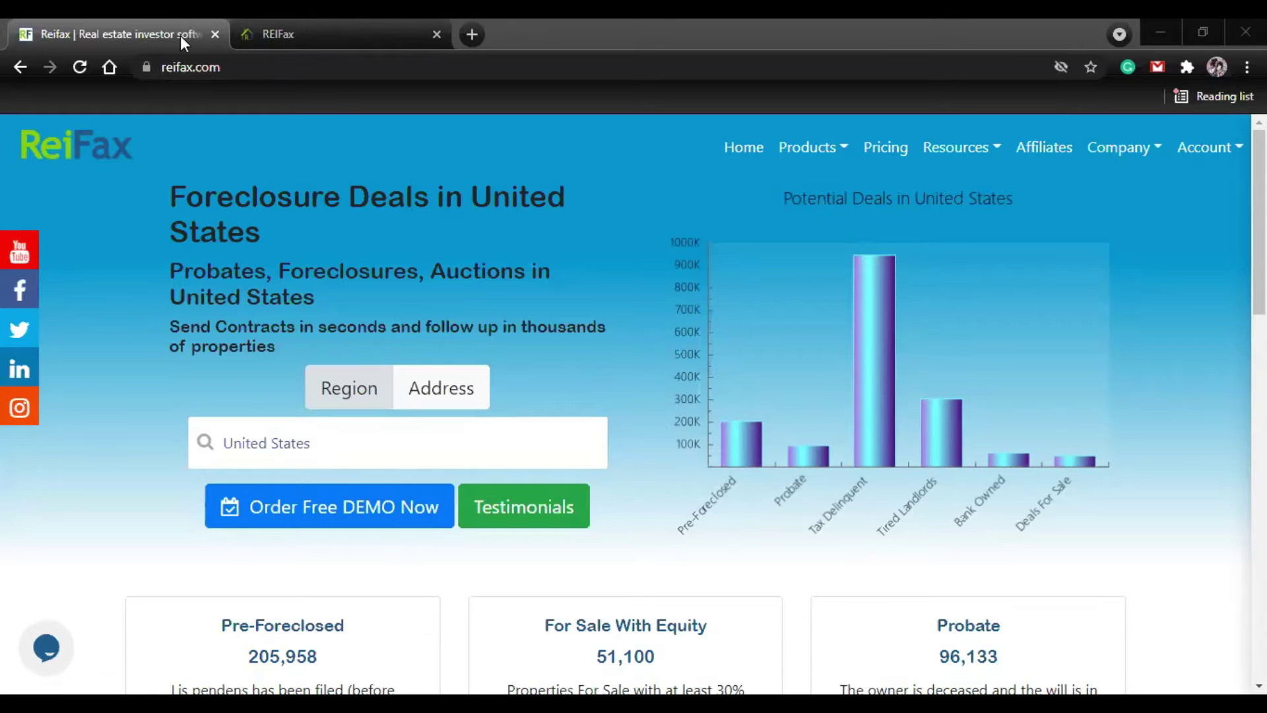
- Check the account options on the ReiFax website, switch to the REIFax system tab and open its control panel
left_click(1239, 156)
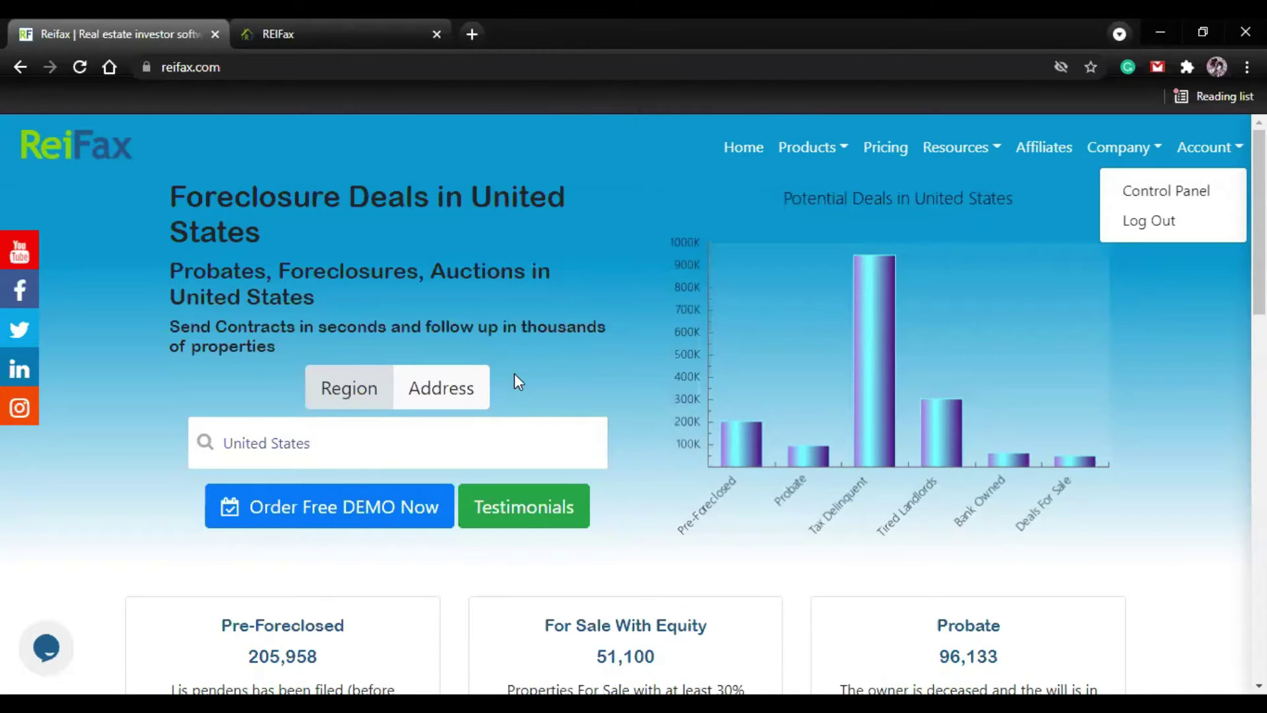
left_click(628, 497)
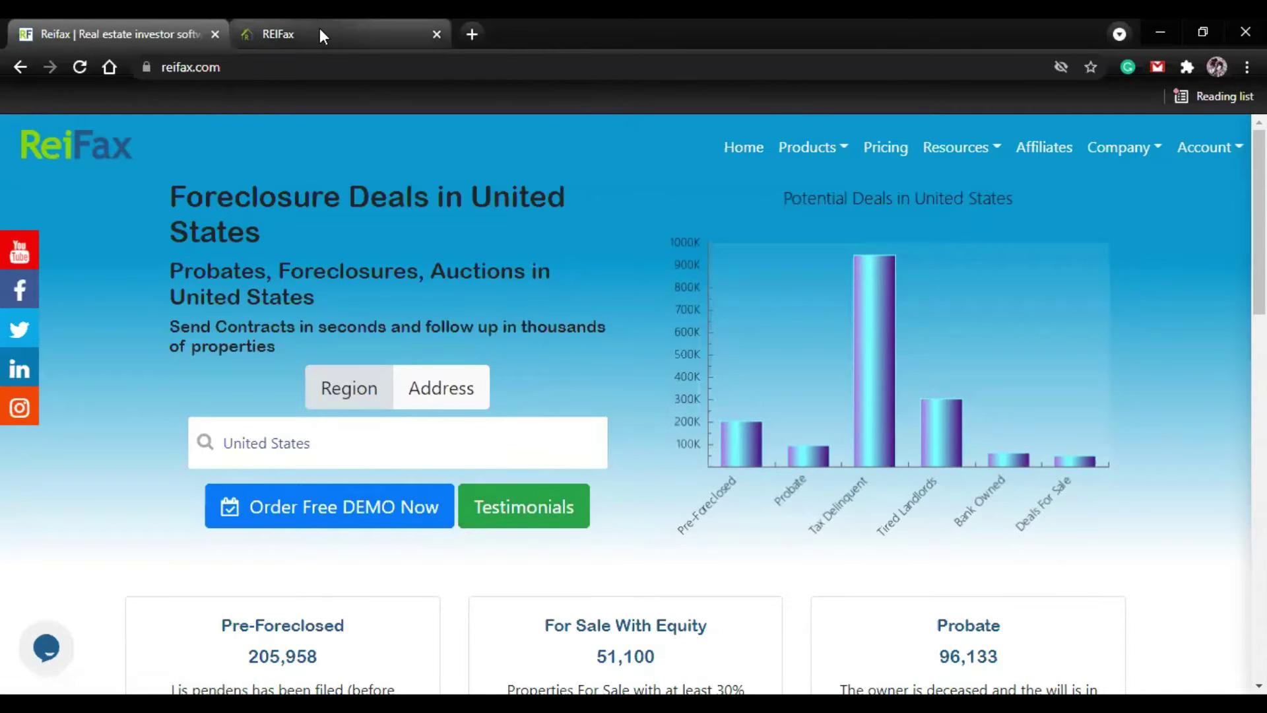
left_click(319, 30)
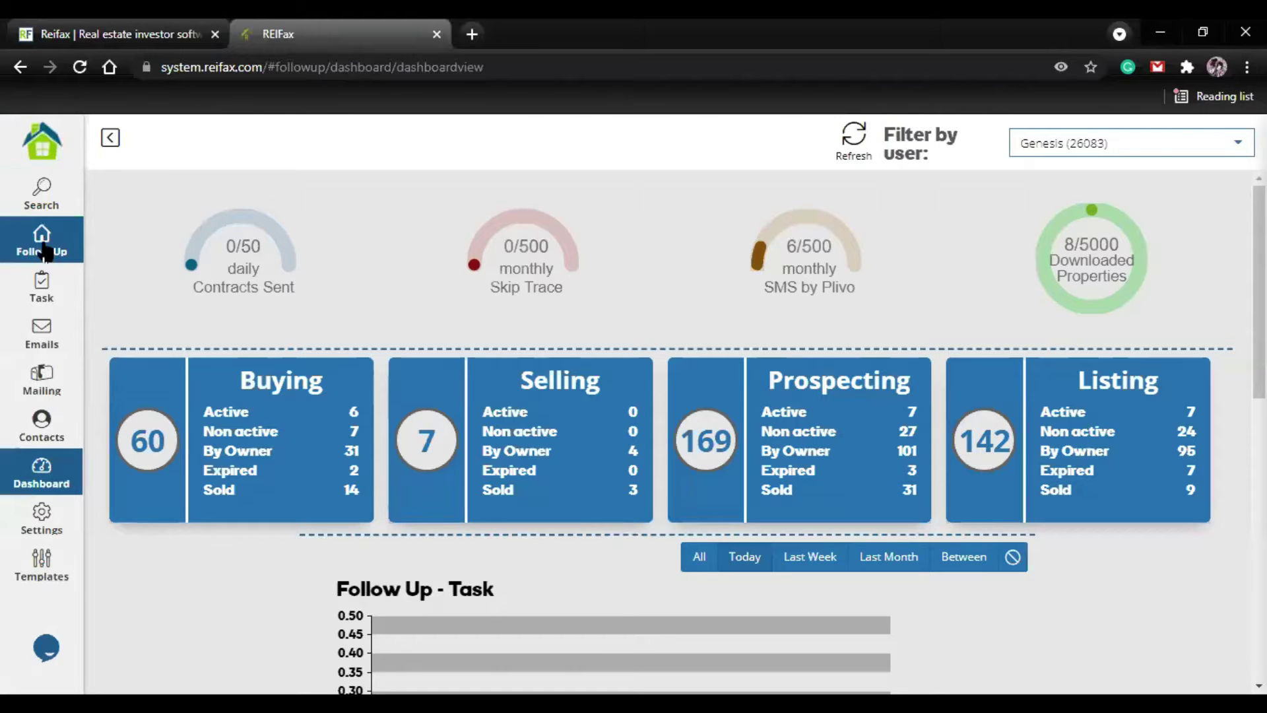
left_click(41, 142)
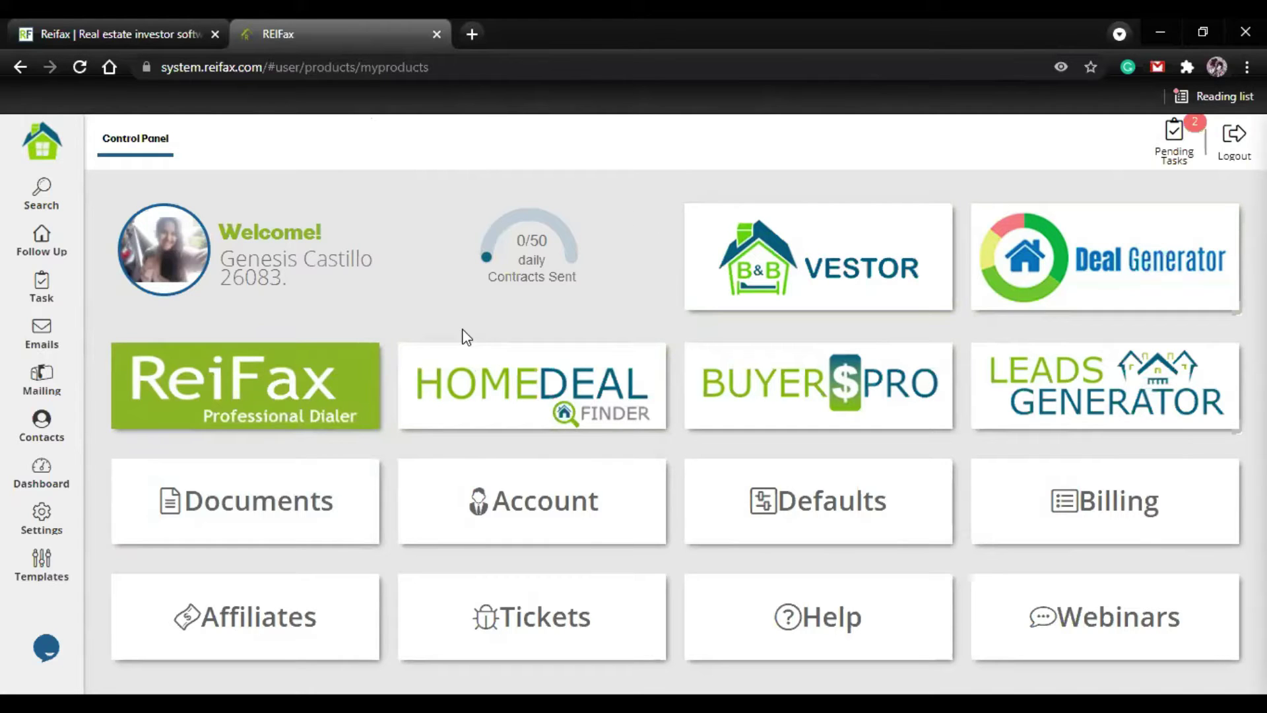
- Open the dashboard from the control panel and examine its contracts, skip trace, SMS and downloaded properties gauges
left_click(553, 653)
left_click(607, 232)
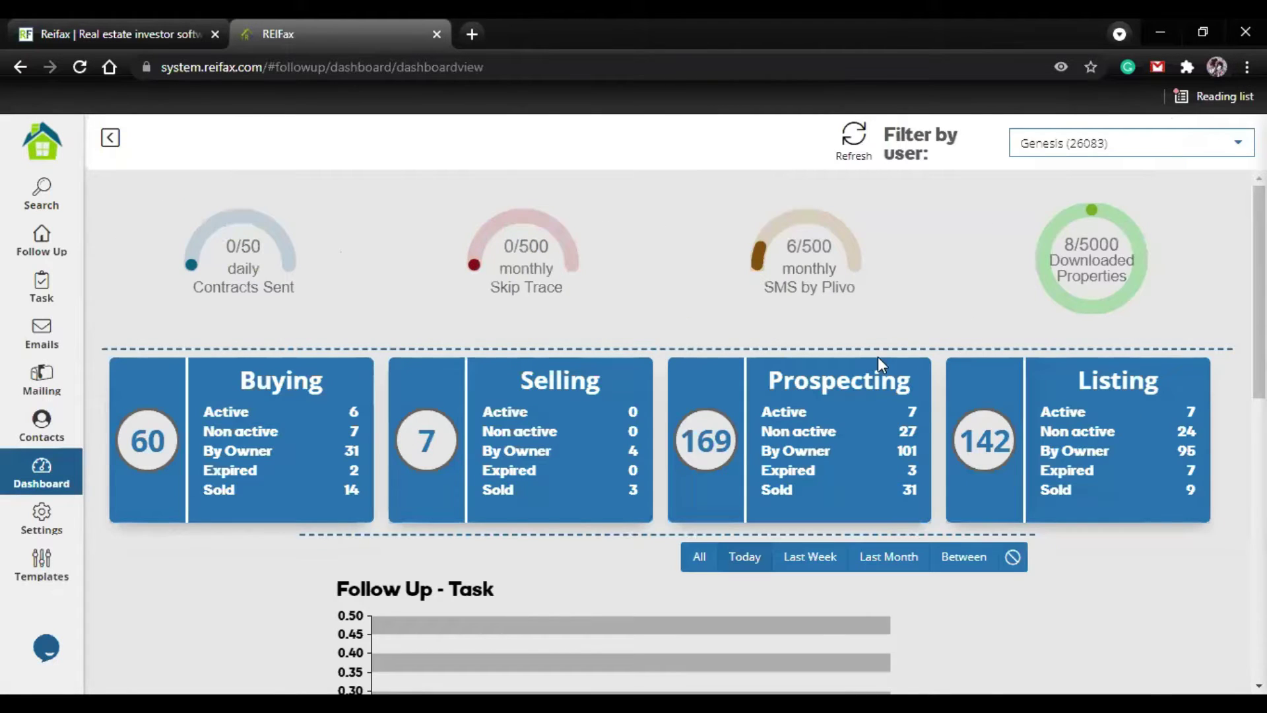
scroll(1163, 333, "down", 1)
scroll(1212, 462, "up", 1)
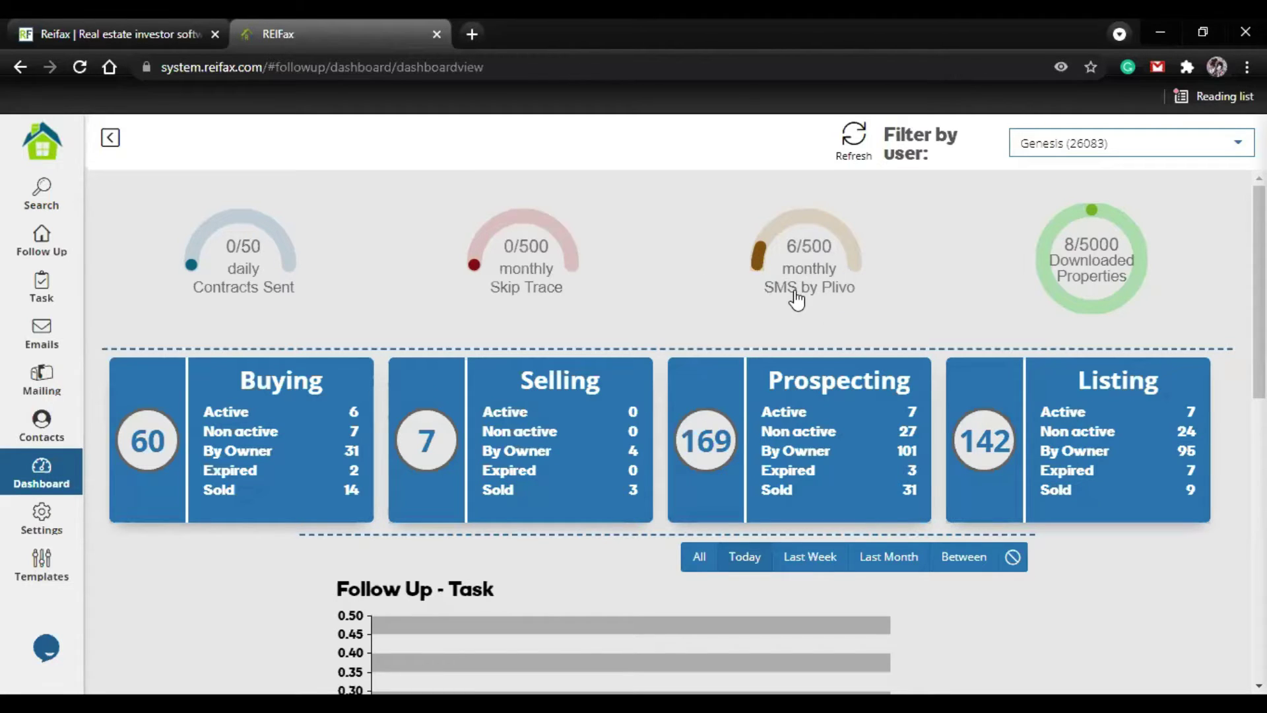
mouse_move(1059, 271)
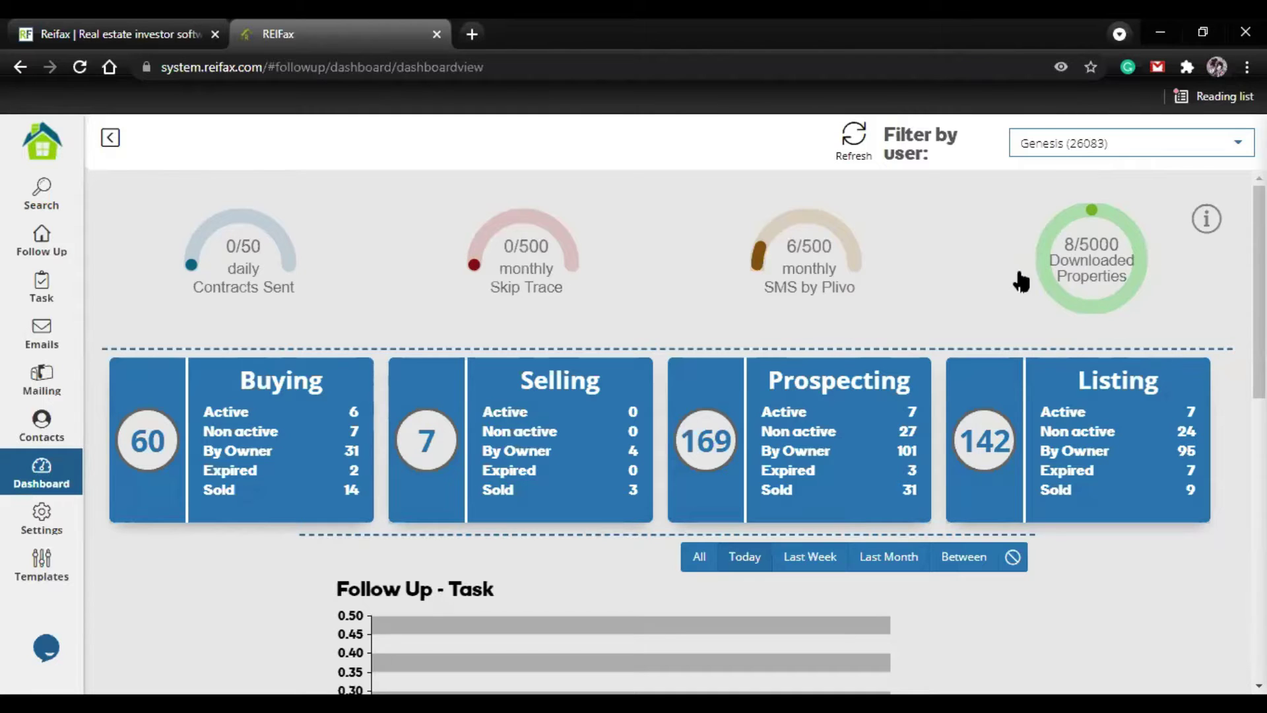
mouse_move(1118, 297)
- View which users the dashboard can be filtered by, without choosing a different one
left_click(1237, 144)
left_click(1069, 198)
left_click(1230, 142)
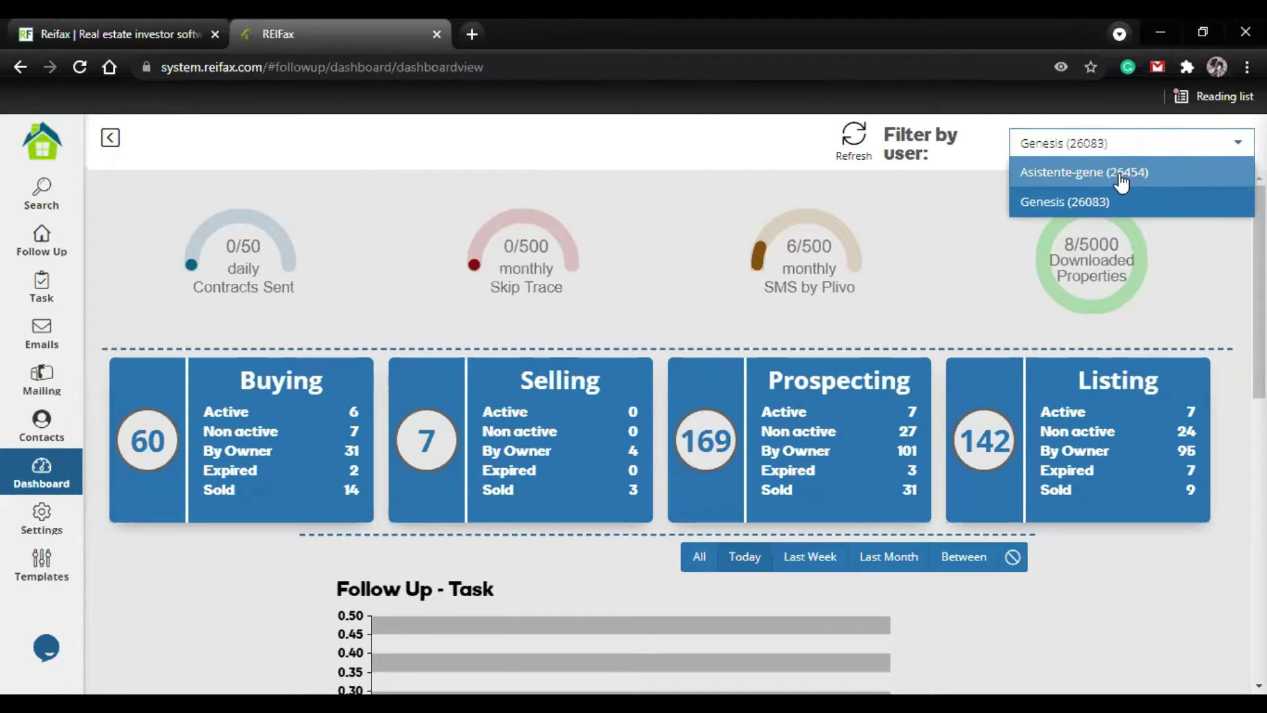
left_click(755, 158)
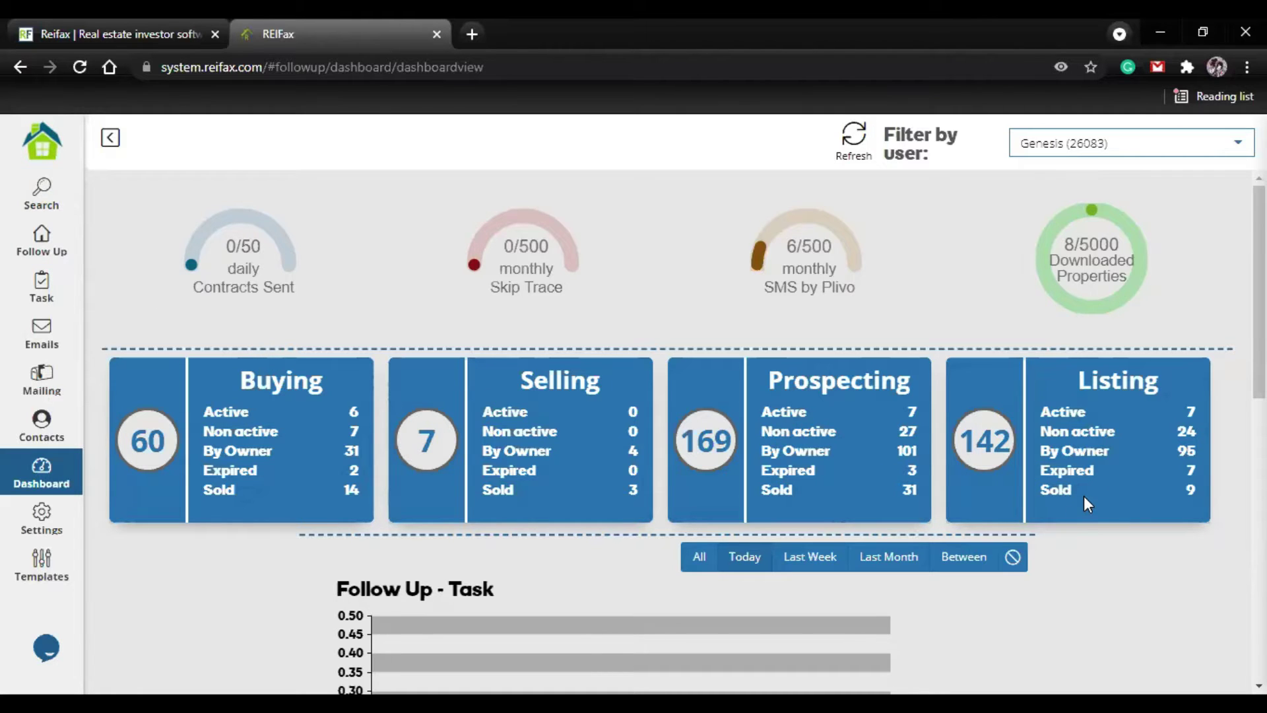
- Examine the Buying, Selling, Prospecting and Listing summaries and the Follow Up charts for tasks, documents sent and pending tasks
scroll(1084, 497, "down", 2)
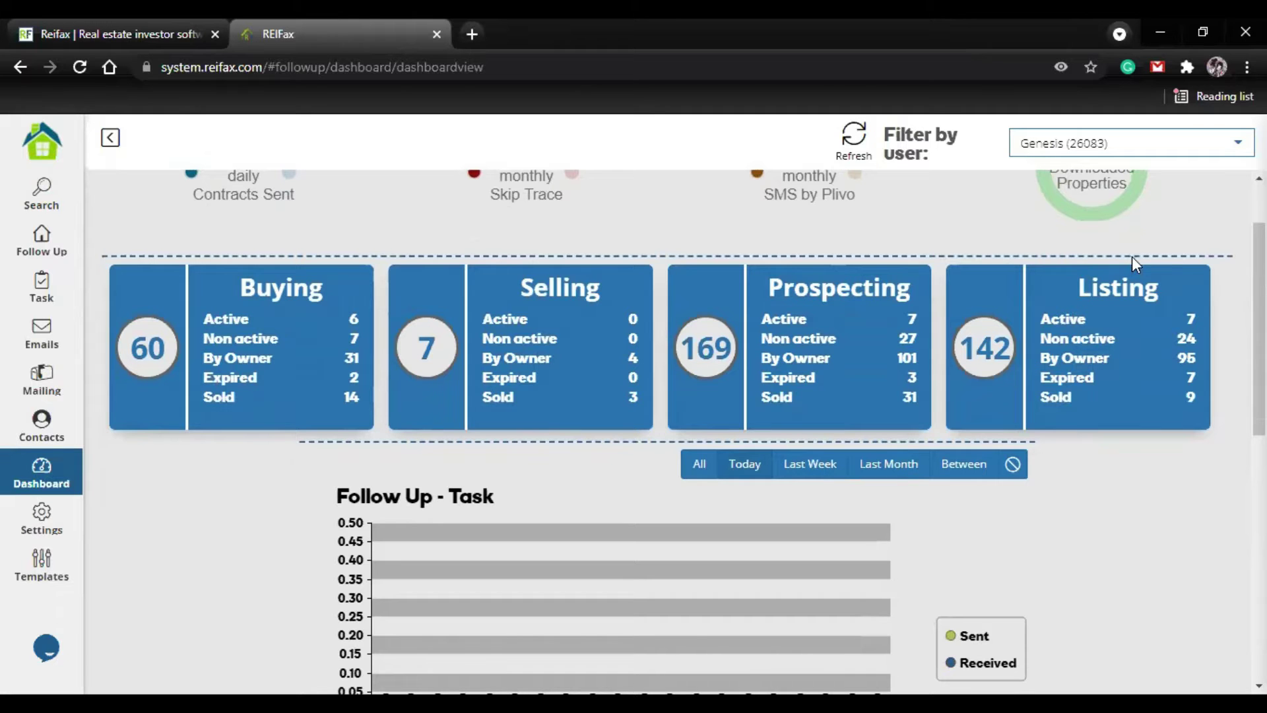
scroll(1111, 377, "up", 1)
scroll(1089, 393, "down", 4)
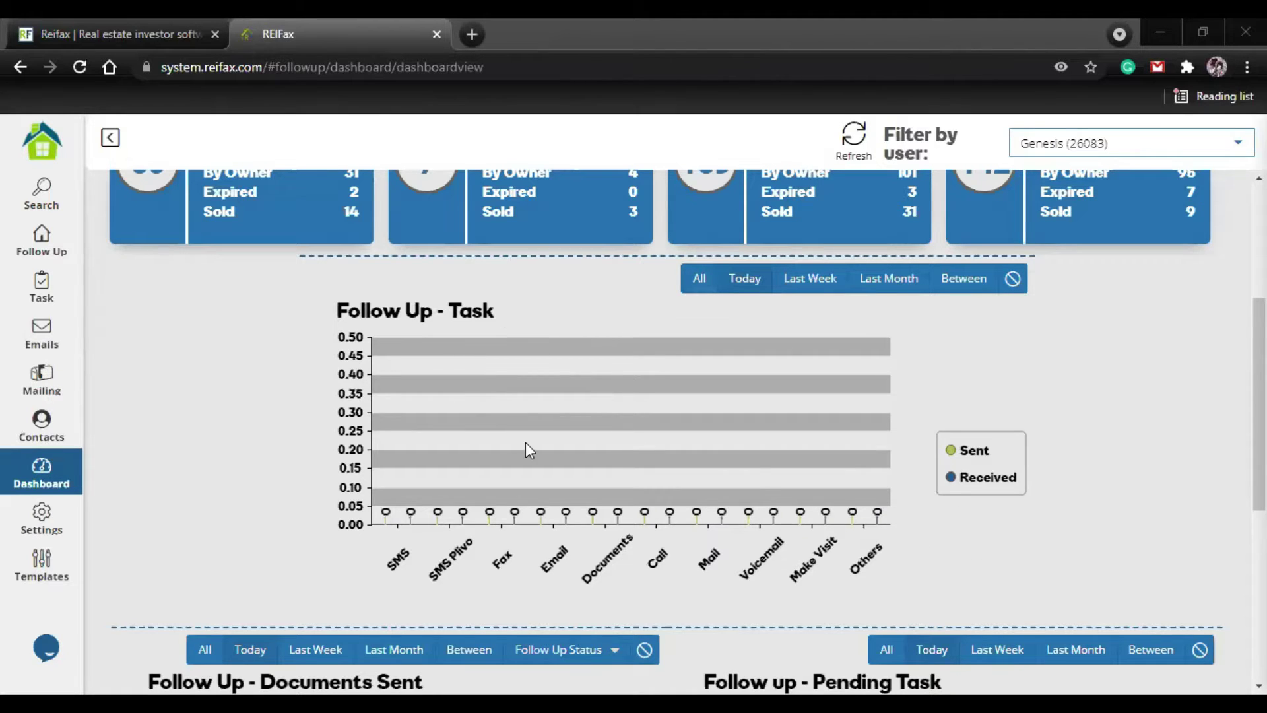
scroll(494, 528, "down", 1)
scroll(494, 528, "down", 1)
scroll(765, 337, "up", 2)
scroll(462, 284, "down", 1)
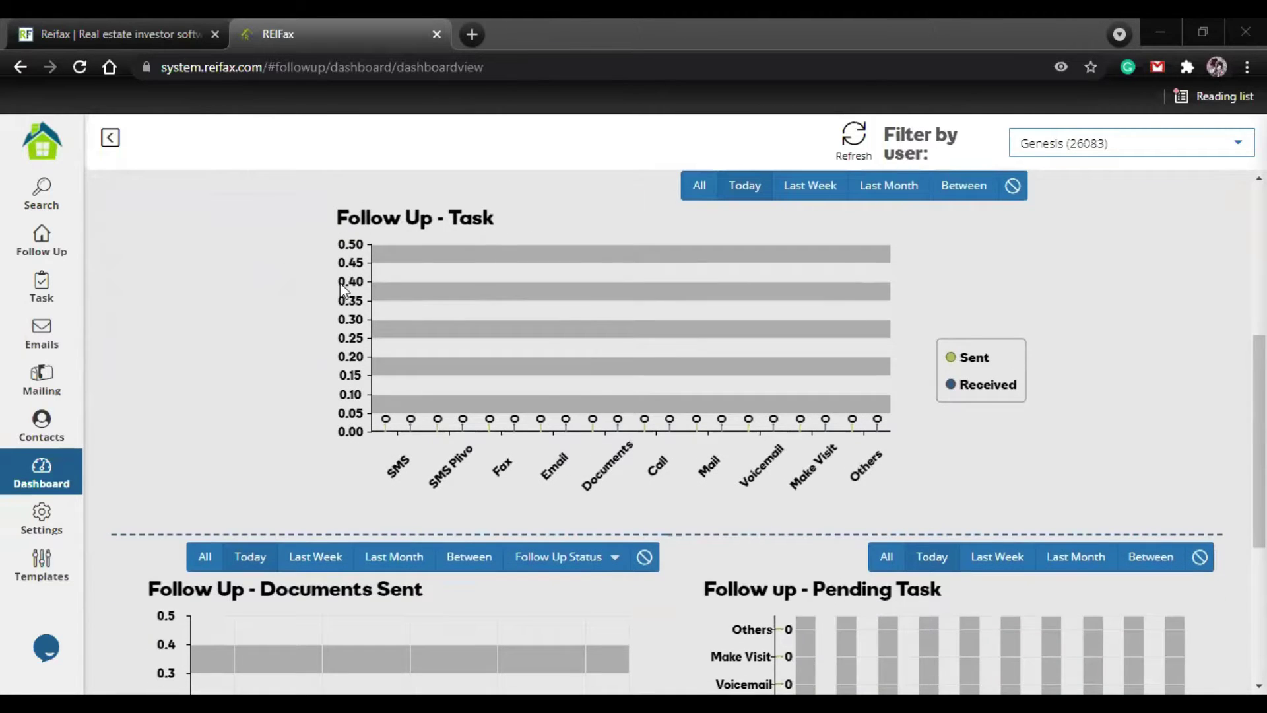
scroll(930, 584, "down", 1)
scroll(930, 584, "down", 3)
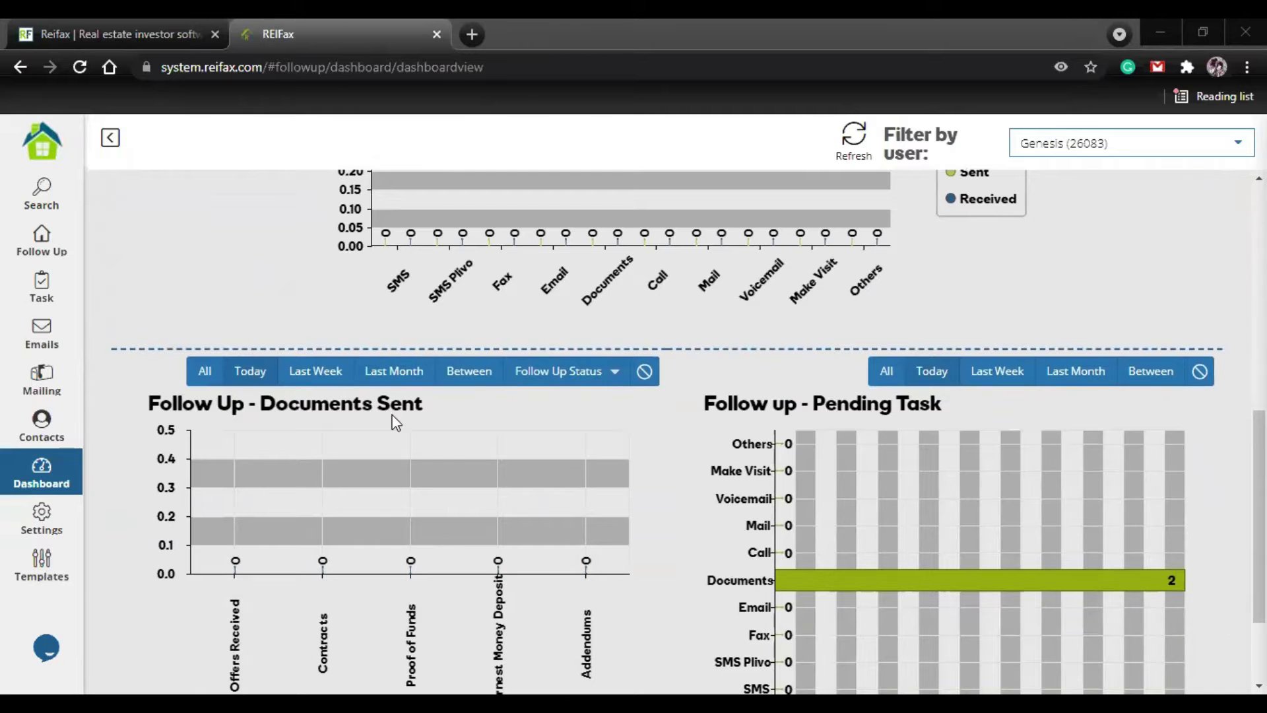
scroll(394, 426, "up", 1)
scroll(851, 301, "up", 1)
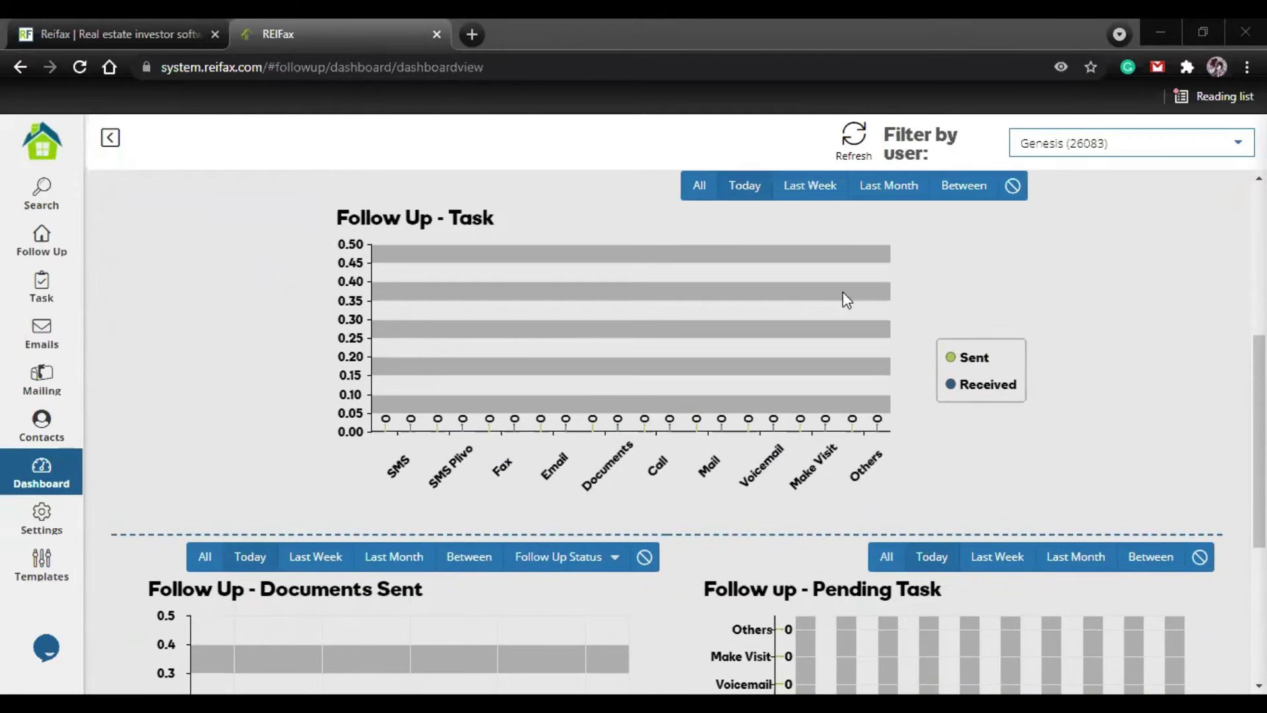
scroll(409, 310, "up", 1)
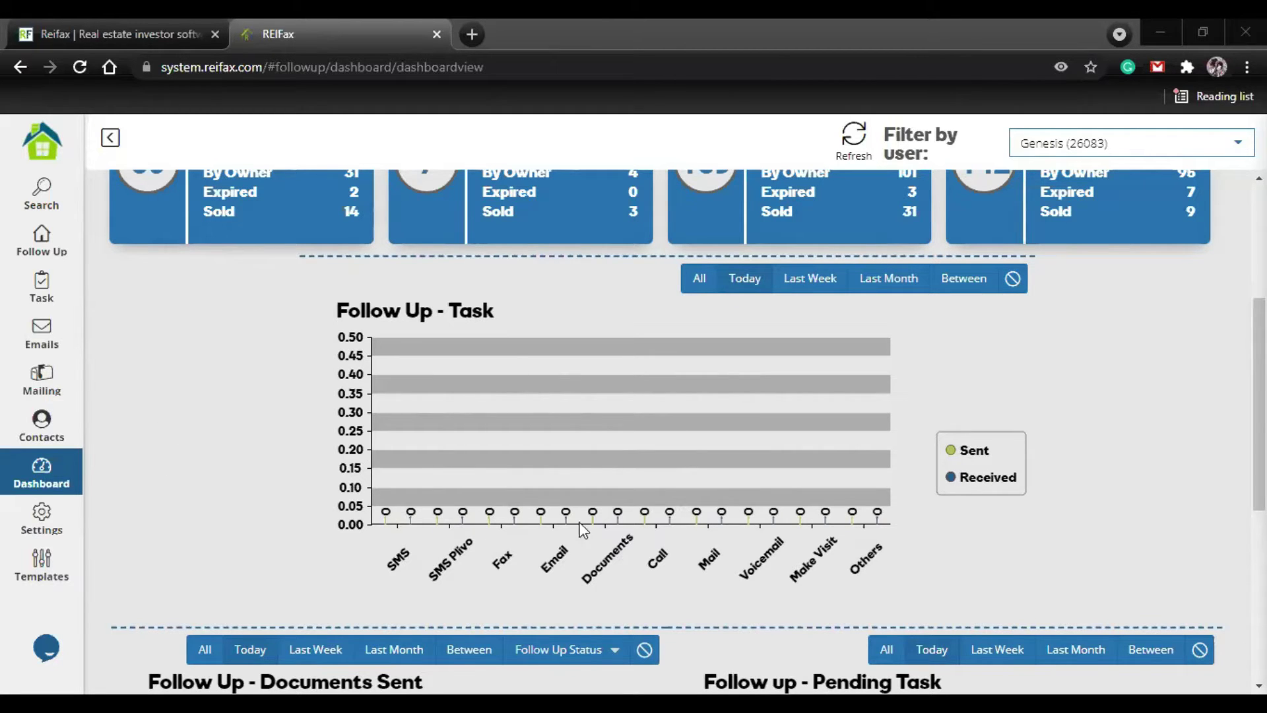
- View the Follow Up - Task chart for last week and for last month
left_click(751, 282)
left_click(812, 280)
mouse_move(426, 473)
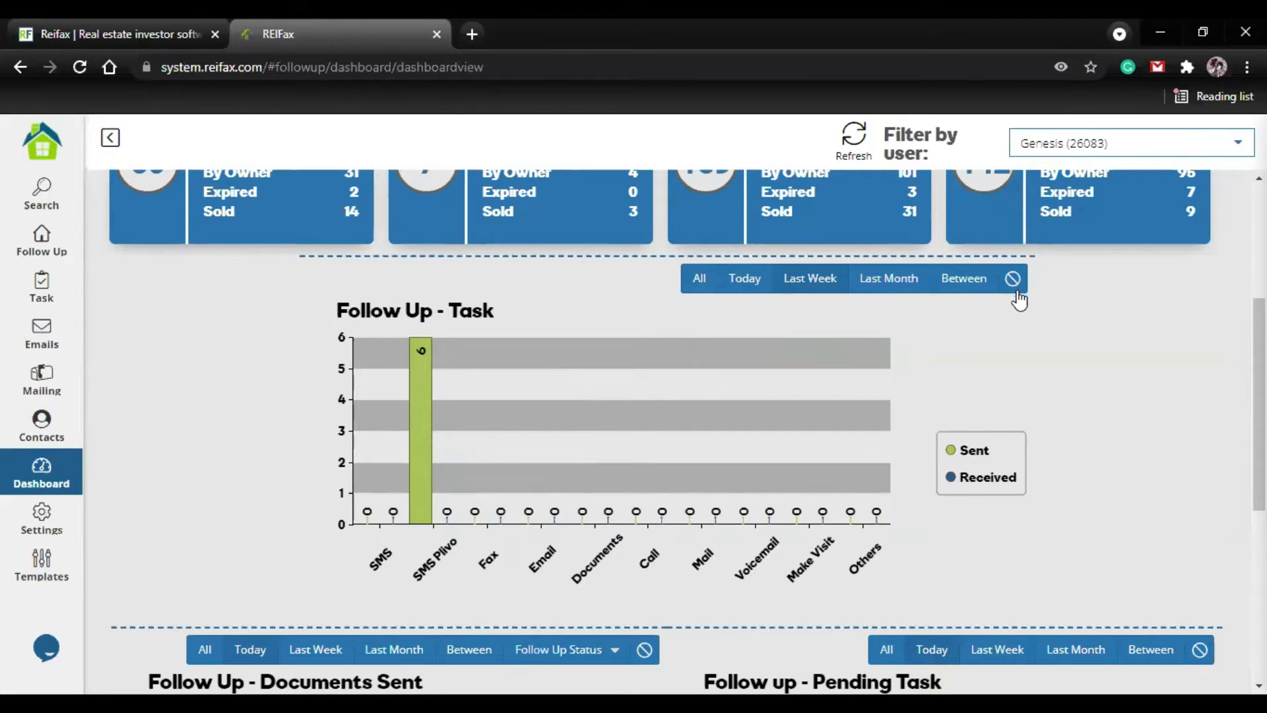
left_click(892, 288)
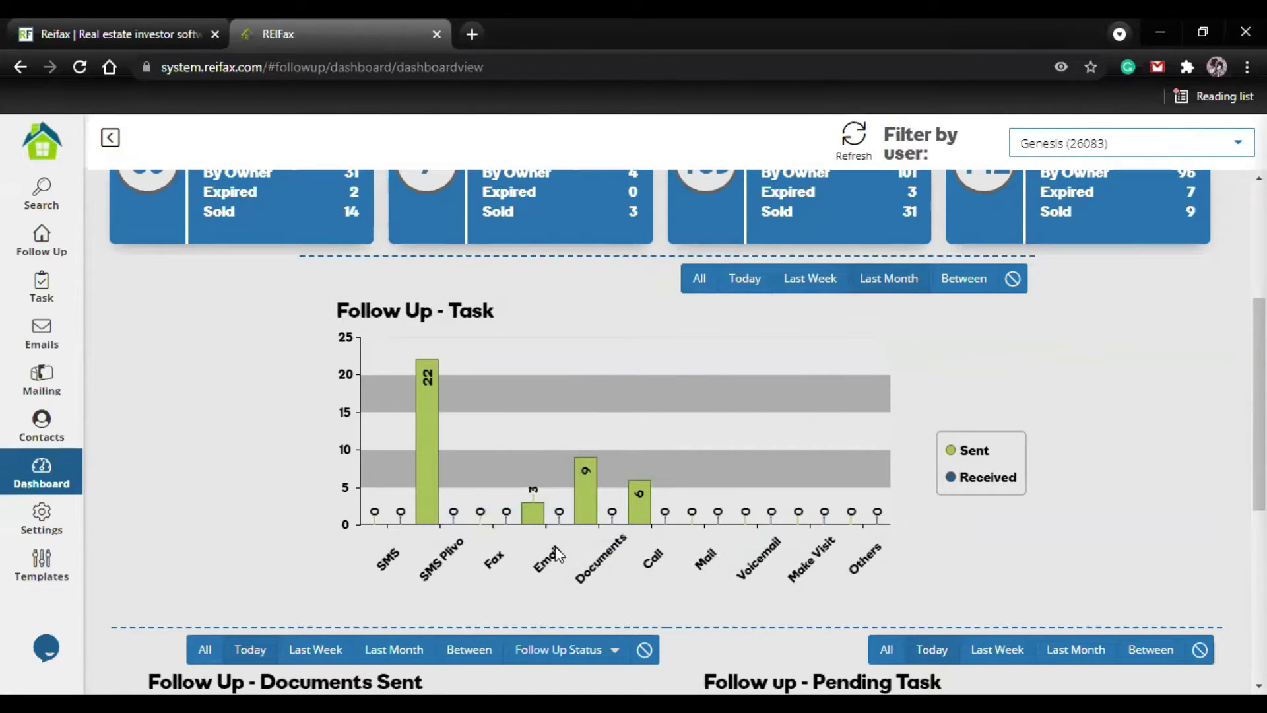
mouse_move(438, 413)
mouse_move(531, 515)
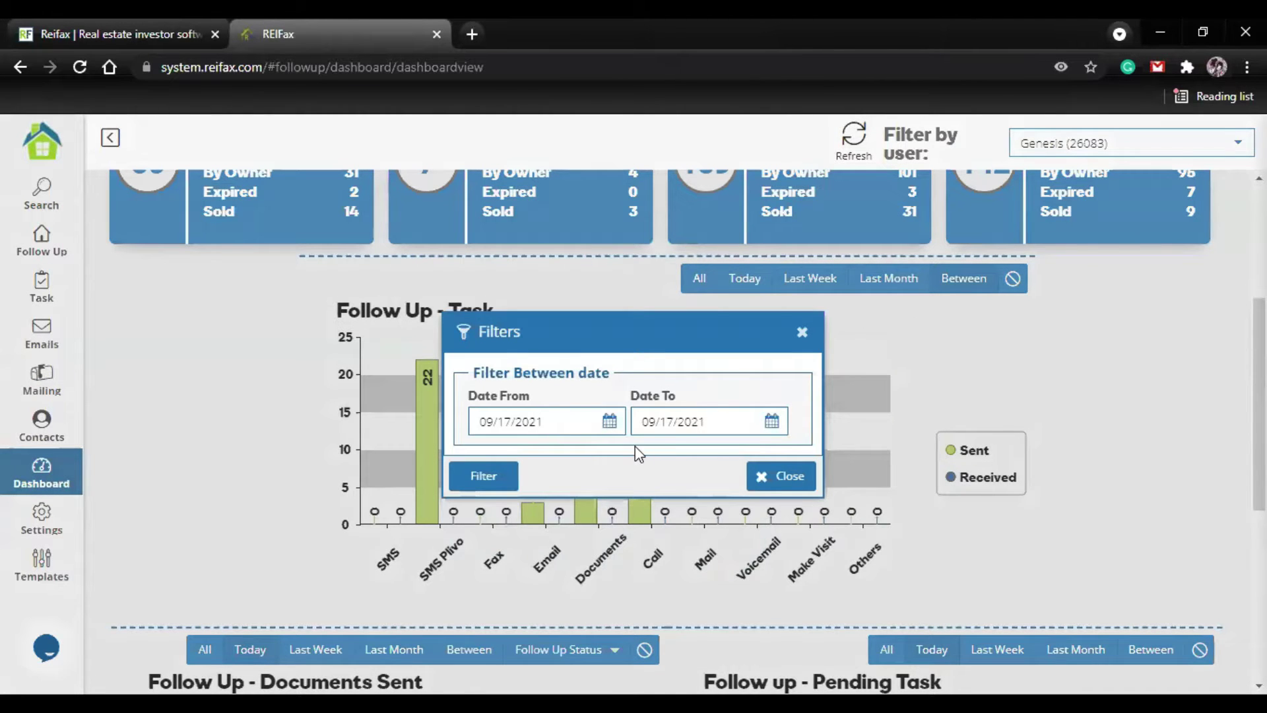
- Filter the Follow Up - Task chart by a date range starting from 09/06/2021
left_click(609, 421)
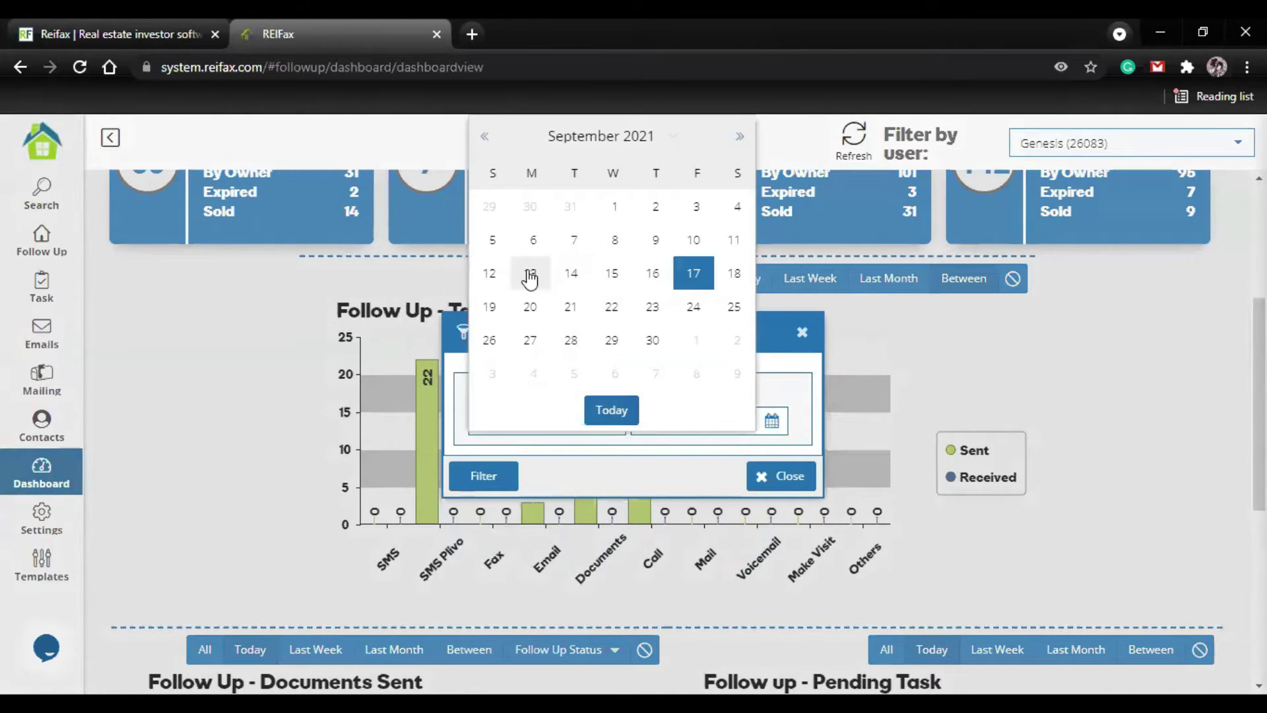
left_click(534, 246)
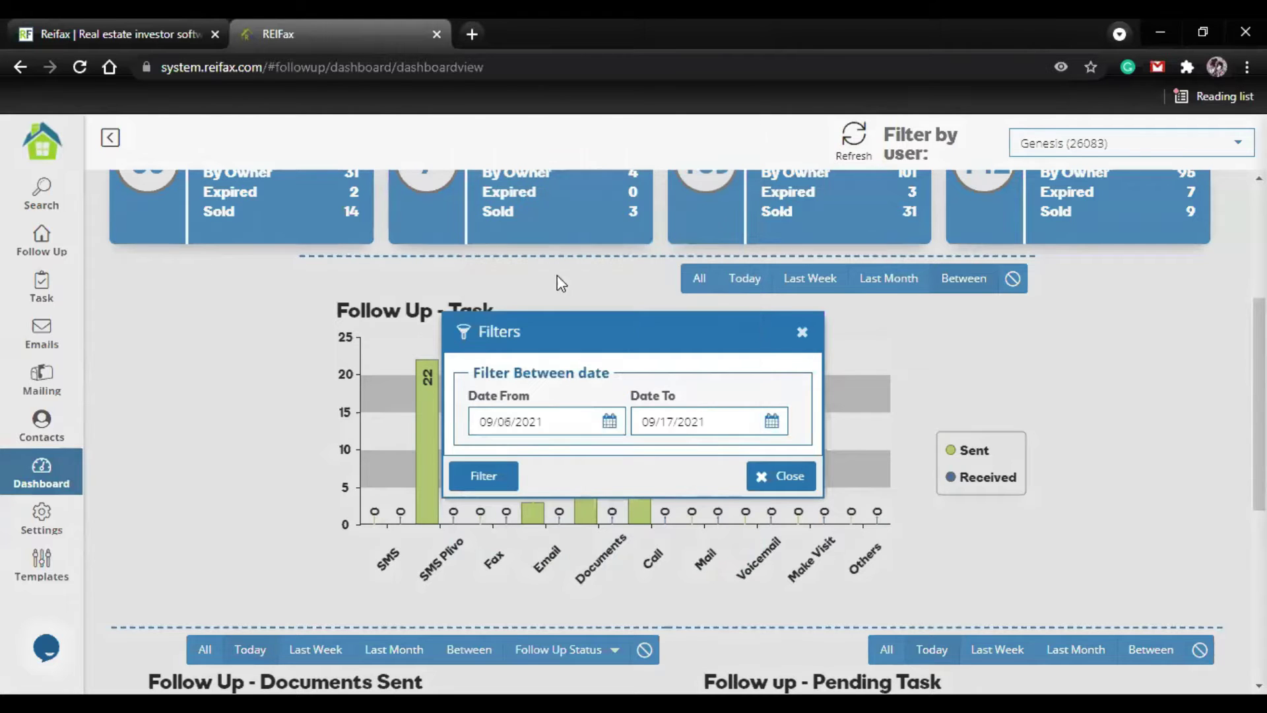
left_click(771, 422)
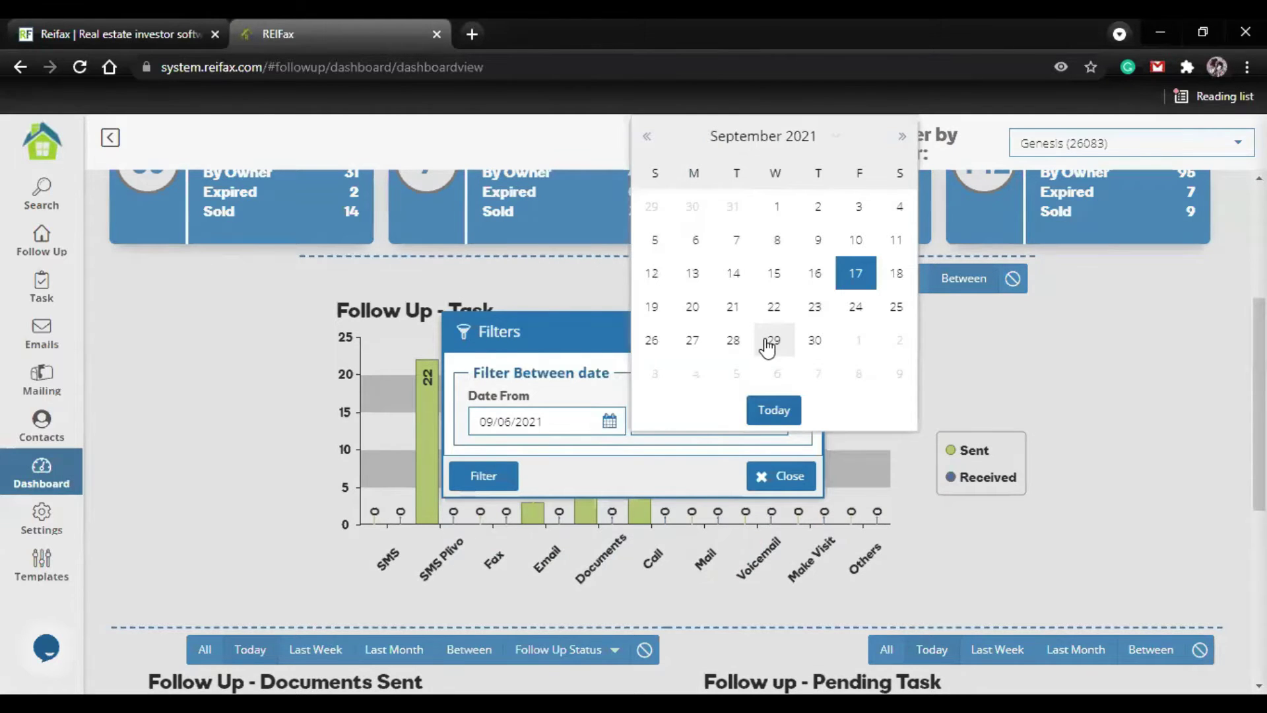
left_click(486, 477)
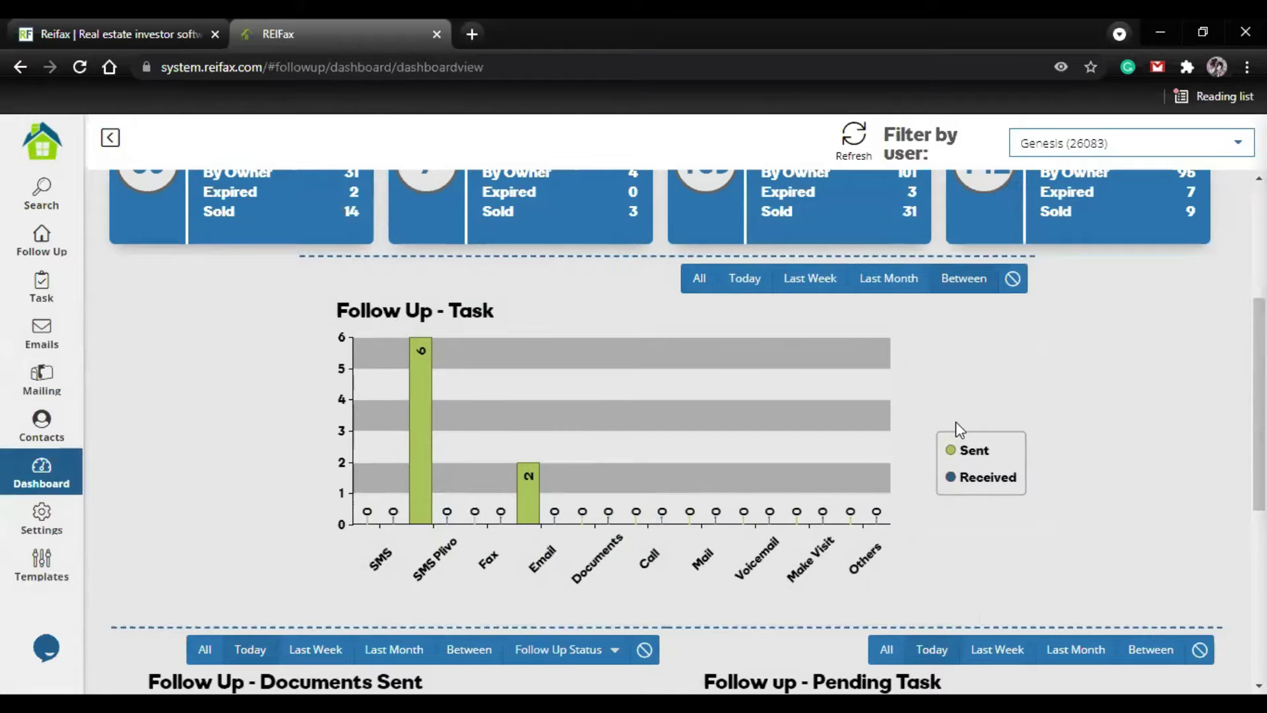
- Filter the Follow Up - Documents Sent chart by last month and inspect its bars
scroll(958, 428, "down", 4)
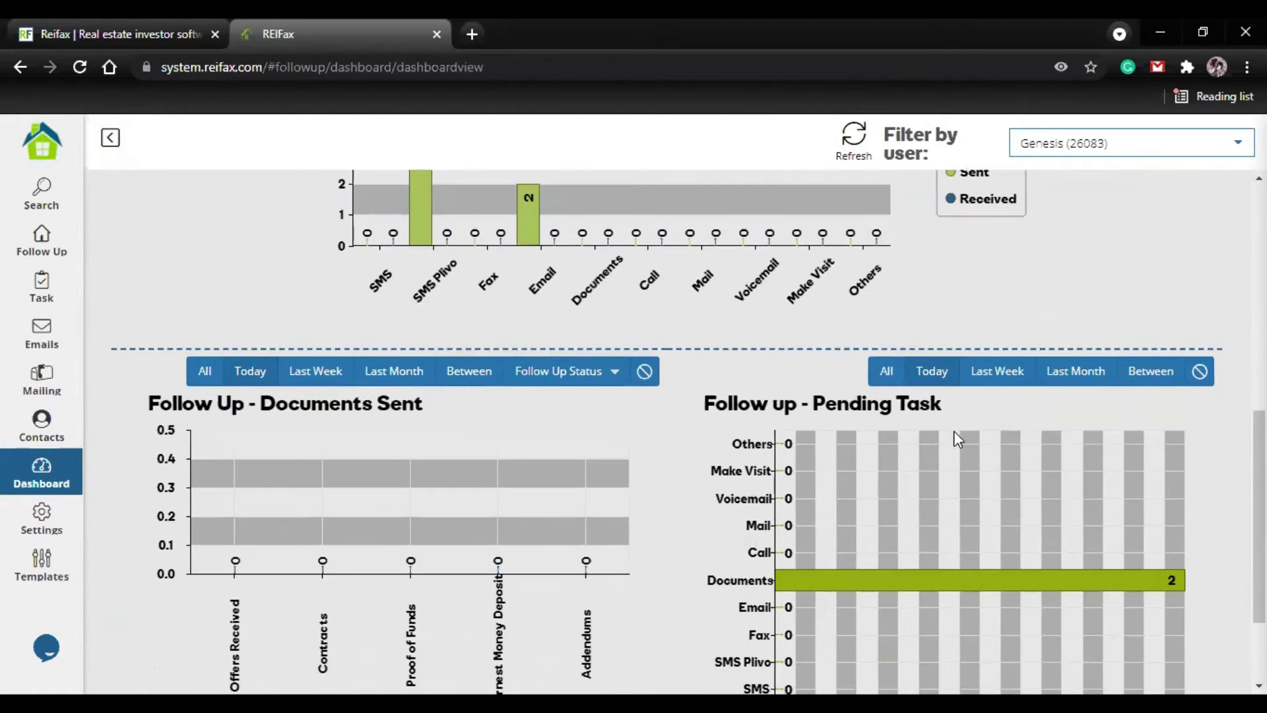
scroll(958, 439, "down", 2)
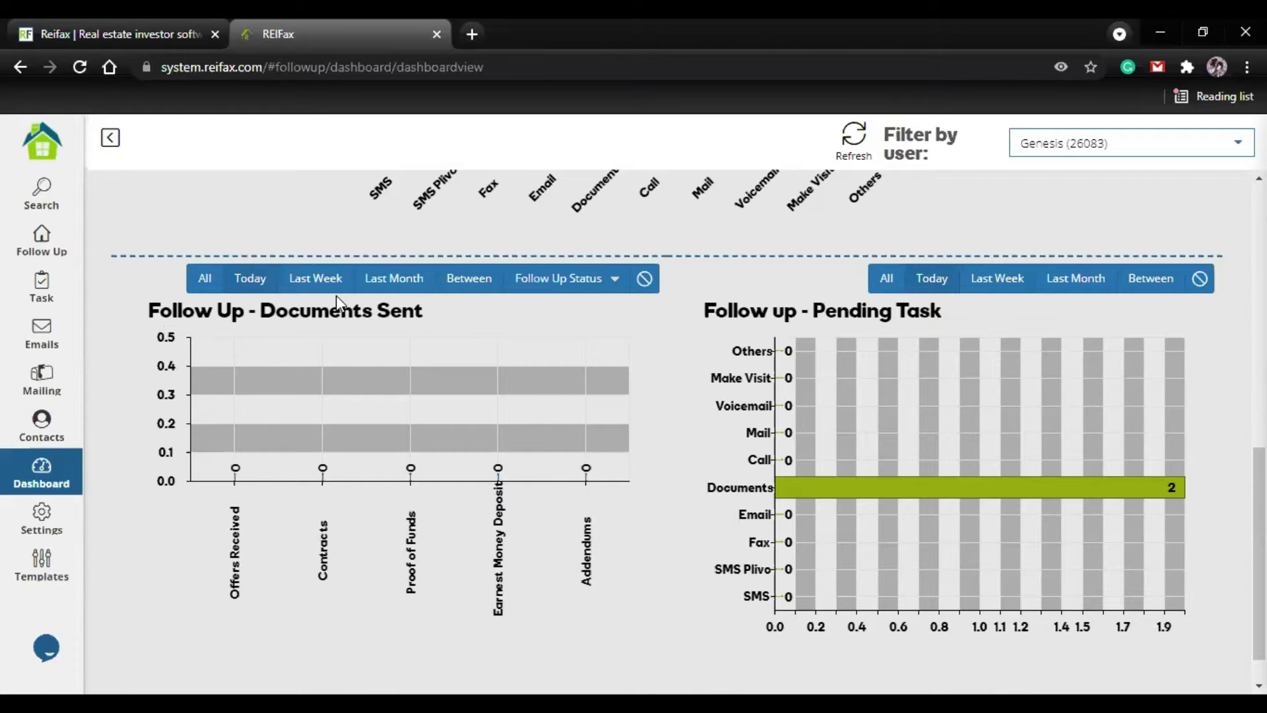
left_click(394, 280)
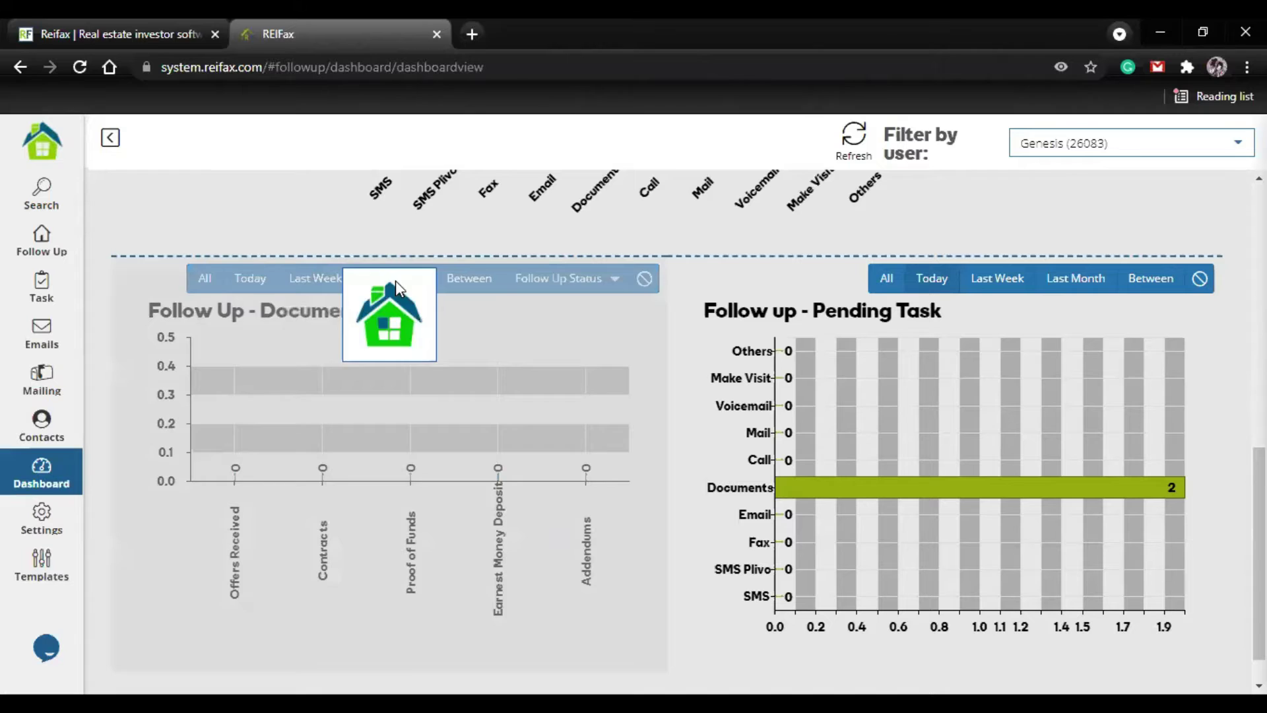
mouse_move(232, 416)
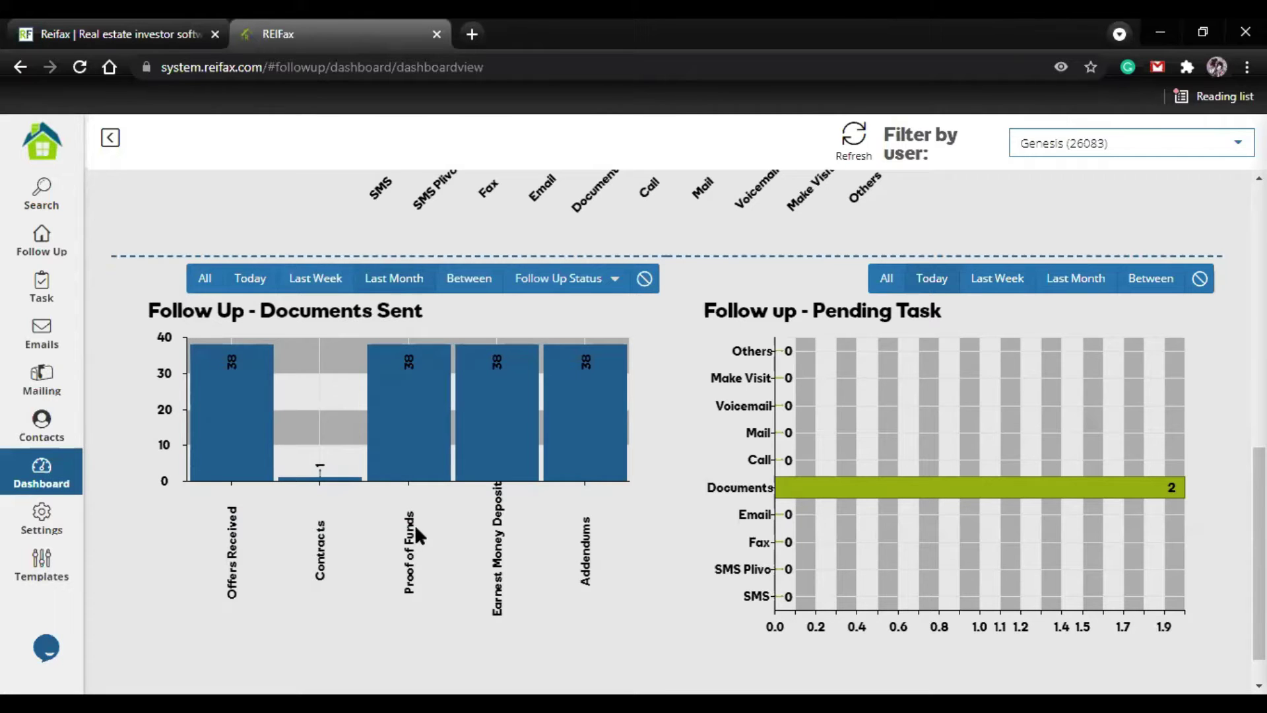
mouse_move(227, 466)
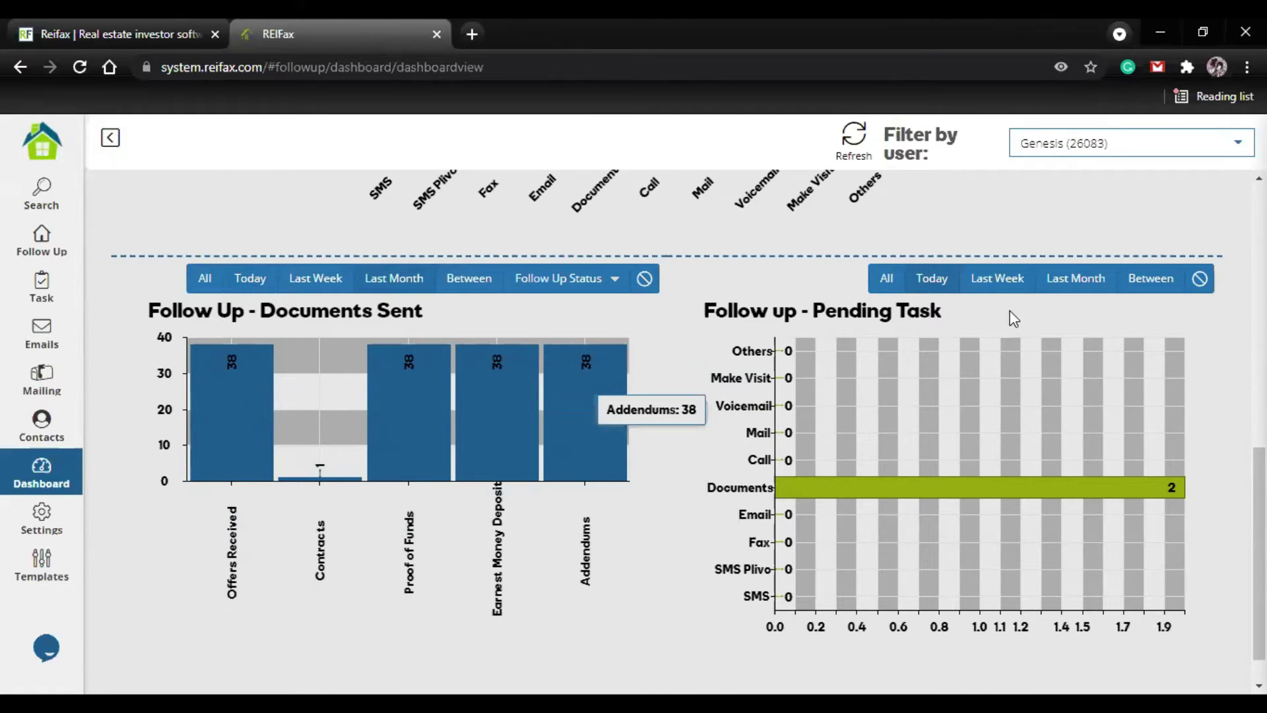
- View the Follow up - Pending Task chart for last month and return it to today
scroll(1010, 317, "down", 1)
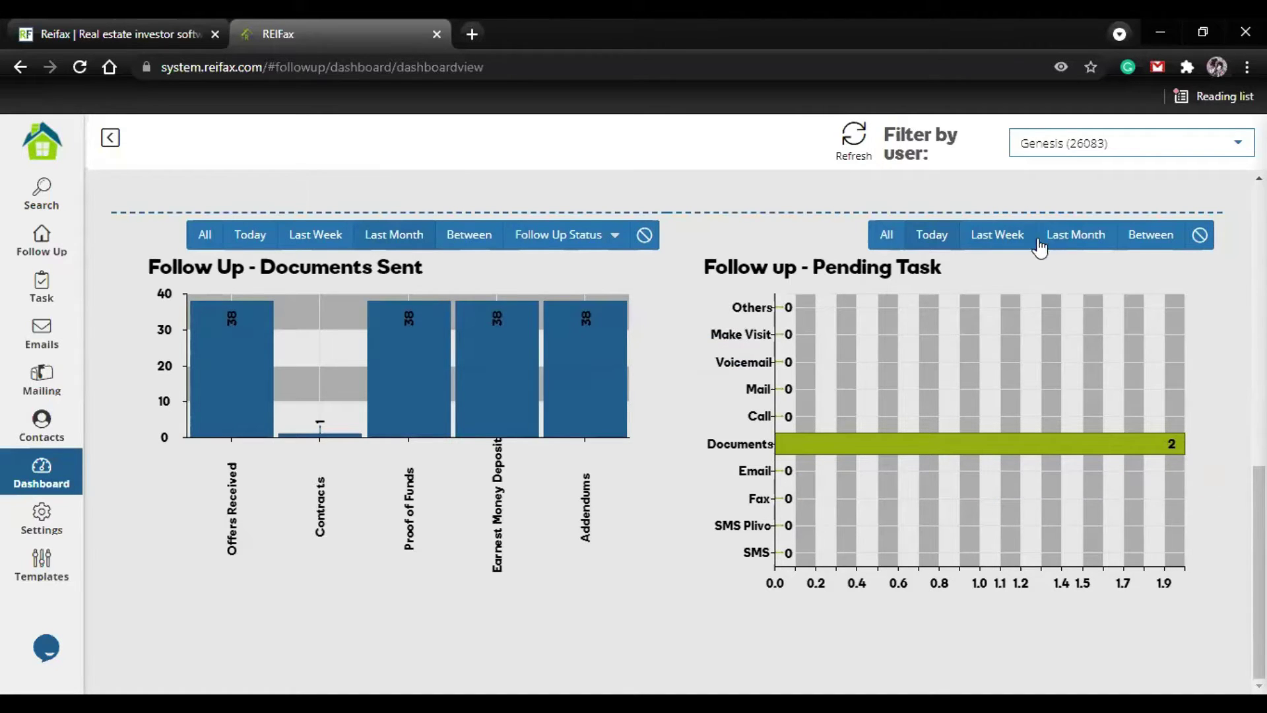
left_click(1072, 237)
left_click(927, 246)
- Review the whole dashboard once more, from the follow-up charts to the category summaries and usage gauges
scroll(696, 659, "up", 5)
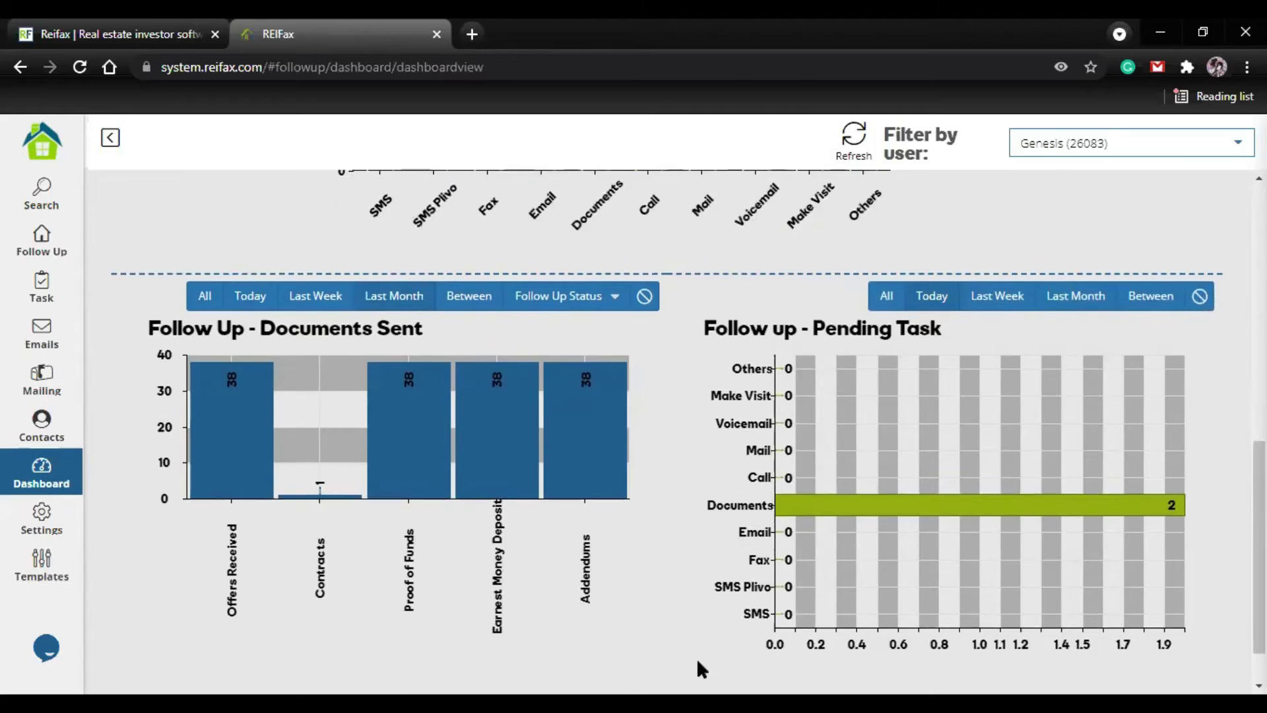
scroll(593, 659, "up", 5)
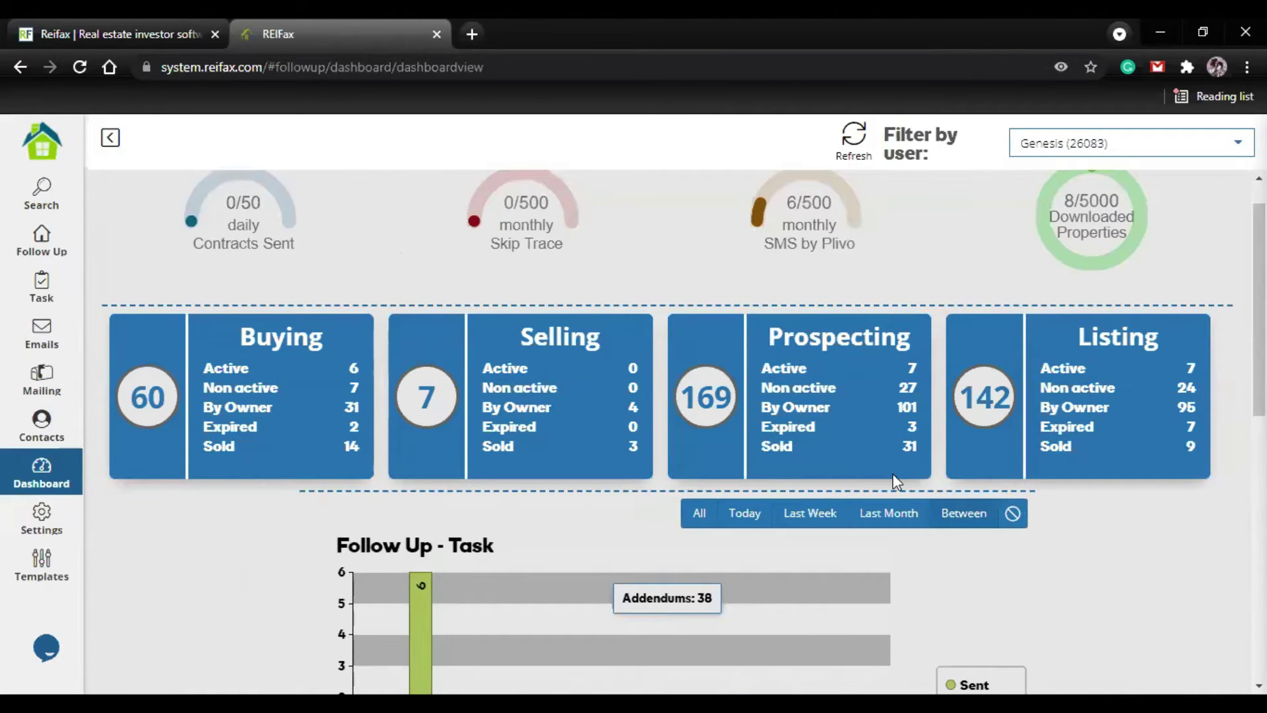
scroll(1089, 515, "up", 1)
scroll(792, 501, "down", 1)
scroll(779, 510, "down", 10)
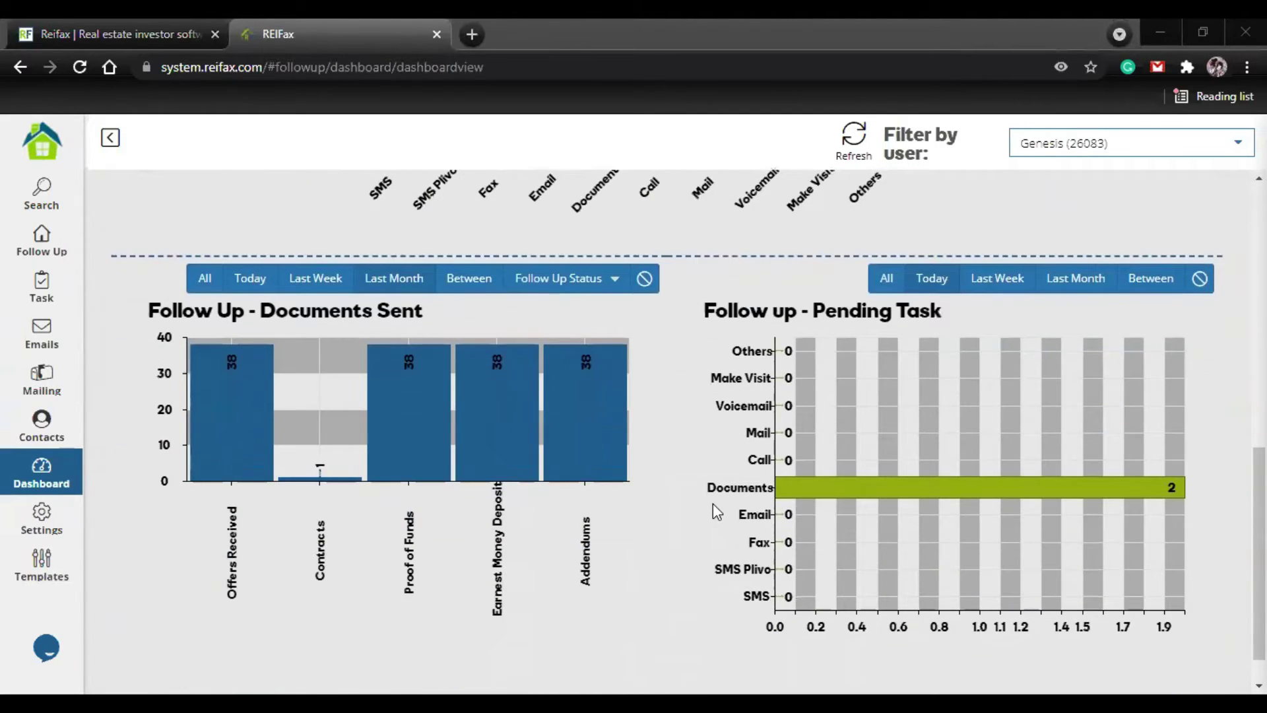
scroll(1033, 495, "down", 1)
scroll(1029, 495, "up", 6)
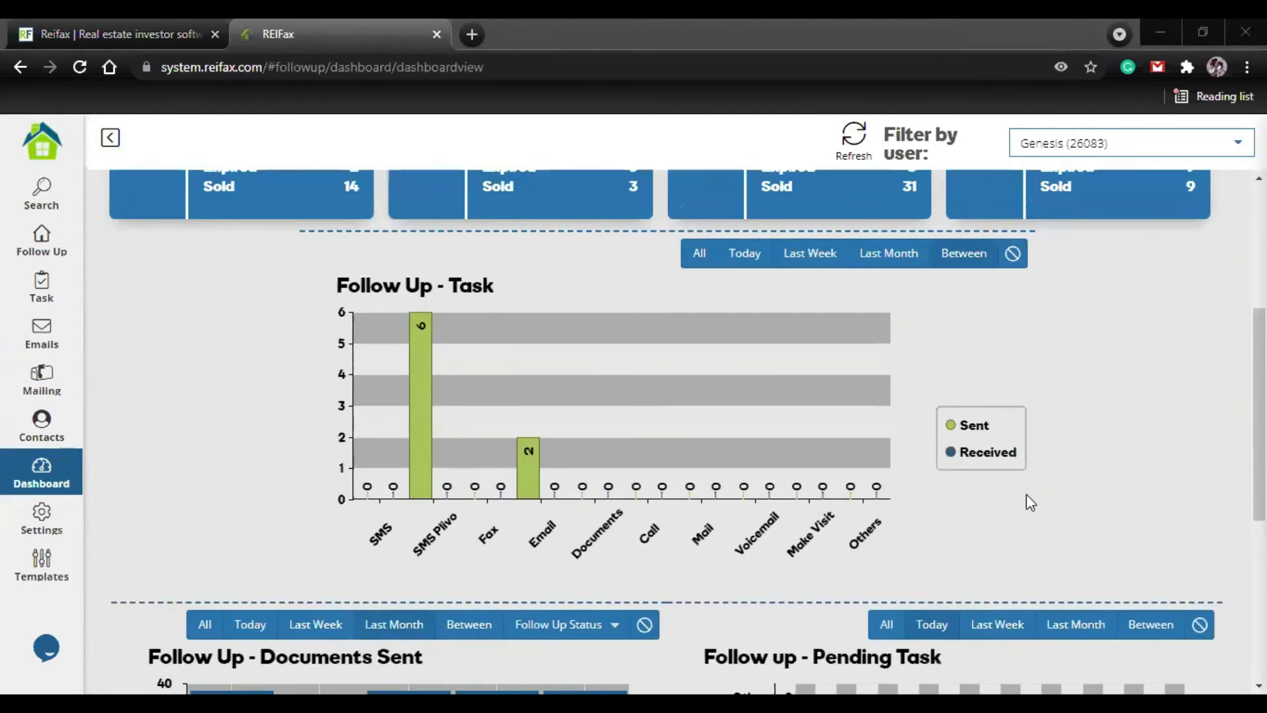
scroll(1030, 501, "up", 5)
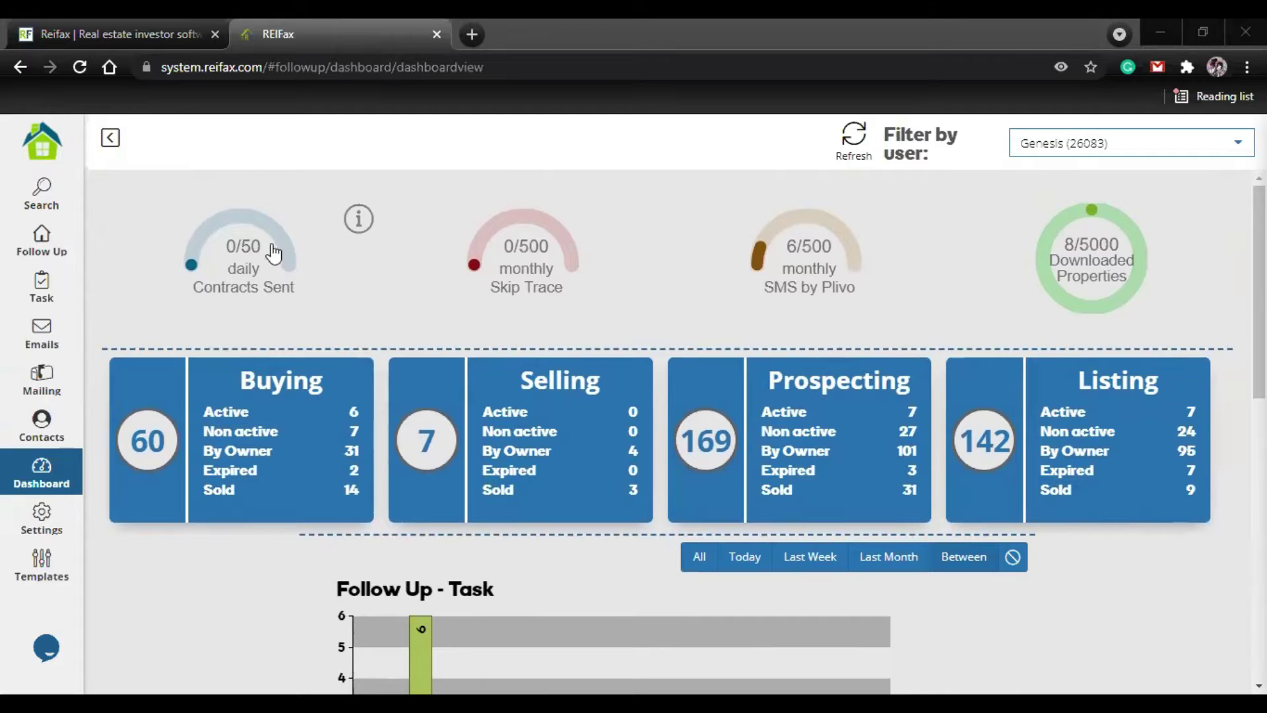
- Open the sent contracts list from the dashboard gauge and filter it to dates between 09/01/2021 and today
left_click(270, 266)
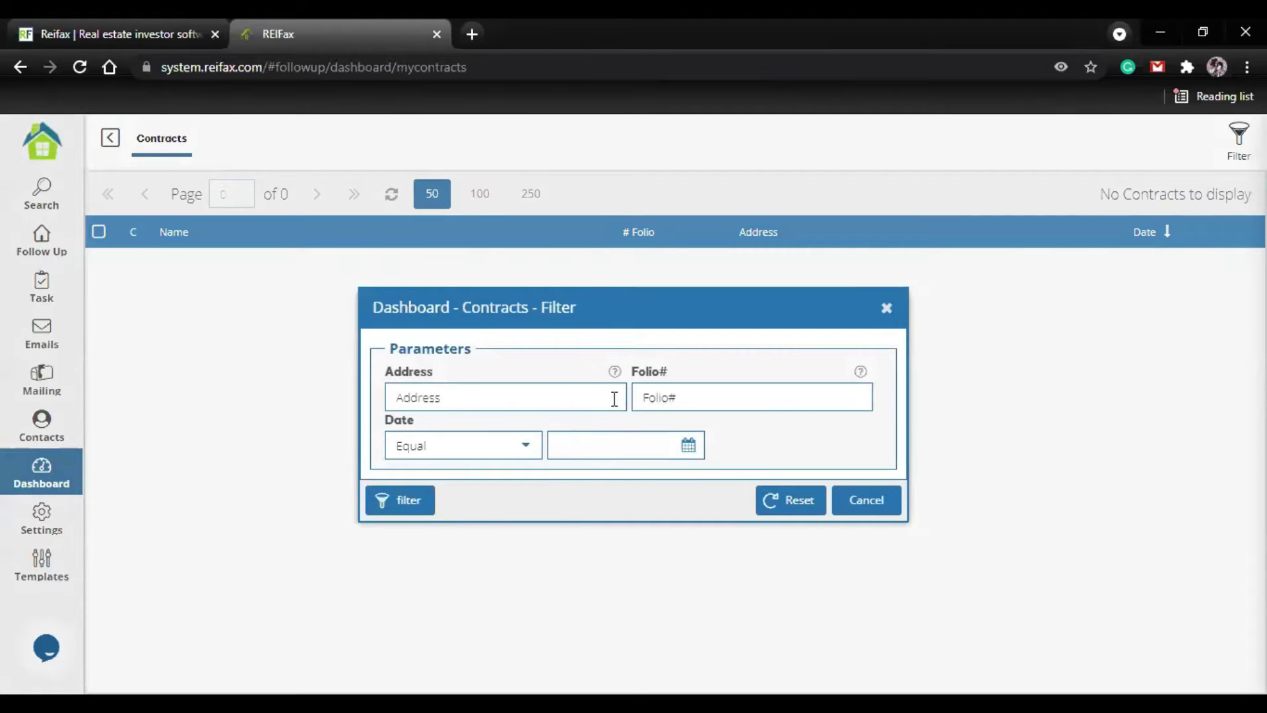
left_click(538, 450)
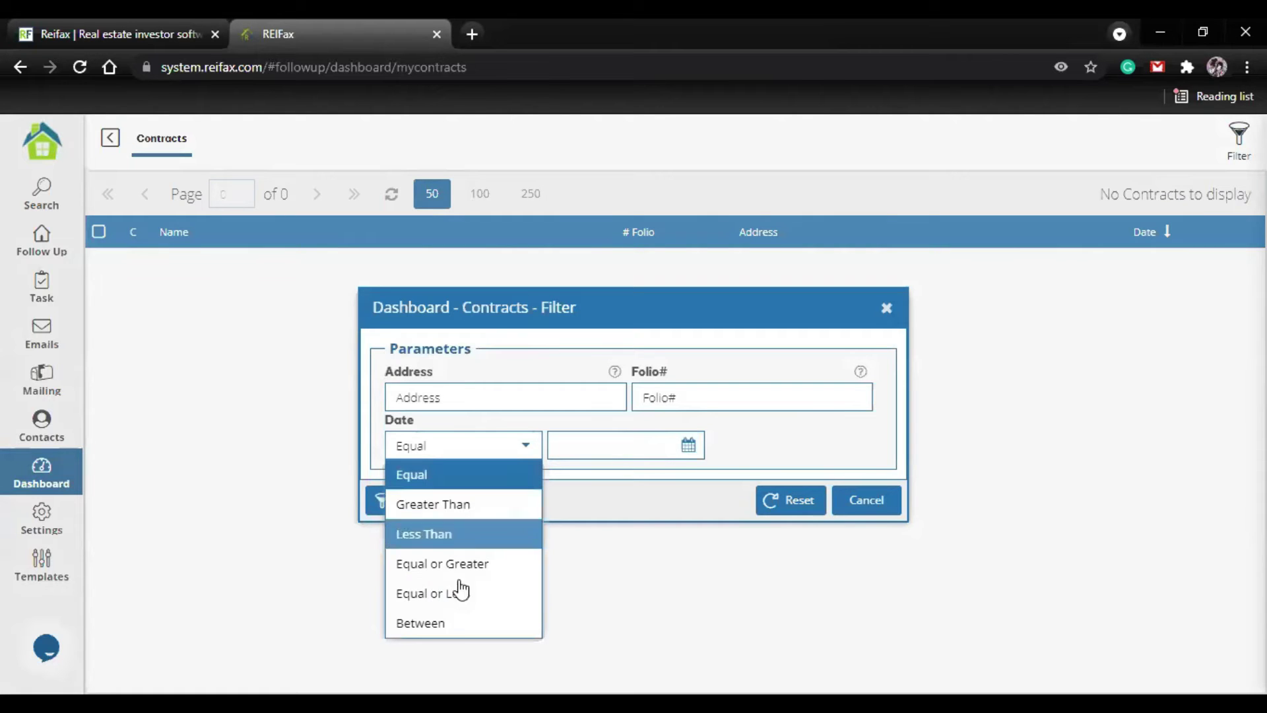
left_click(469, 632)
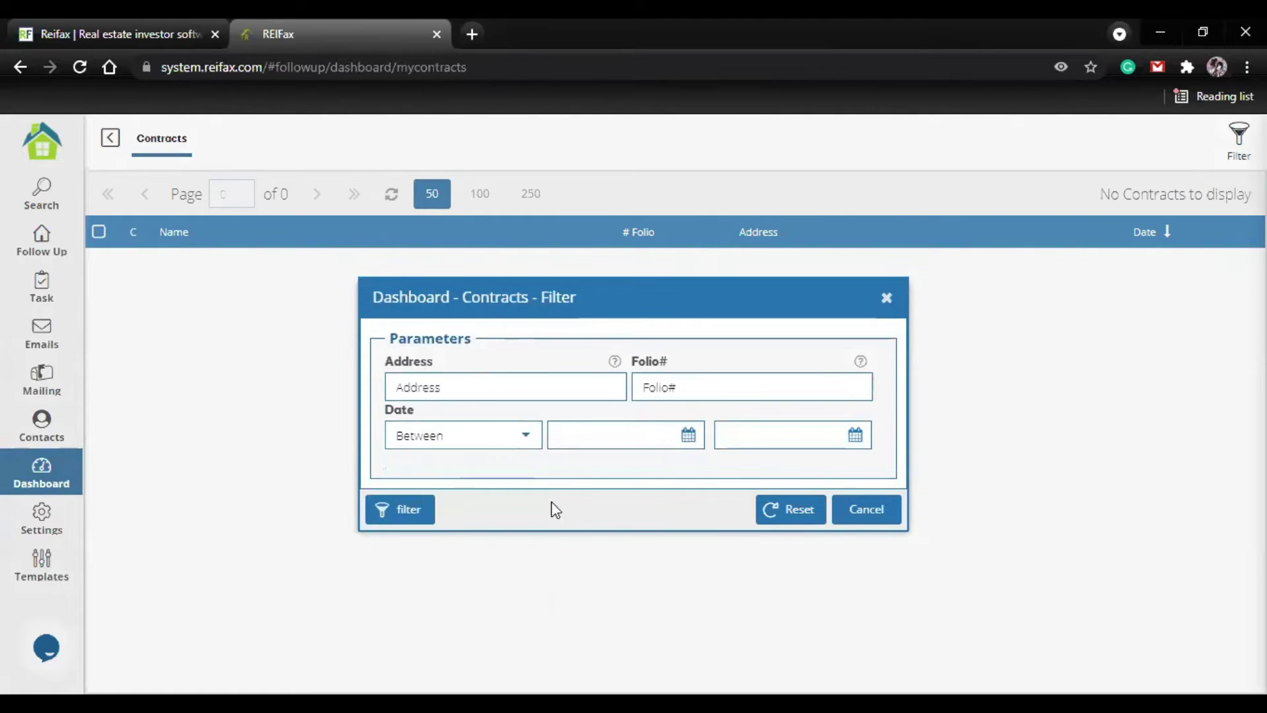
left_click(689, 437)
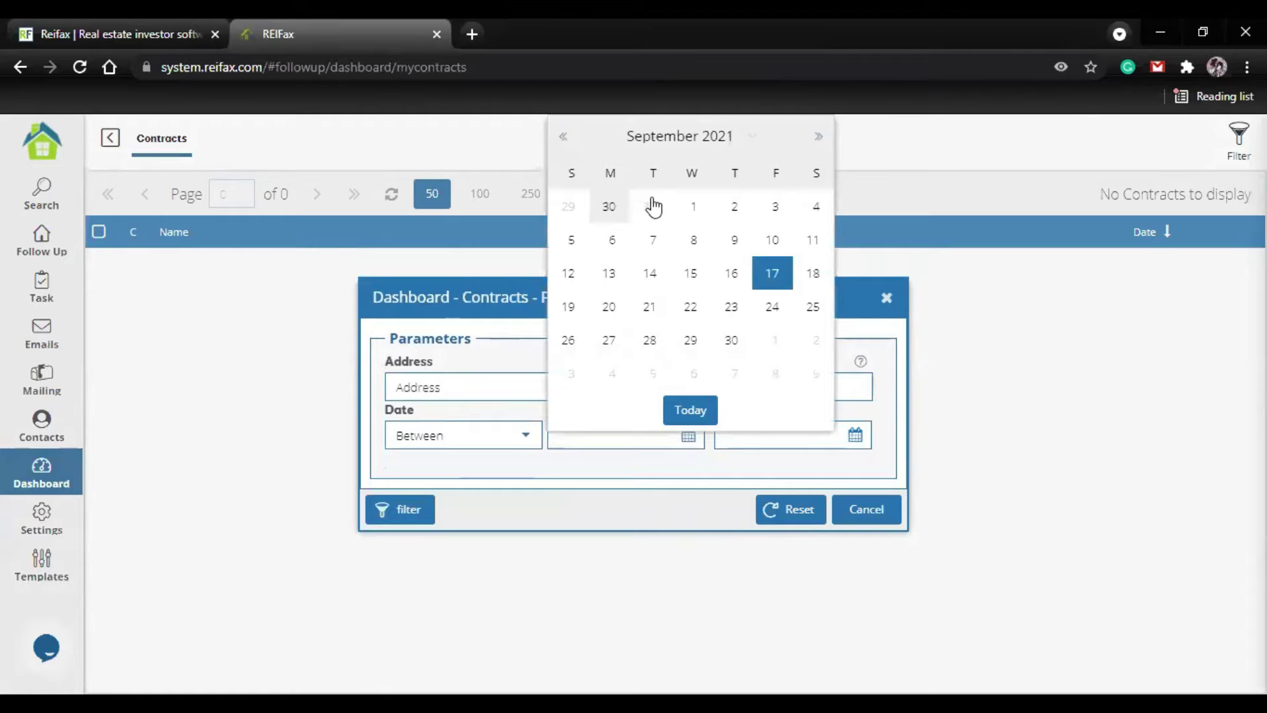
left_click(688, 209)
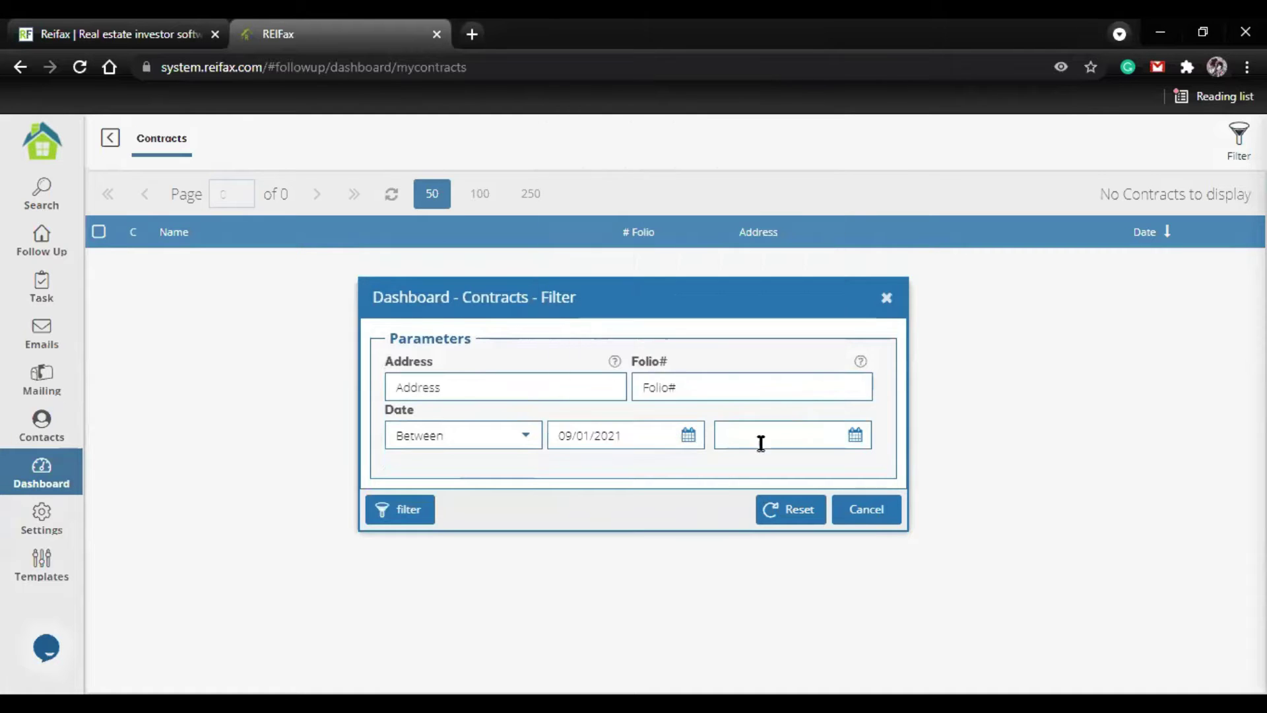
left_click(856, 435)
left_click(868, 412)
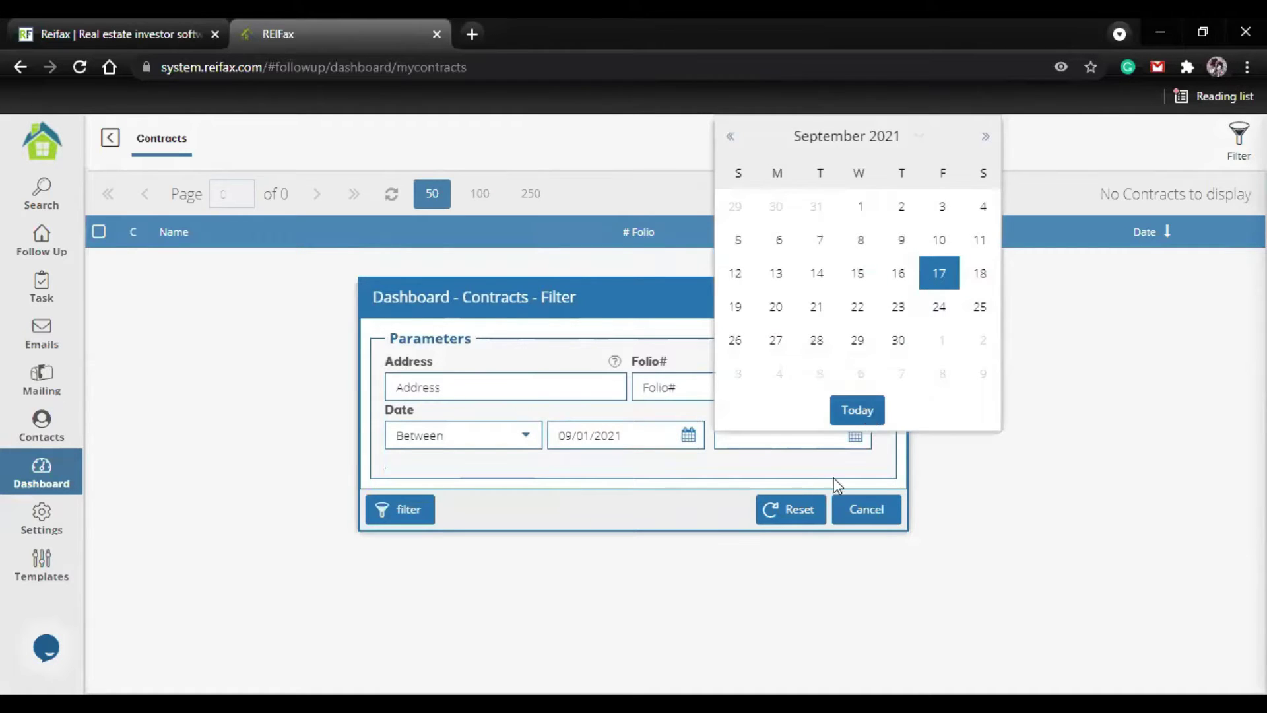
left_click(413, 518)
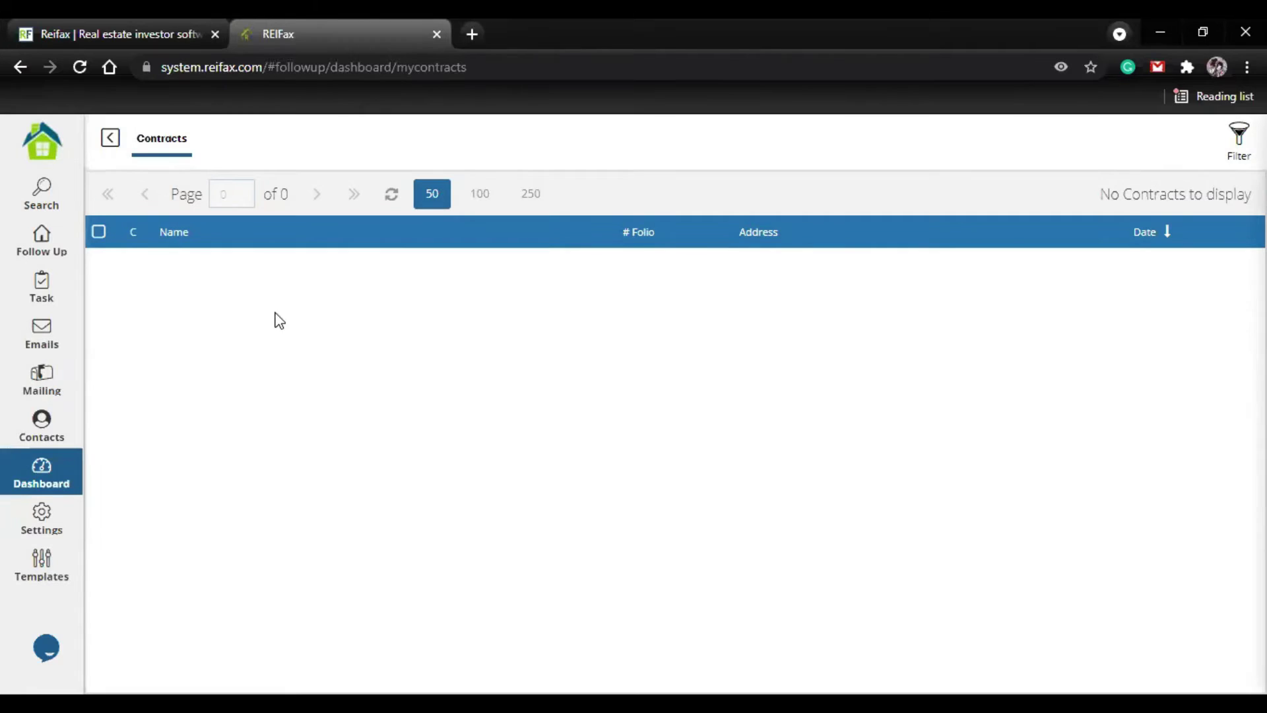
- Filter the contracts list again, using a date range between 08/01/2021 and today
left_click(1236, 151)
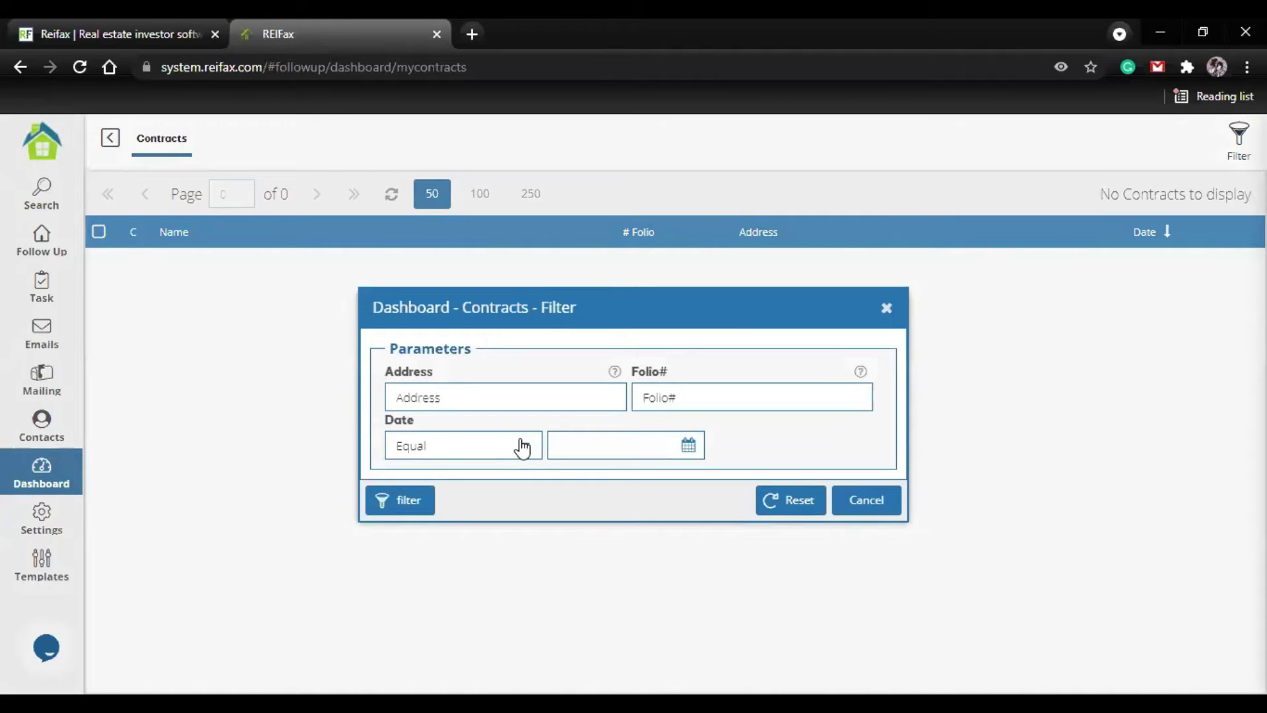
left_click(490, 448)
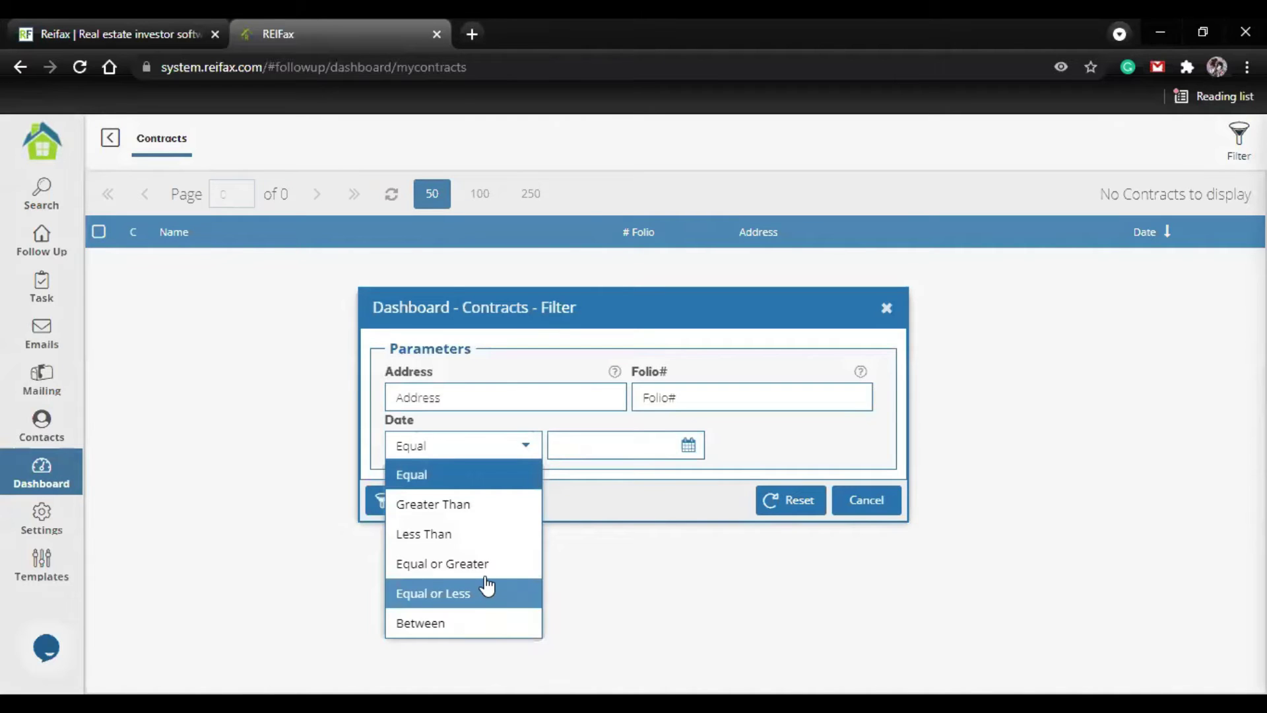
left_click(485, 632)
left_click(686, 437)
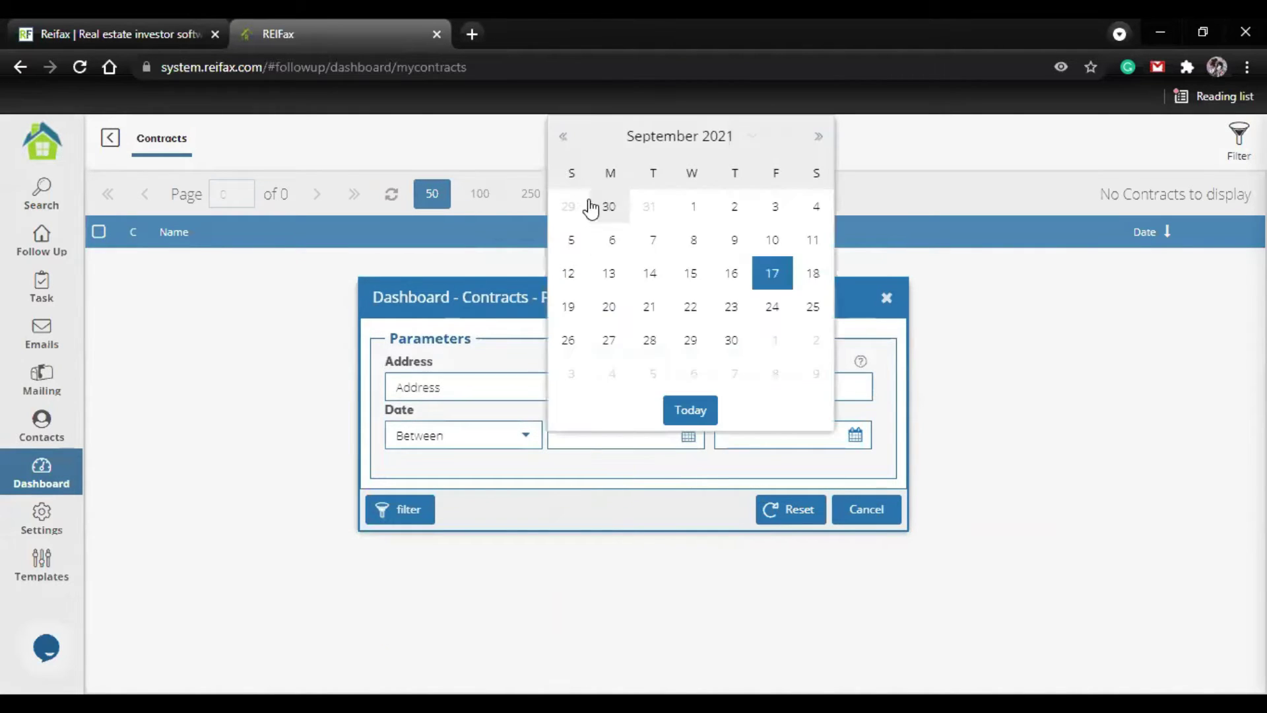
left_click(564, 136)
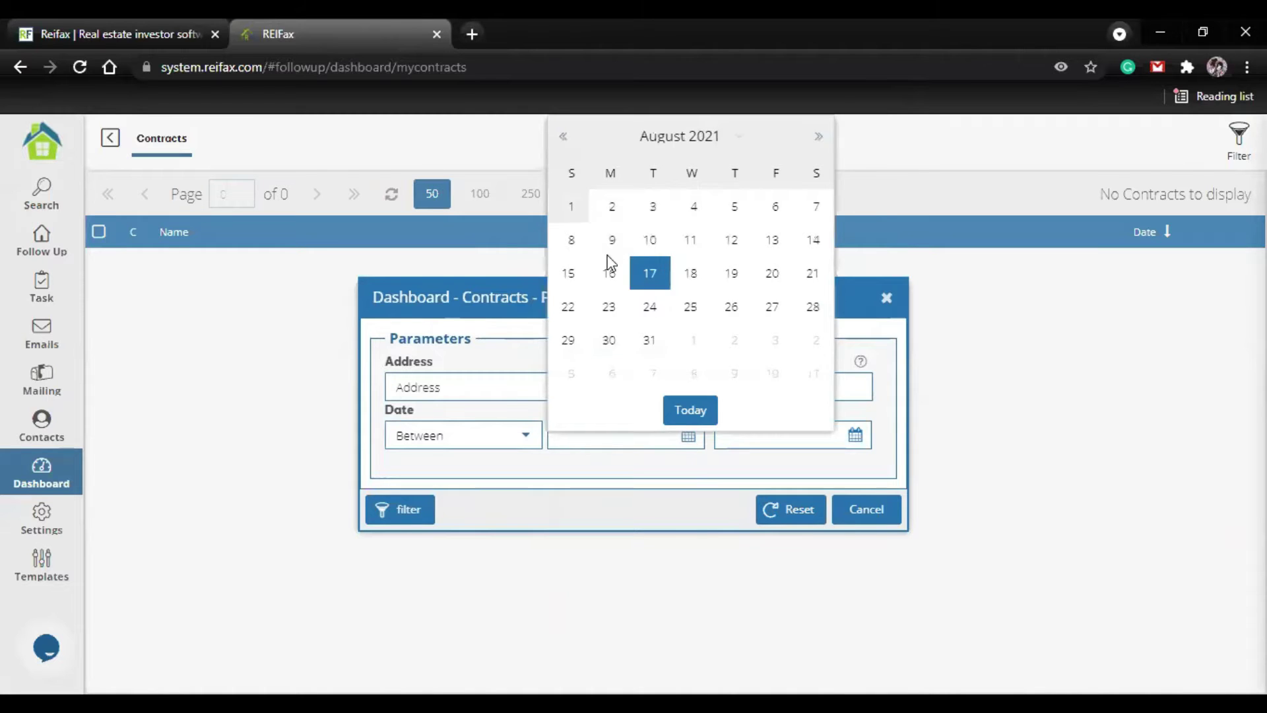
left_click(571, 207)
left_click(856, 437)
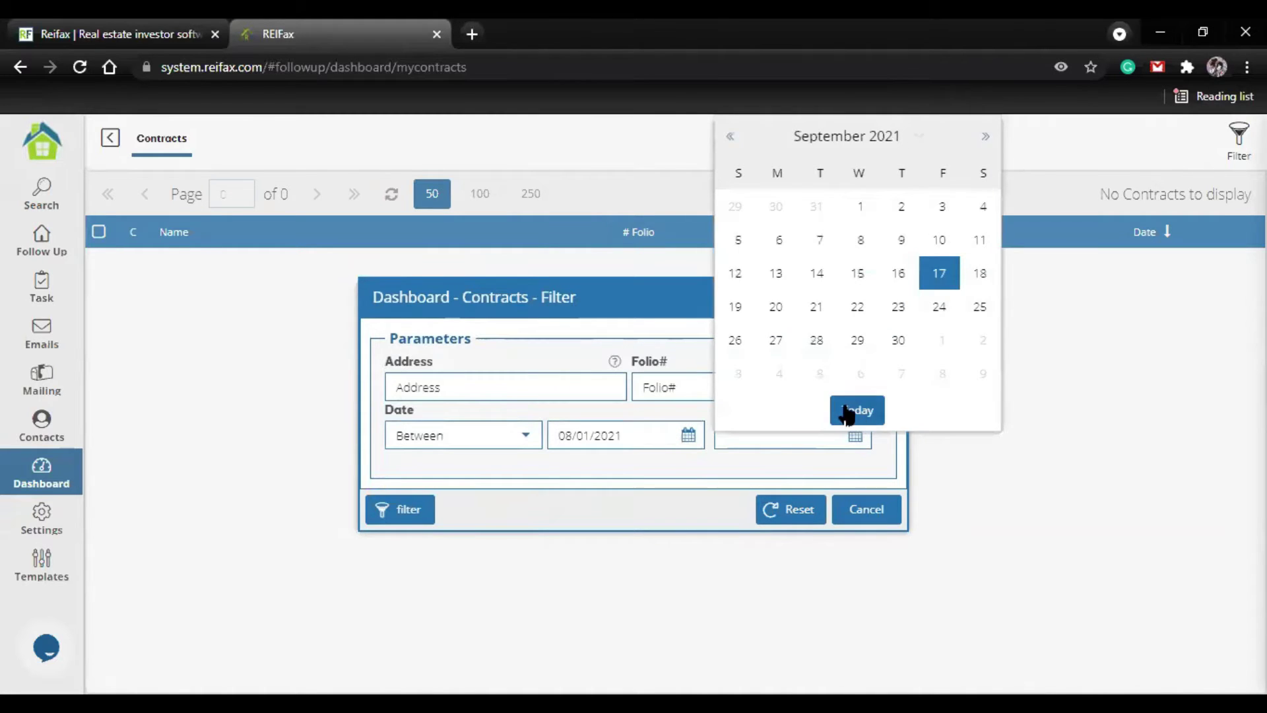
left_click(852, 411)
left_click(389, 509)
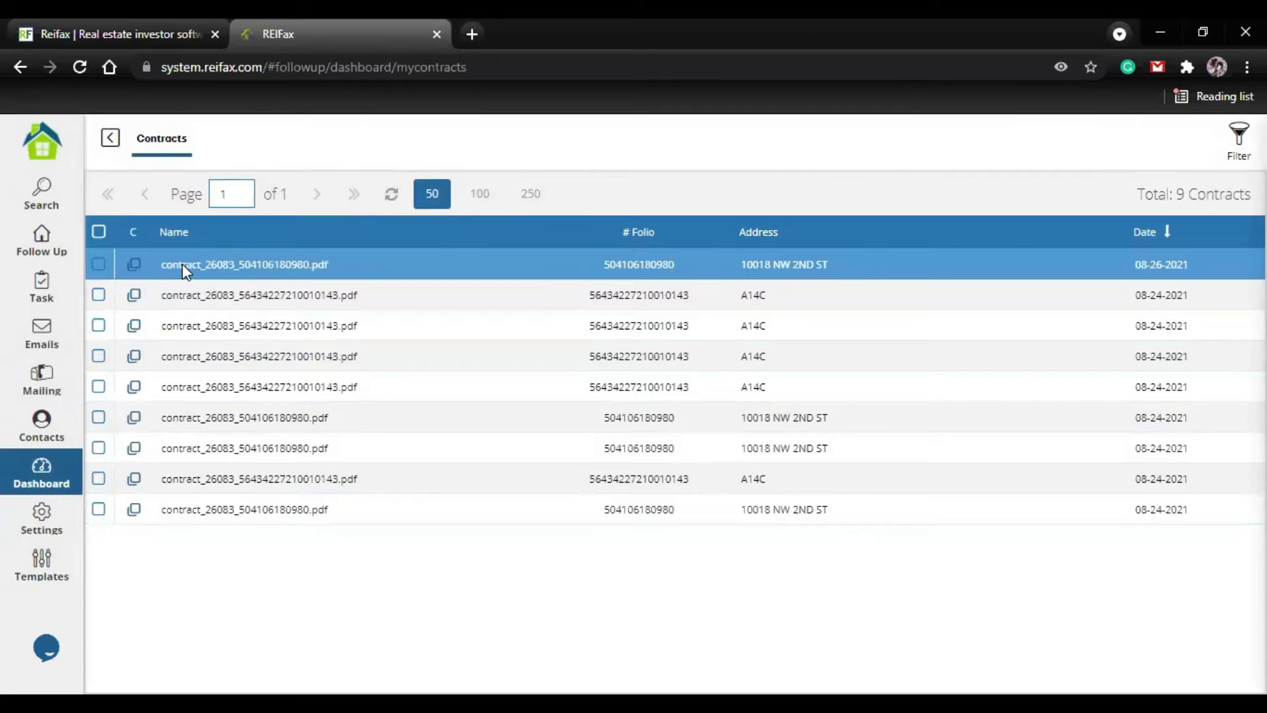
- Open the second listed contract, dated 08-24-2021, read its first page, close it and return to the dashboard
left_click(278, 303)
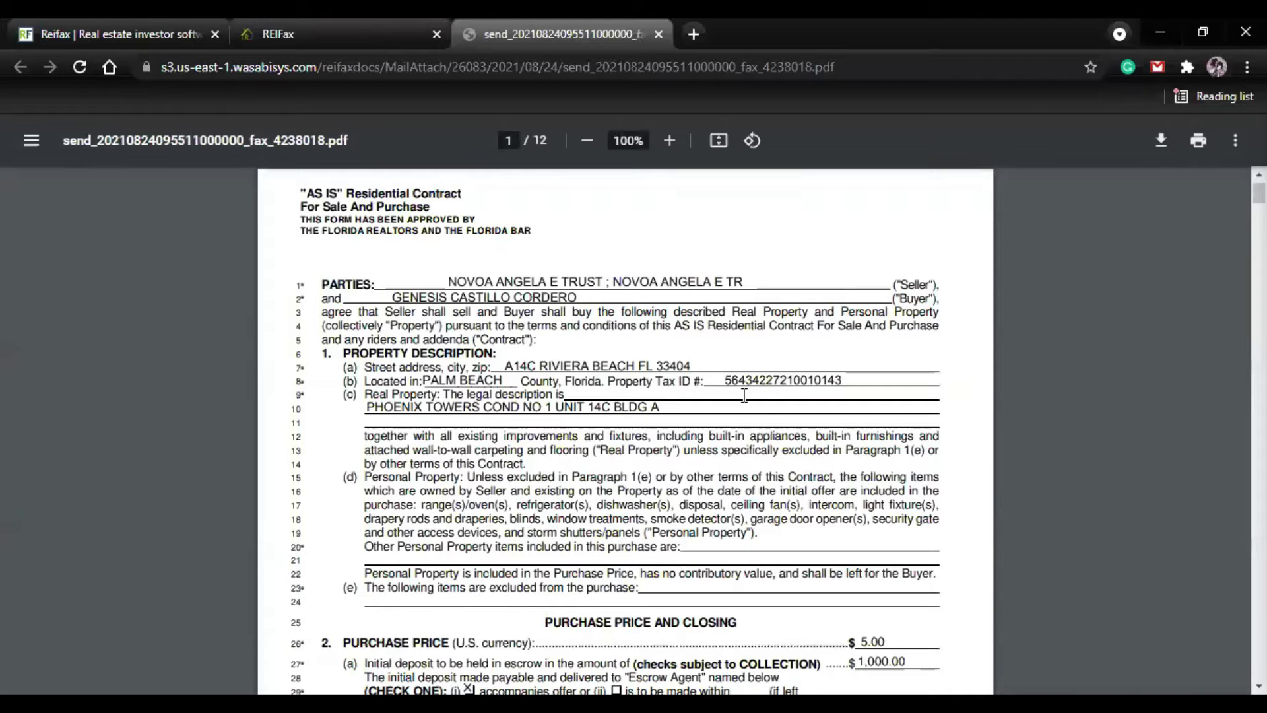
scroll(769, 423, "down", 1)
scroll(710, 195, "down", 5)
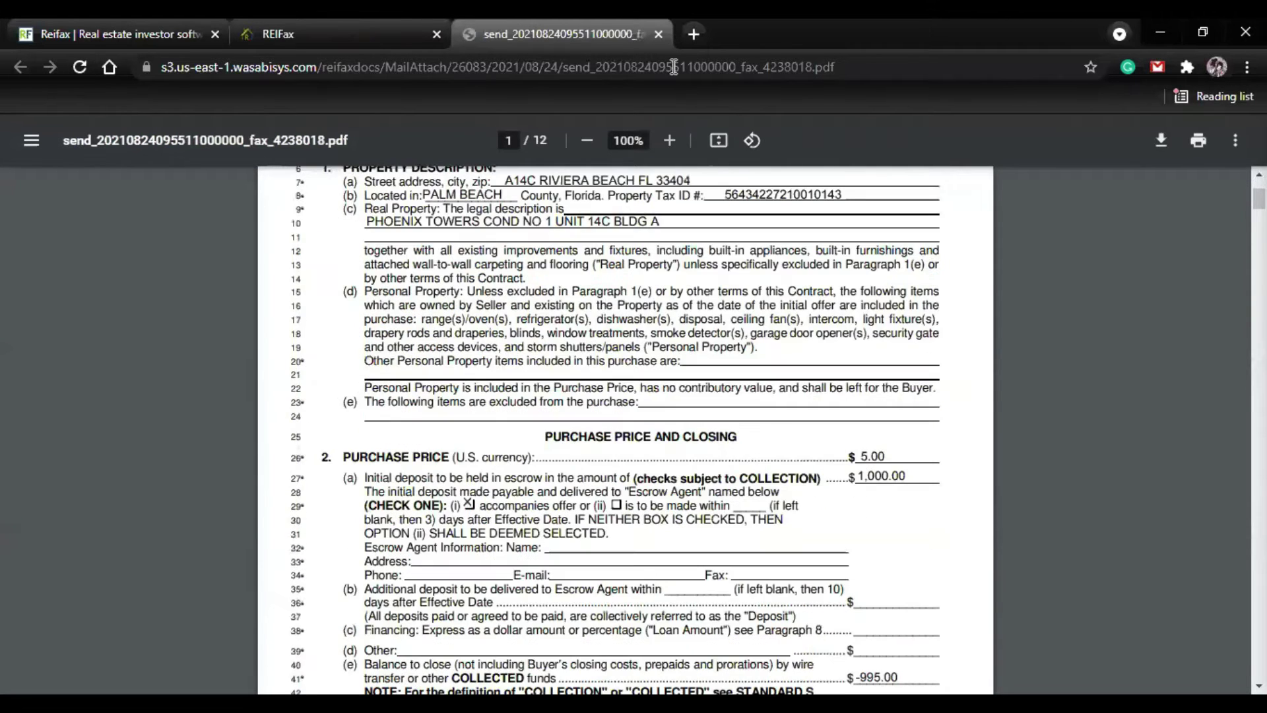
left_click(658, 34)
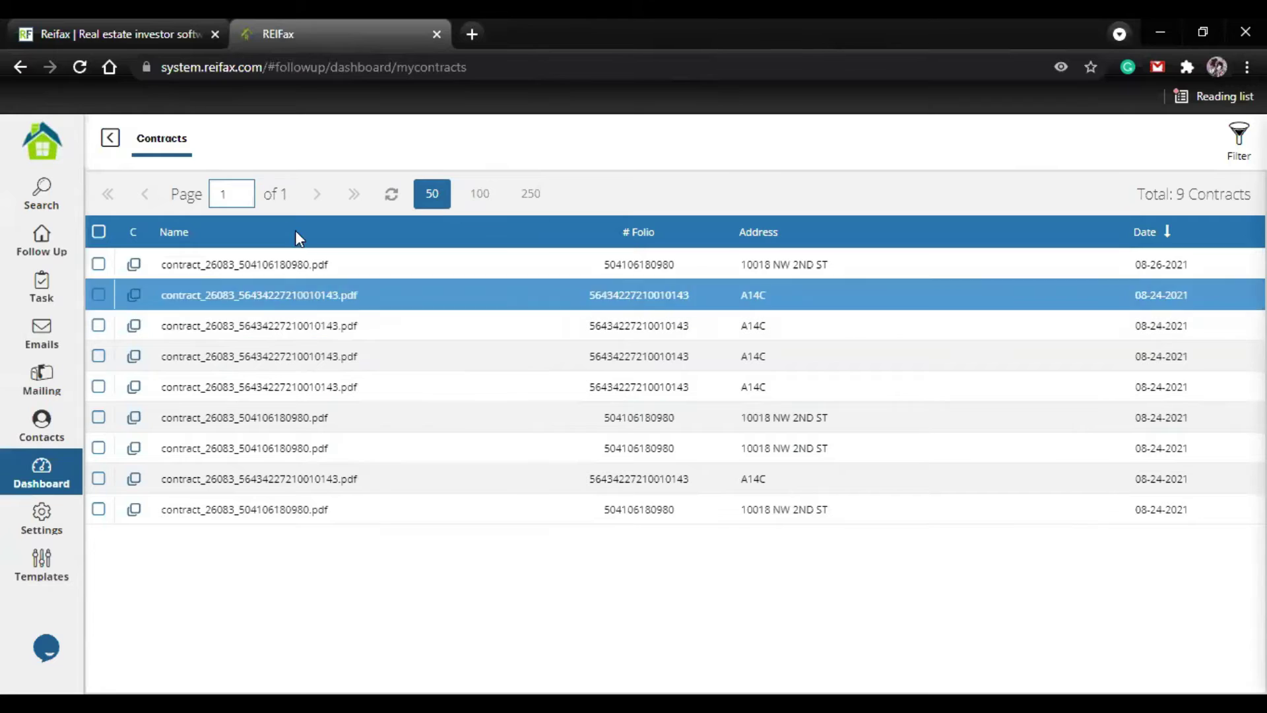
left_click(112, 140)
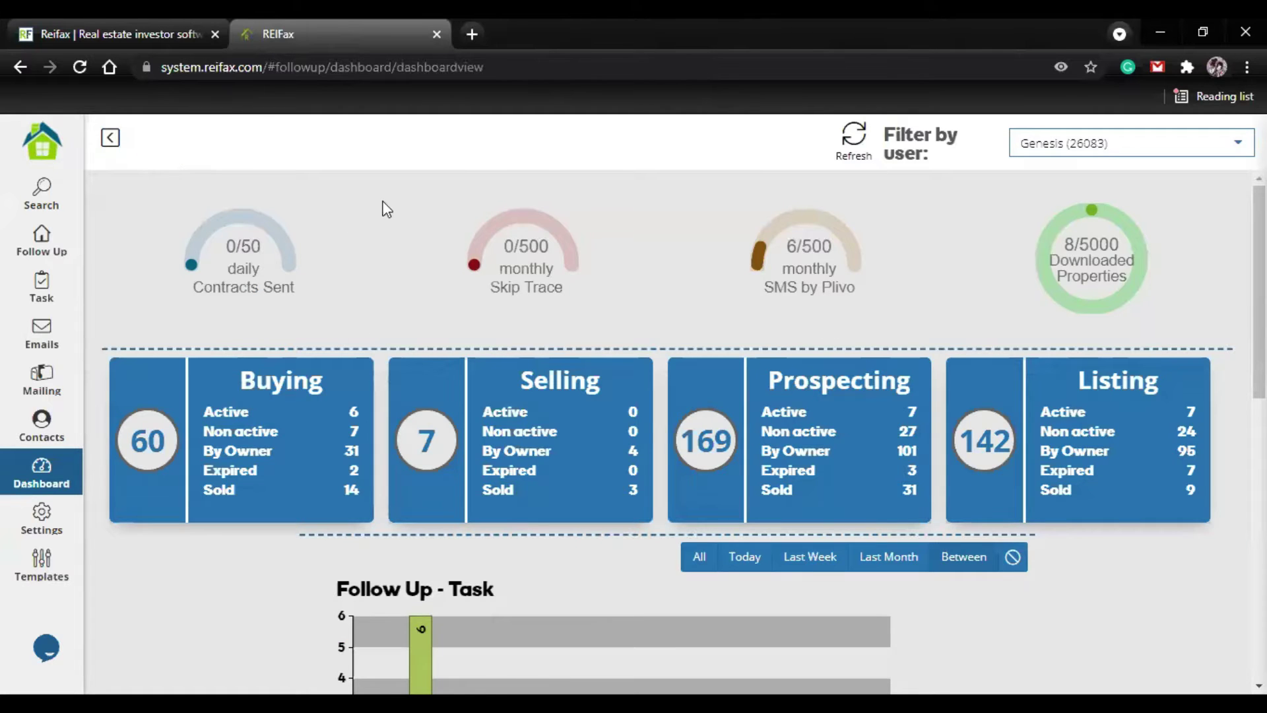
- Refresh the dashboard and view the accounts offered by the user filter without changing the selection
mouse_move(1203, 223)
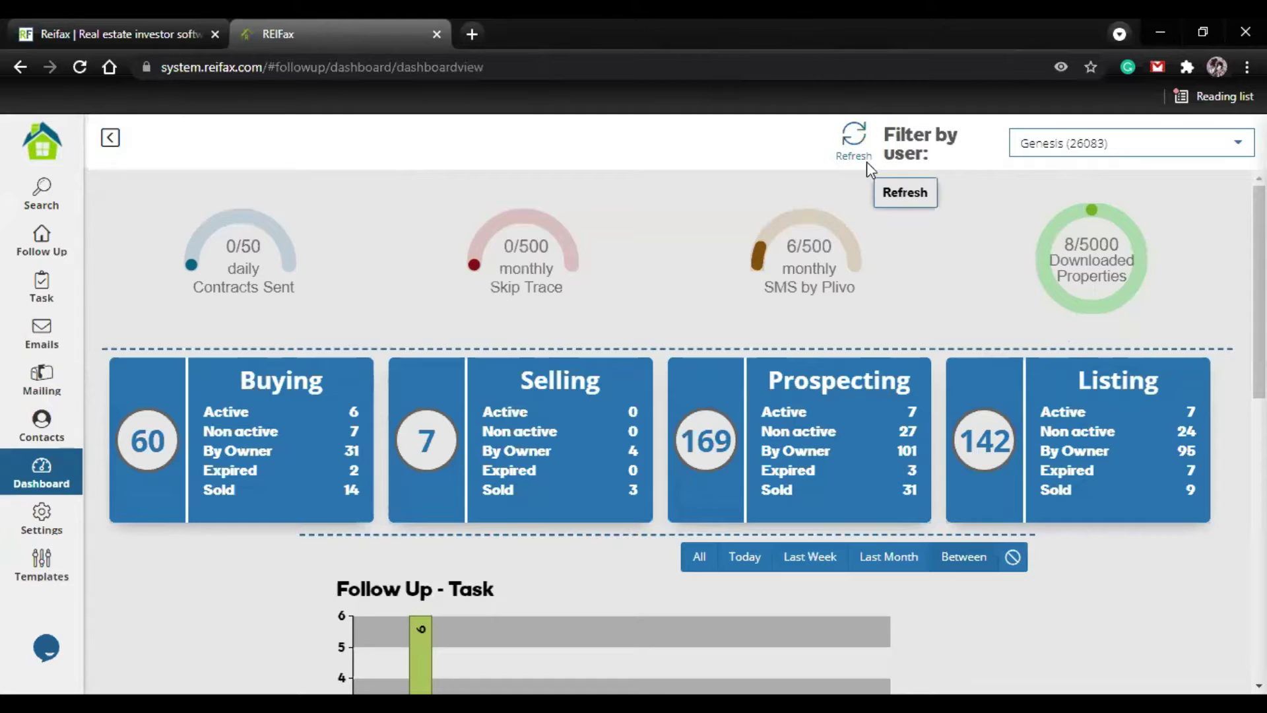
left_click(854, 140)
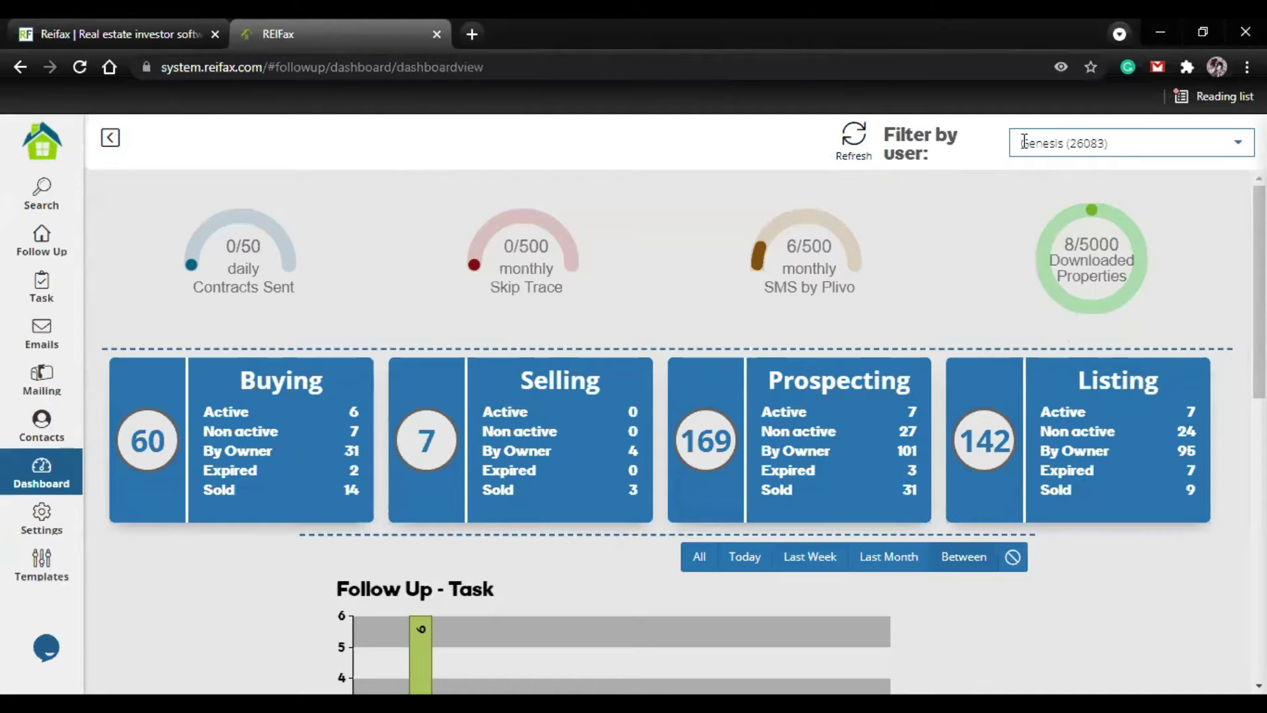
left_click(1239, 146)
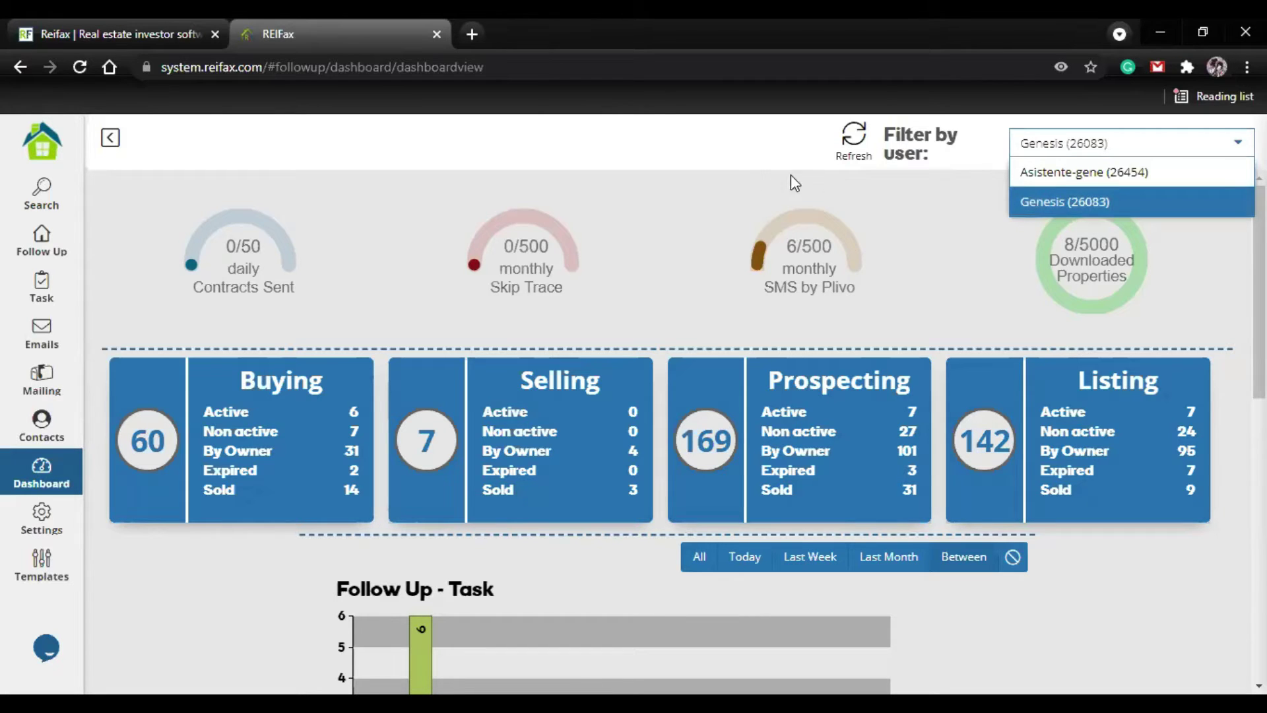
left_click(668, 135)
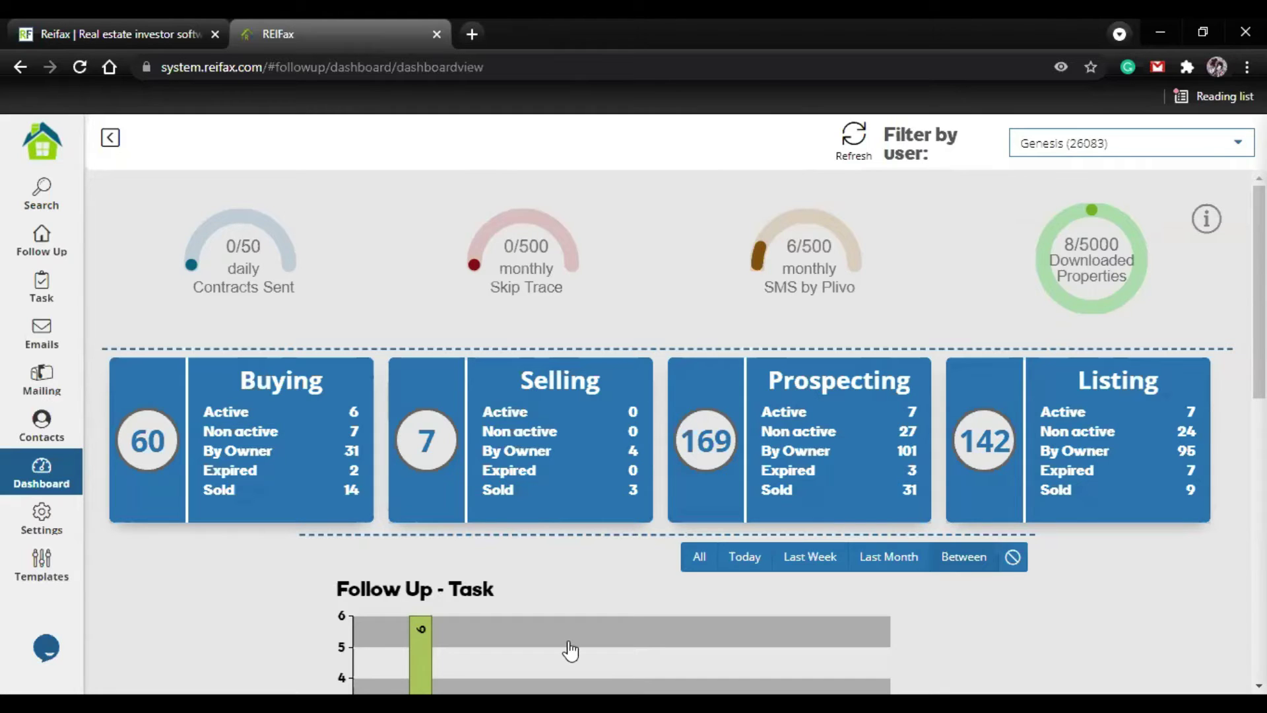
- Examine the addresses, download dates and sources in the Downloaded Properties list and return to the dashboard
left_click(1072, 301)
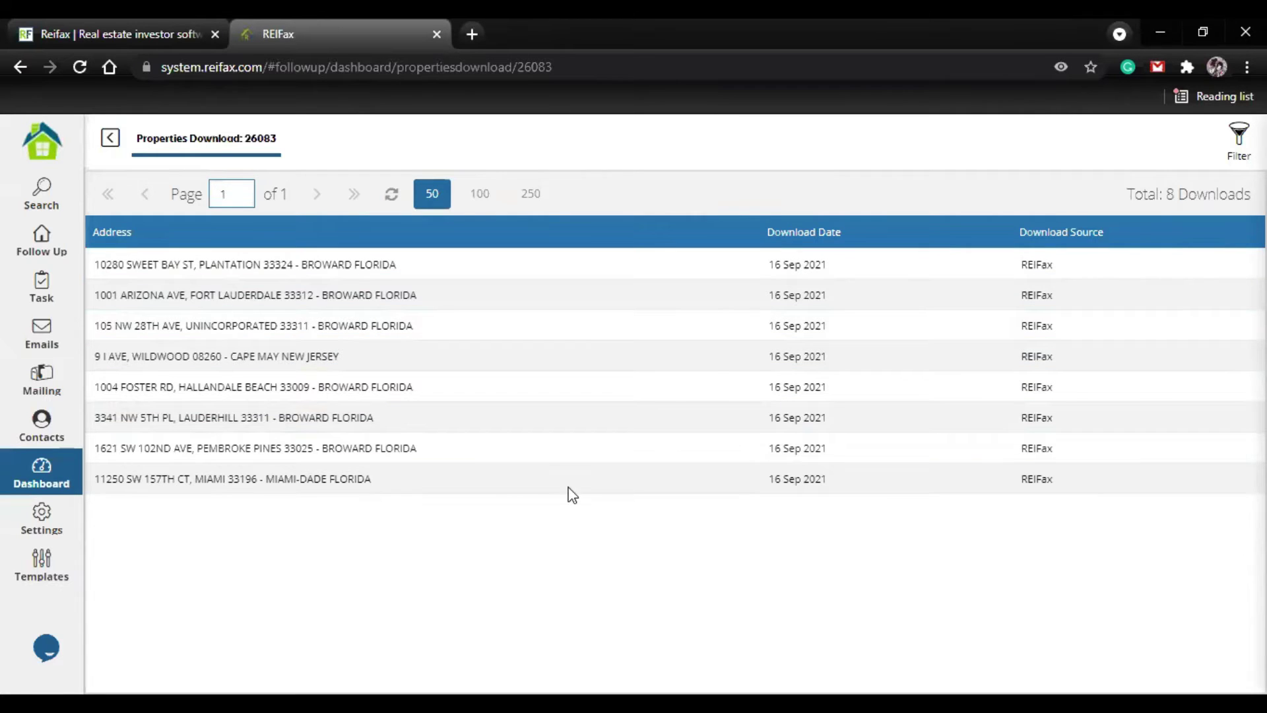
left_click(800, 275)
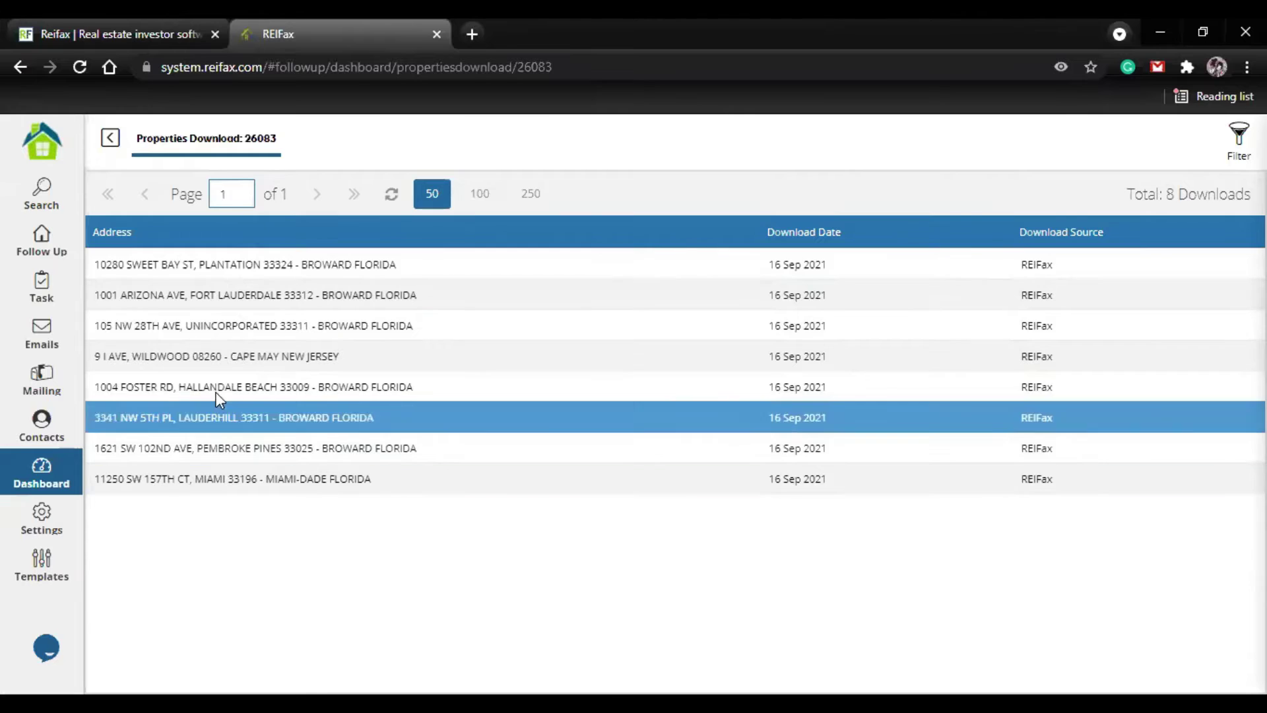
left_click(111, 142)
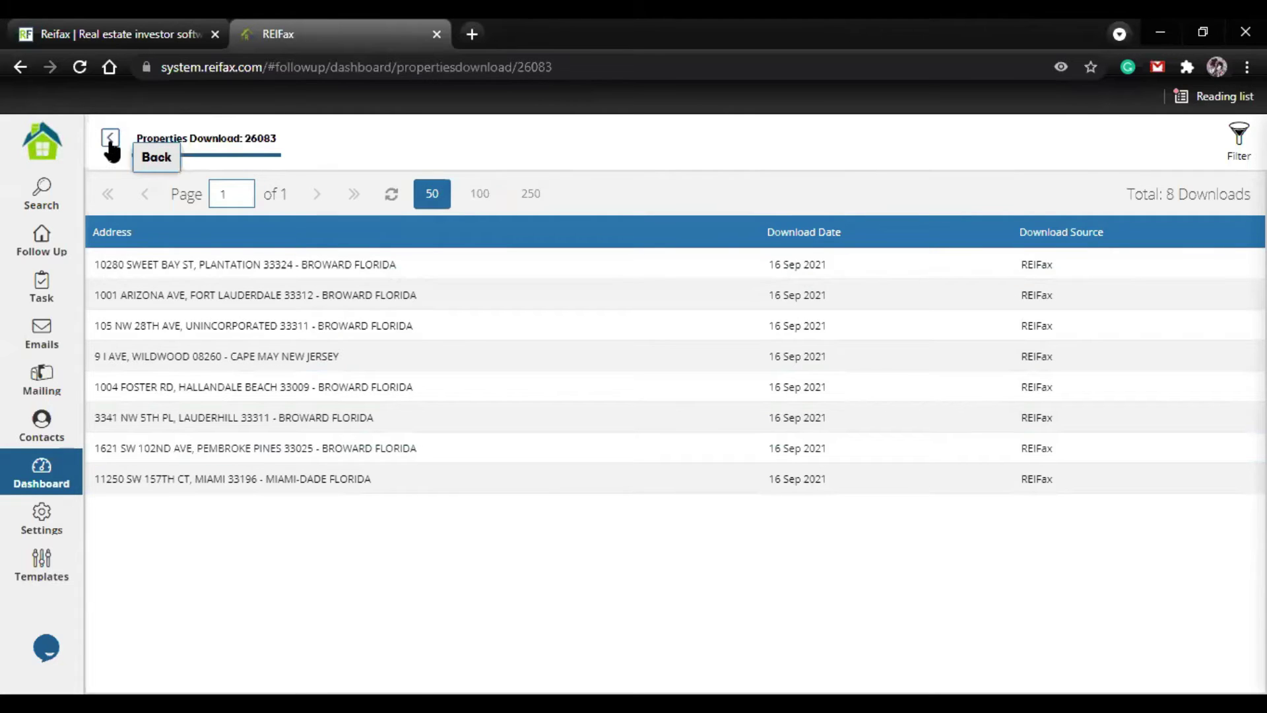
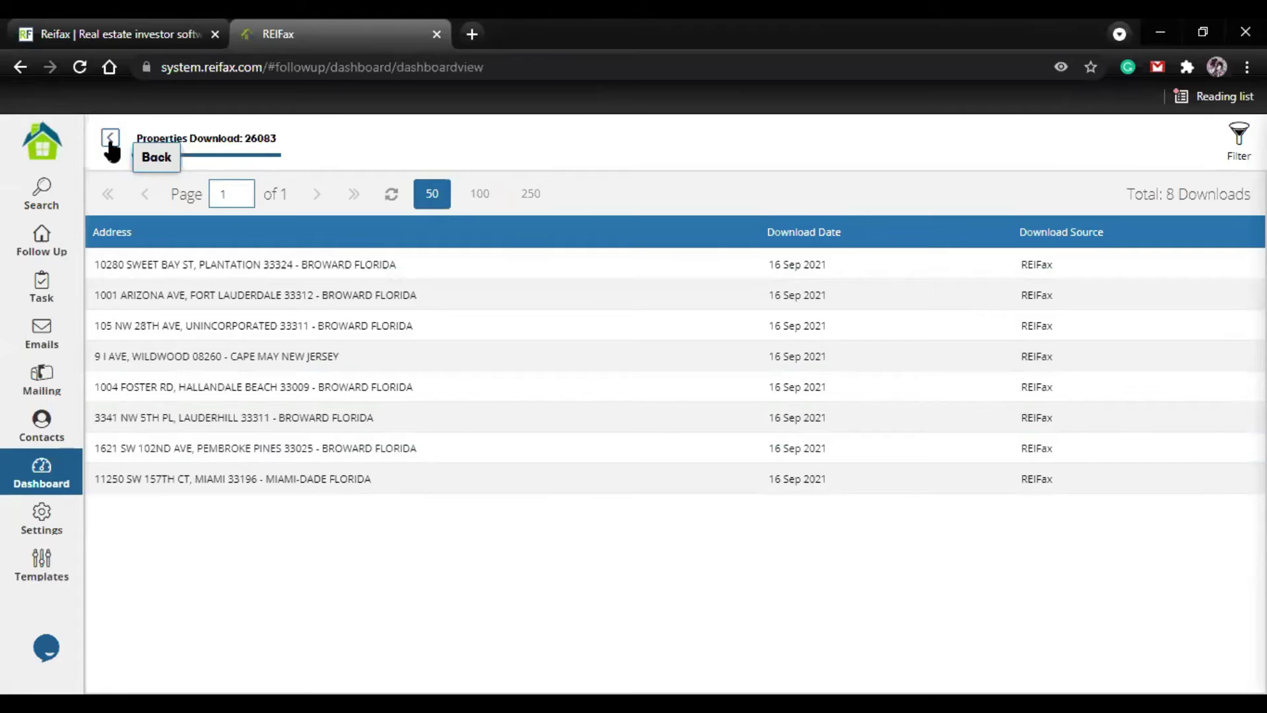
left_click(110, 140)
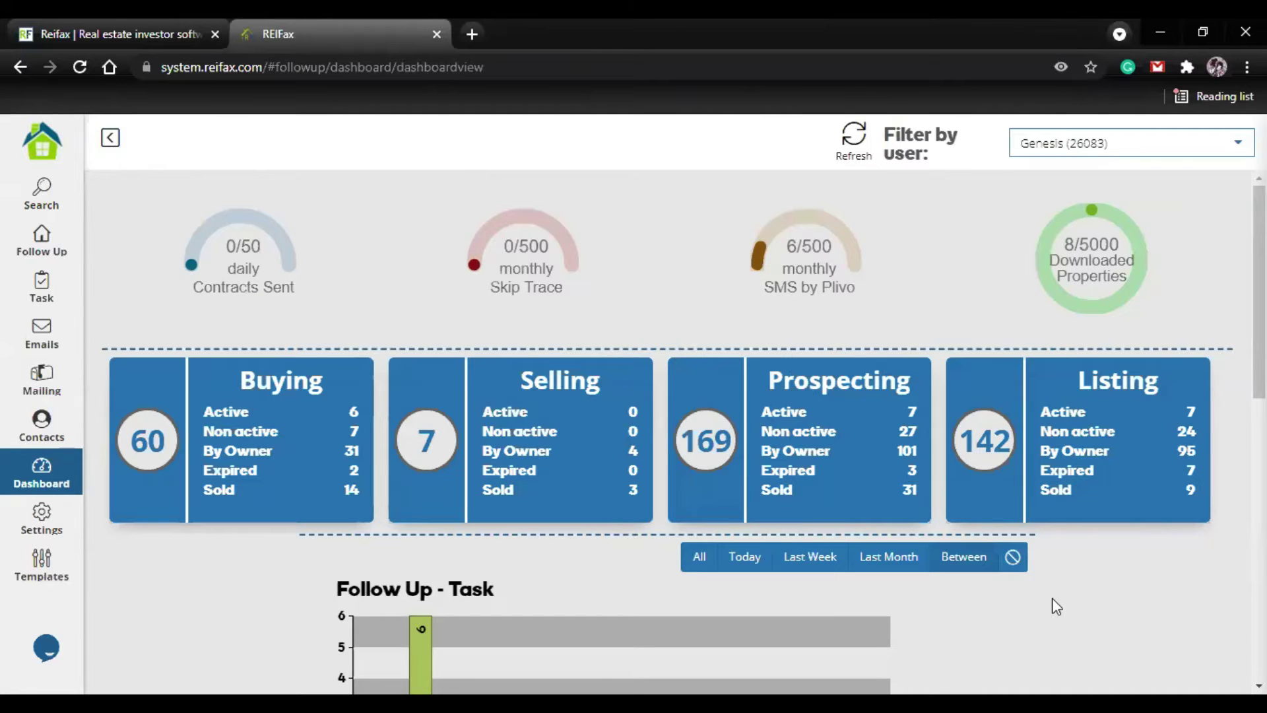
- Filter the Follow Up - Documents Sent chart by the Listing follow-up status
scroll(1057, 606, "down", 15)
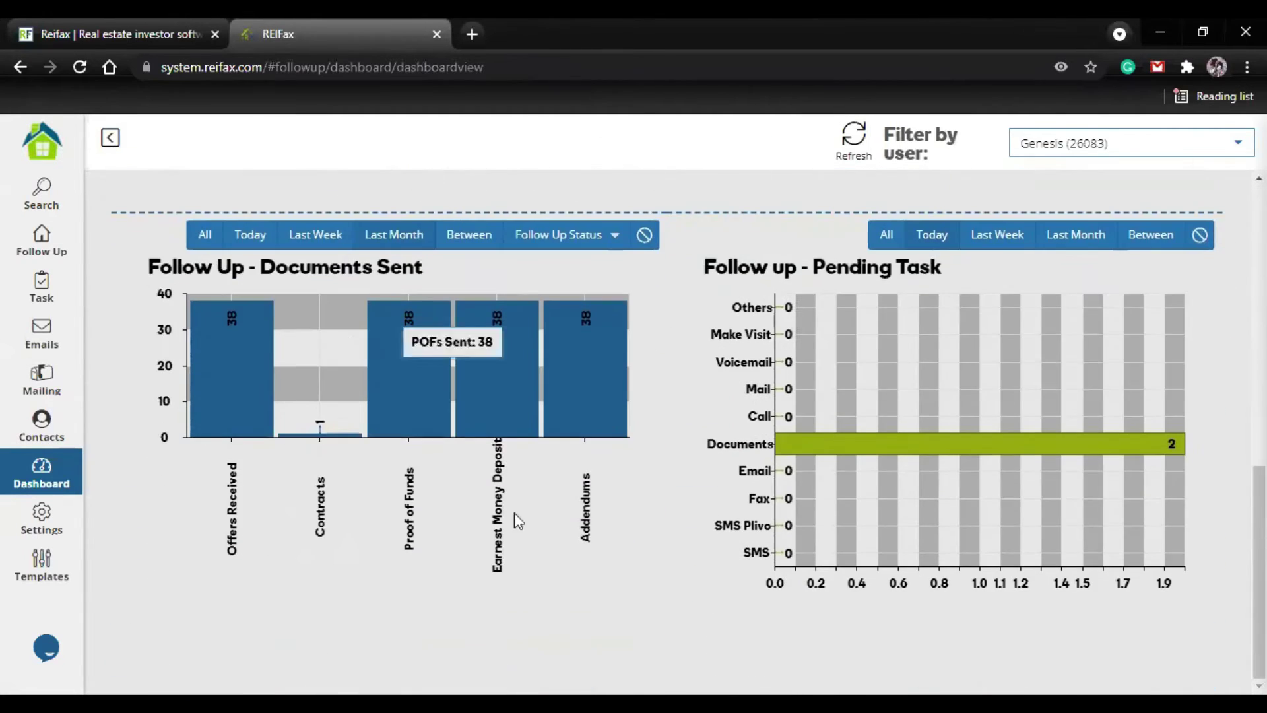
scroll(660, 462, "up", 1)
scroll(634, 370, "down", 1)
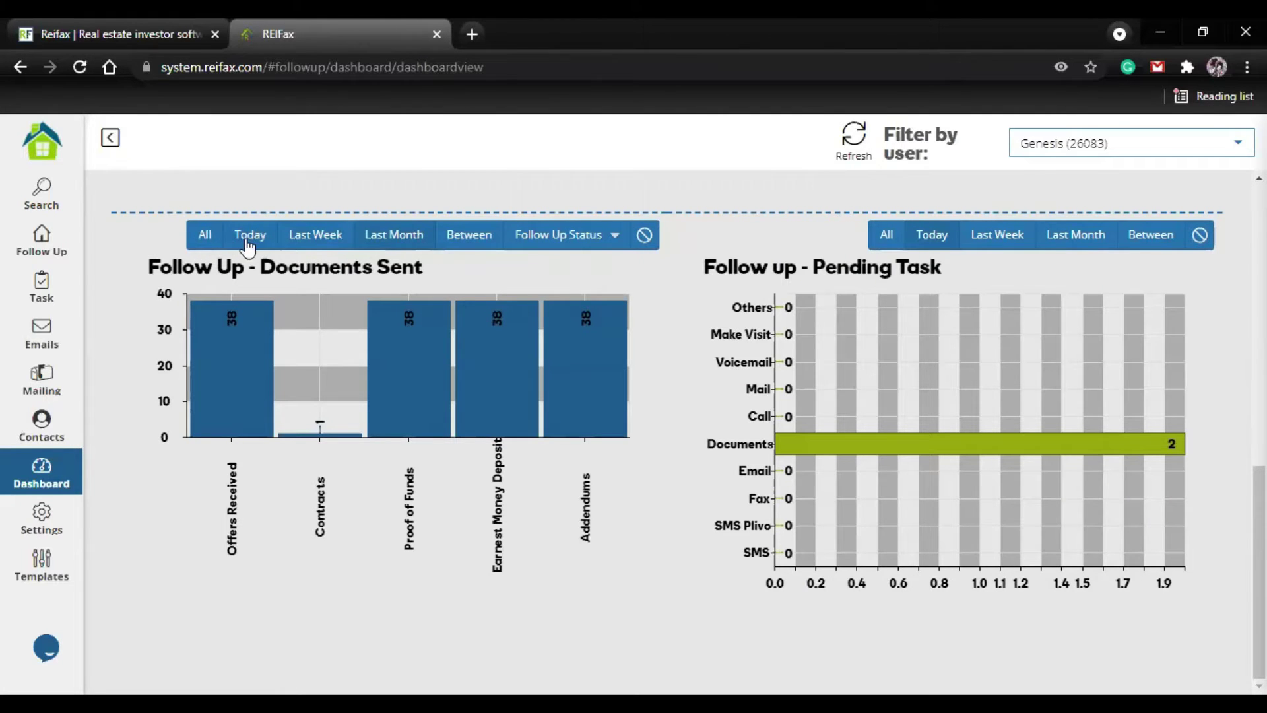
left_click(616, 239)
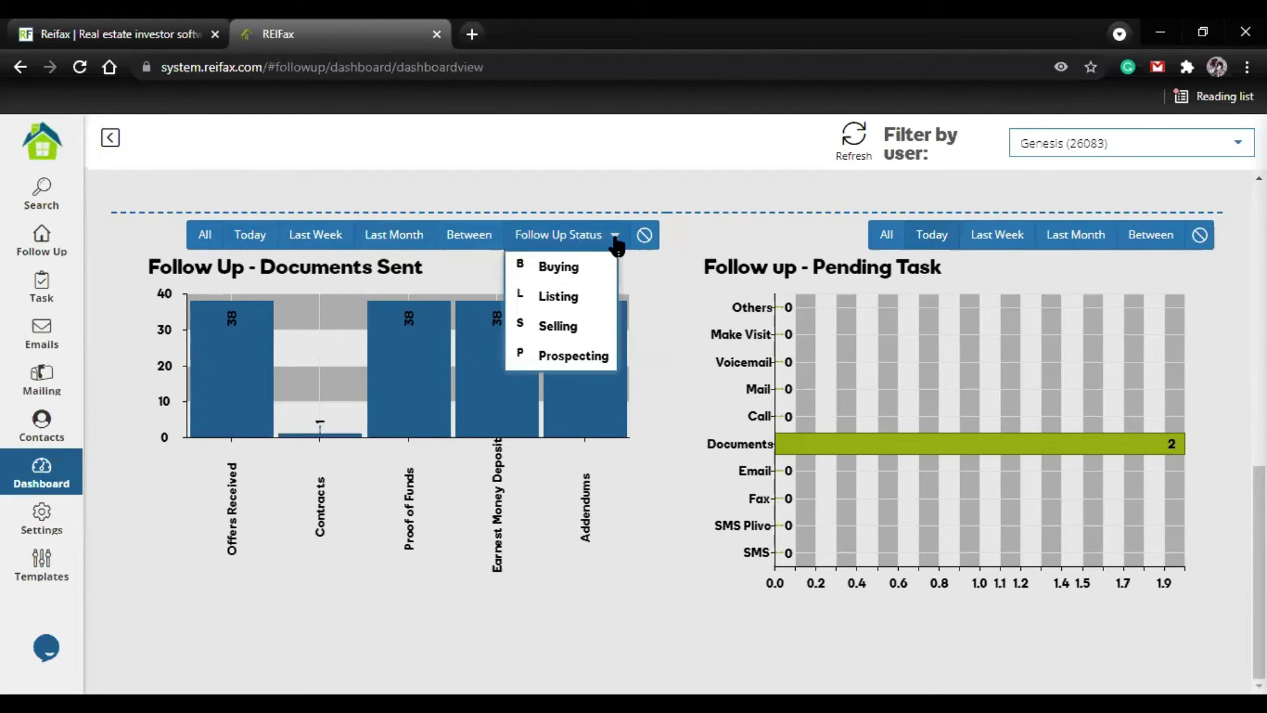
left_click(587, 308)
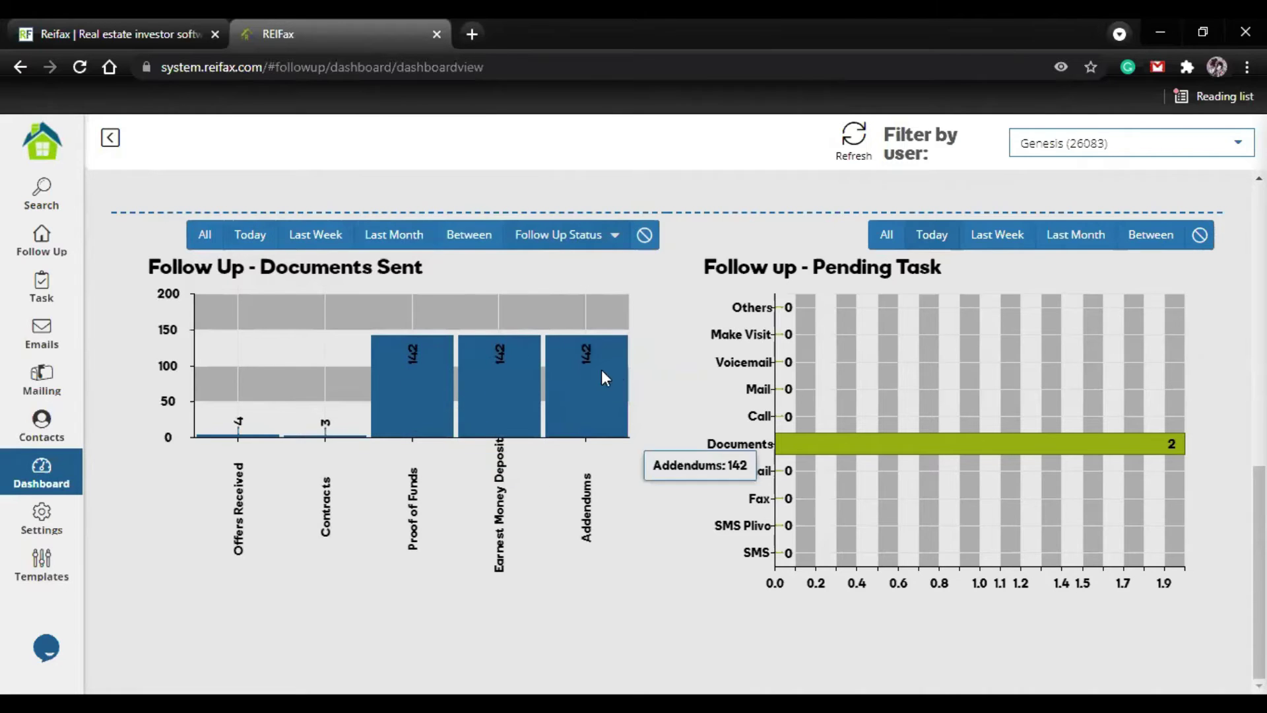
- Filter the Follow Up - Documents Sent chart by the Buying status, then by Prospecting, and return to the Follow Up - Task chart
left_click(614, 235)
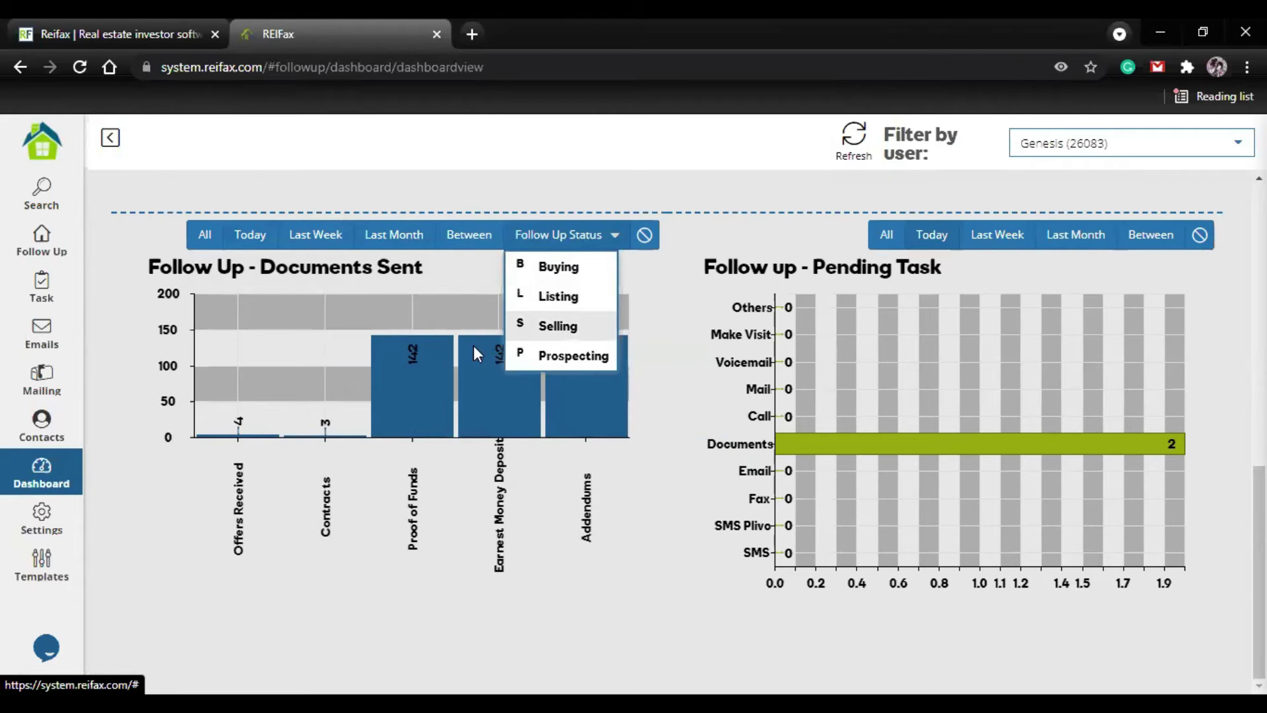
left_click(573, 277)
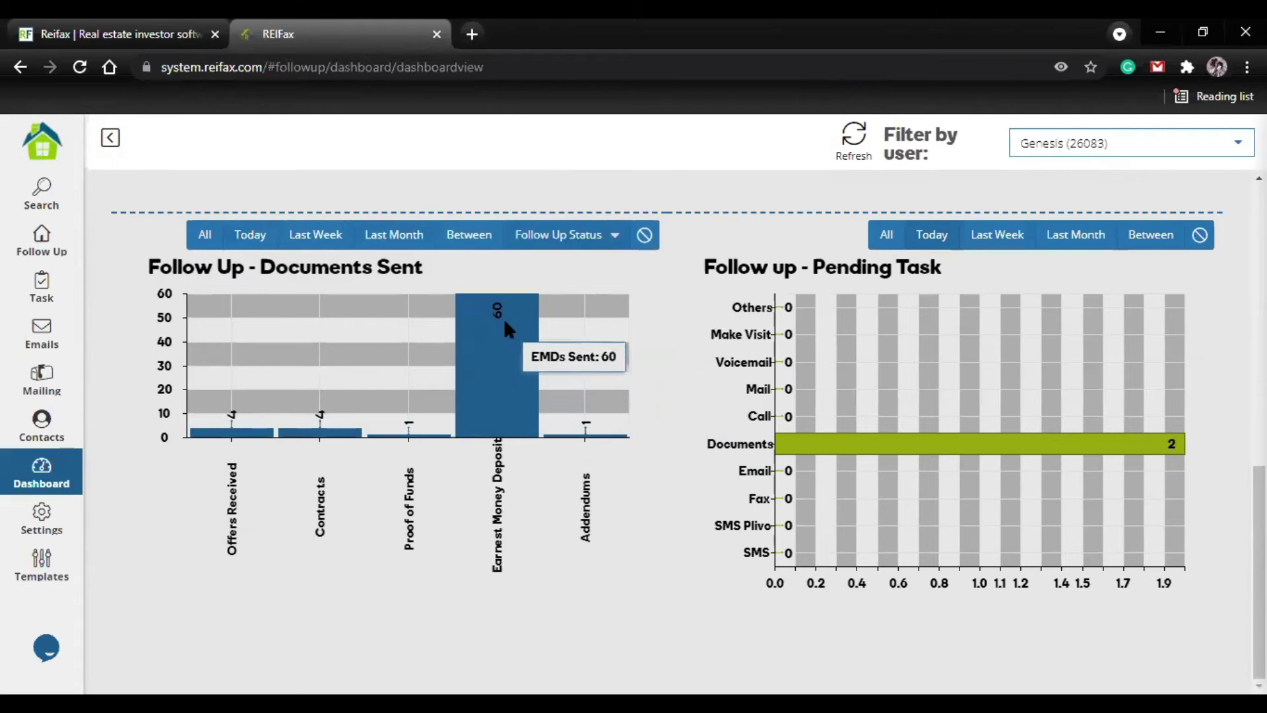
left_click(615, 238)
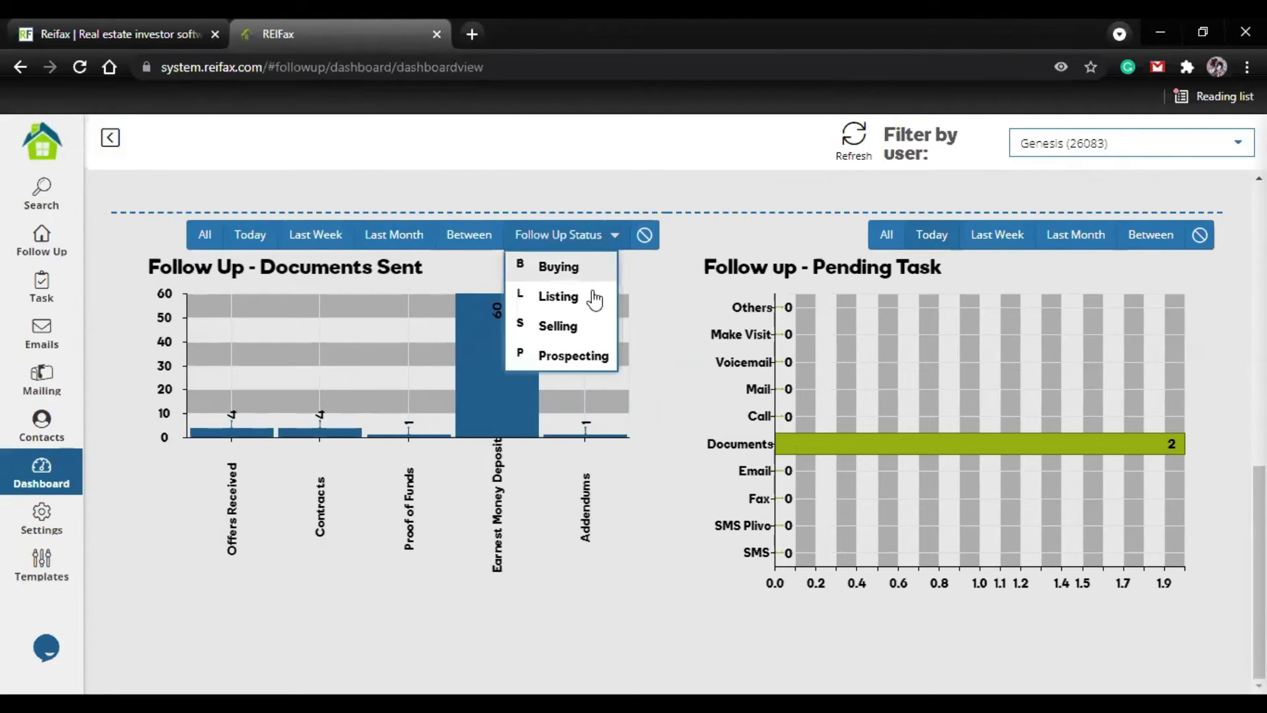
left_click(560, 355)
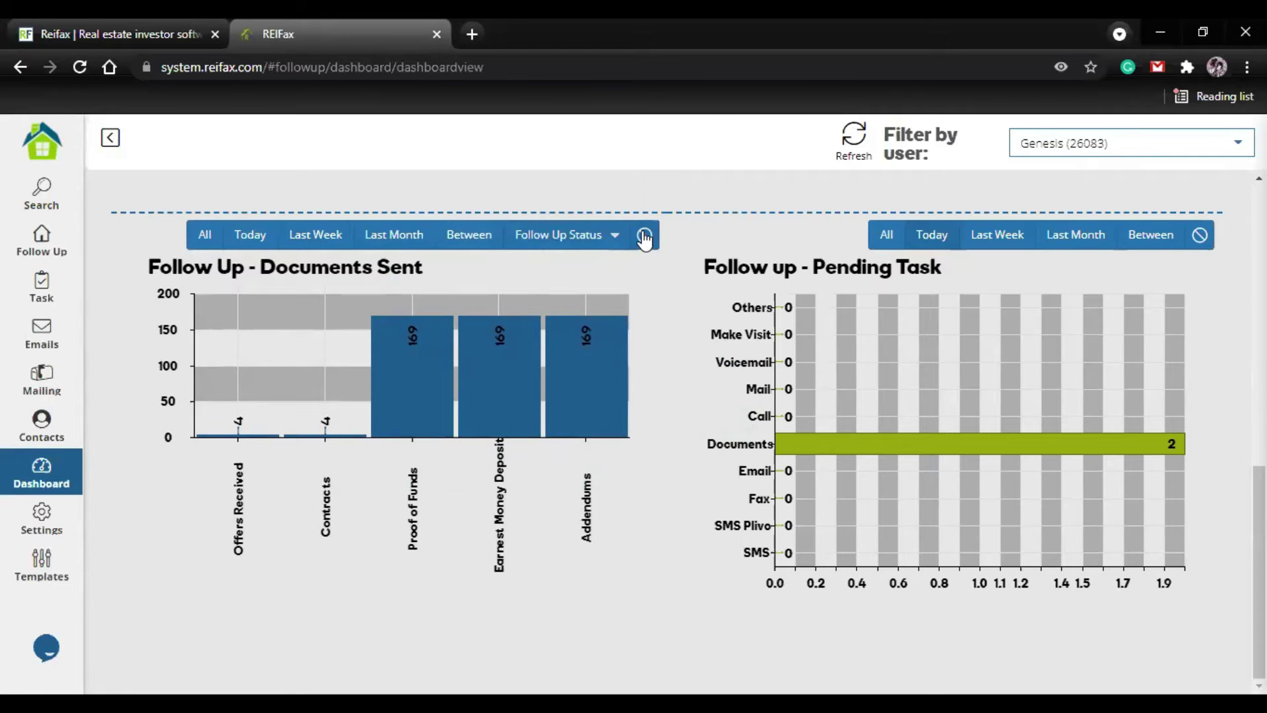
scroll(686, 329, "up", 2)
scroll(687, 330, "up", 7)
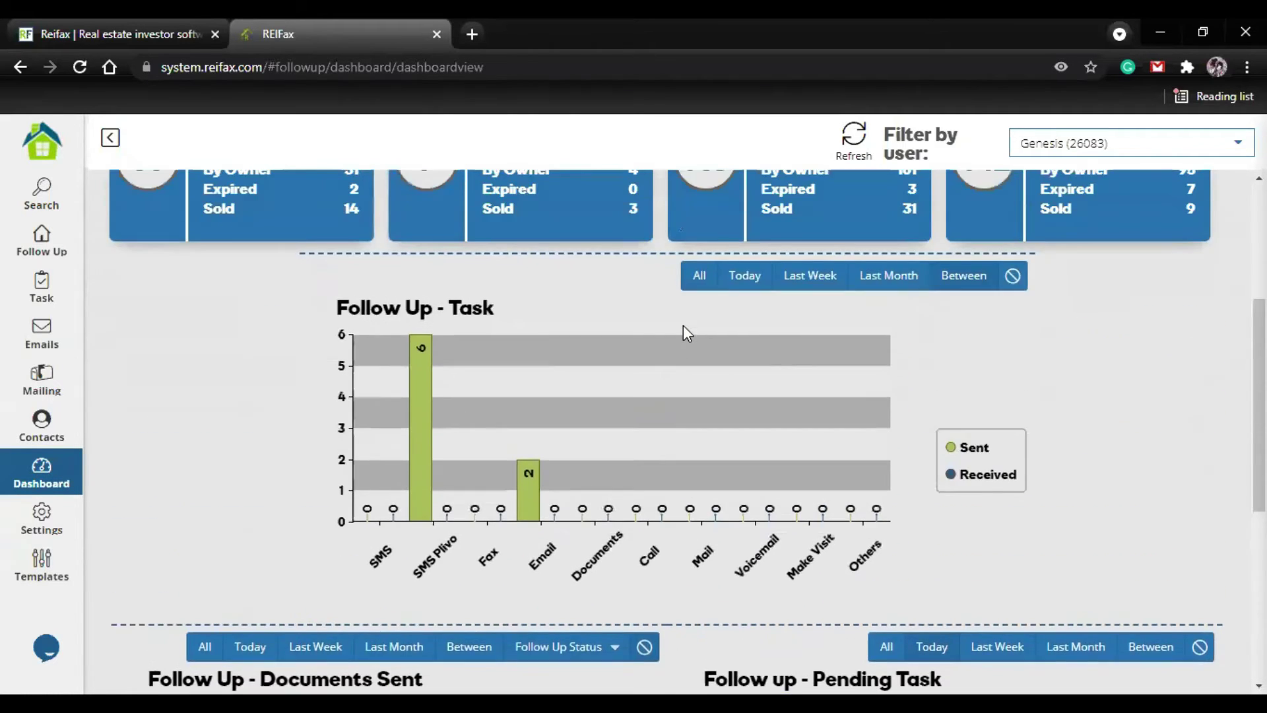
- Leave the dashboard for the main control panel and open the property Search page
scroll(683, 325, "up", 3)
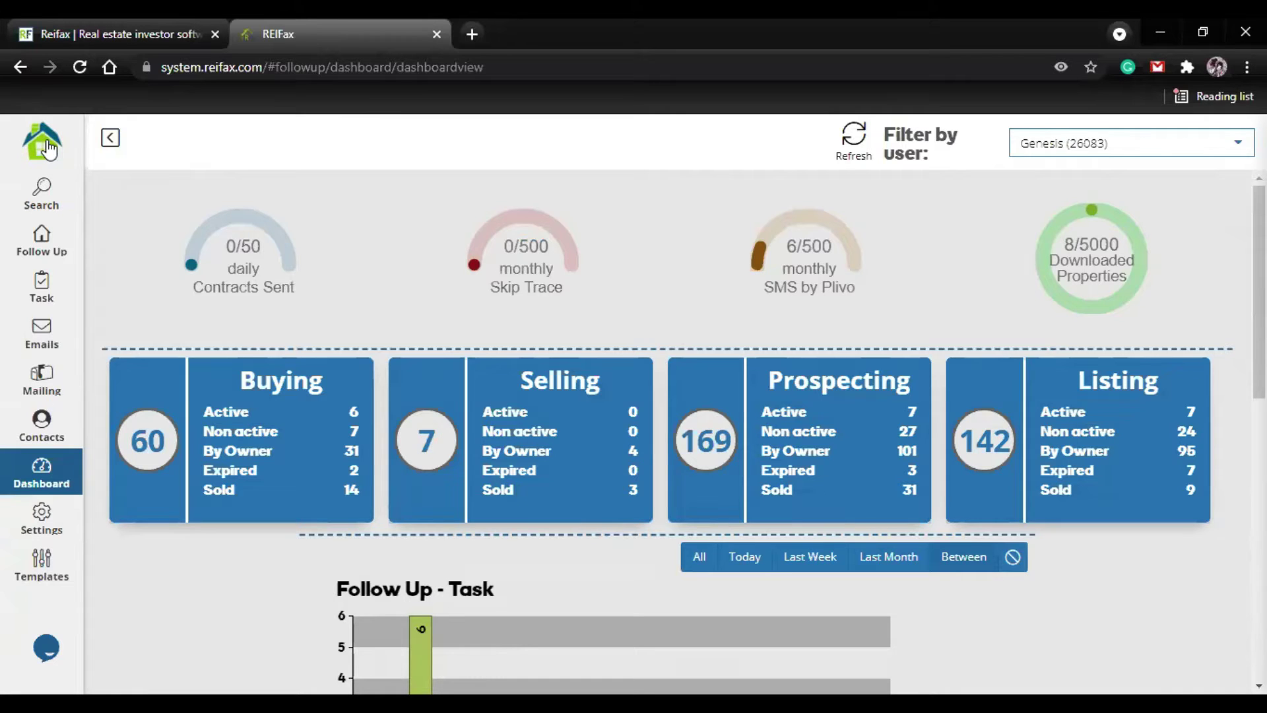
left_click(126, 140)
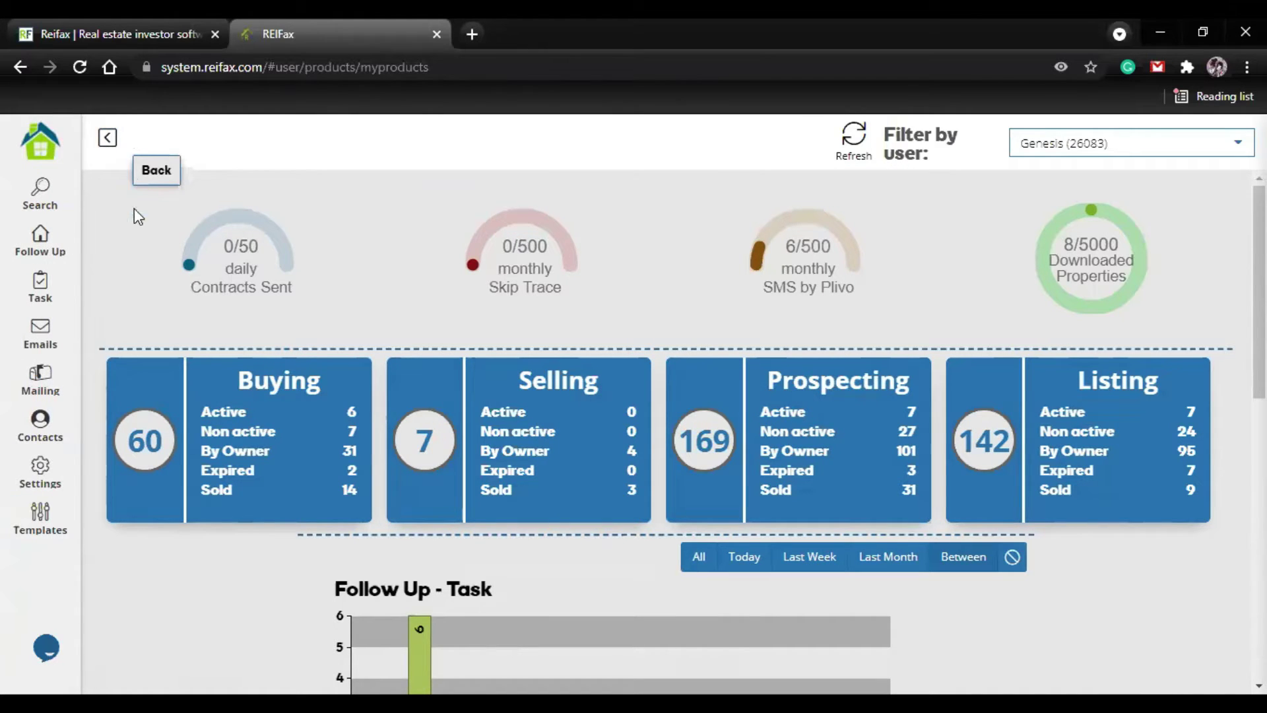
left_click(577, 386)
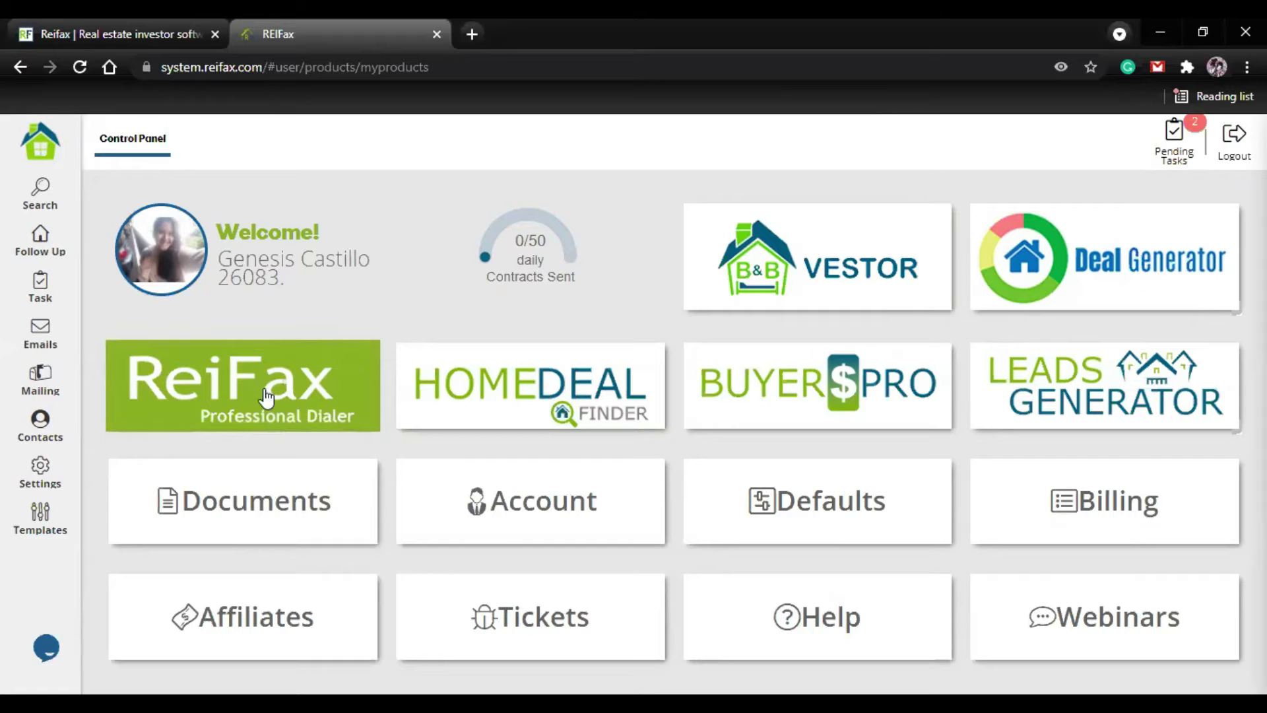
left_click(60, 209)
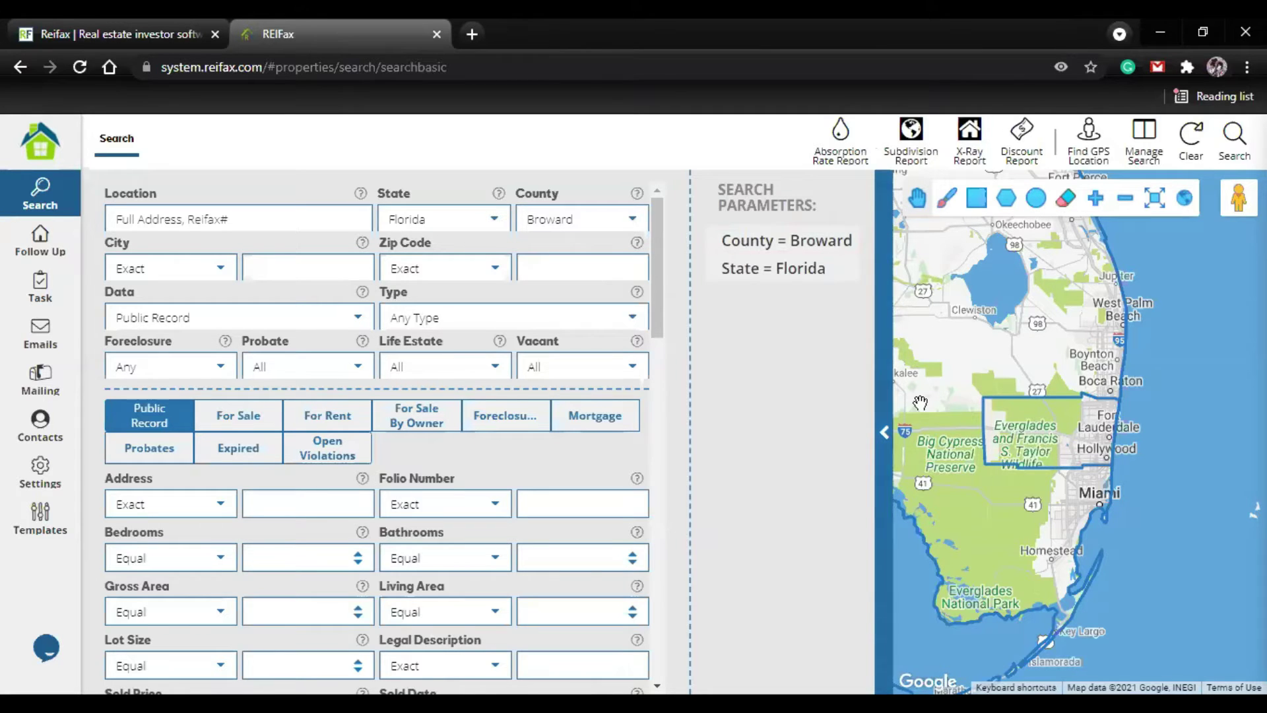
- View the Expired search fields and return to the Public Record fields
left_click_drag(941, 441, 937, 367)
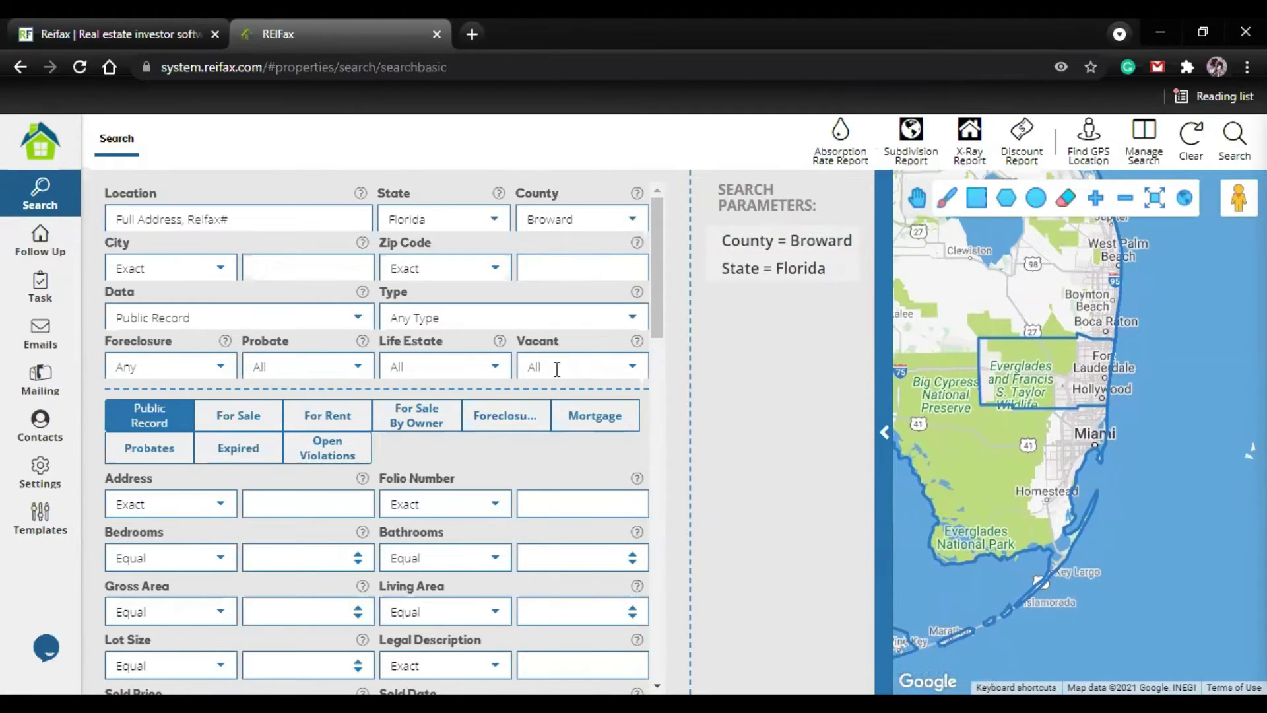
left_click_drag(1006, 313, 1038, 298)
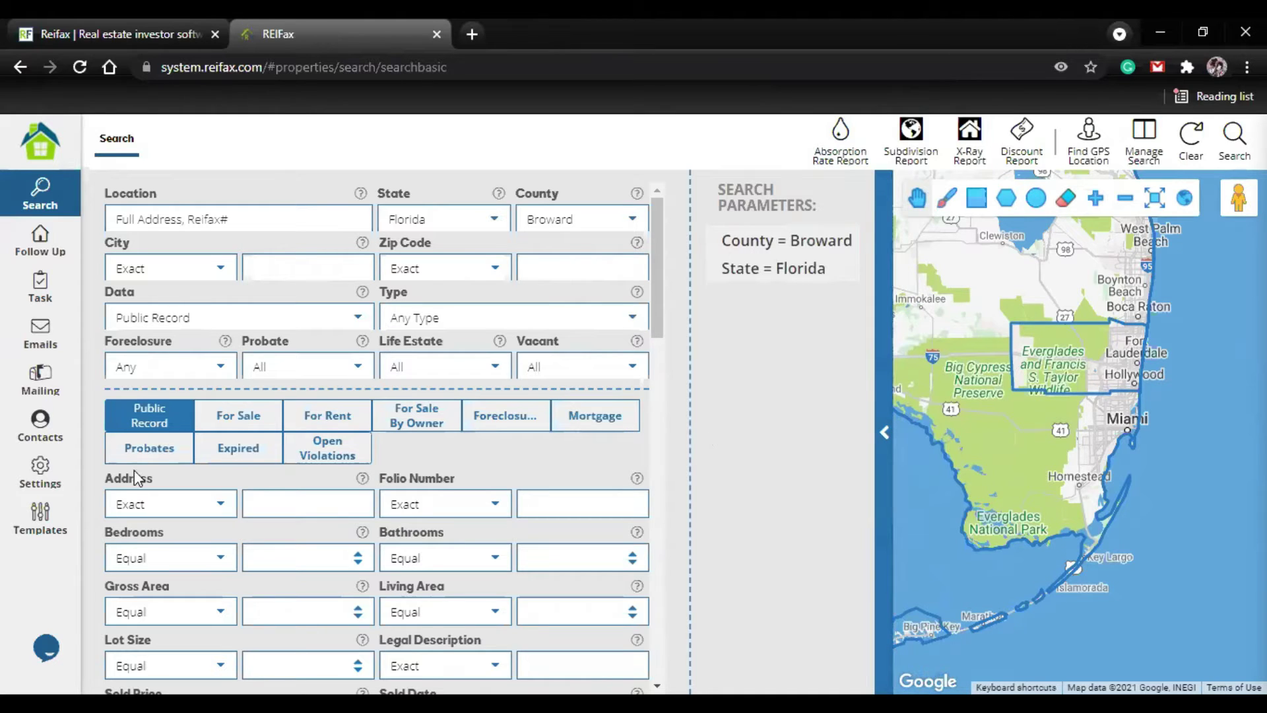
left_click(236, 452)
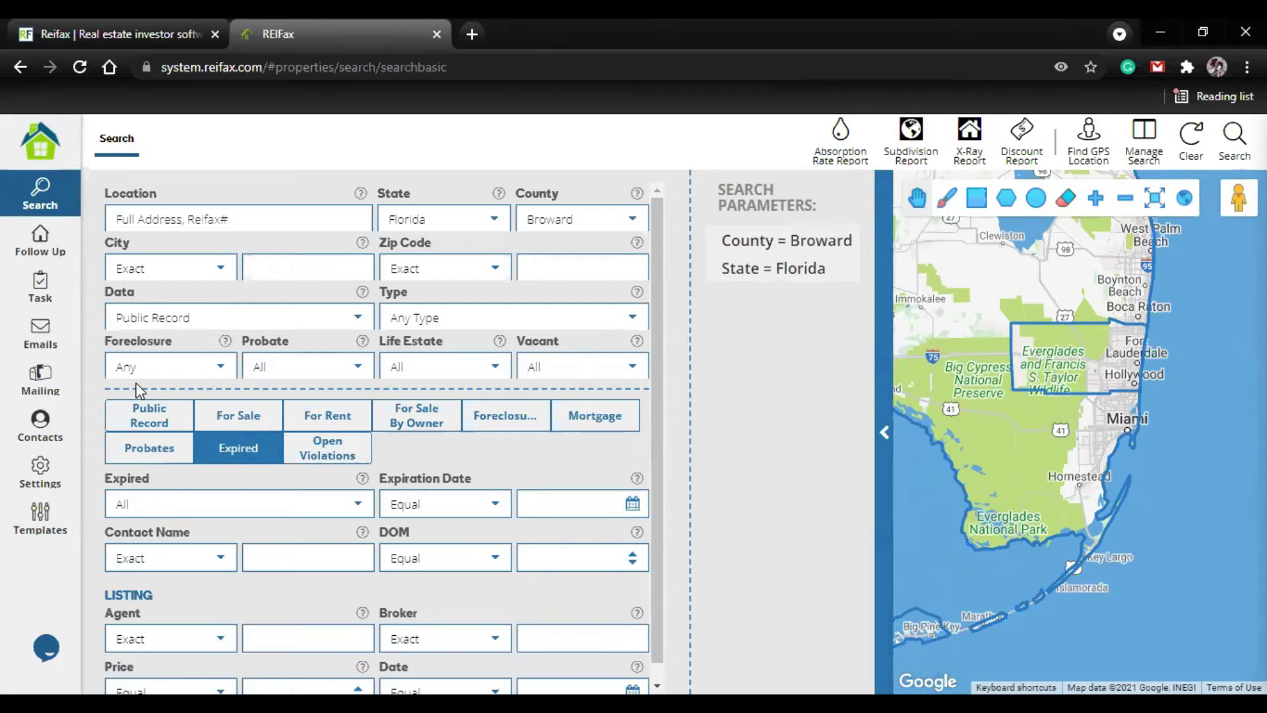
left_click(149, 414)
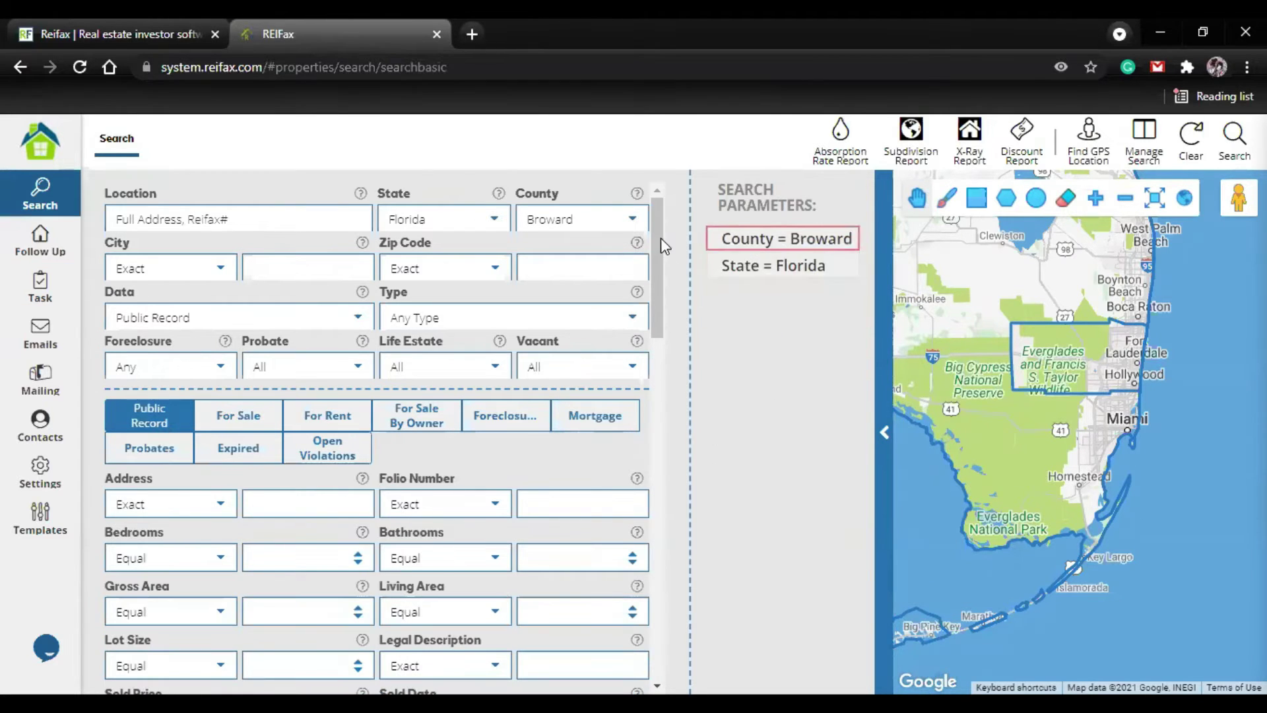
- Set the search county to Miami-Dade
left_click(627, 219)
scroll(595, 416, "down", 3)
scroll(592, 415, "down", 10)
scroll(590, 423, "down", 5)
left_click(560, 320)
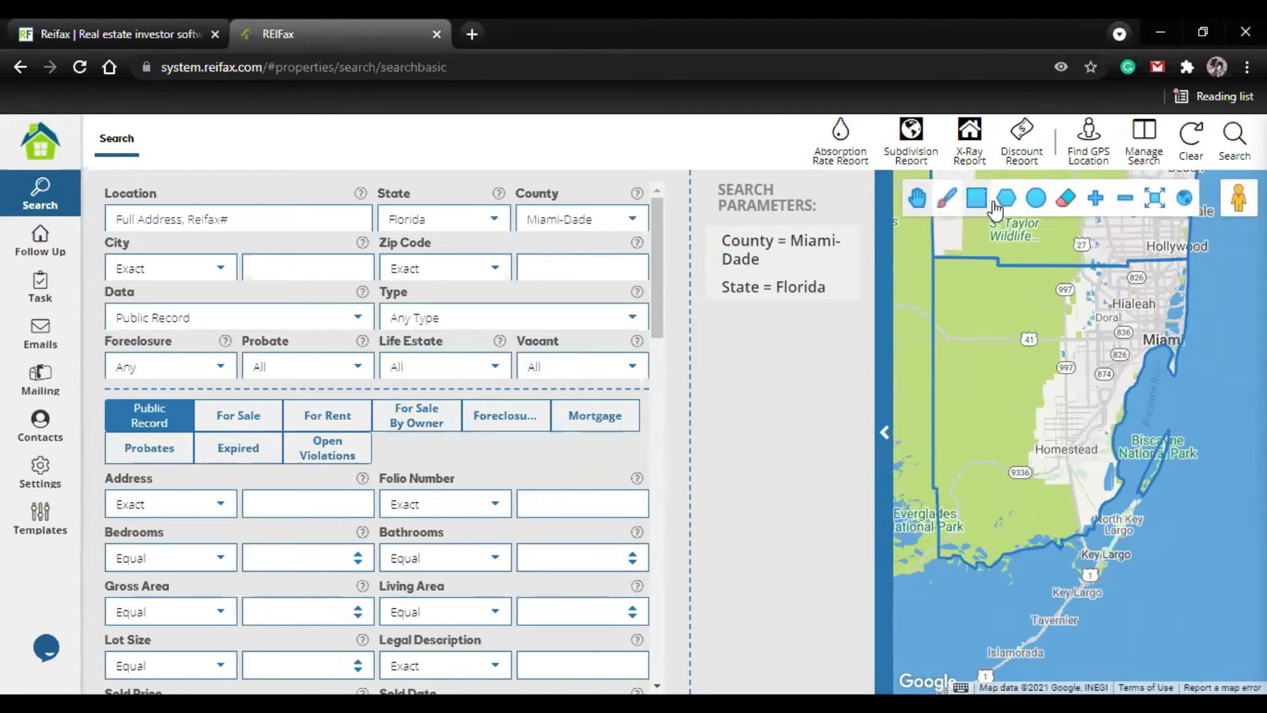
- Draw a freehand area around Homestead on the map and run an X-Ray Report for Single Family properties
left_click(947, 198)
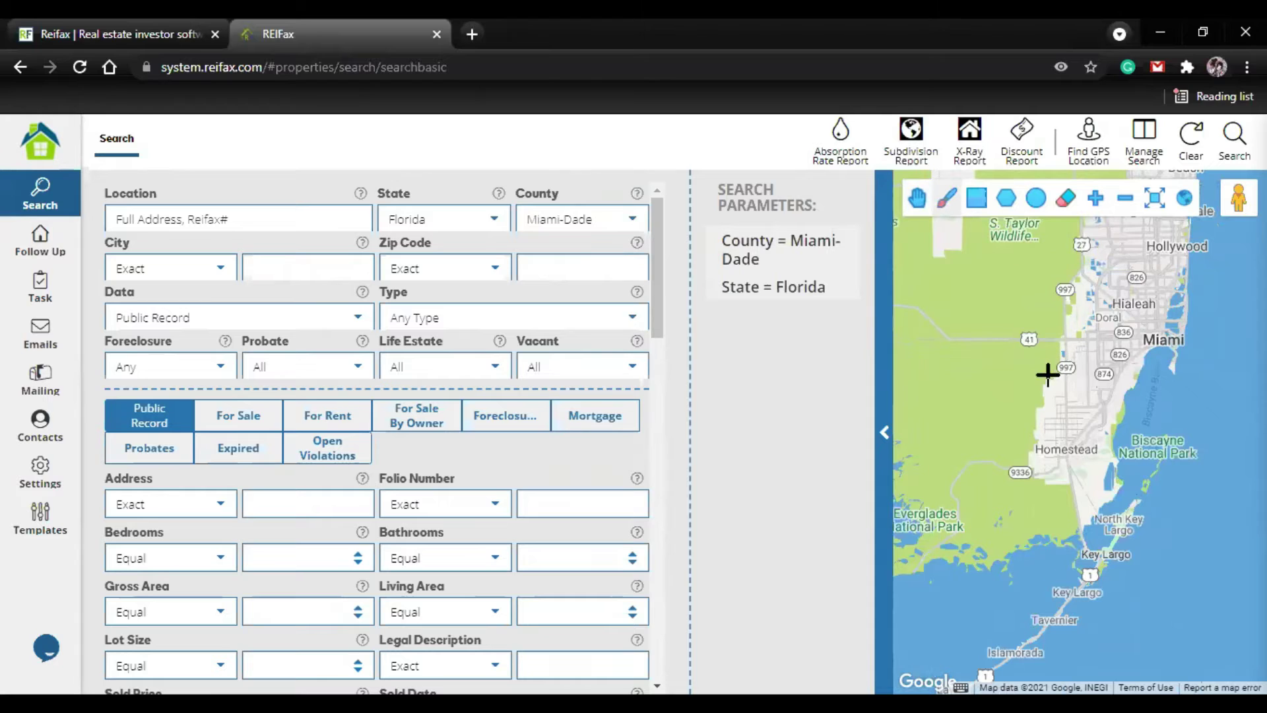
mouse_move(1081, 365)
left_mouse_down()
mouse_move(1041, 380)
mouse_move(1035, 426)
mouse_move(1051, 460)
mouse_move(1092, 481)
mouse_move(1111, 476)
mouse_move(1120, 407)
mouse_move(1107, 382)
mouse_move(1066, 368)
left_mouse_up()
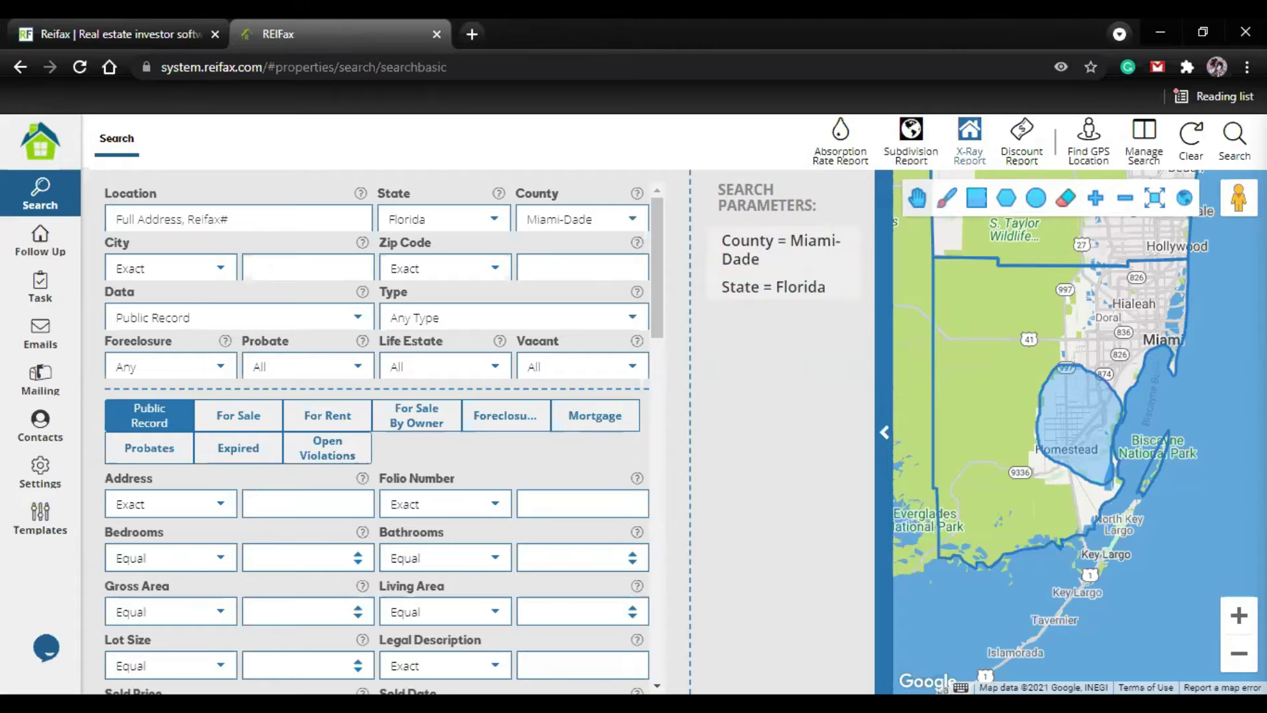
left_click(967, 158)
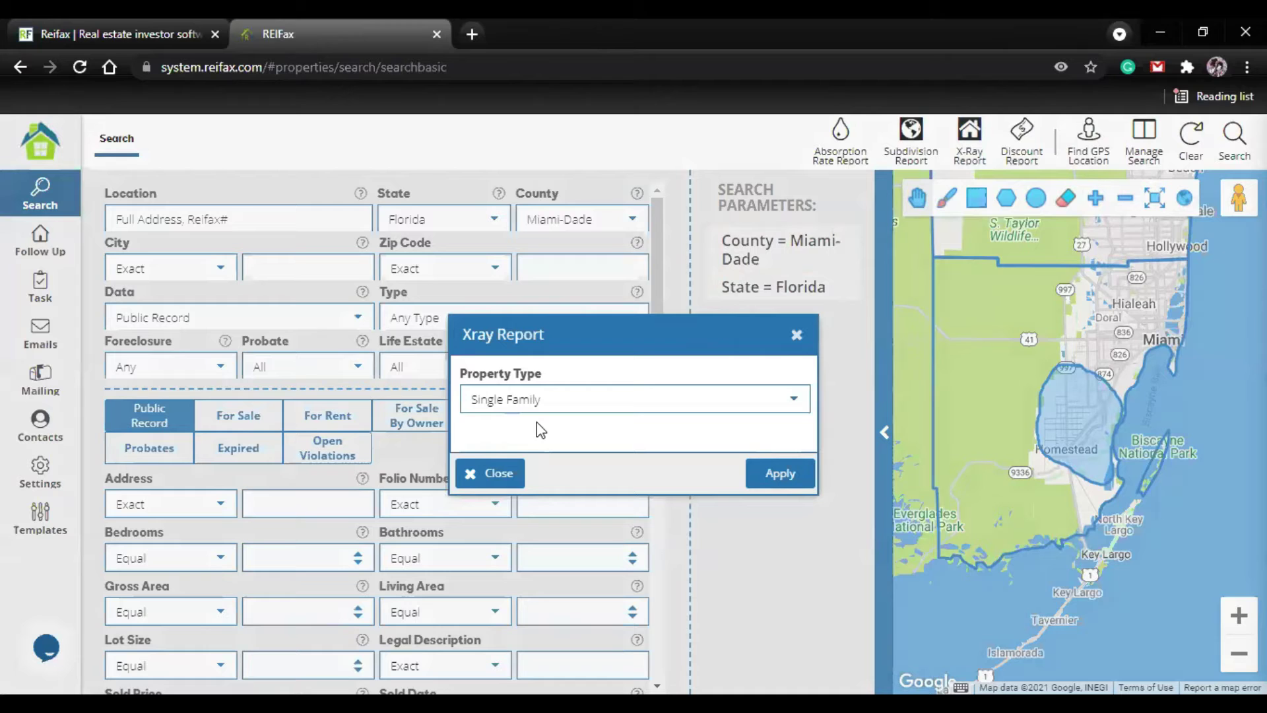
left_click(797, 404)
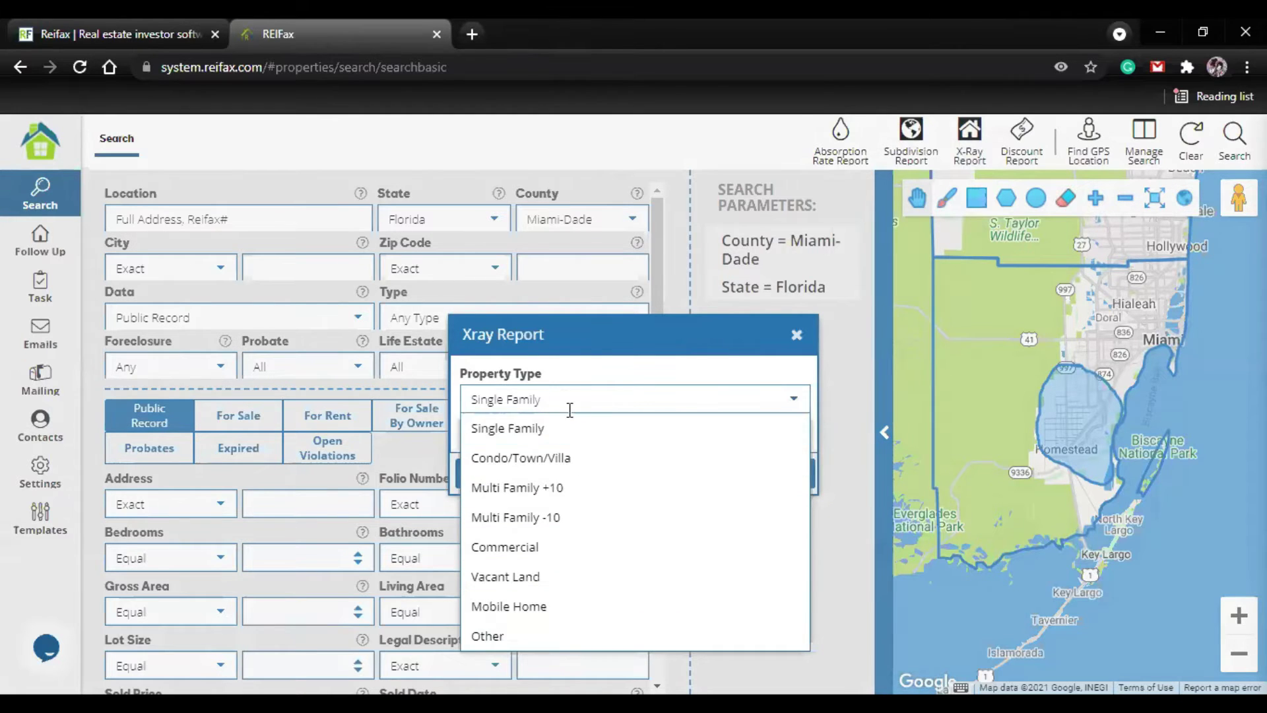
left_click(547, 436)
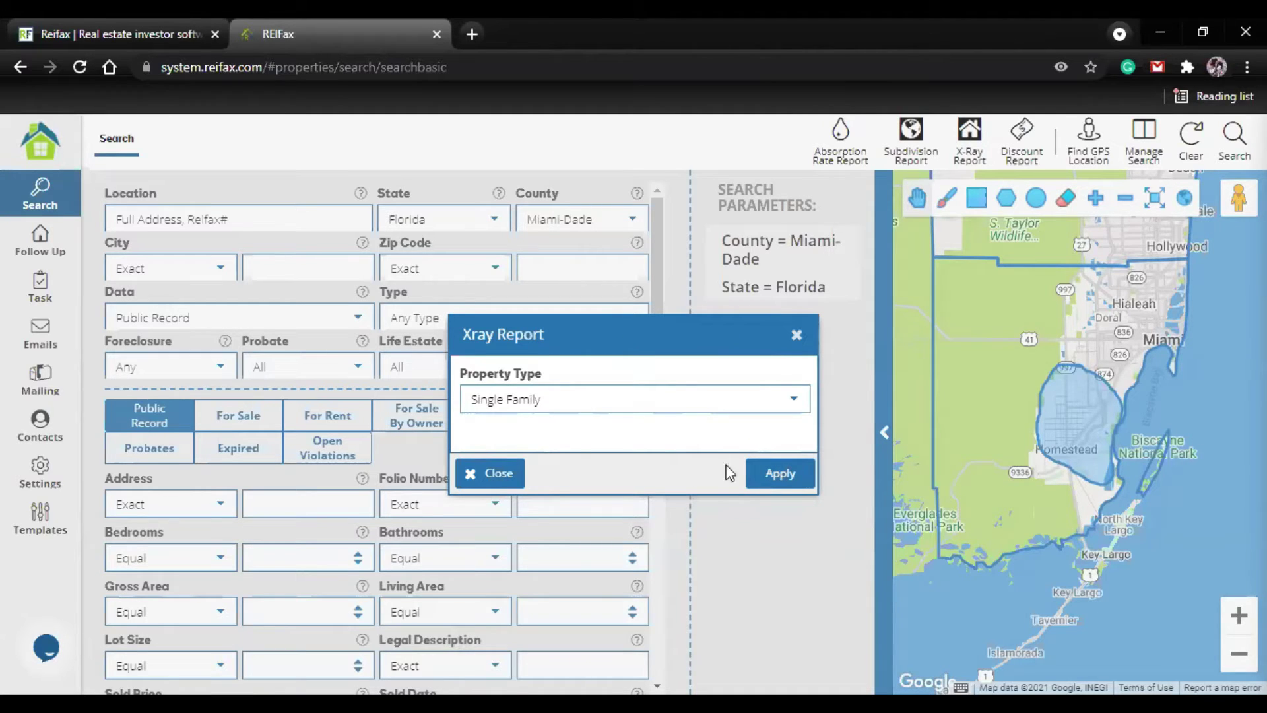
left_click(766, 488)
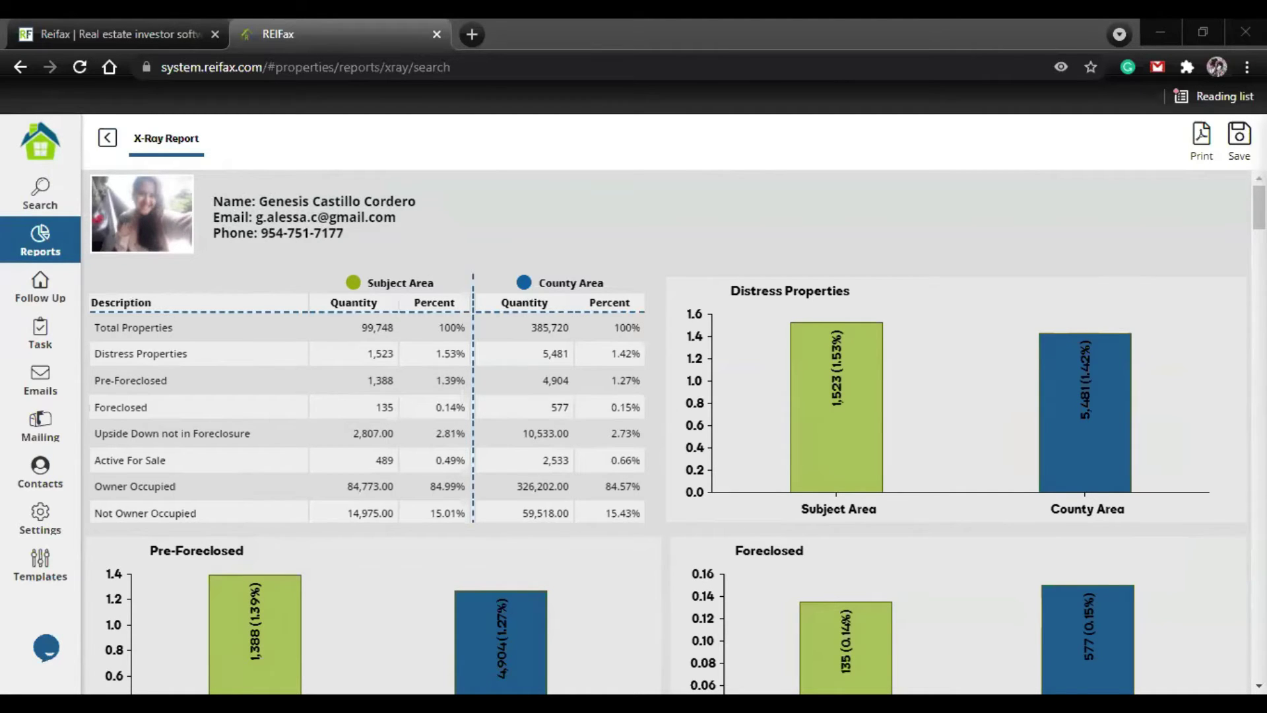
- Examine the summary table and charts comparing the subject area with the county, from Distress Properties through Not Owner Occupied
left_click(45, 653)
left_click(44, 652)
left_click_drag(365, 284, 421, 284)
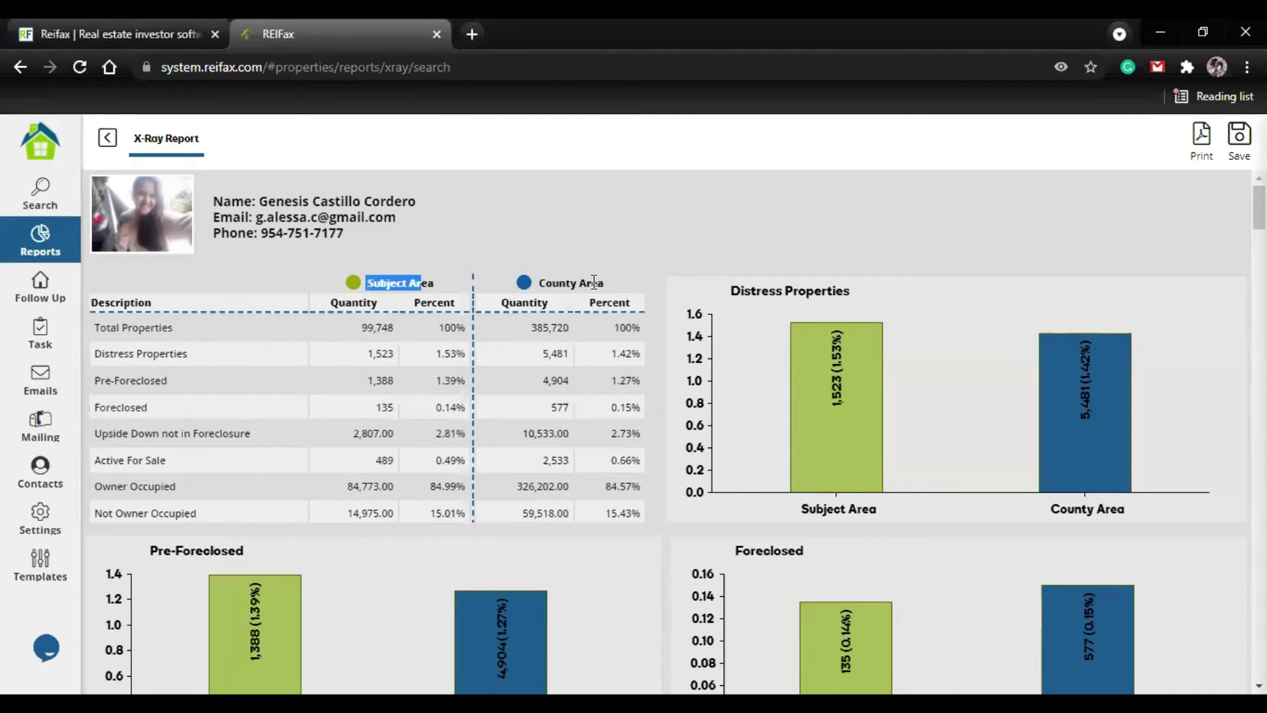
left_click(248, 367)
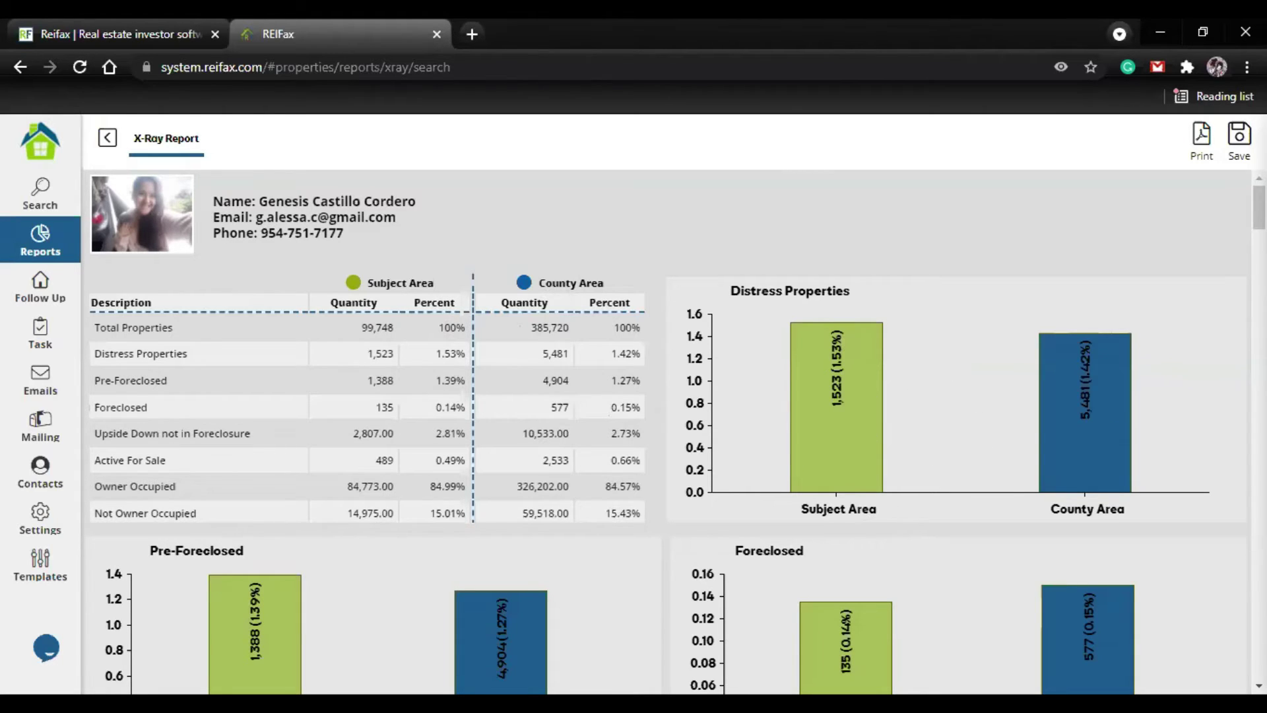
scroll(835, 442, "down", 3)
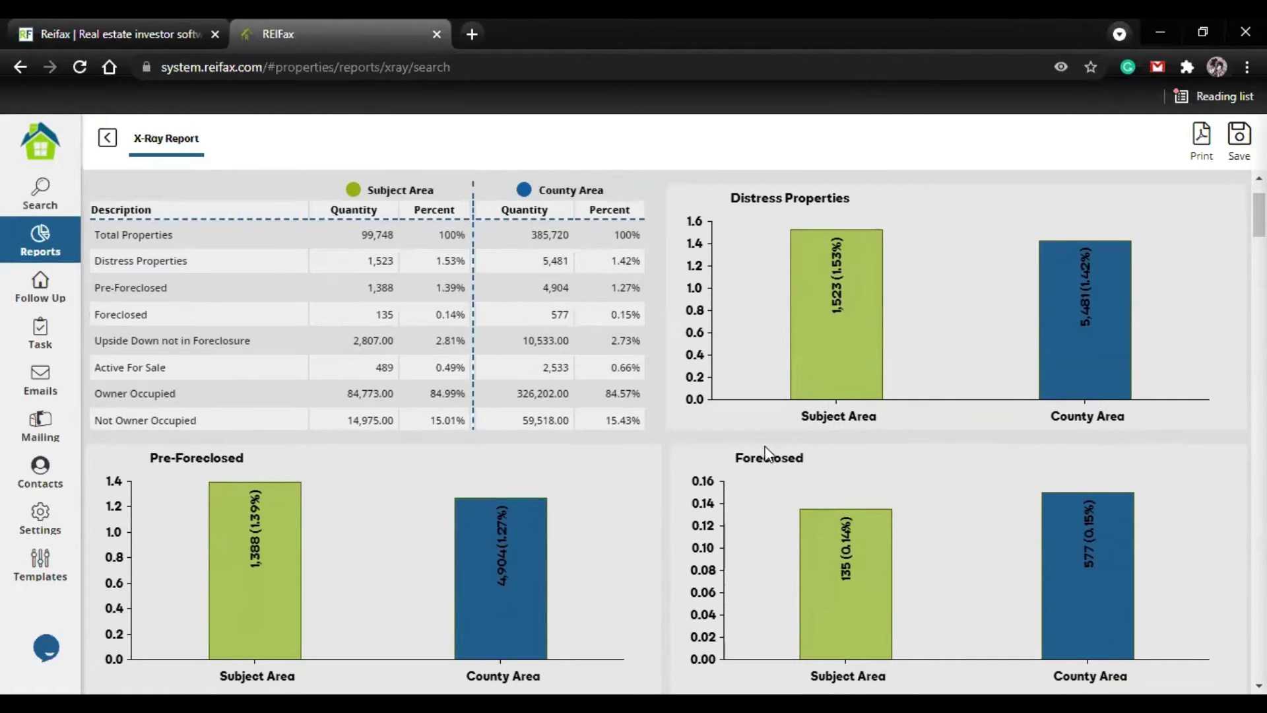
scroll(244, 425, "down", 2)
scroll(205, 392, "down", 2)
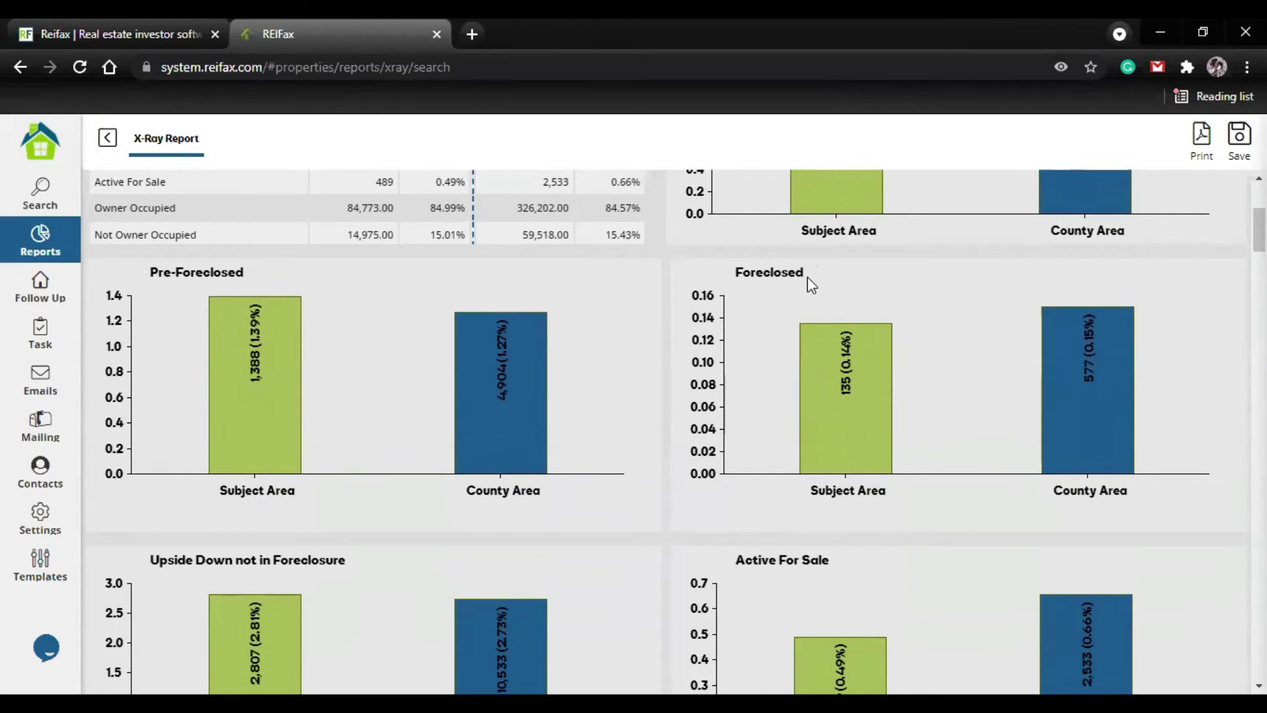
scroll(198, 571, "down", 3)
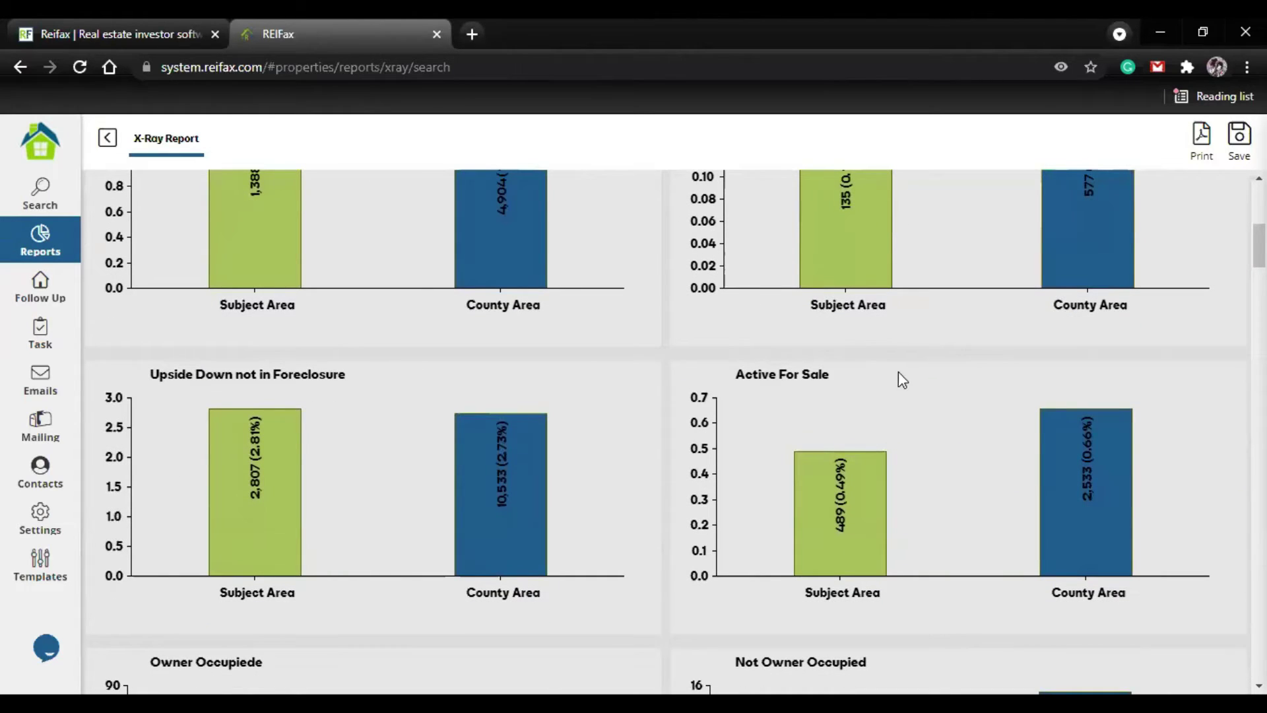
scroll(238, 446, "down", 3)
scroll(198, 490, "down", 2)
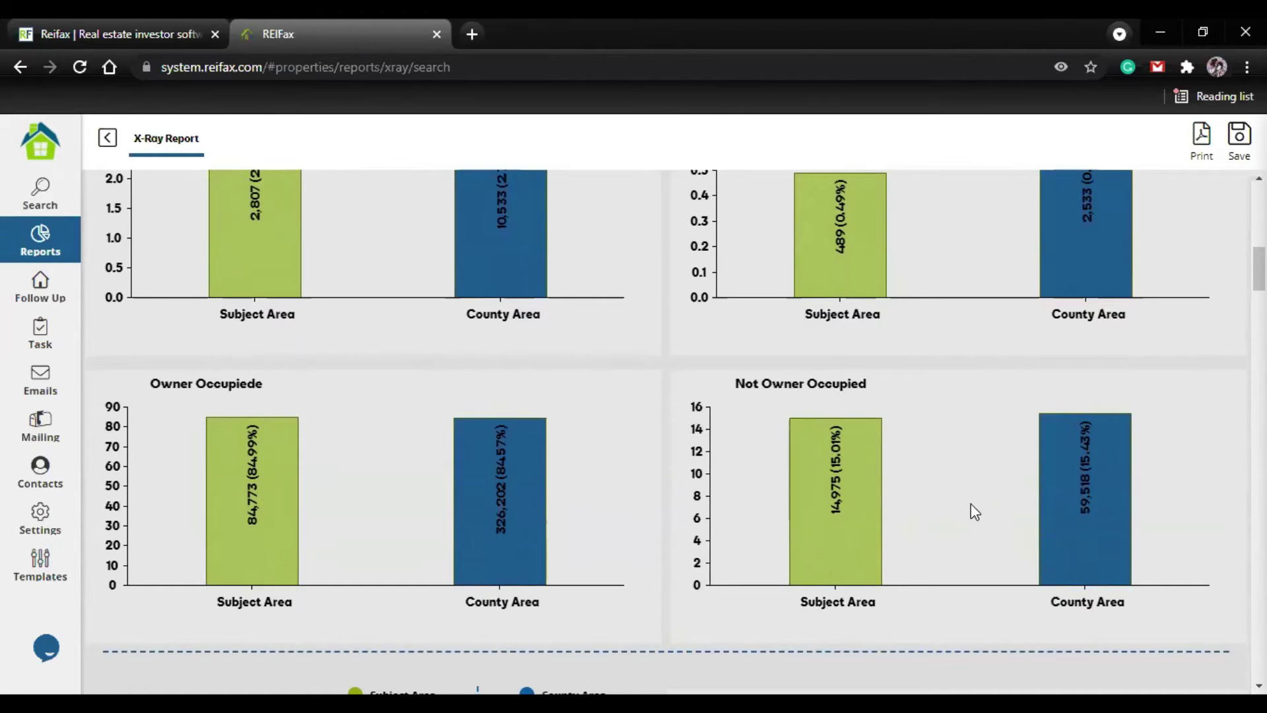
scroll(973, 512, "up", 4)
scroll(792, 475, "up", 7)
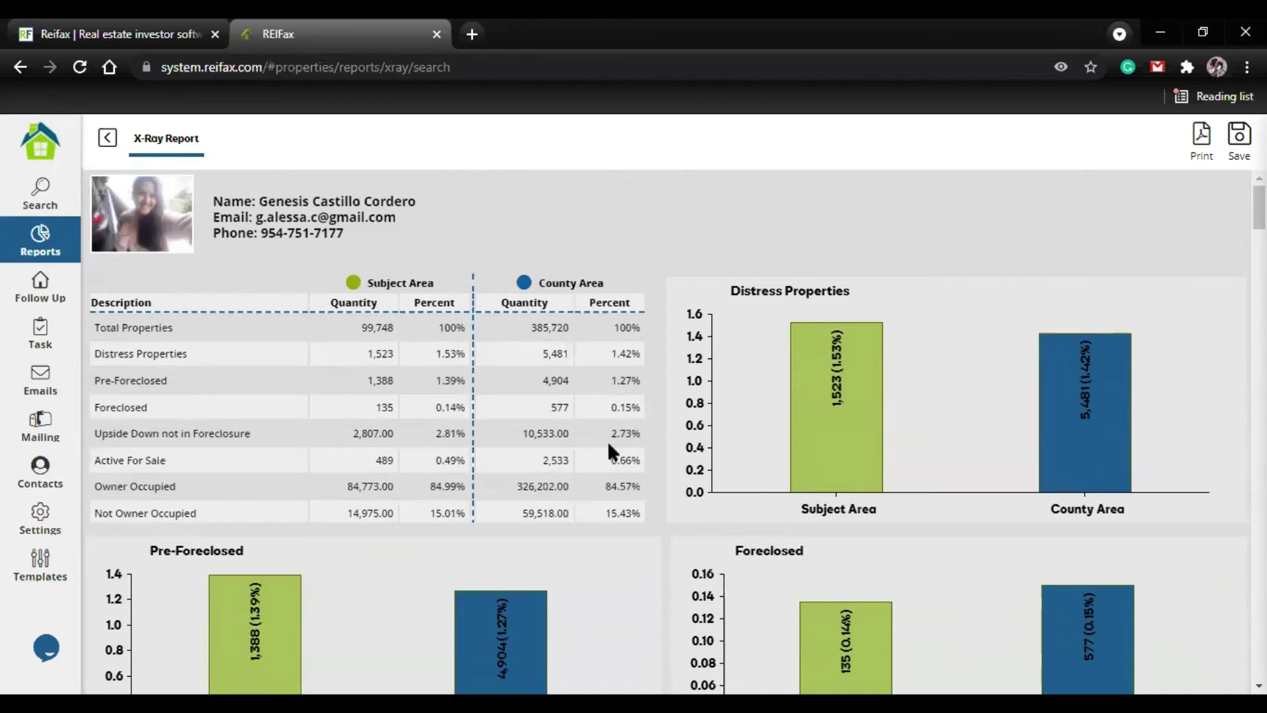
- Examine the pre-foreclosure table and its charts for sale status and equity levels in the subject and county areas
scroll(611, 453, "down", 14)
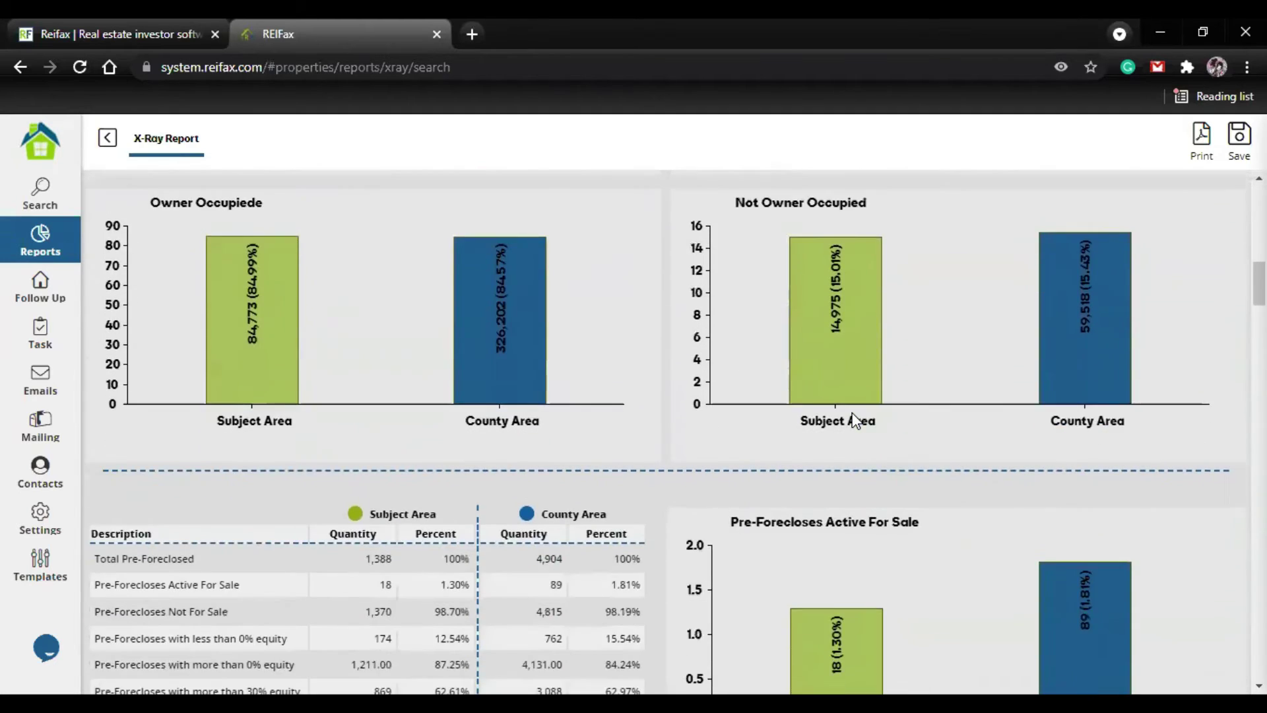
scroll(855, 420, "down", 4)
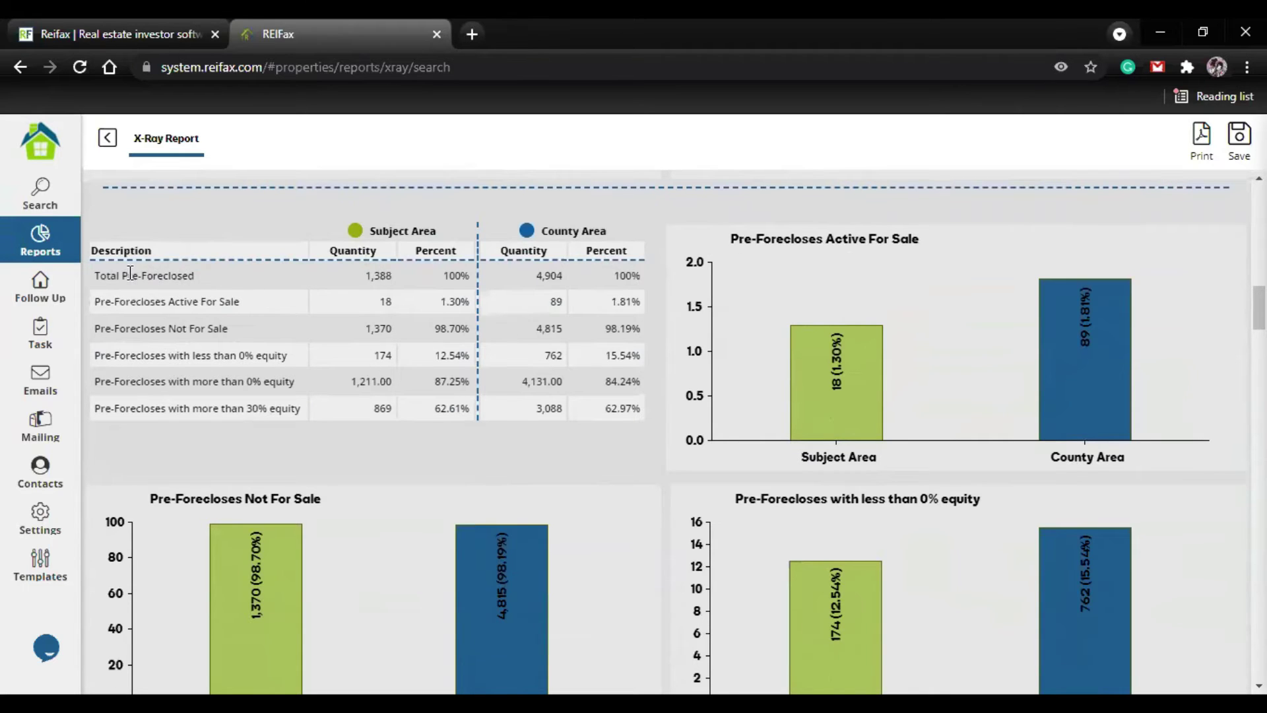
left_click_drag(365, 277, 389, 280)
left_click(382, 216)
scroll(872, 289, "down", 2)
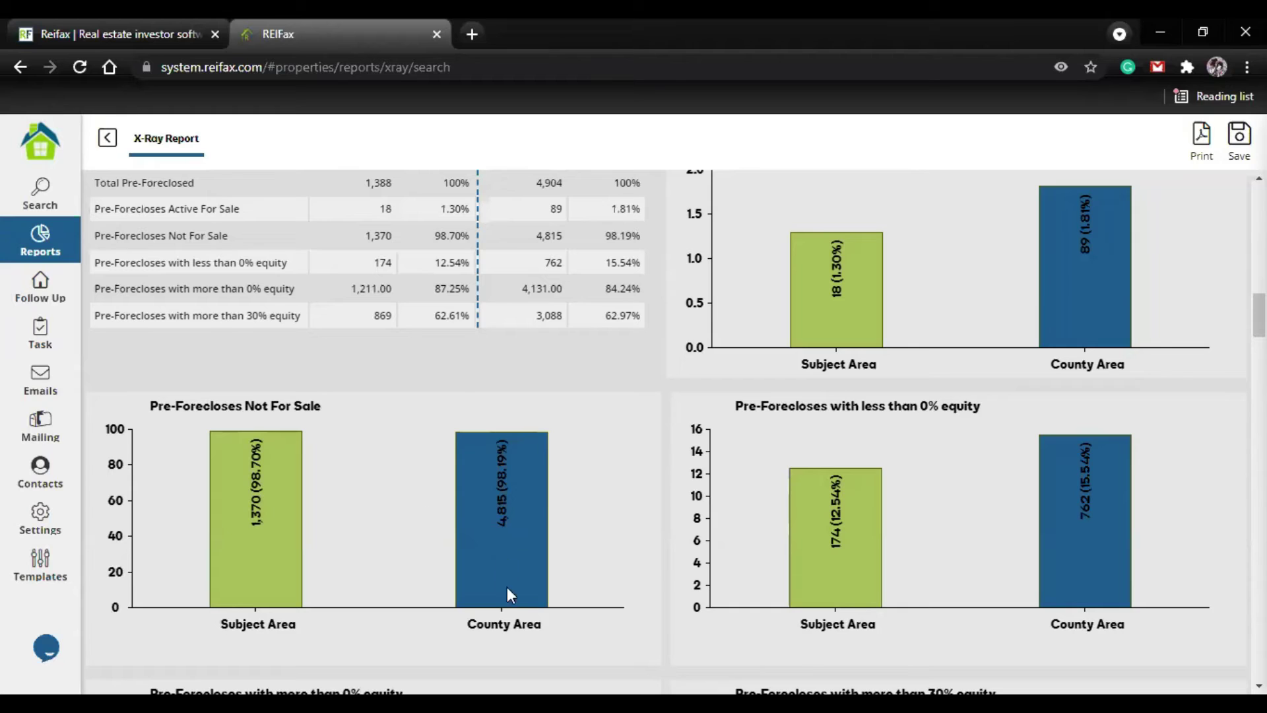
scroll(497, 596, "down", 3)
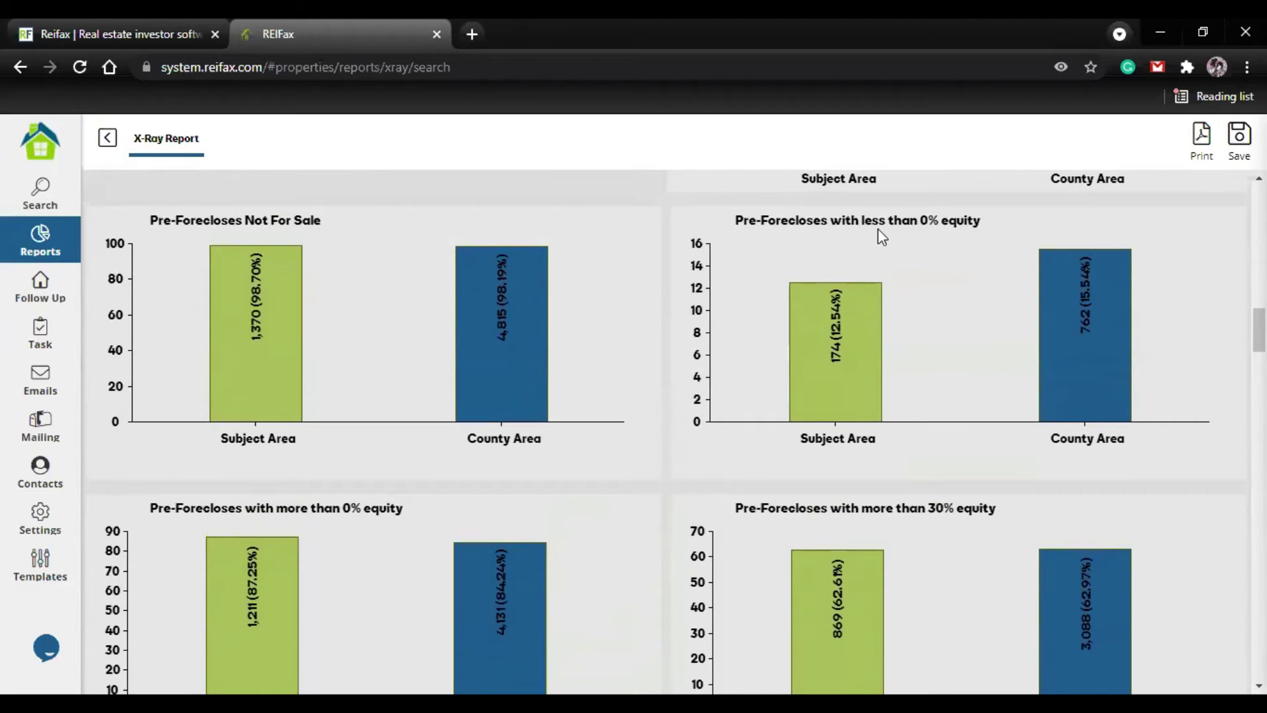
scroll(275, 541, "down", 1)
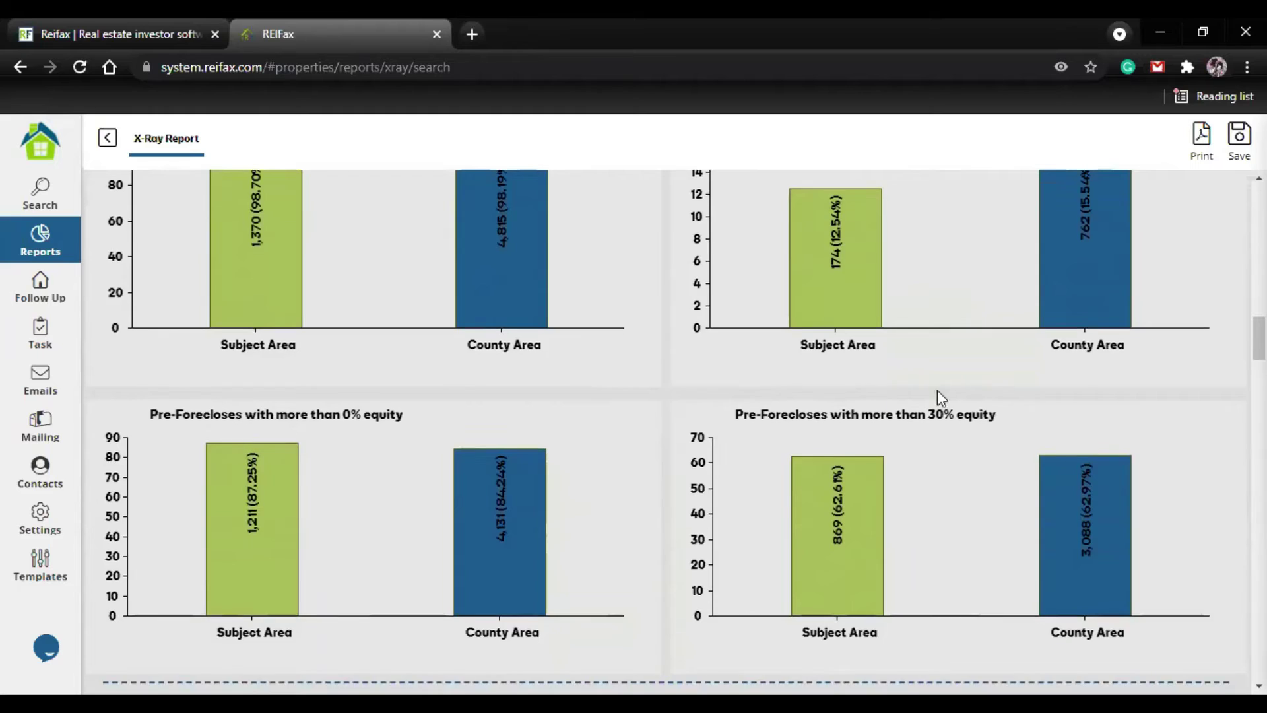
scroll(924, 370, "down", 2)
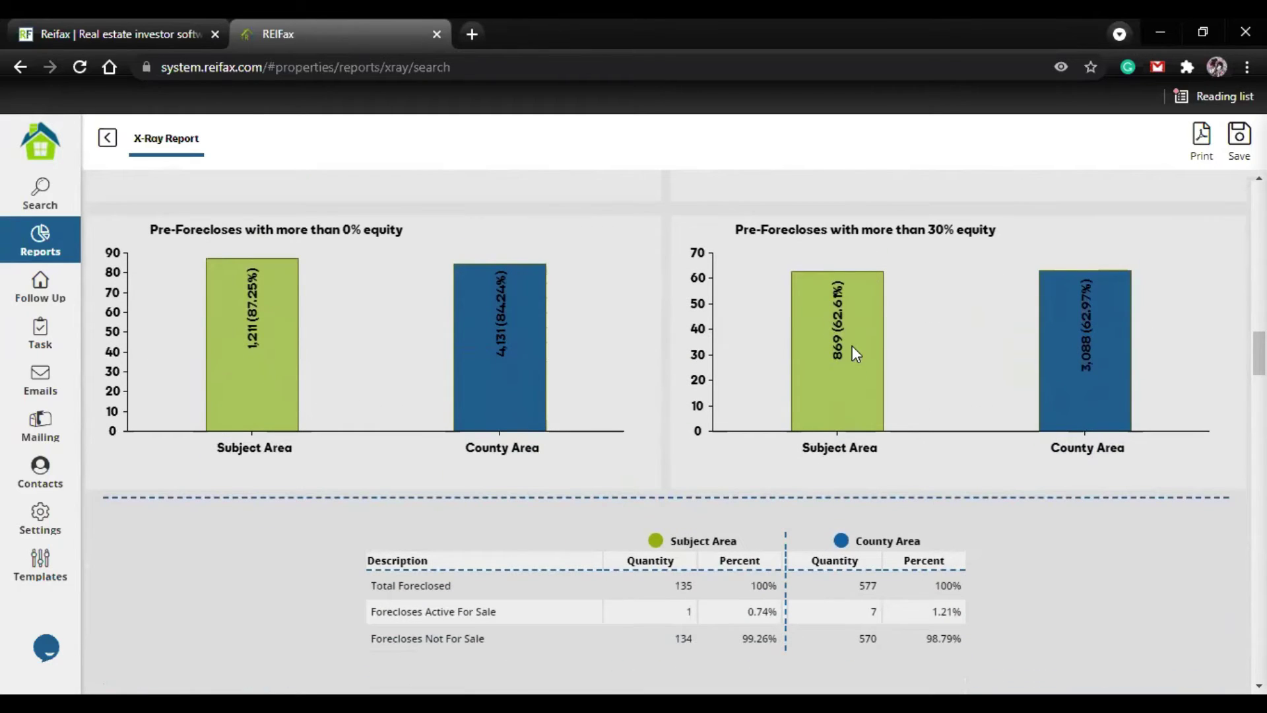
- Examine the Total Foreclosed table and the Forecloses Active For Sale and Not For Sale charts
scroll(1089, 426, "down", 1)
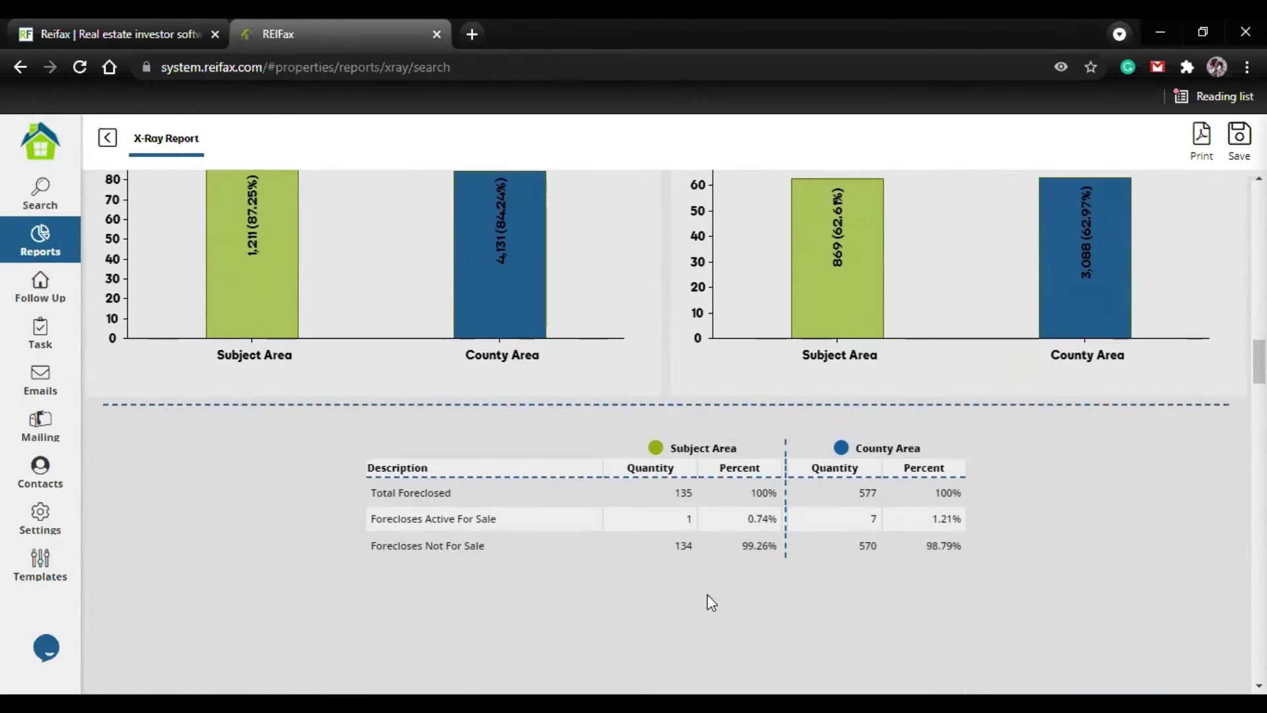
scroll(410, 651, "down", 1)
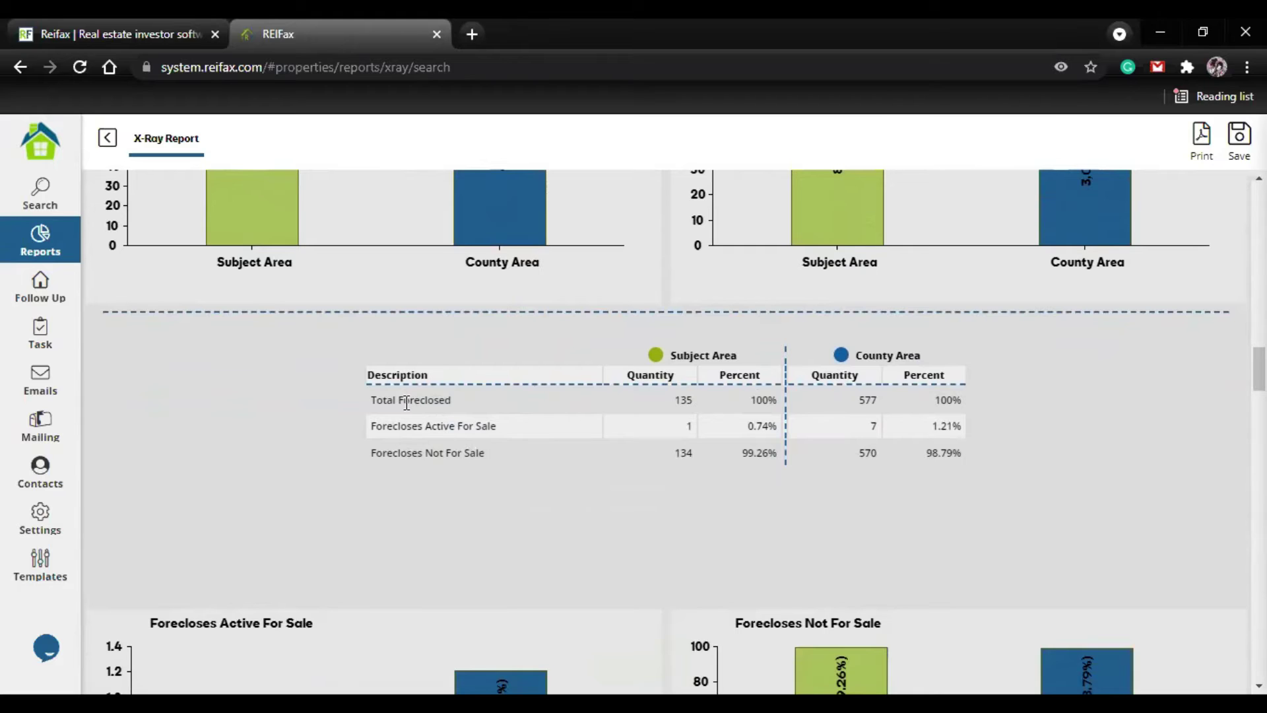
left_click_drag(376, 400, 463, 400)
left_click(633, 592)
scroll(416, 471, "down", 1)
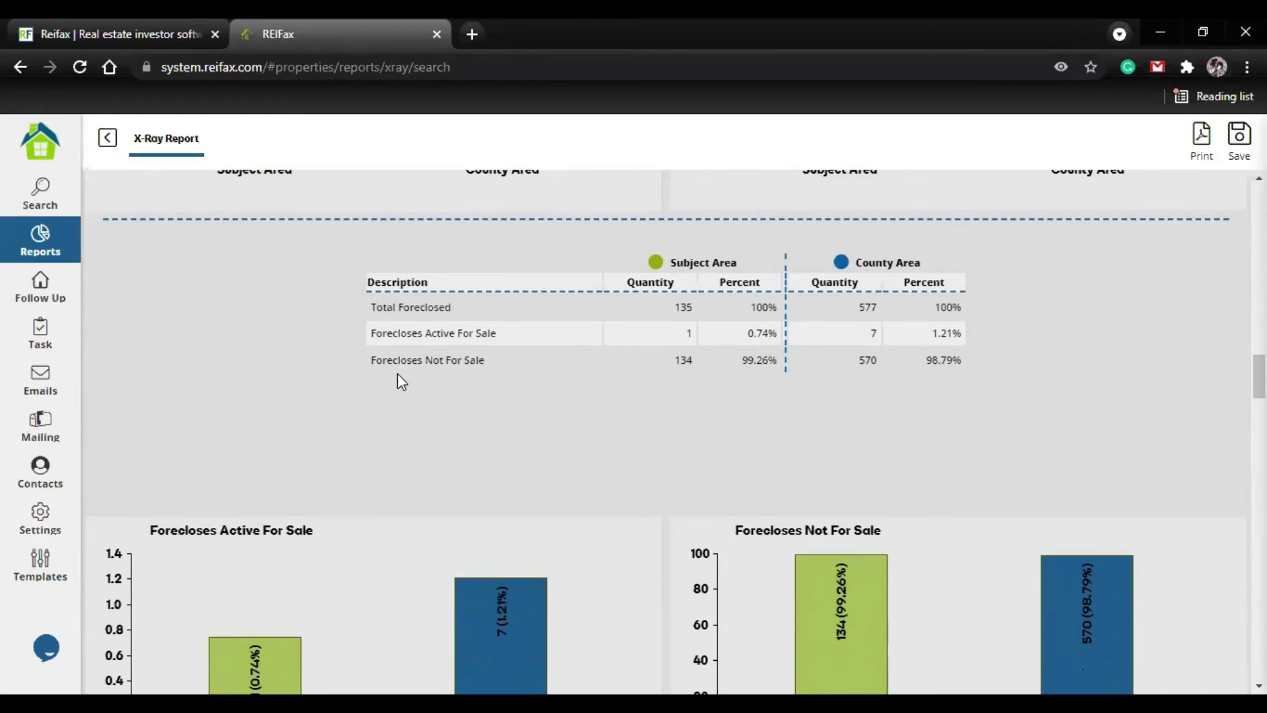
scroll(782, 470, "down", 2)
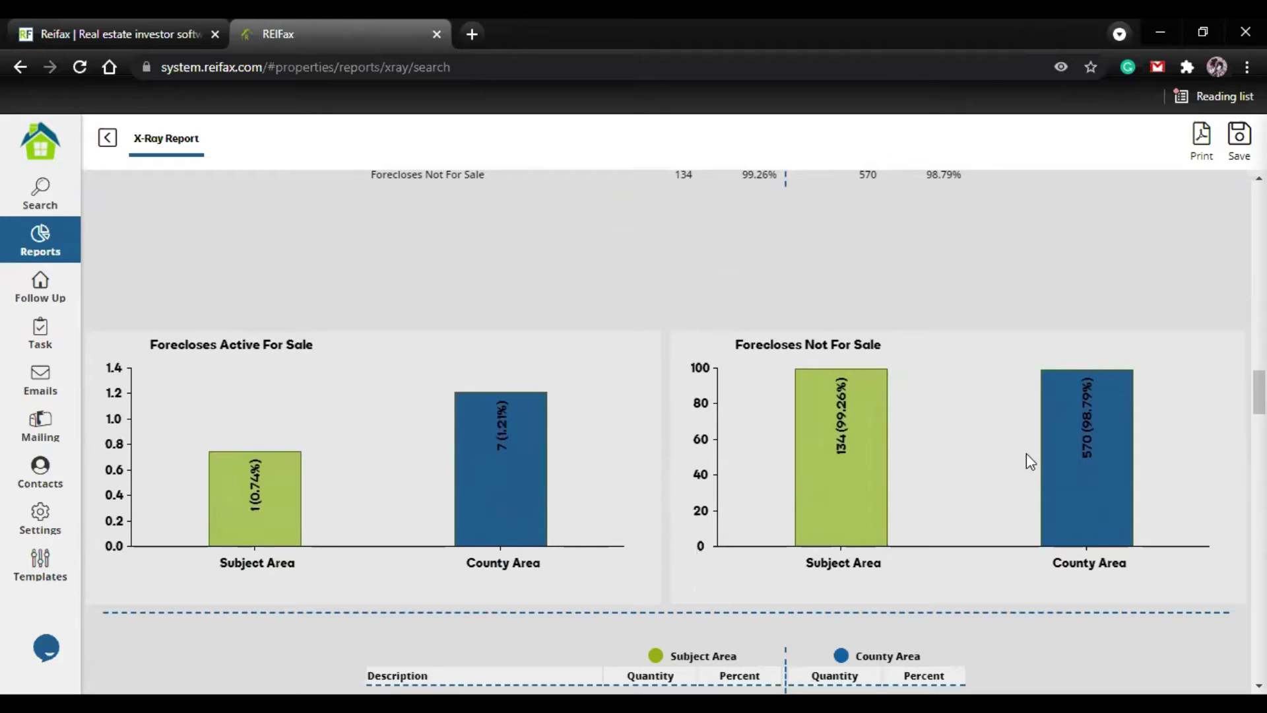
- Examine the Upside Down not in Foreclosure table and its Active For Sale and Not For Sale charts
scroll(866, 542, "down", 4)
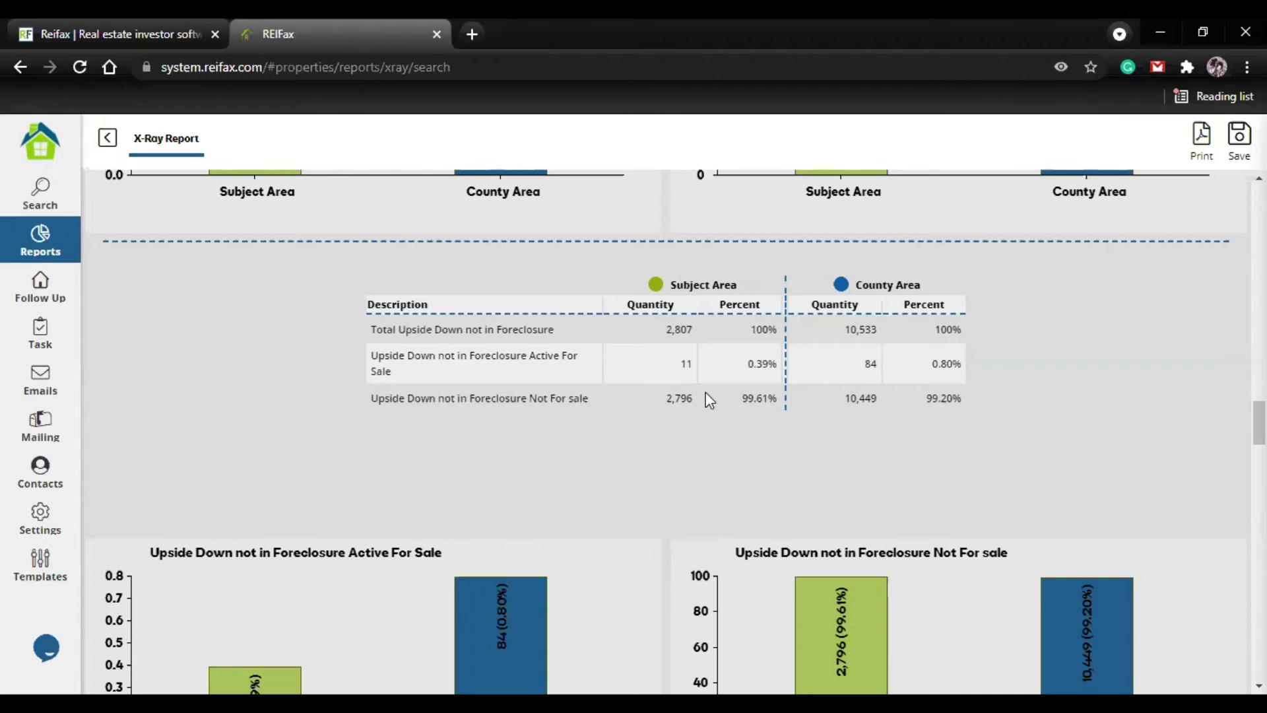
scroll(759, 439, "down", 1)
left_click_drag(375, 236, 949, 328)
left_click(386, 404)
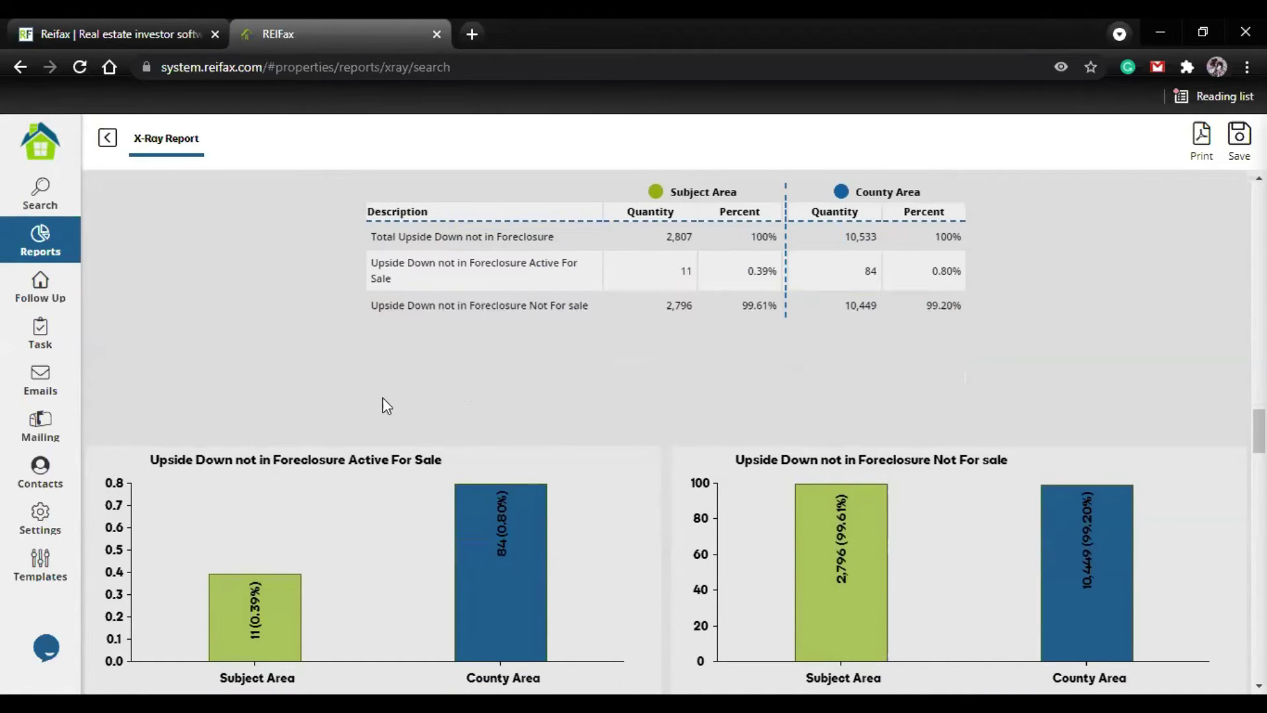
scroll(356, 412, "down", 2)
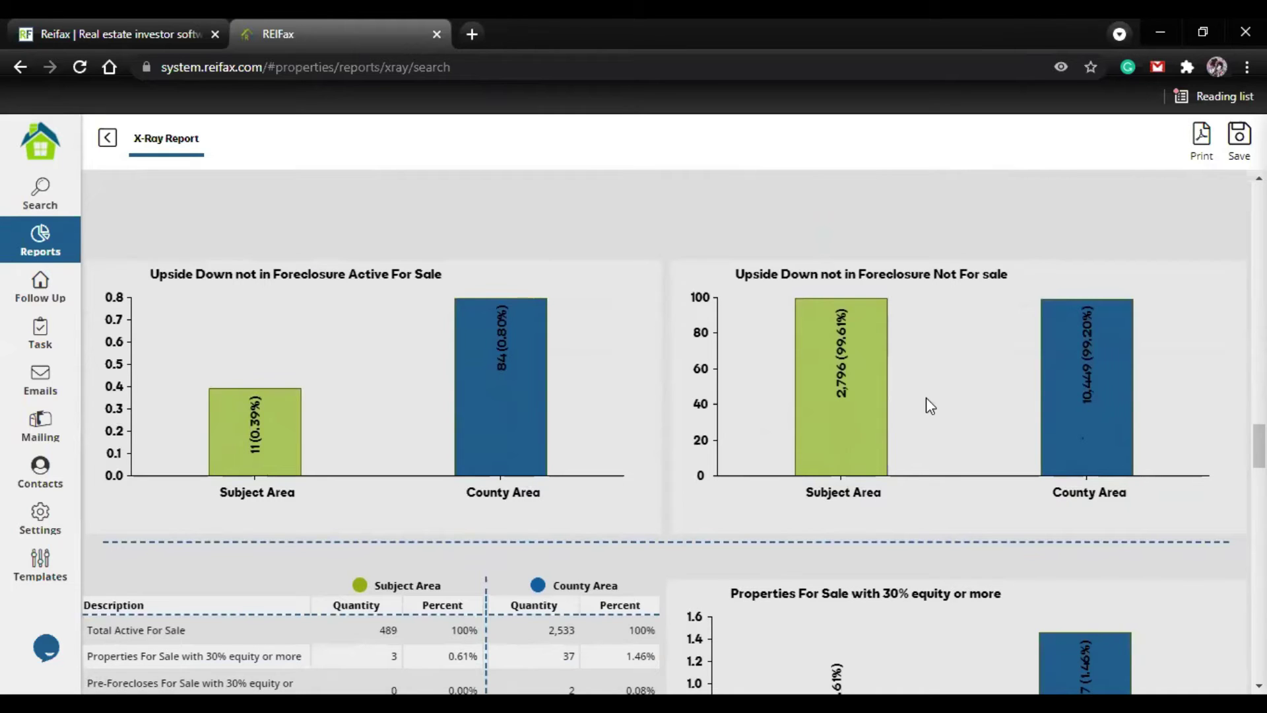
- Examine the Total Active For Sale table and the charts for properties, pre-forecloses and forecloses for sale with 30% equity or more
scroll(865, 452, "down", 5)
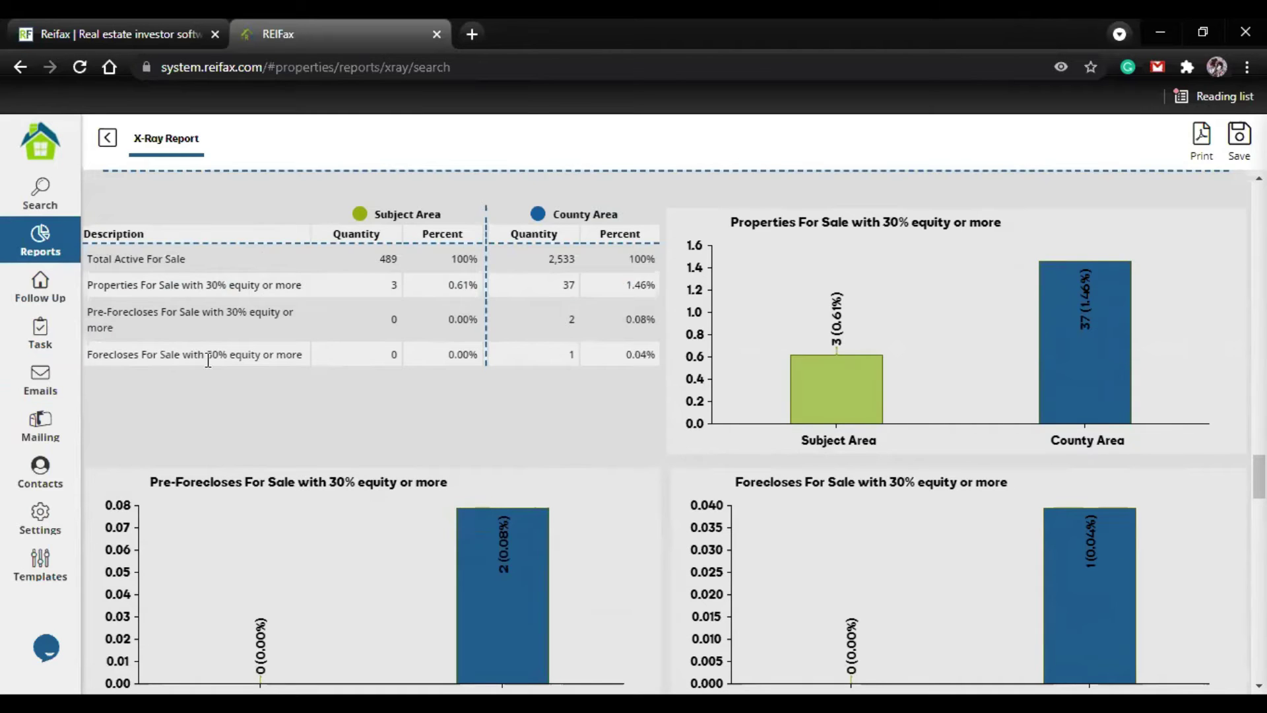
scroll(320, 343, "down", 2)
scroll(369, 323, "up", 2)
scroll(766, 389, "down", 3)
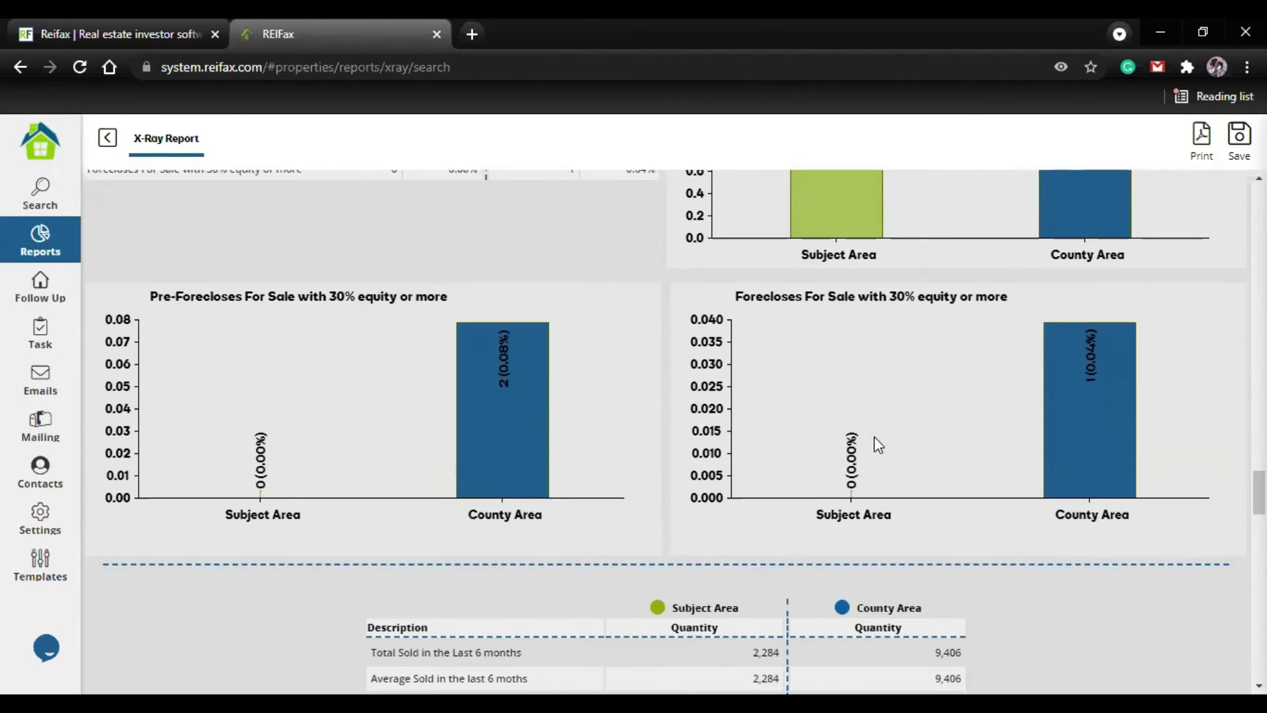
scroll(878, 444, "up", 2)
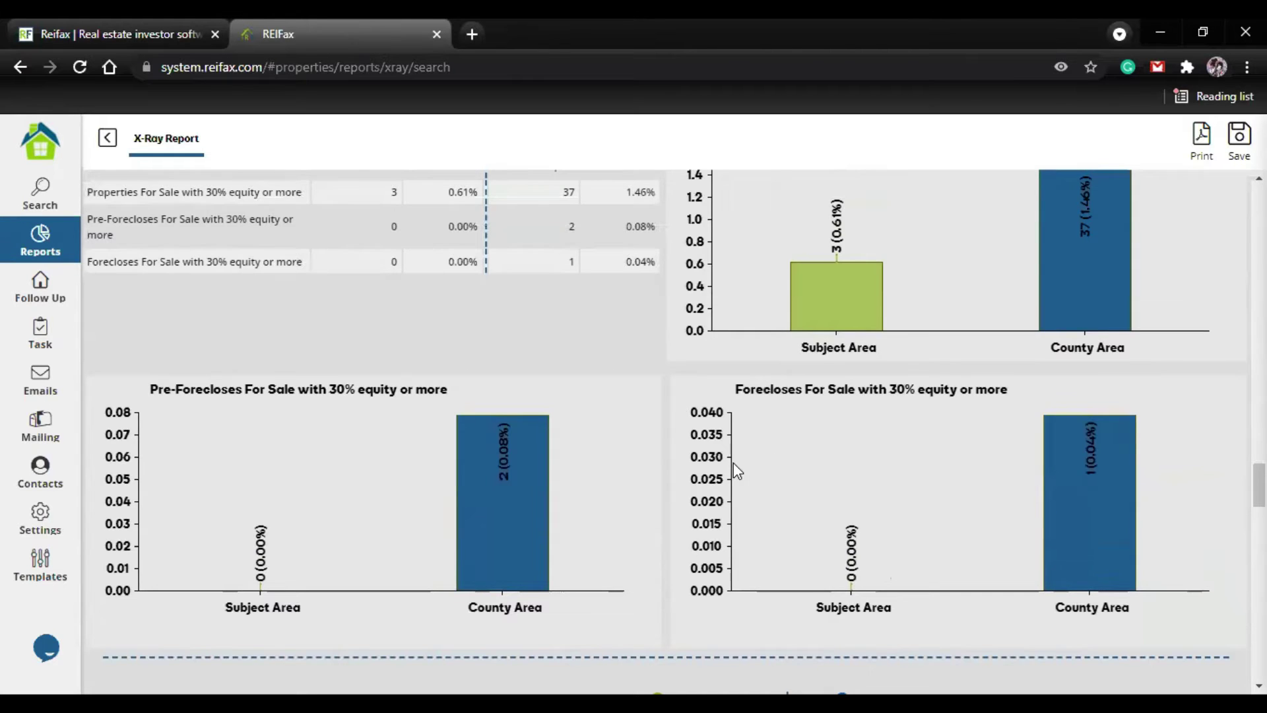
- Examine the six-month sales and inventory table with its Months of inventory and Average Days on Market charts
scroll(734, 462, "down", 7)
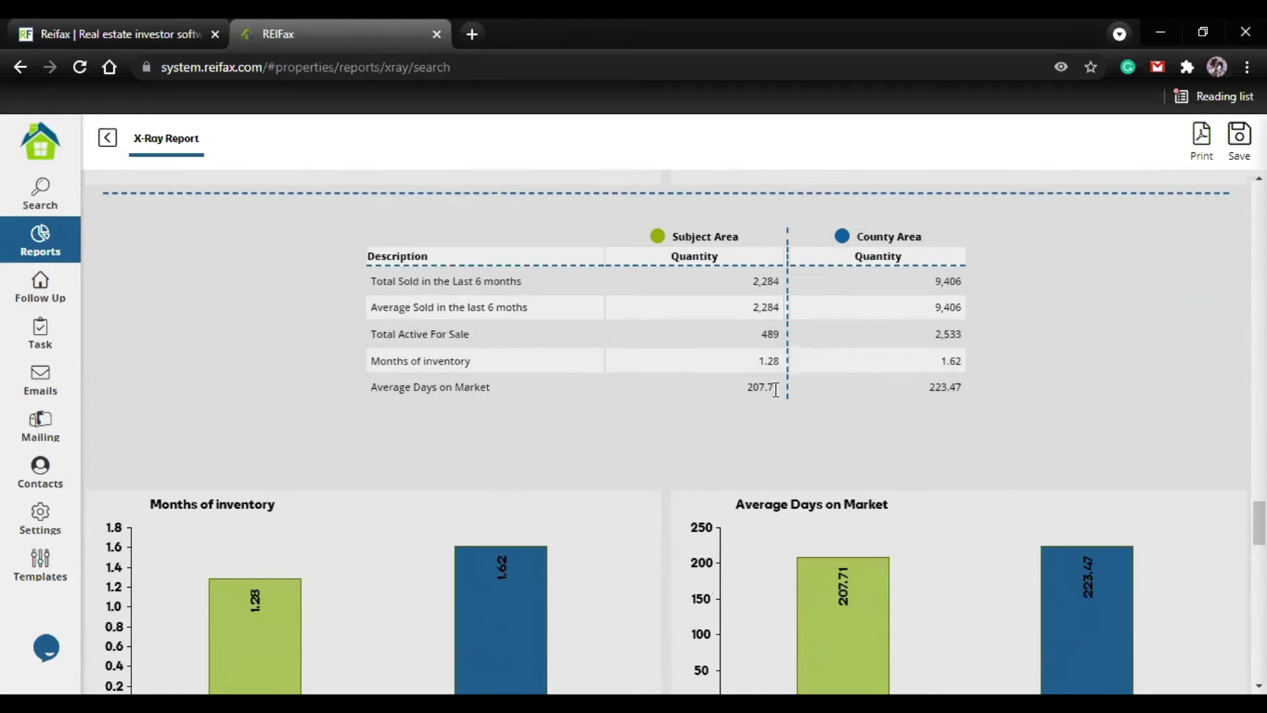
scroll(978, 387, "down", 1)
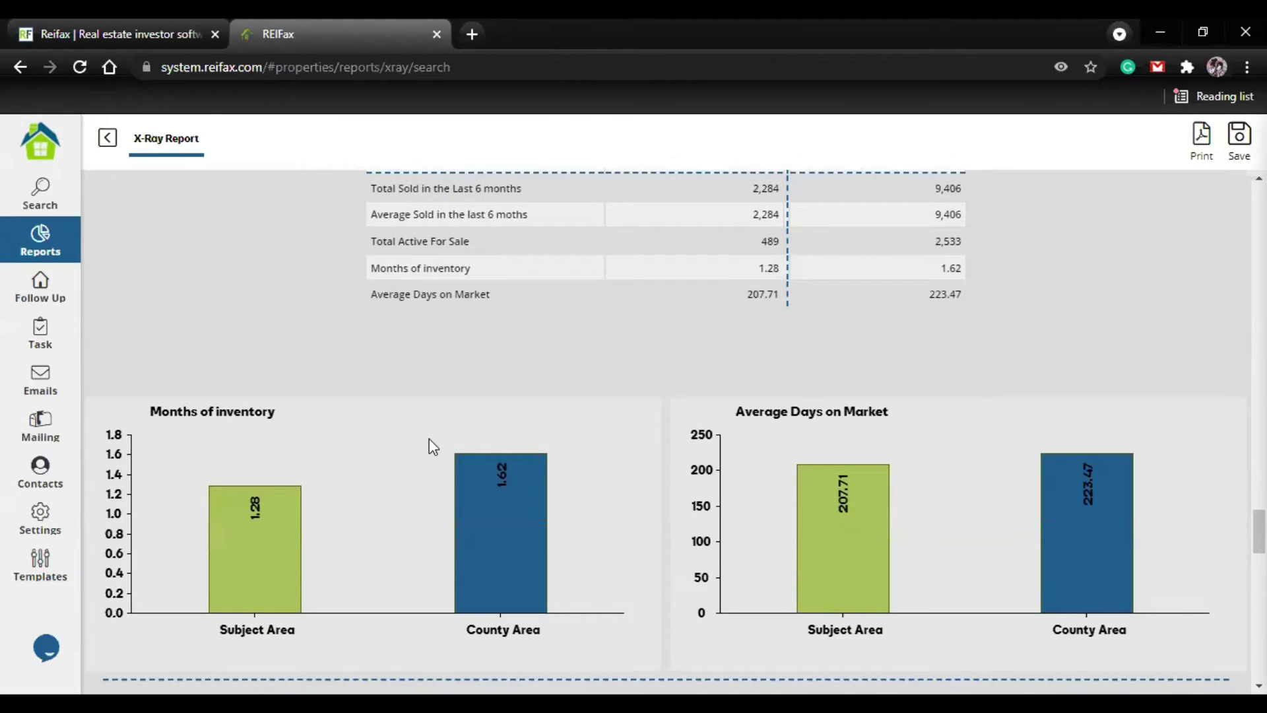
scroll(462, 429, "down", 1)
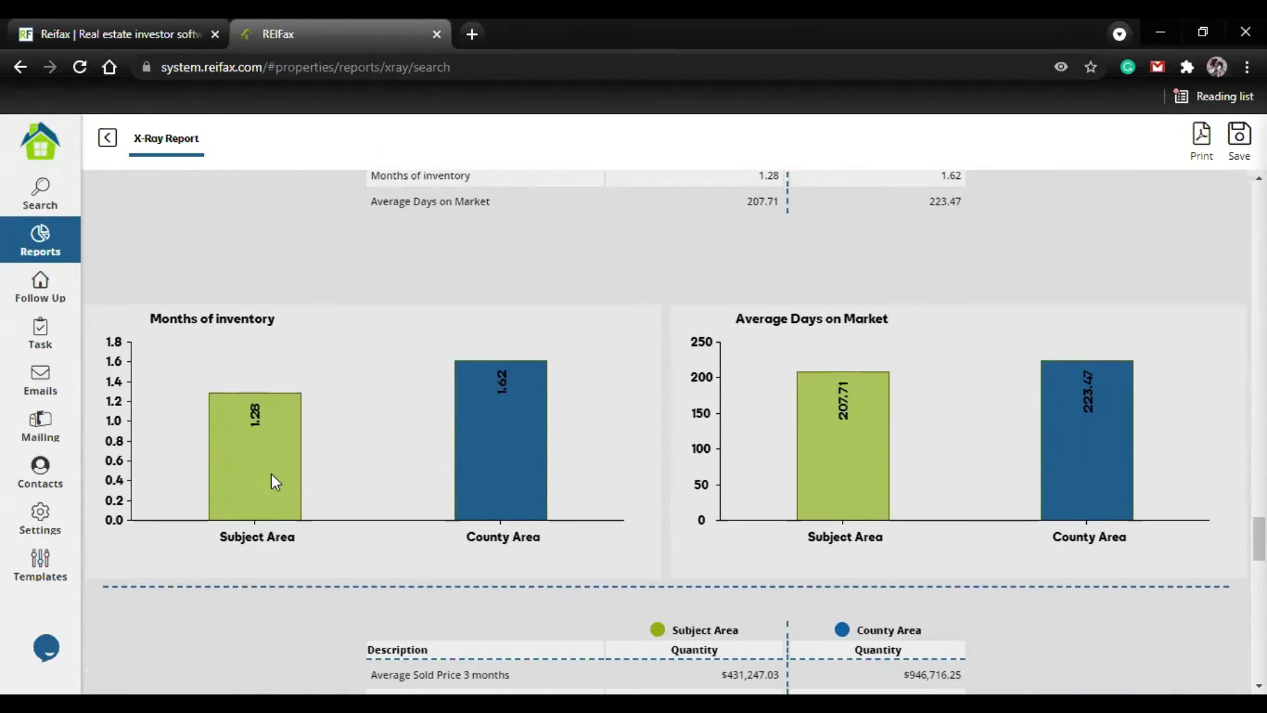
scroll(548, 389, "down", 1)
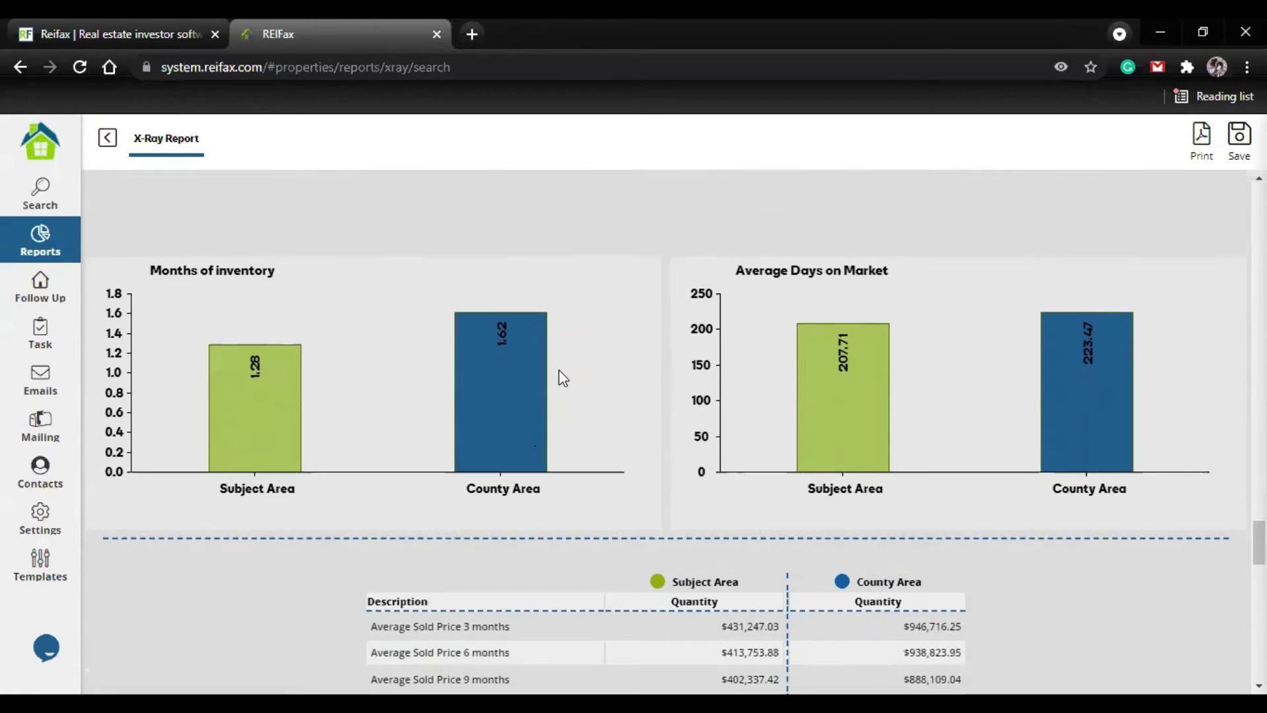
- Examine the Average Sold Price table and area chart, comparing the 12-month figures of the subject and county areas
scroll(563, 378, "down", 5)
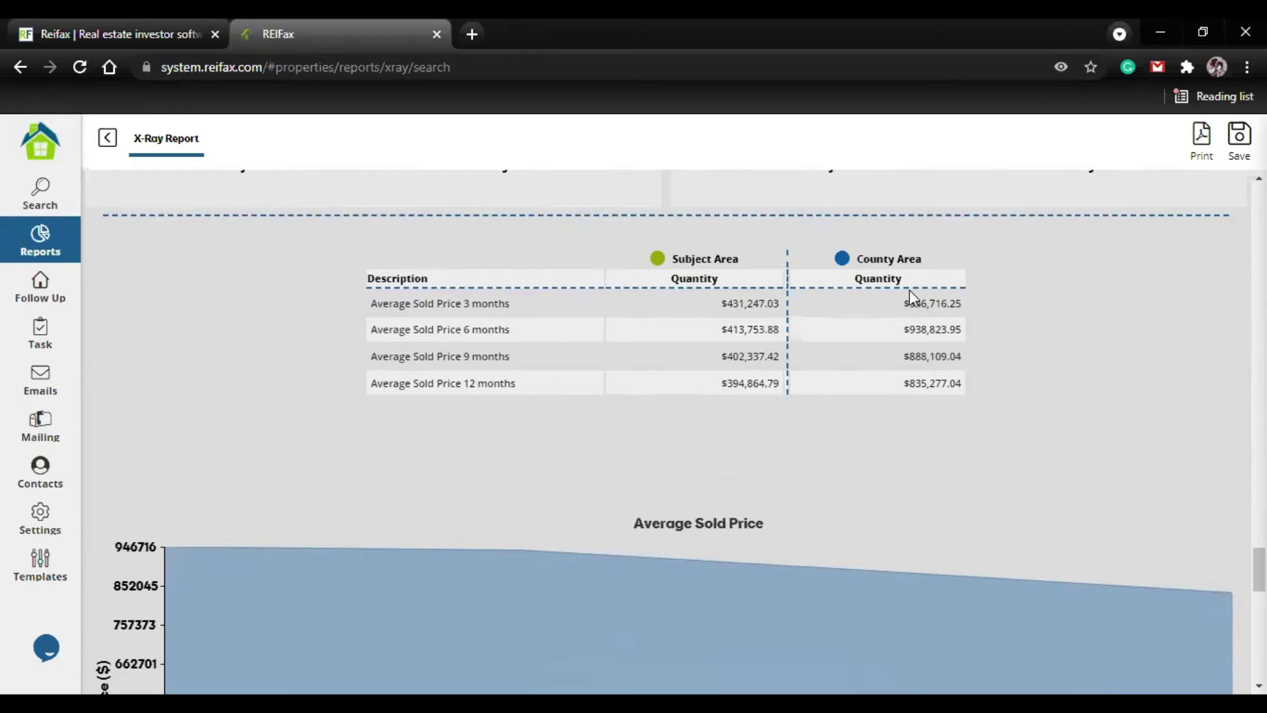
left_click_drag(954, 392, 815, 424)
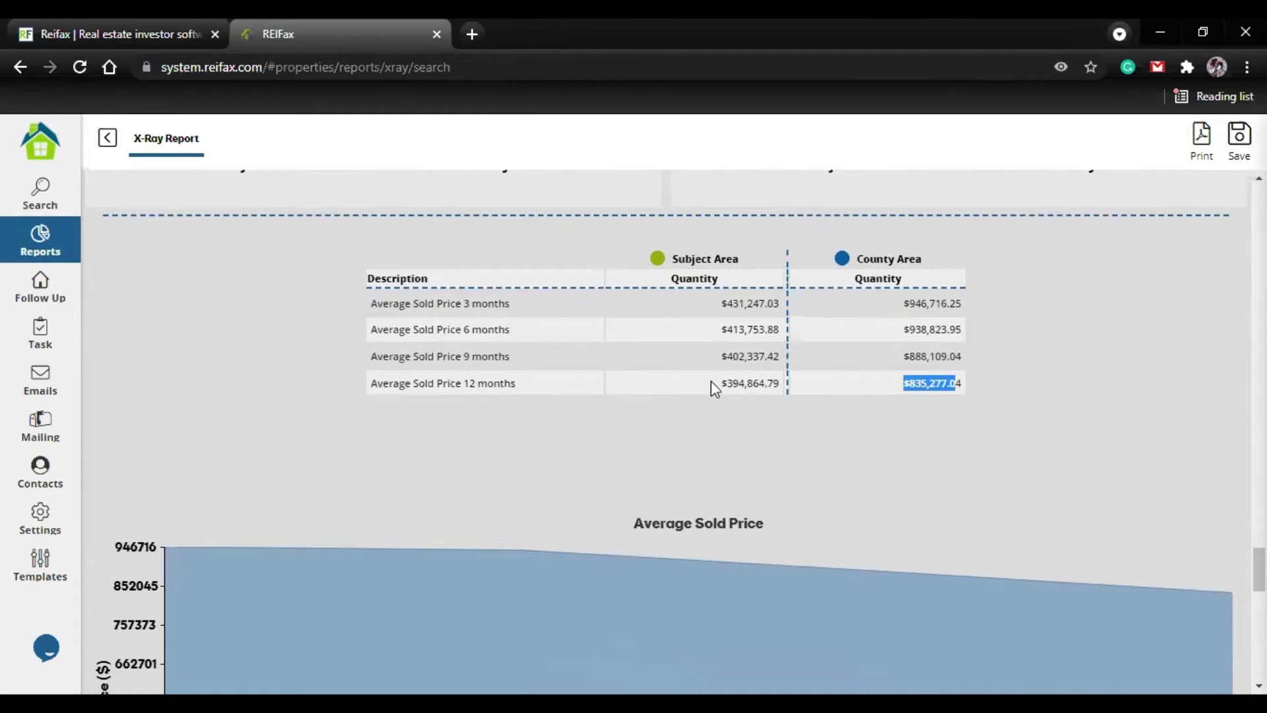
left_click_drag(726, 384, 792, 396)
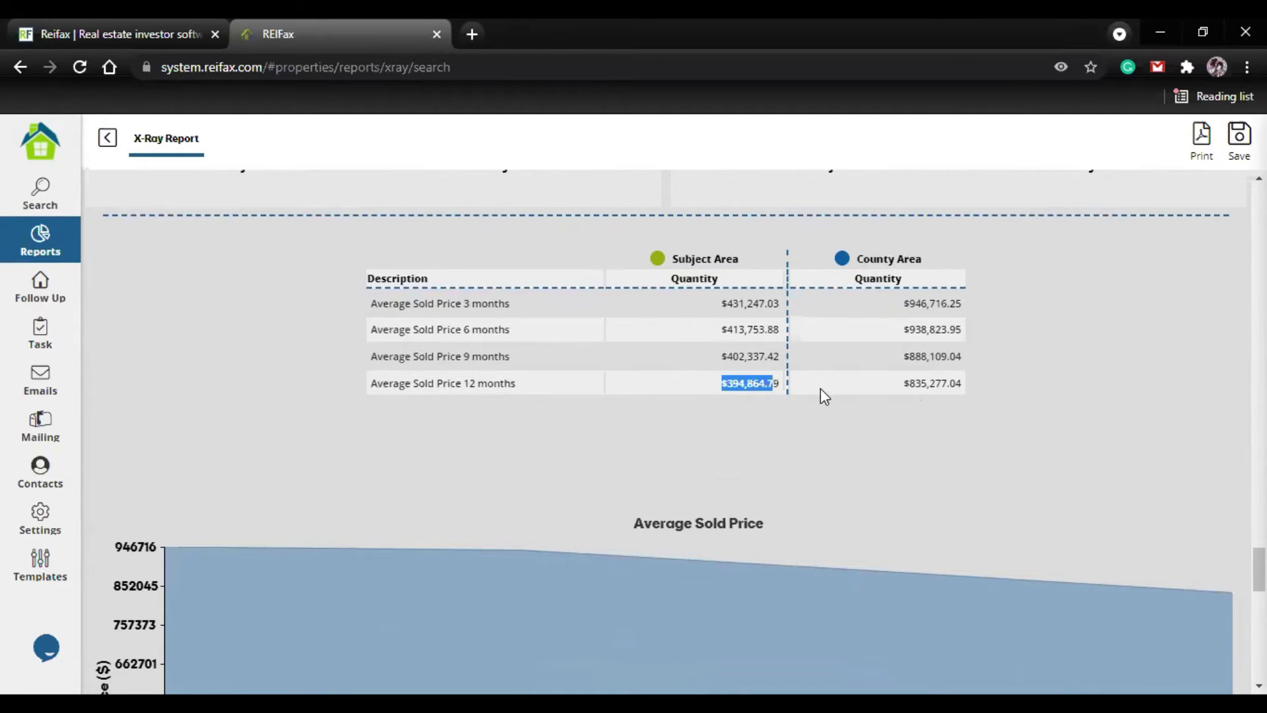
left_click(753, 419)
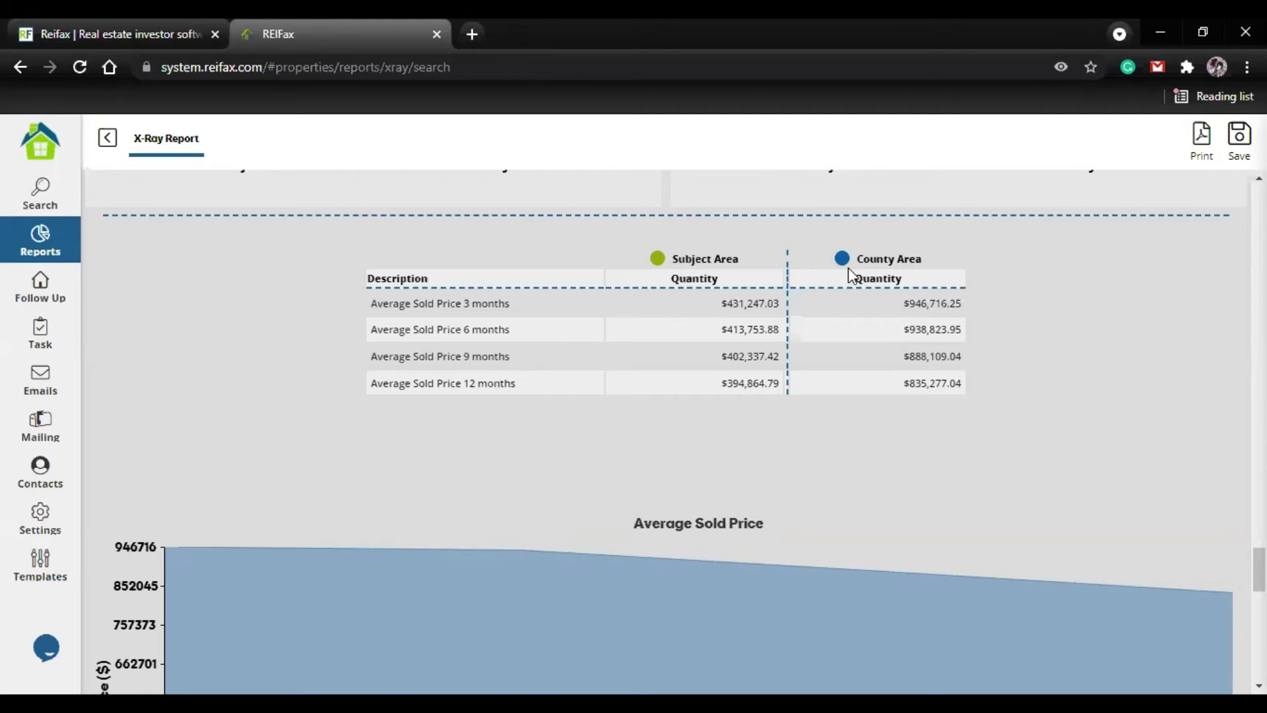
scroll(849, 267, "down", 3)
scroll(796, 359, "down", 2)
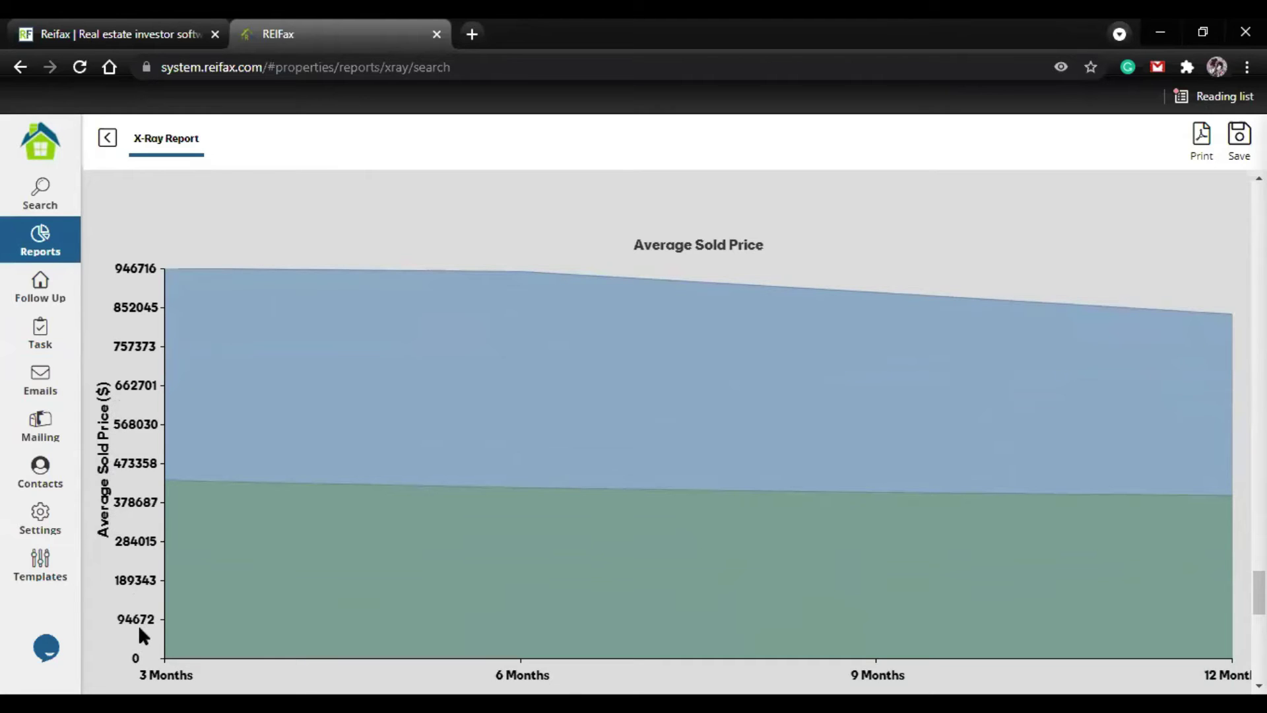
scroll(411, 564, "down", 2)
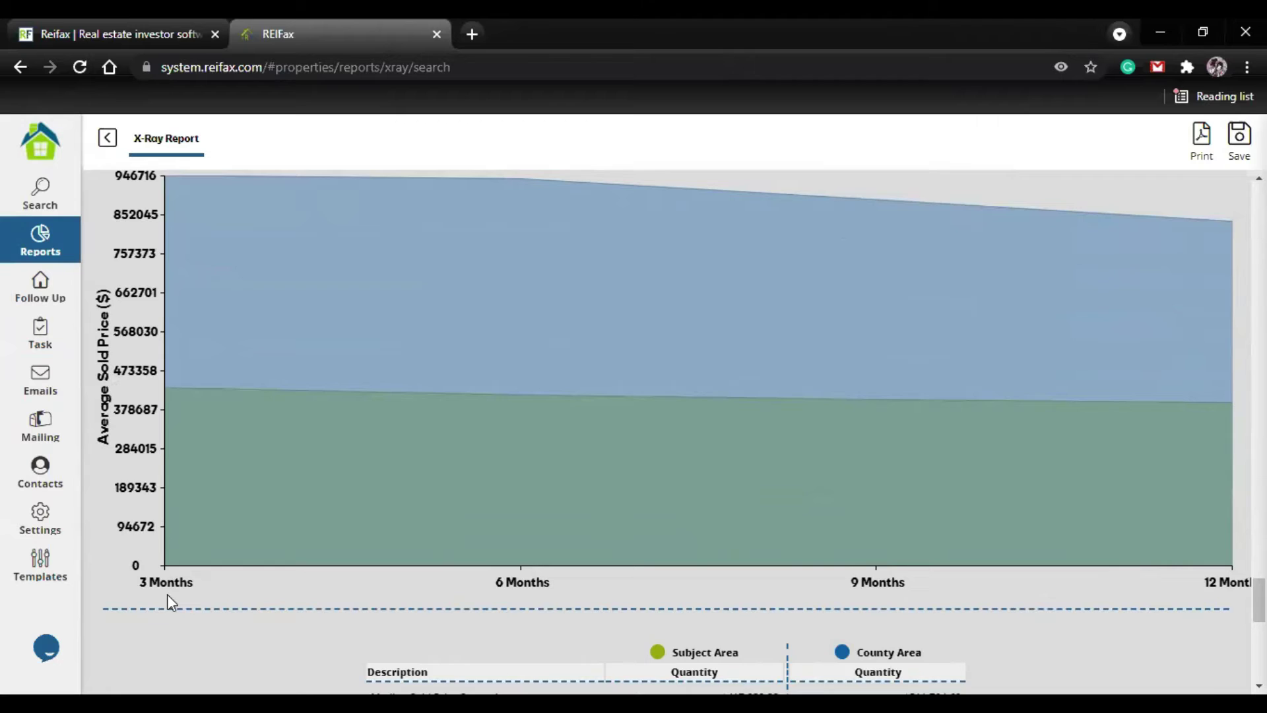
scroll(168, 584, "up", 1)
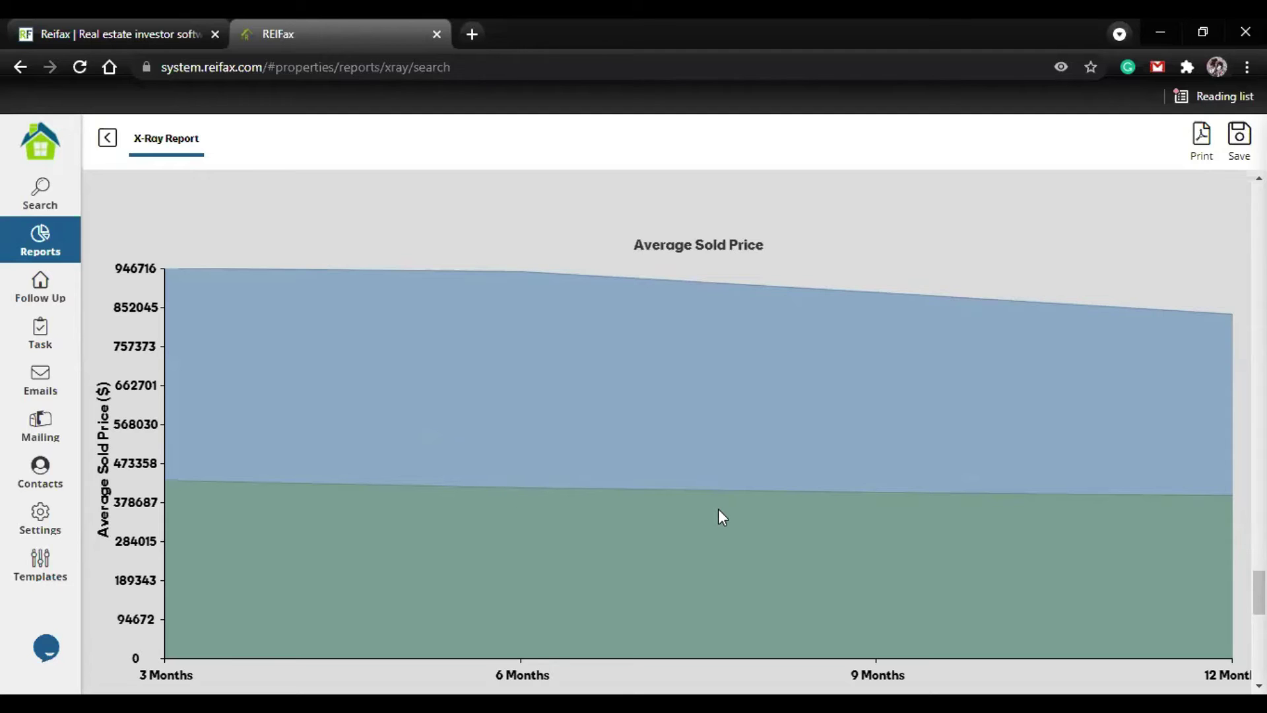
- Examine the Median Sold Price table and area chart, comparing them with the Average Sold Price chart
scroll(722, 516, "down", 5)
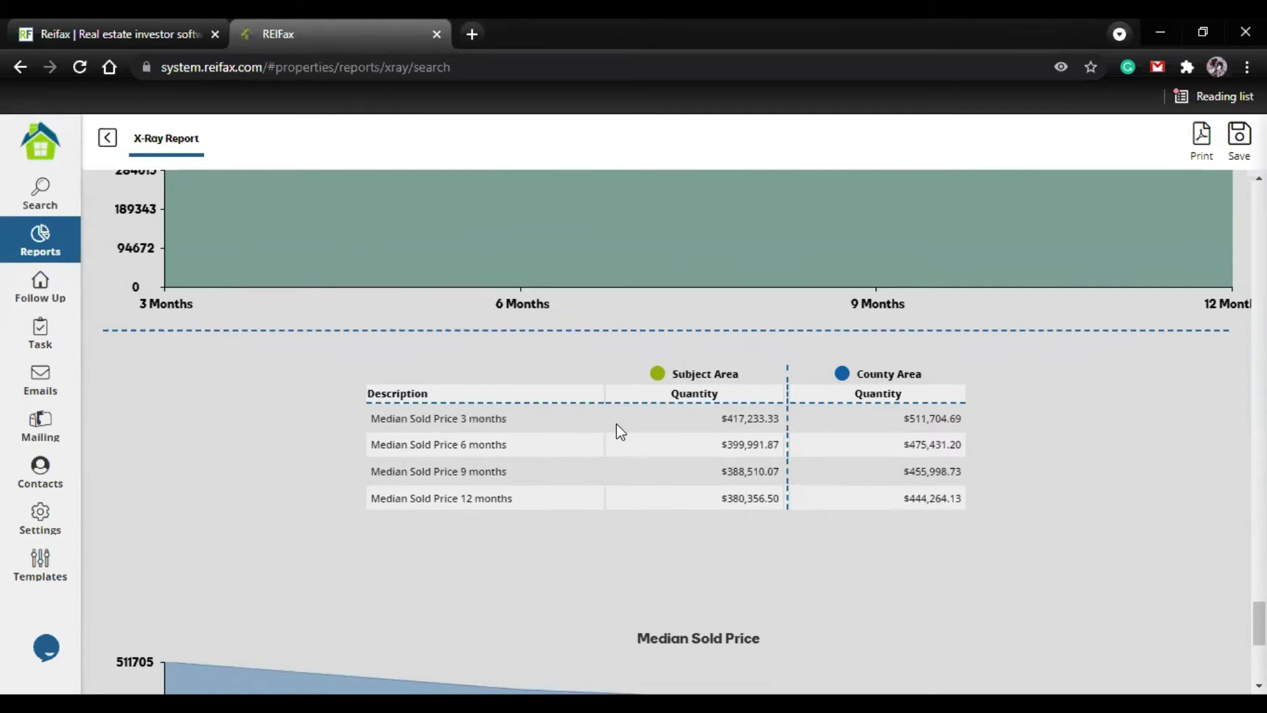
left_click_drag(728, 420, 985, 412)
left_click(985, 412)
scroll(1218, 377, "up", 2)
scroll(149, 560, "up", 3)
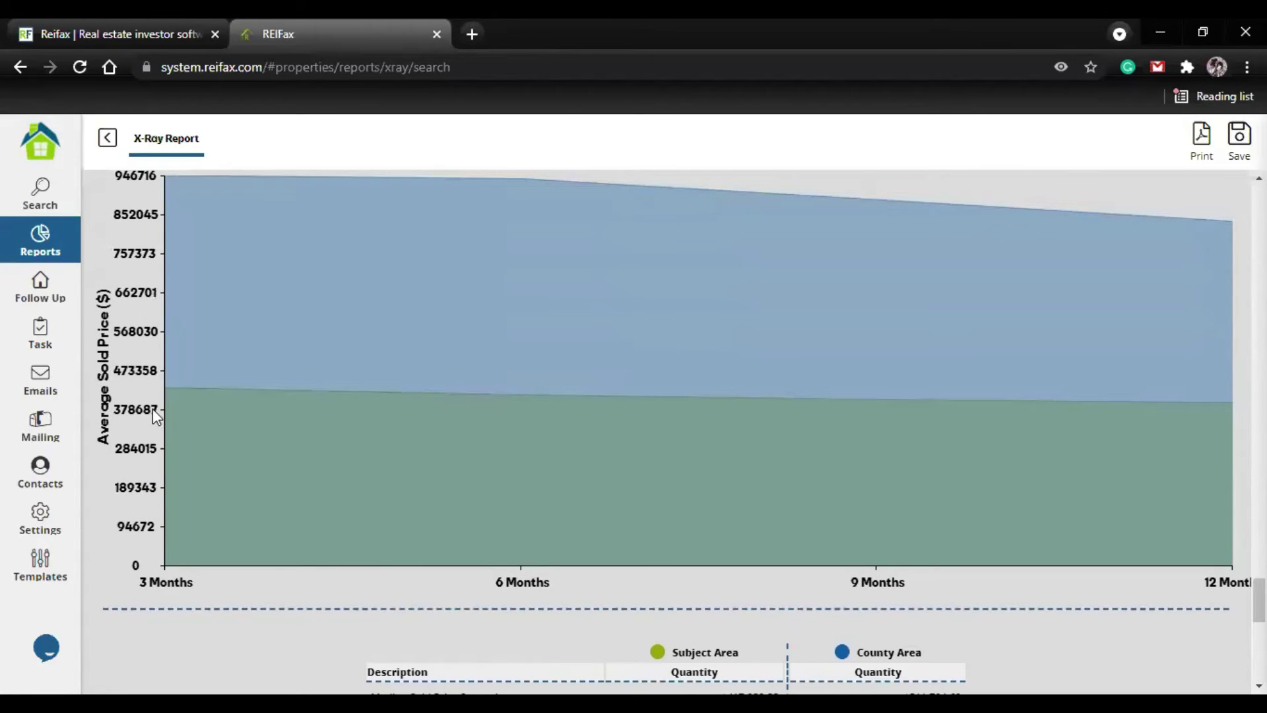
scroll(389, 445, "down", 7)
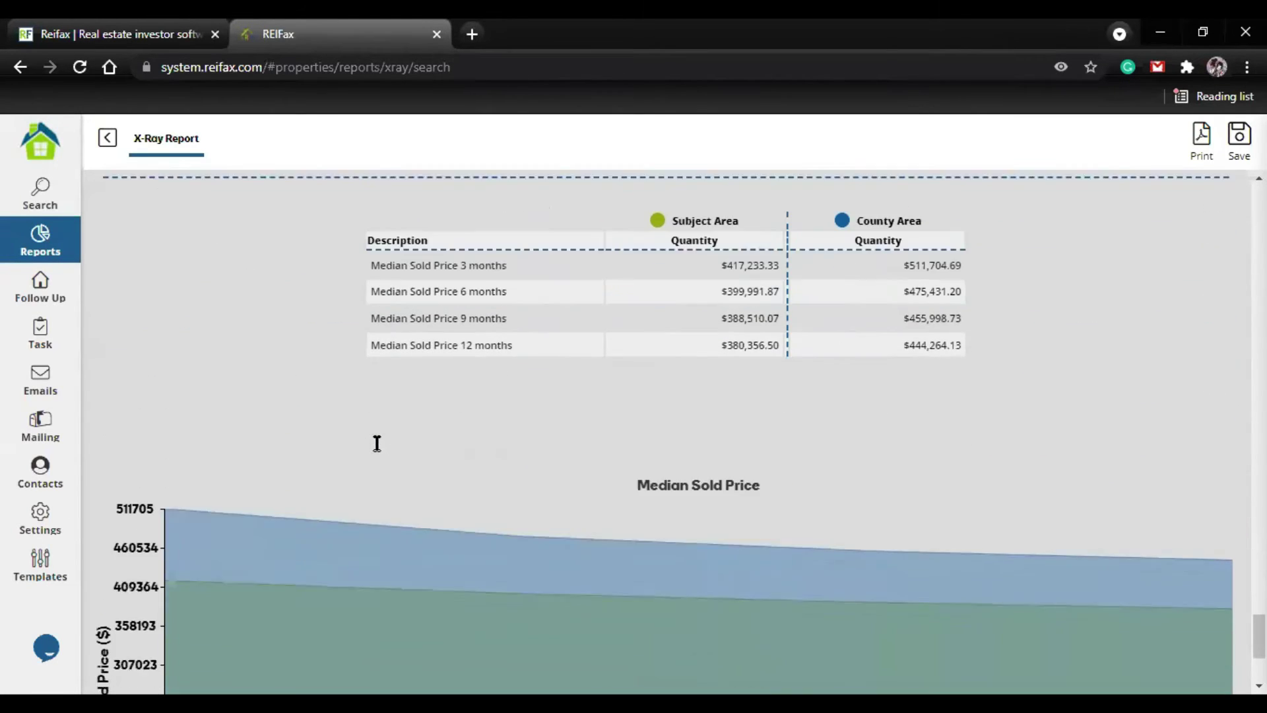
scroll(375, 443, "down", 3)
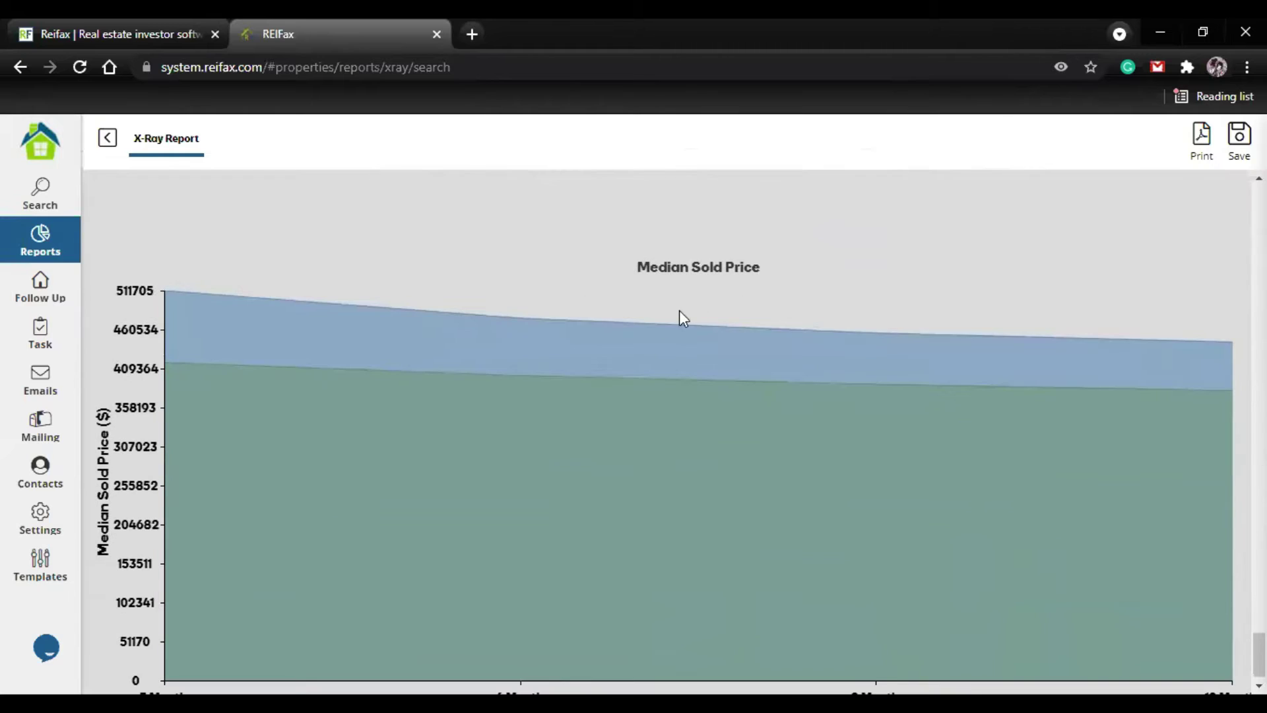
scroll(288, 335, "down", 1)
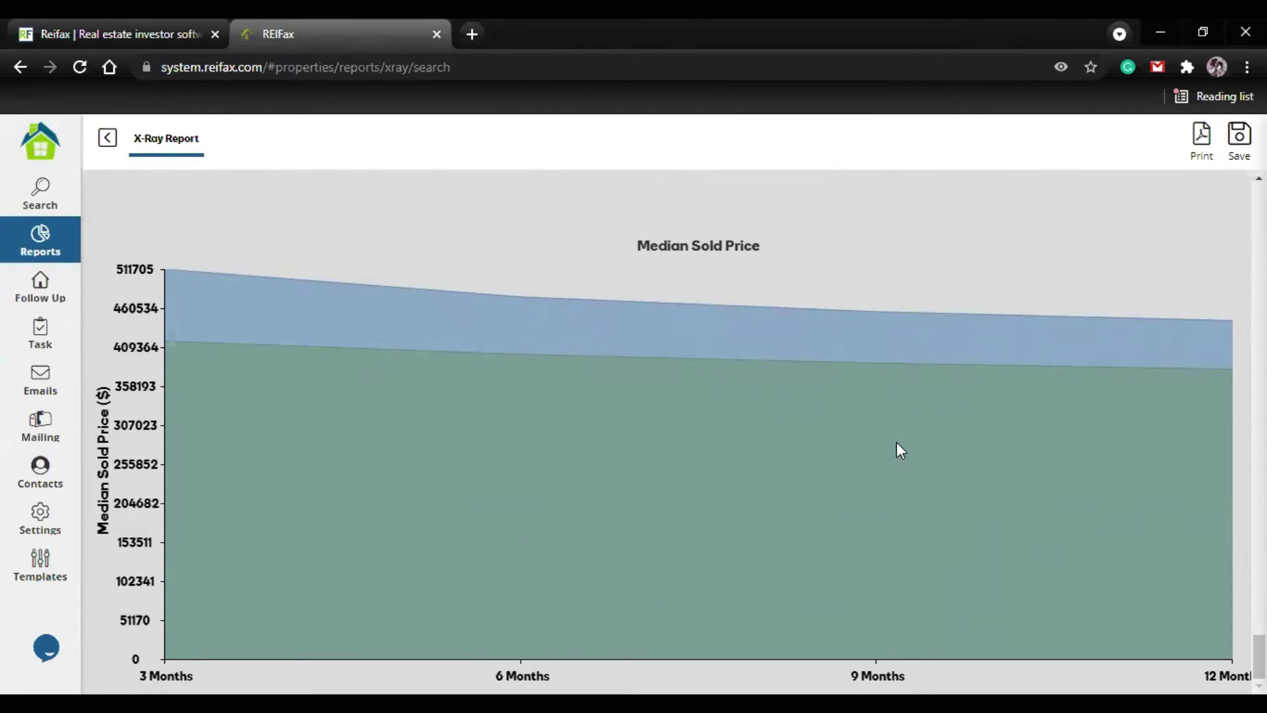
- Return to the beginning of the X-Ray Report and open its print preview
scroll(653, 463, "up", 12)
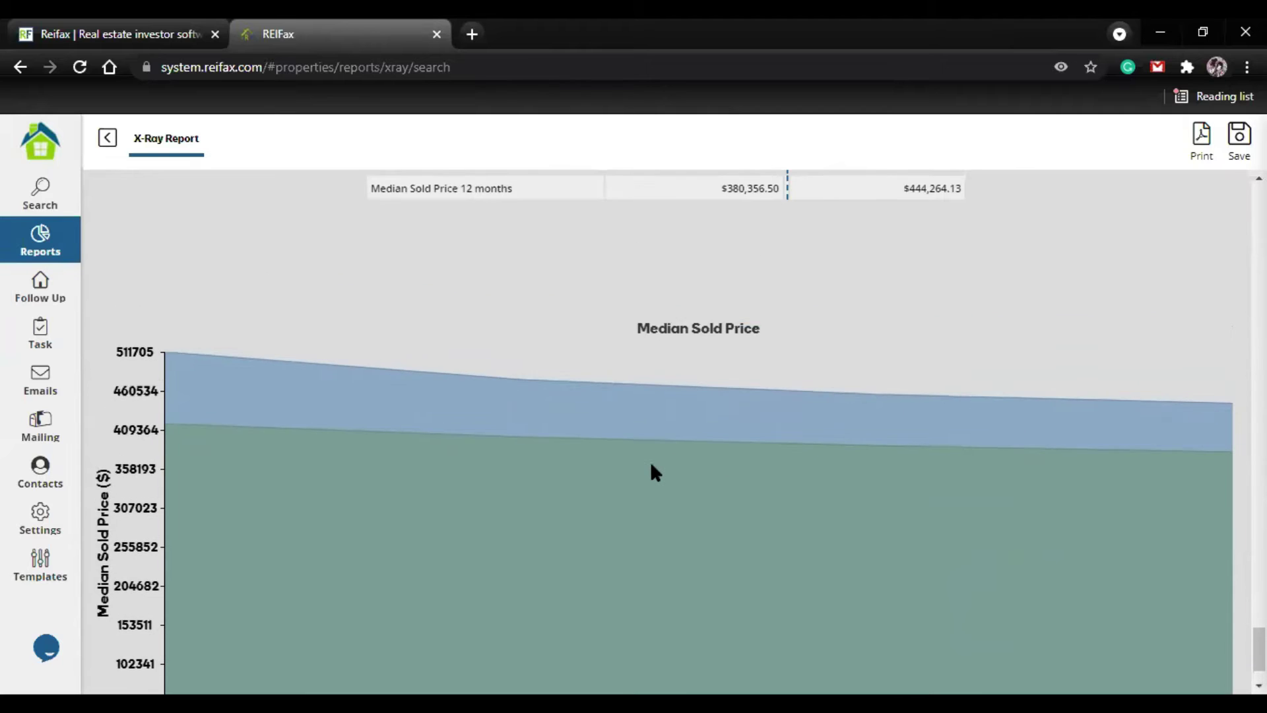
scroll(654, 470, "up", 20)
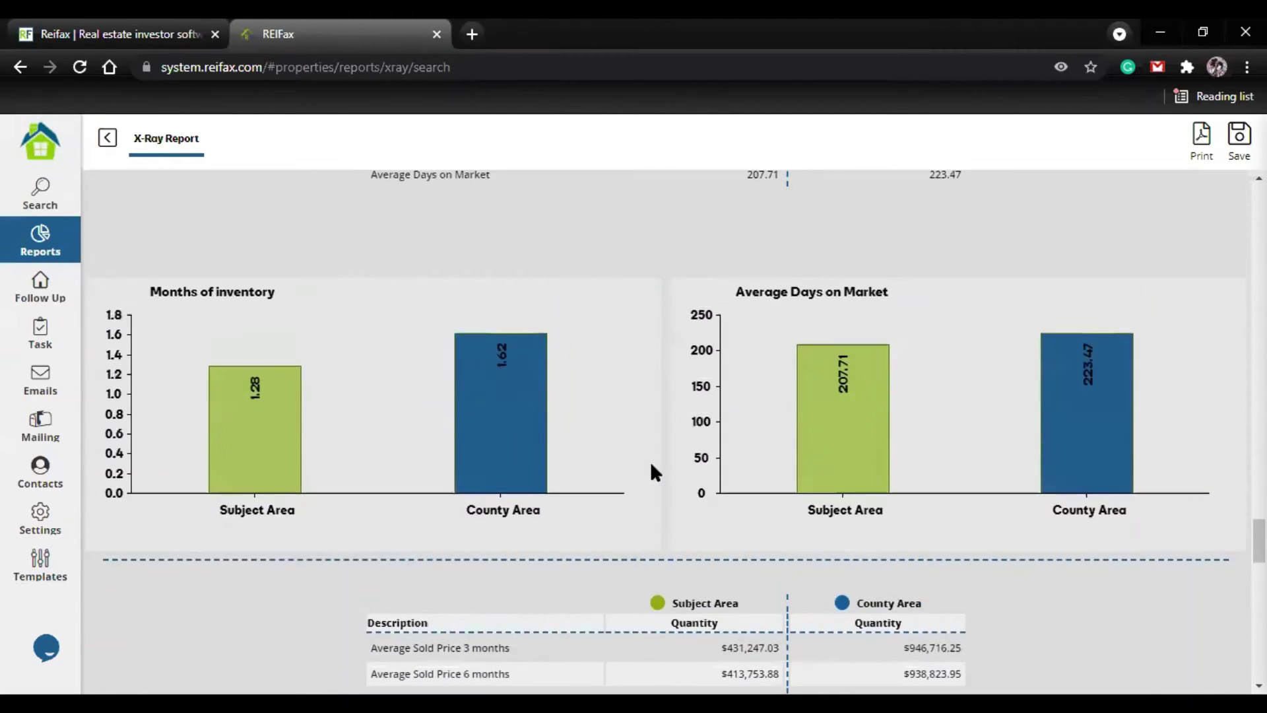
scroll(652, 469, "up", 20)
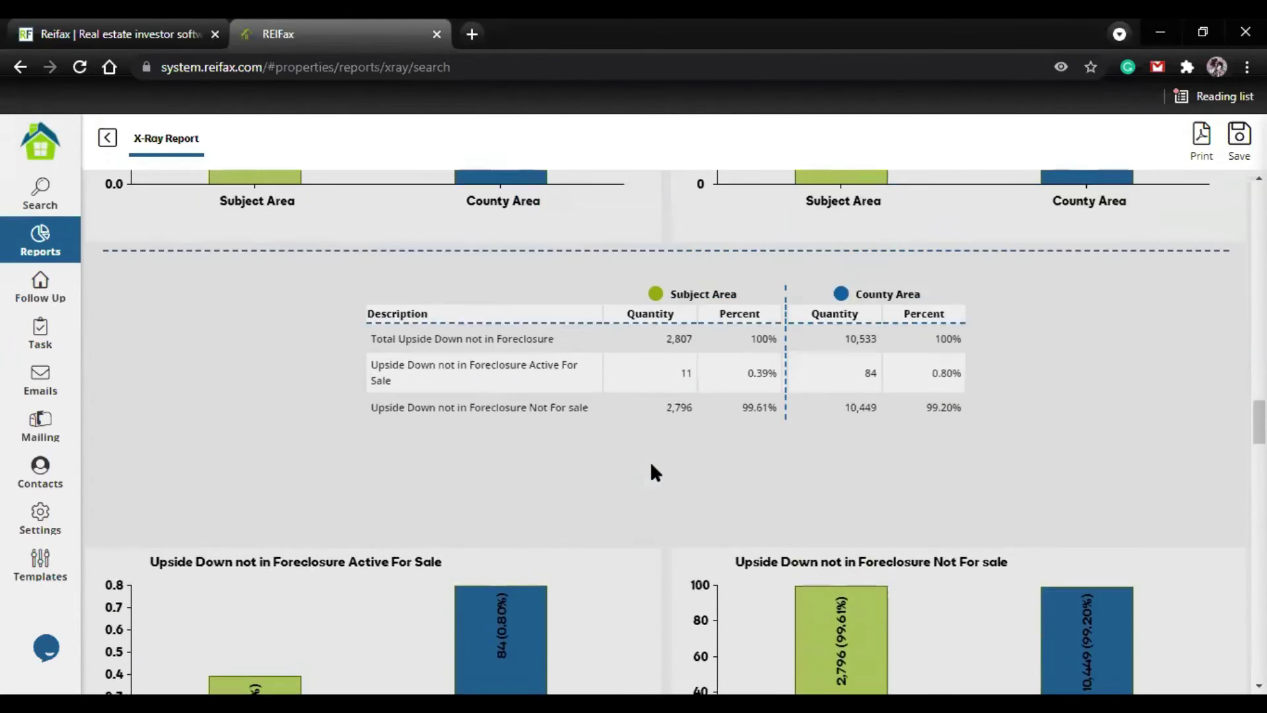
scroll(652, 471, "up", 20)
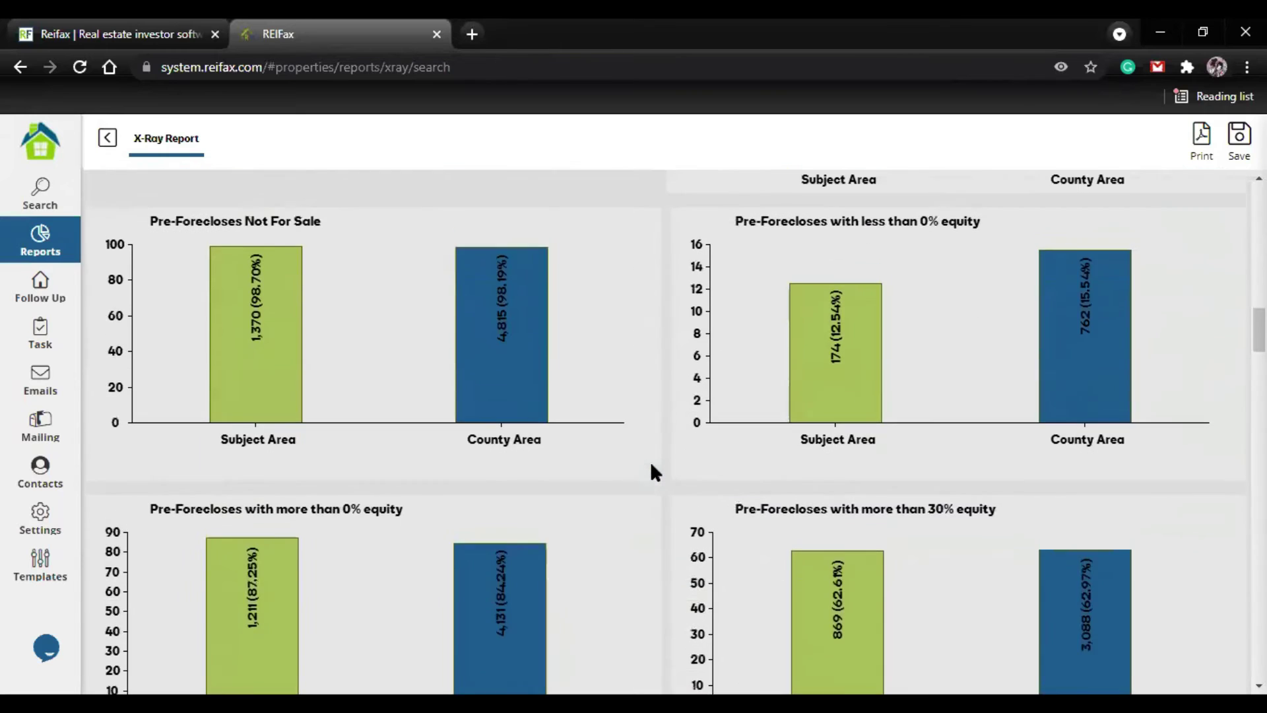
scroll(651, 471, "up", 20)
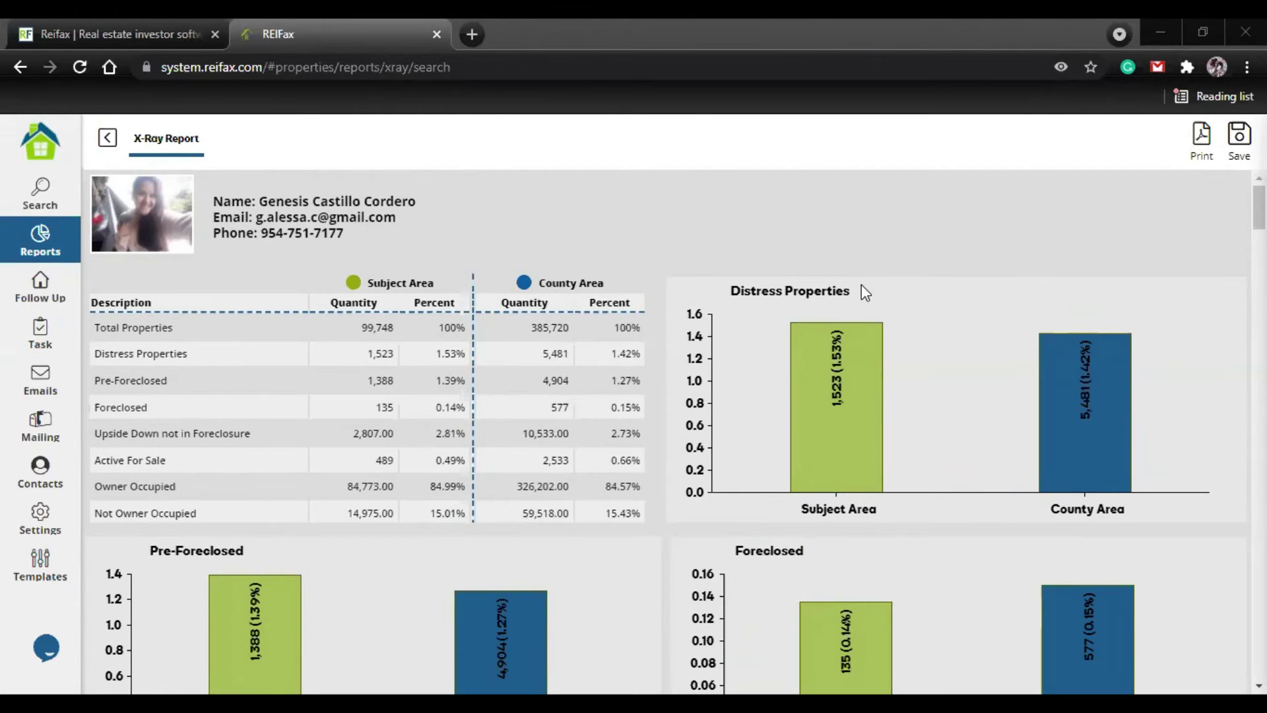
left_click(1202, 151)
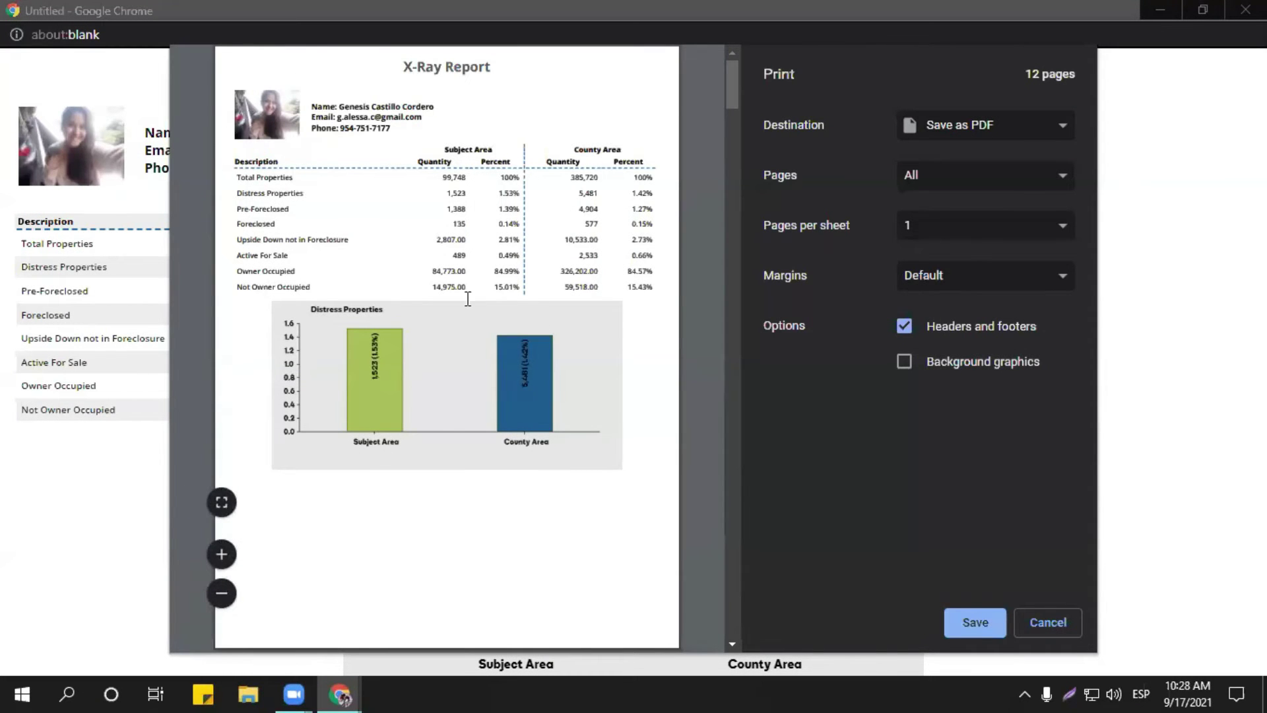
- Try Microsoft Print to PDF as the print destination, and switch back to Save as PDF
left_click(1061, 128)
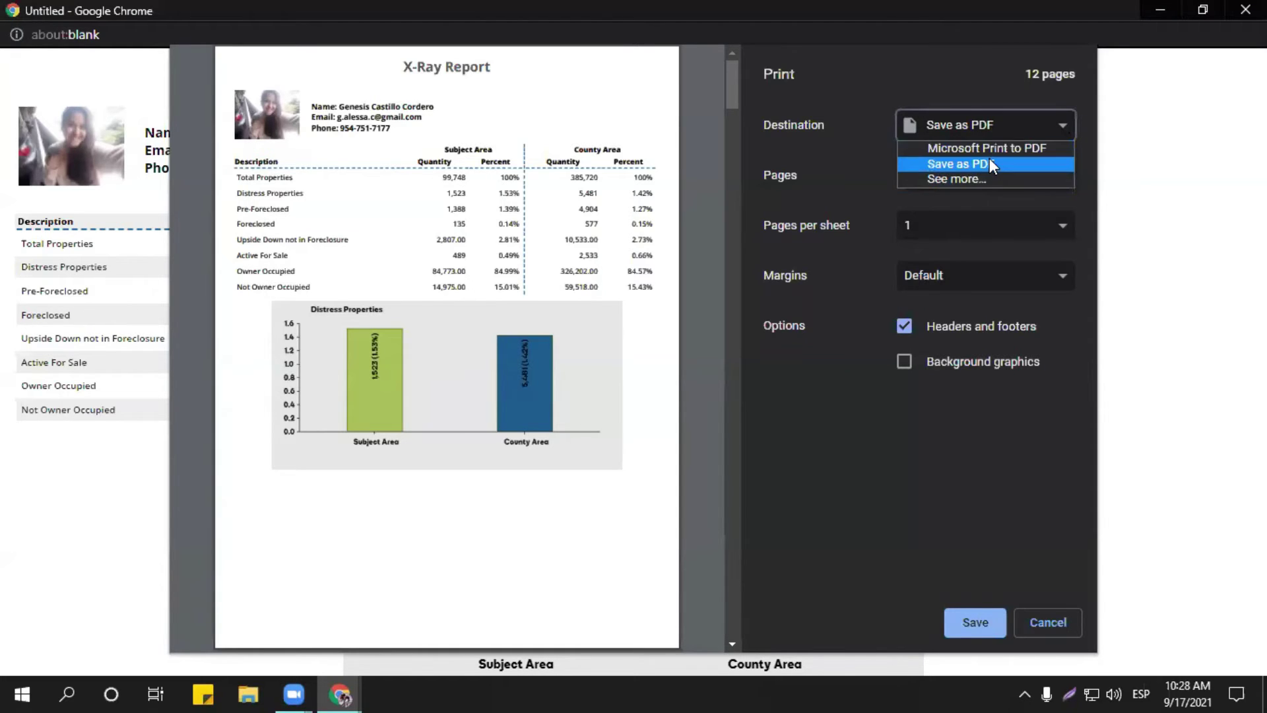
left_click(901, 496)
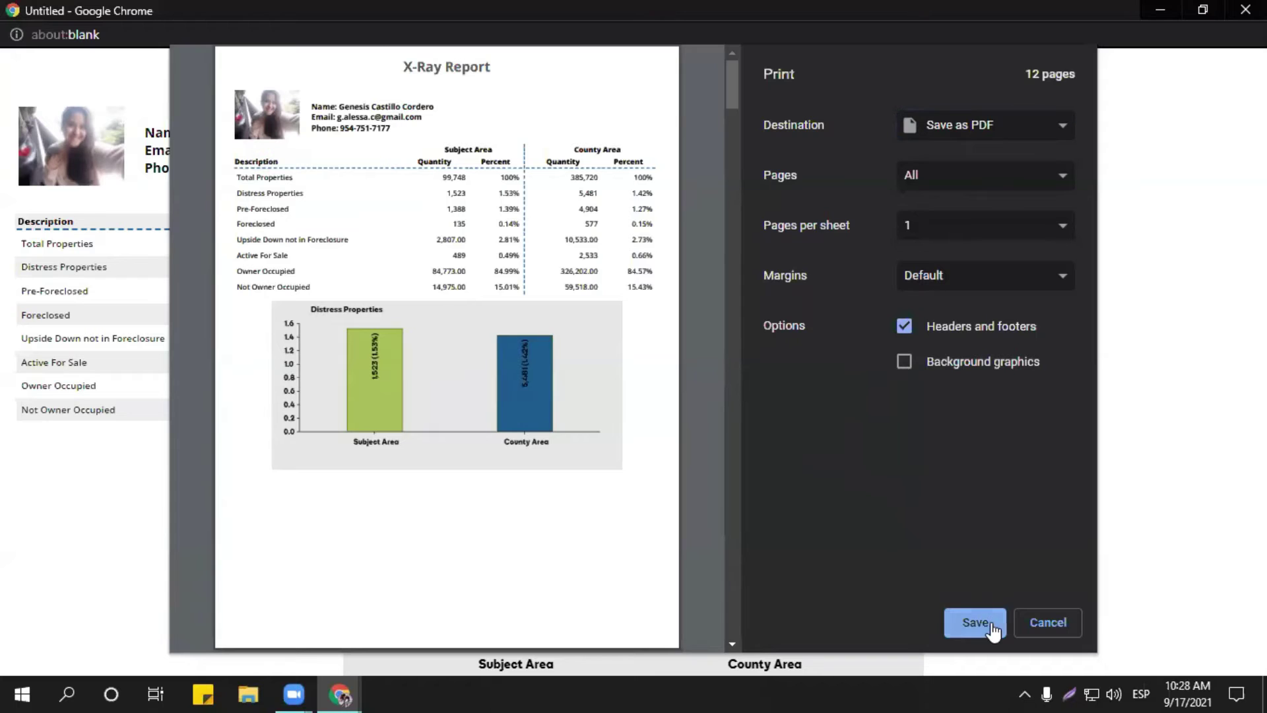
left_click(1057, 113)
left_click(999, 152)
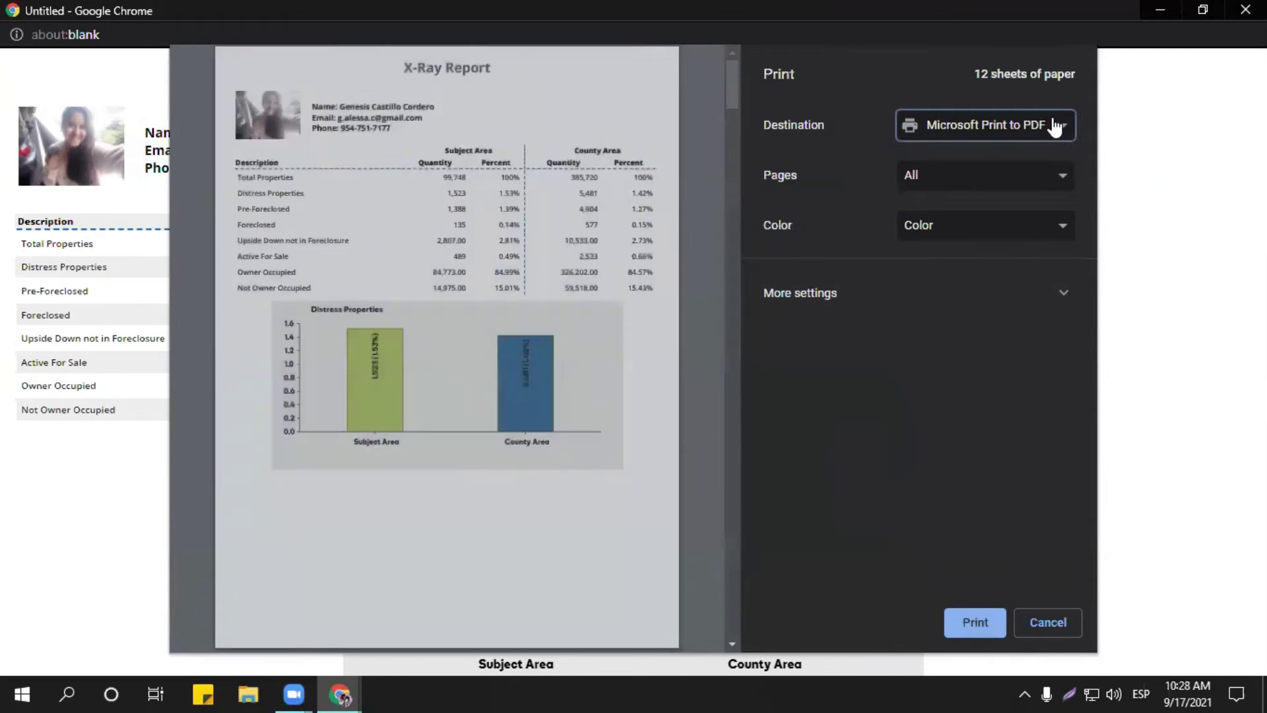
left_click(1056, 127)
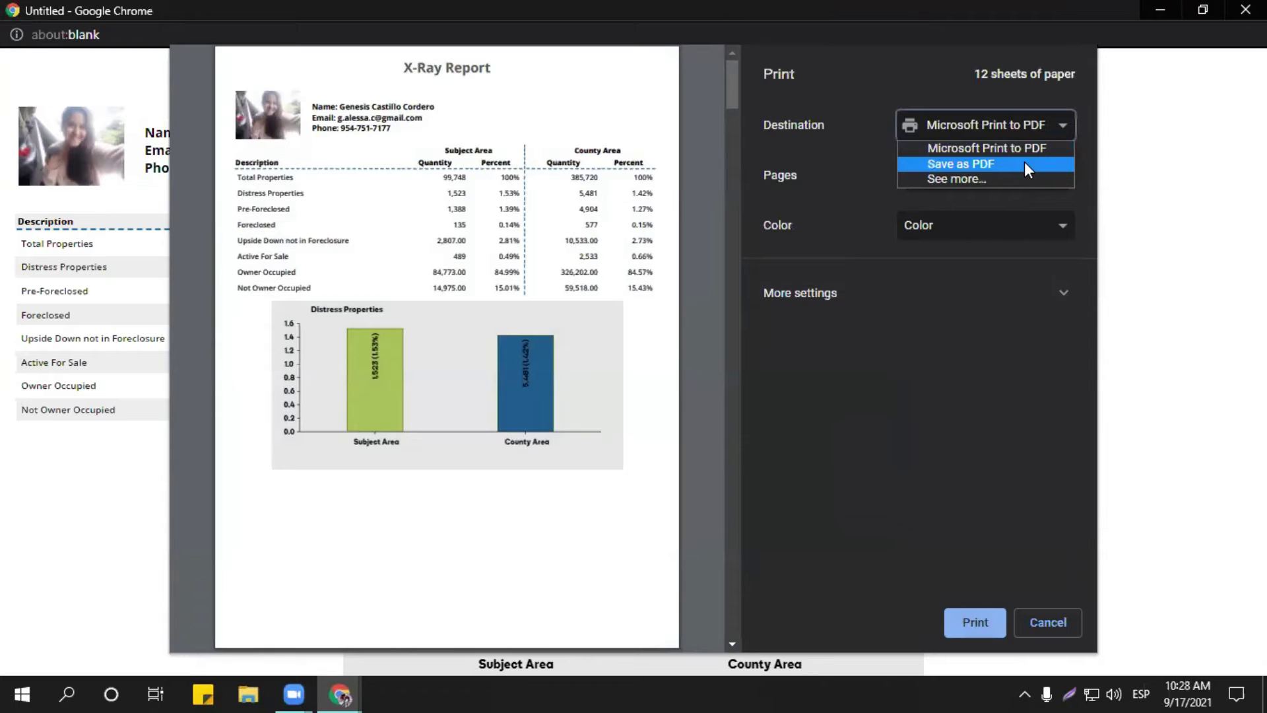
left_click(987, 165)
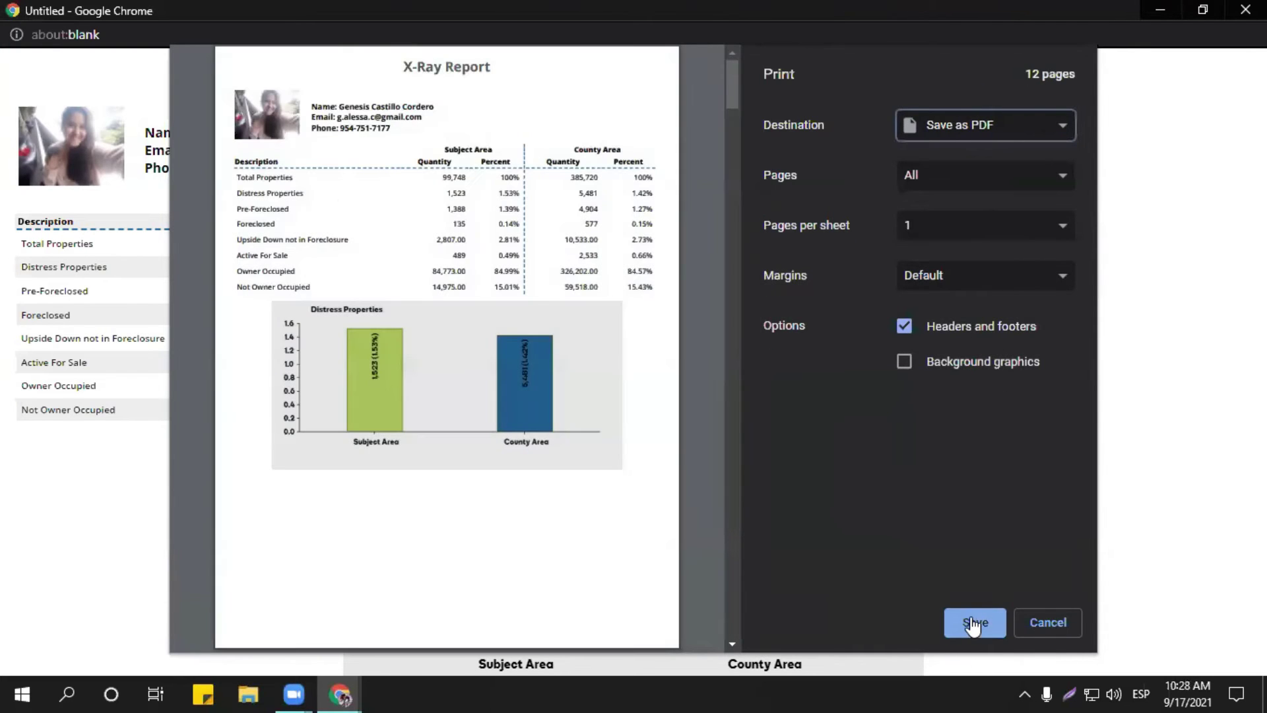
- Save all pages of the X-Ray Report as a PDF document in the Downloads folder
left_click(971, 622)
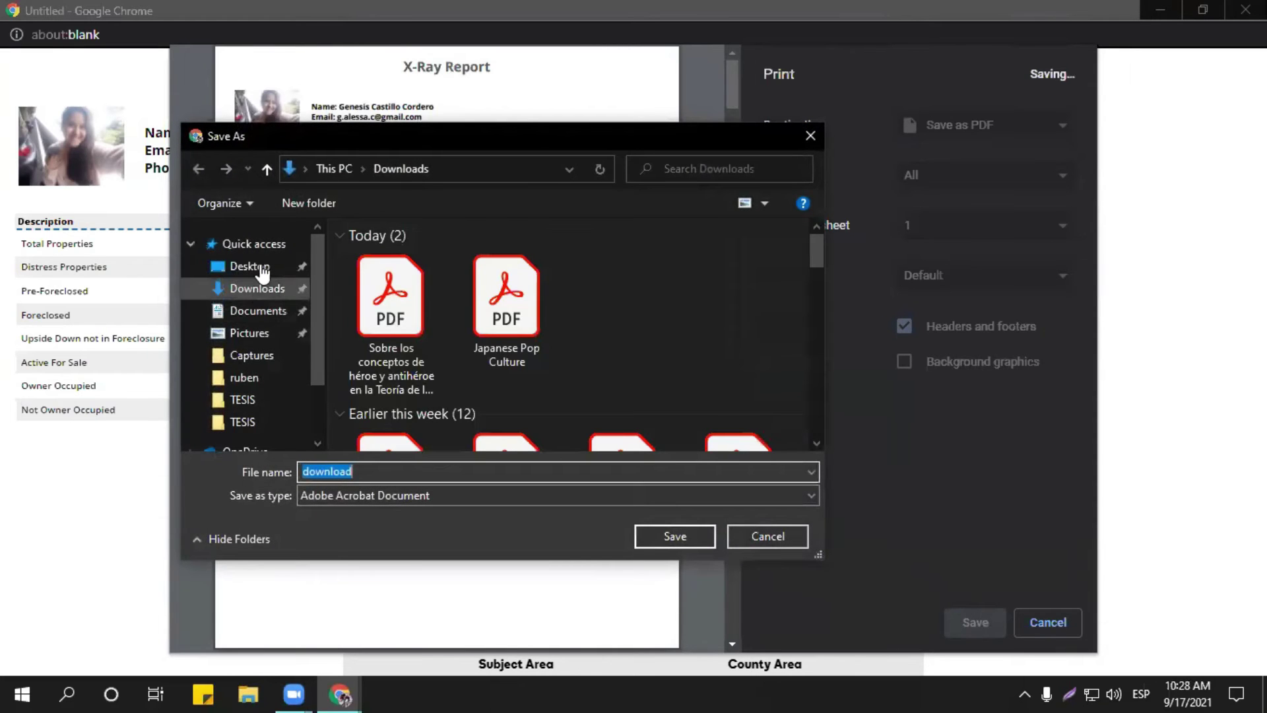
left_click(809, 132)
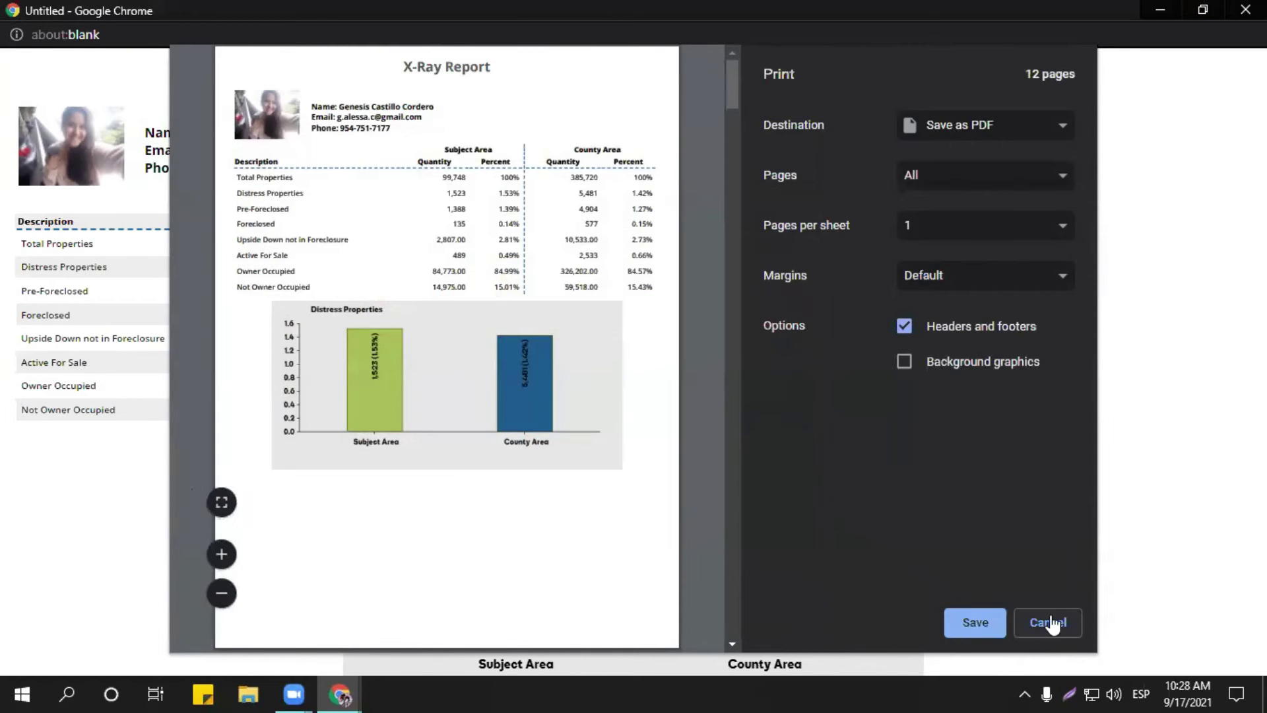
left_click(976, 623)
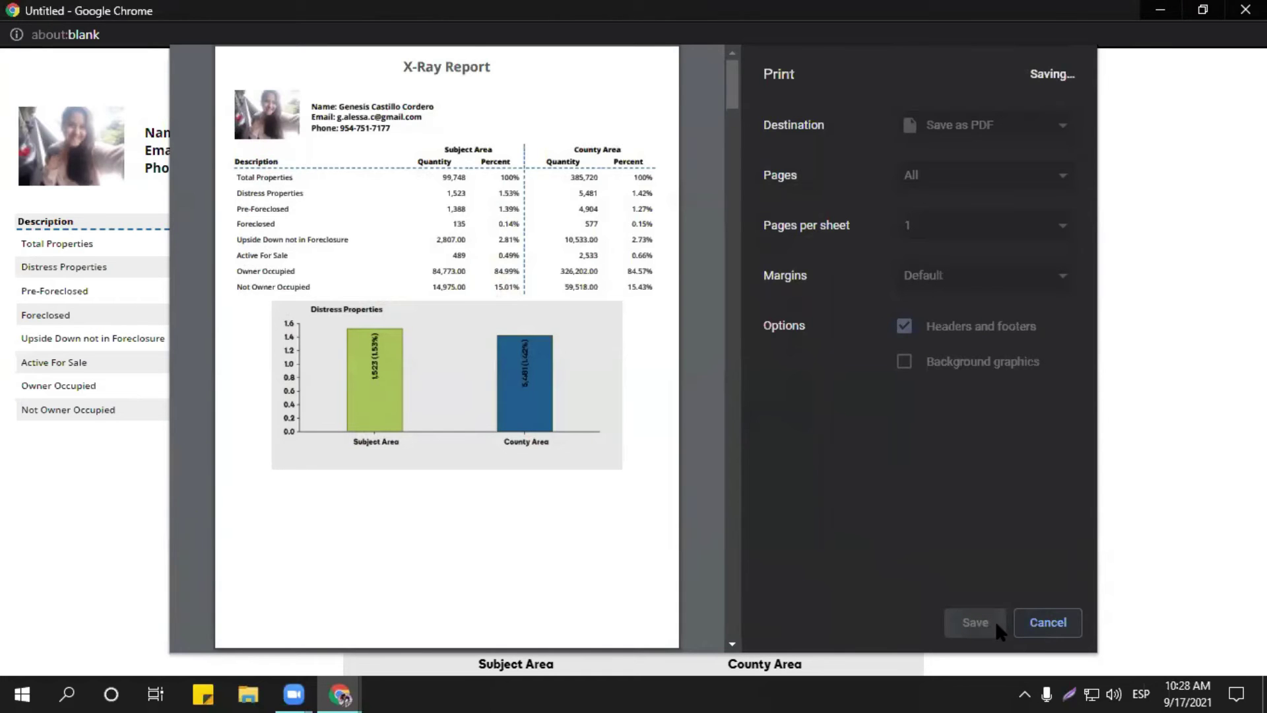
left_click(672, 536)
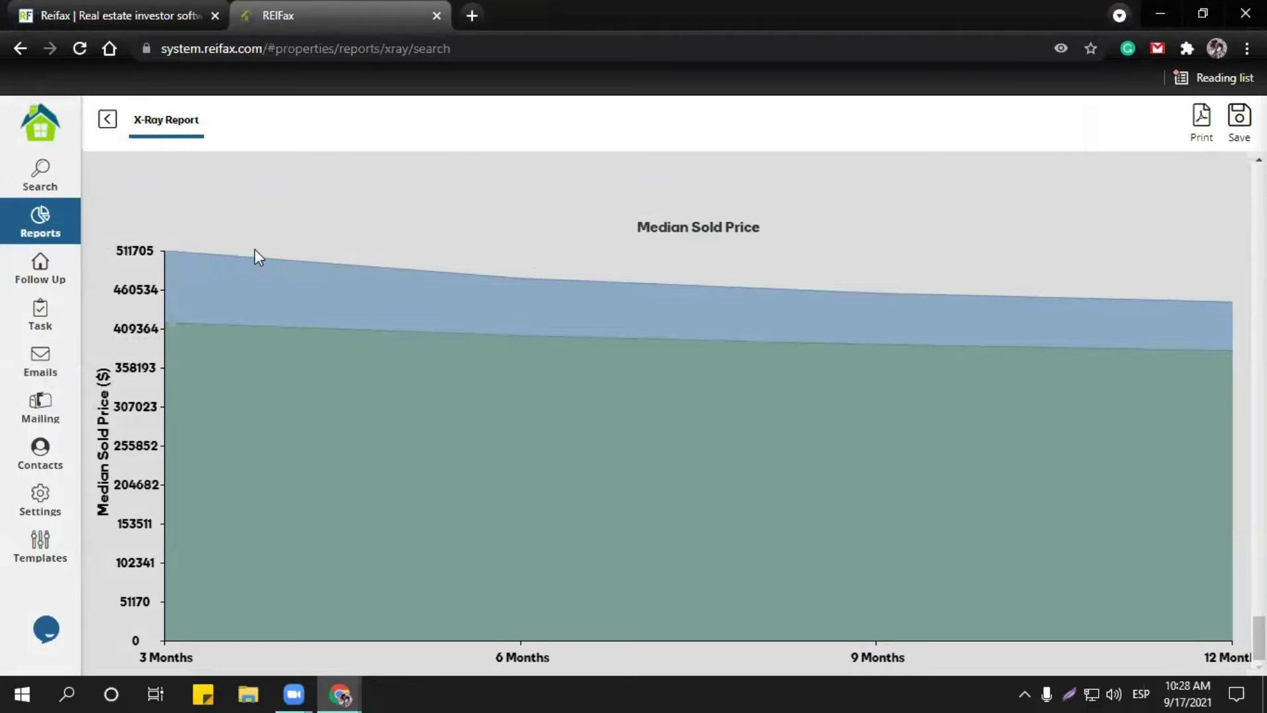
scroll(512, 418, "up", 20)
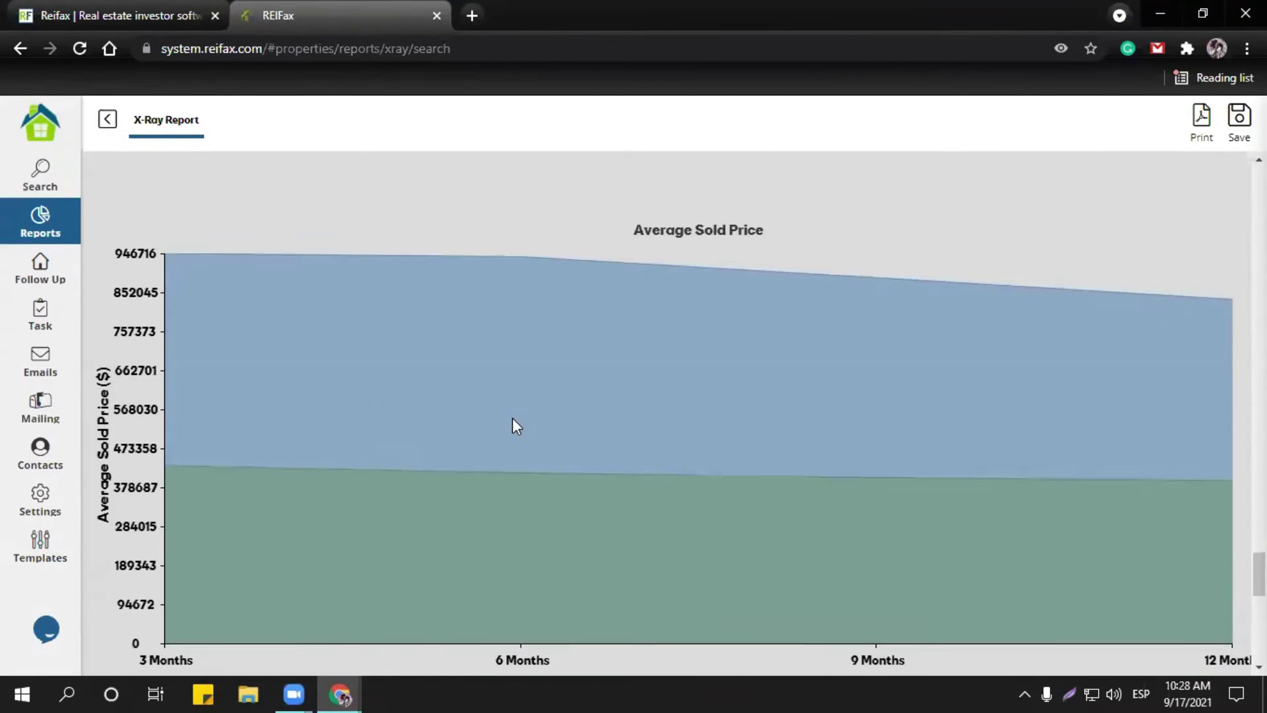
- Save the X-Ray Report under the file name "Xray file test 1"
scroll(513, 417, "up", 20)
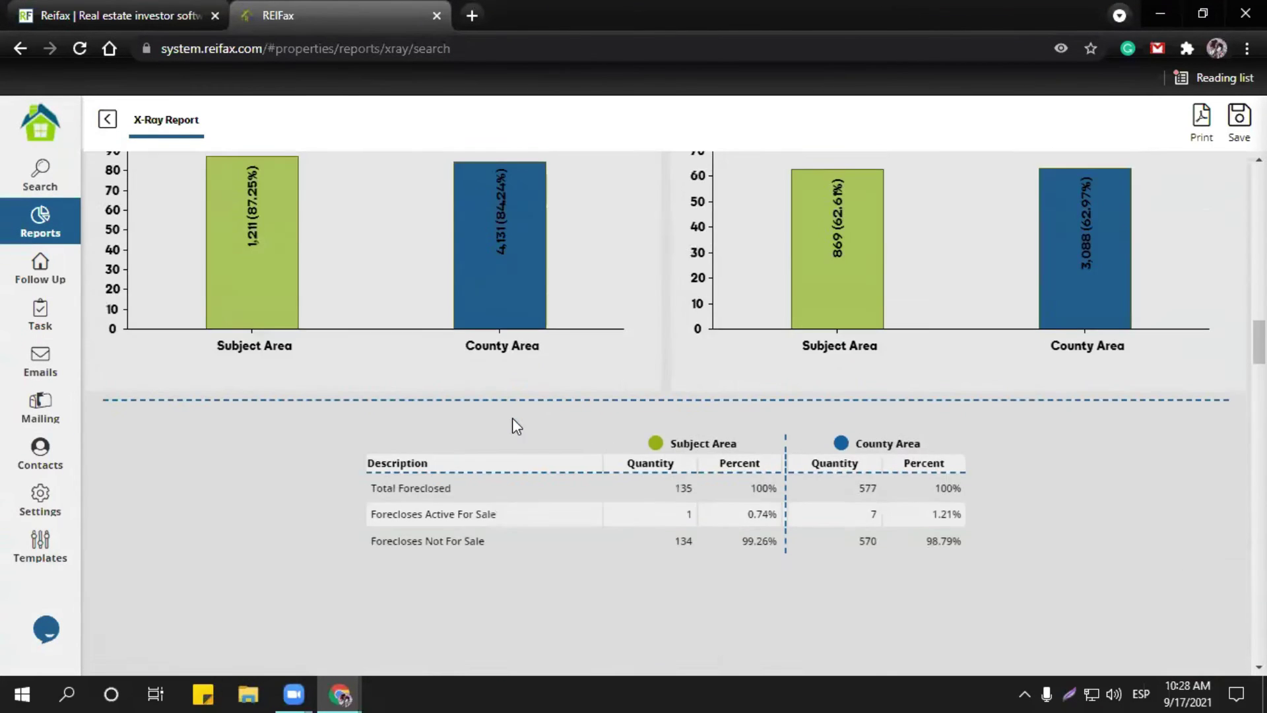
scroll(512, 417, "up", 15)
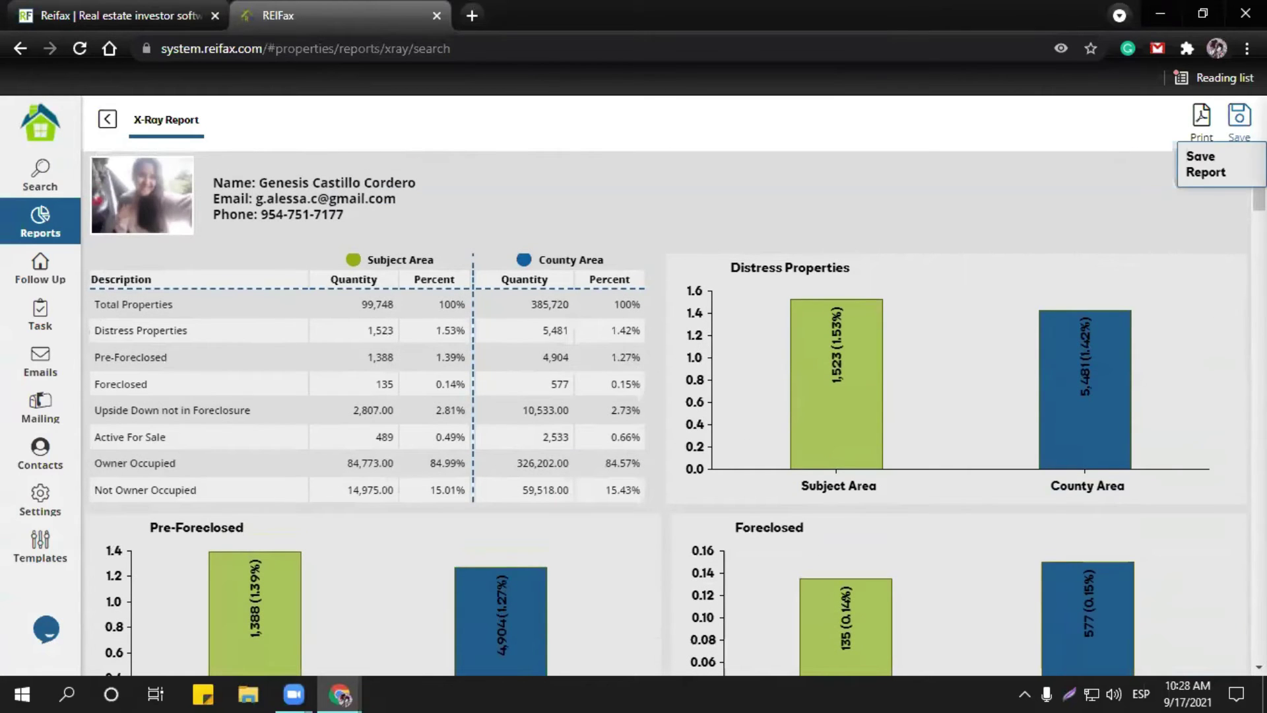
left_click(1239, 119)
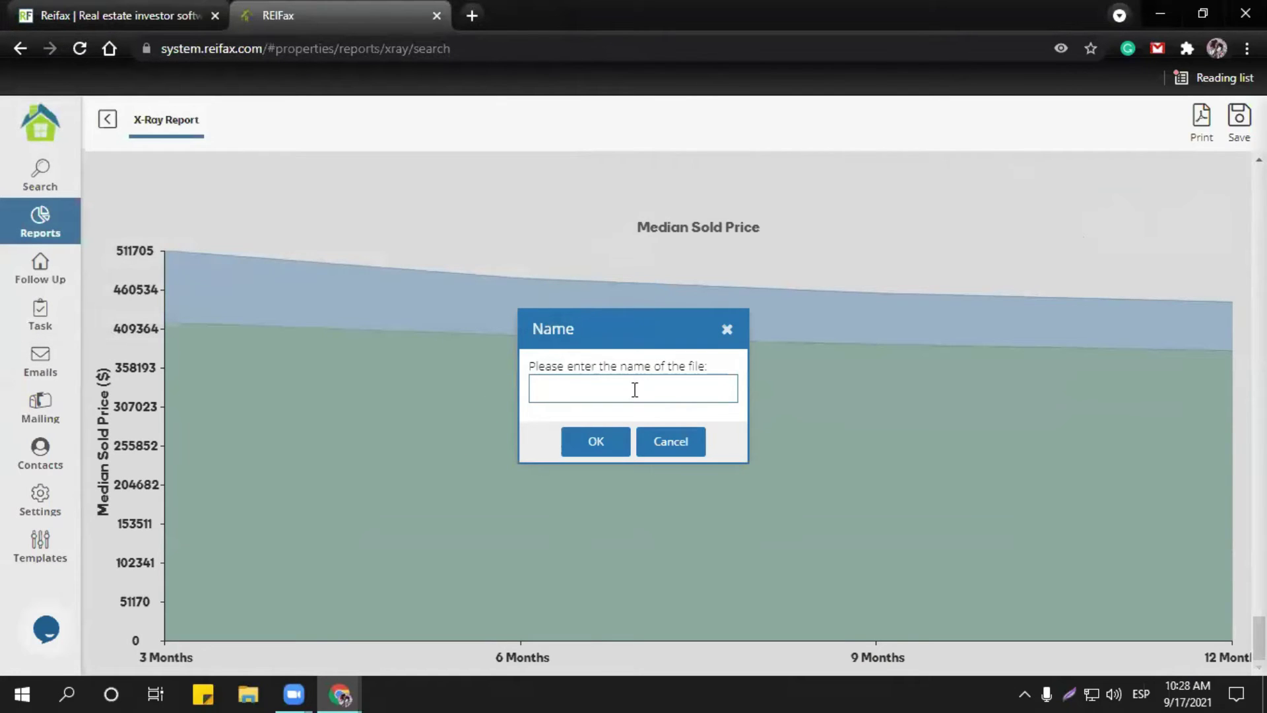
type("file test 1")
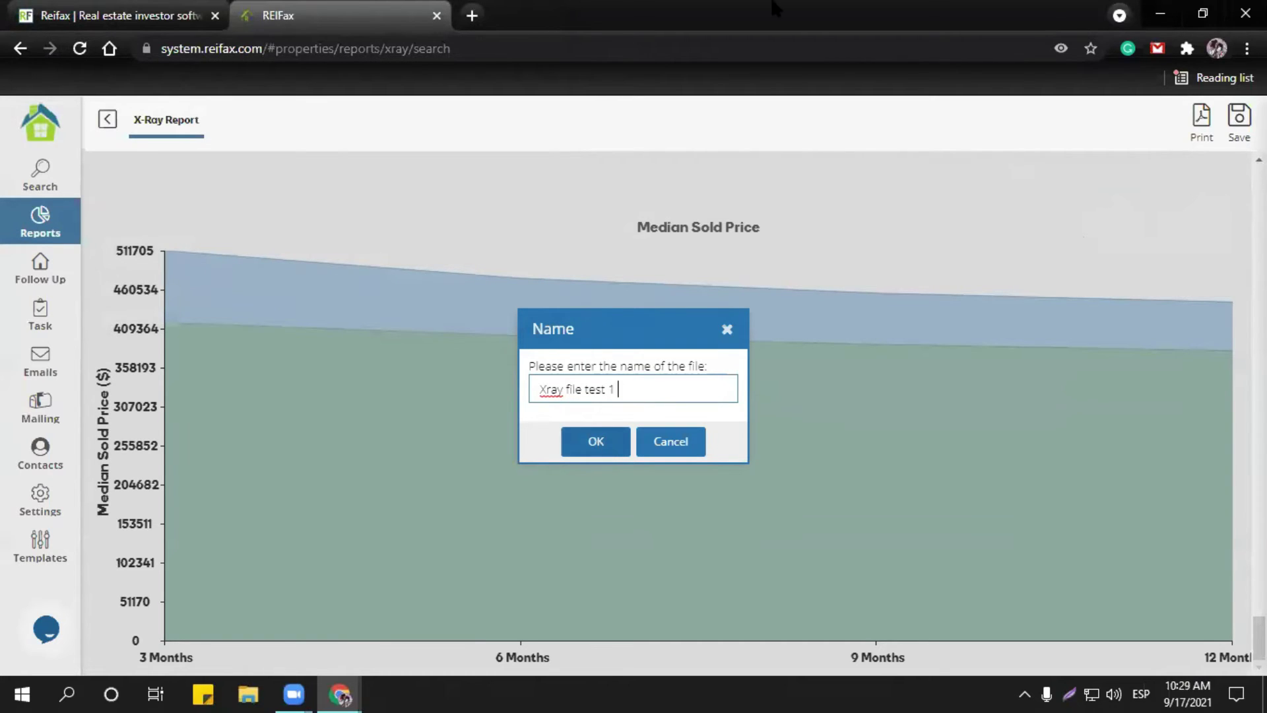
left_click(580, 442)
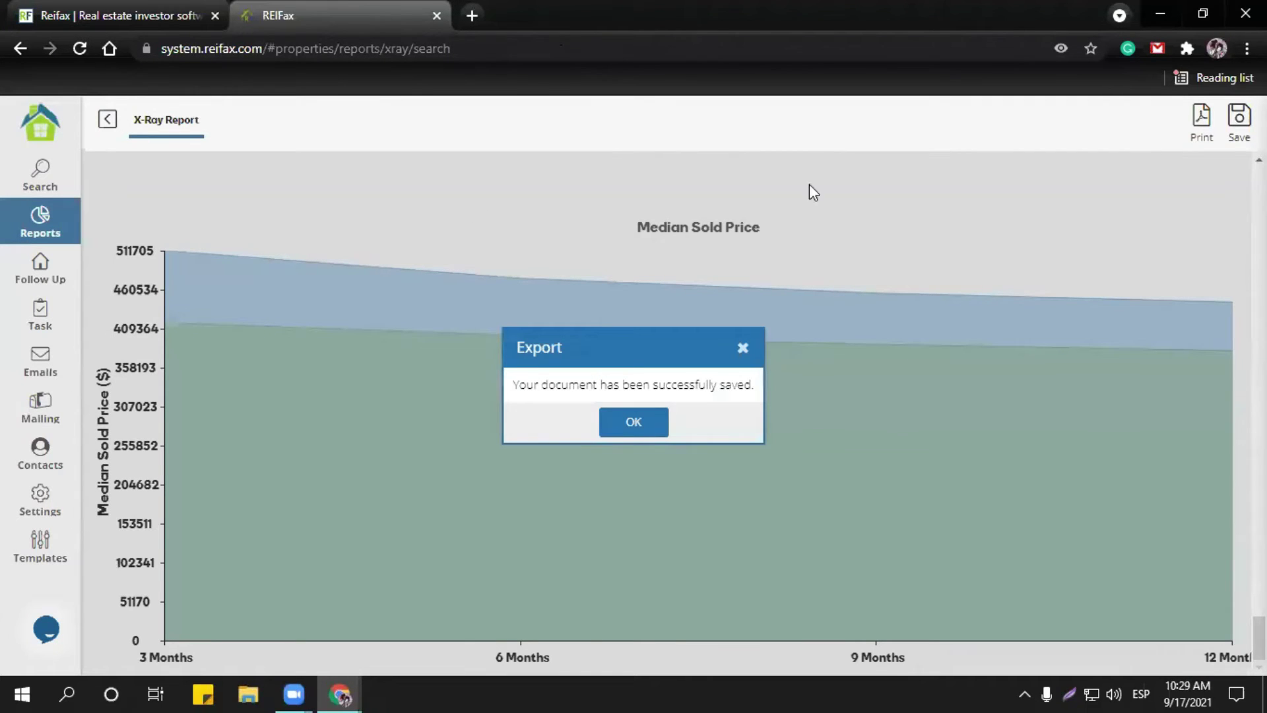
left_click(634, 423)
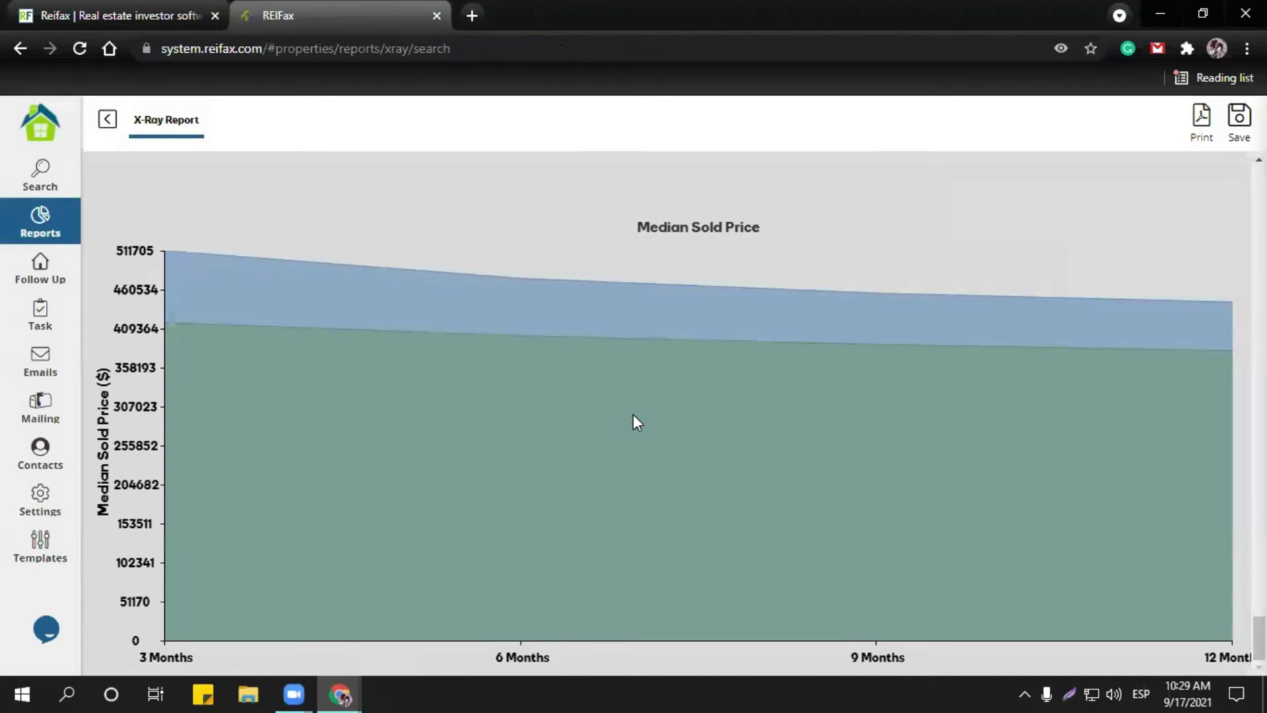
- Leave the X-Ray Report for the property search and erase the drawn area from the Miami-Dade map
scroll(785, 459, "up", 7)
scroll(520, 505, "up", 10)
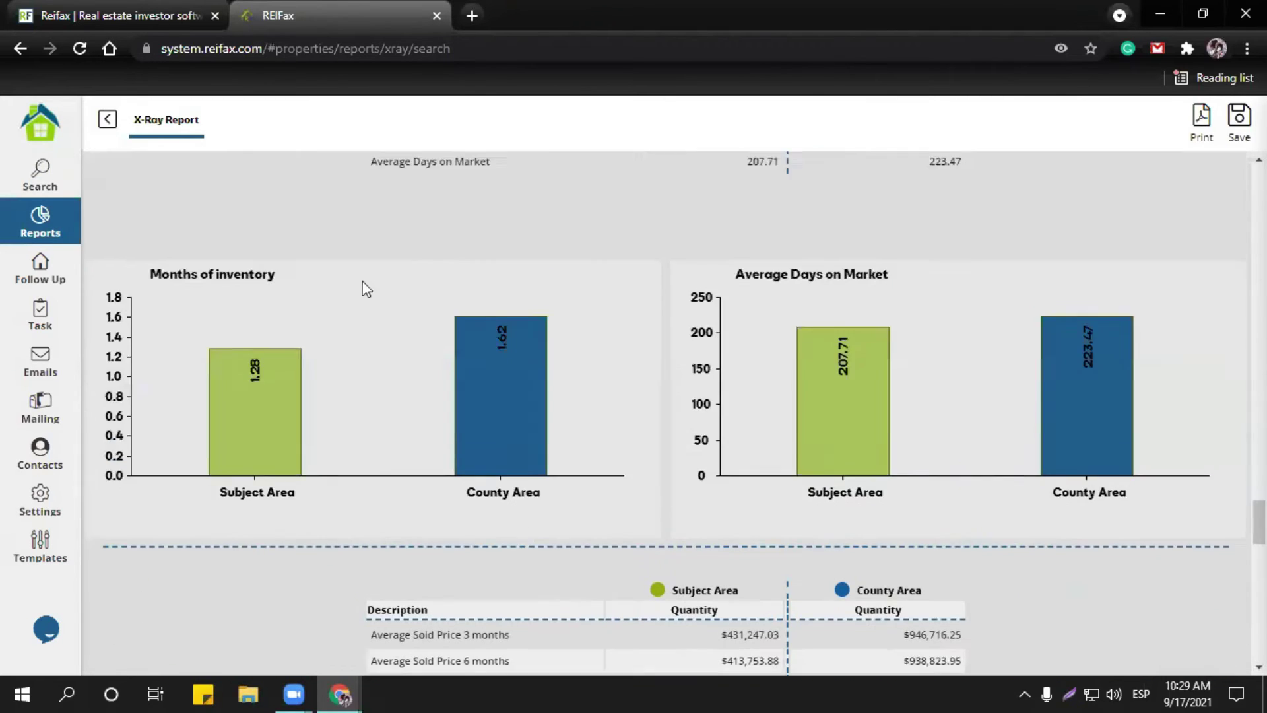
scroll(330, 283, "up", 15)
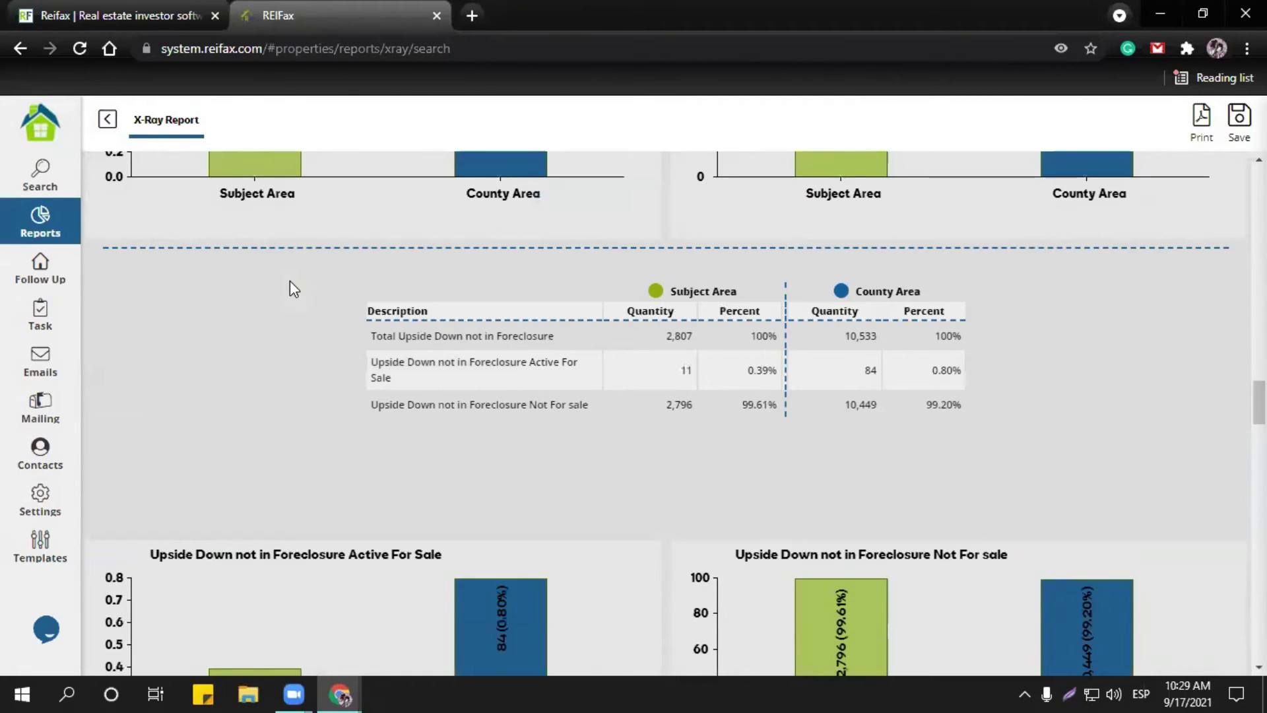
scroll(290, 281, "up", 20)
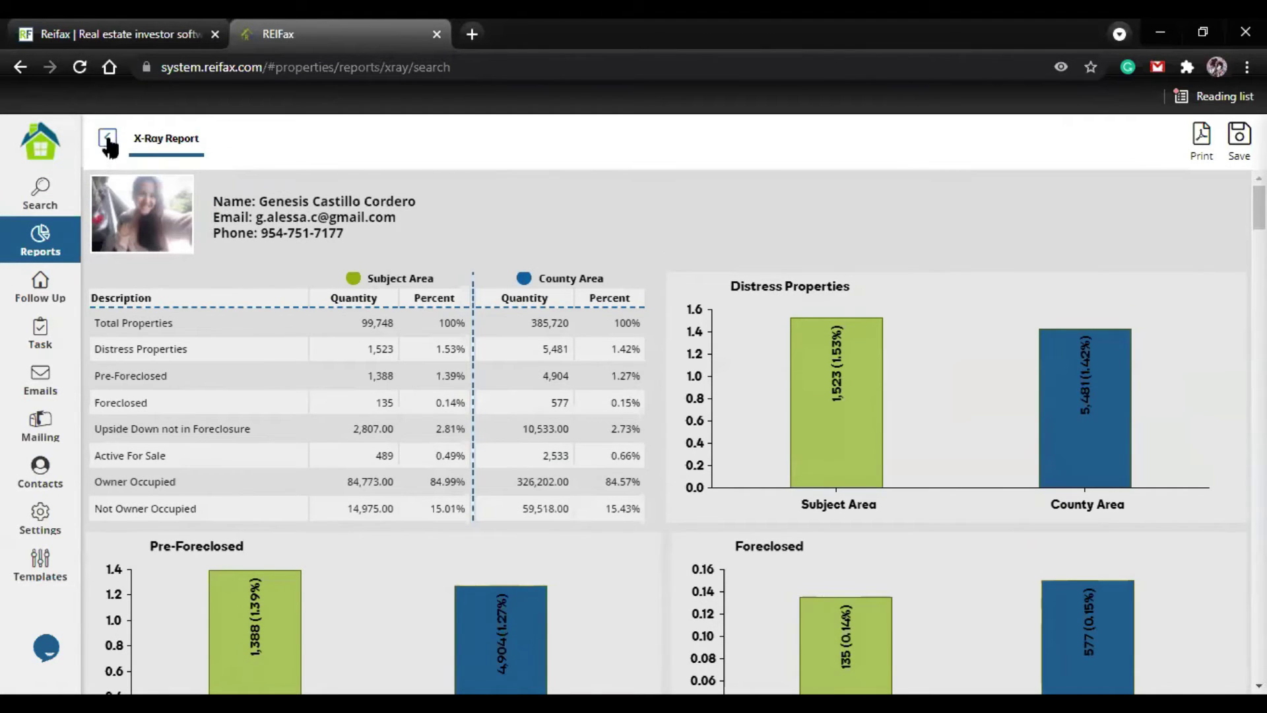
left_click(20, 67)
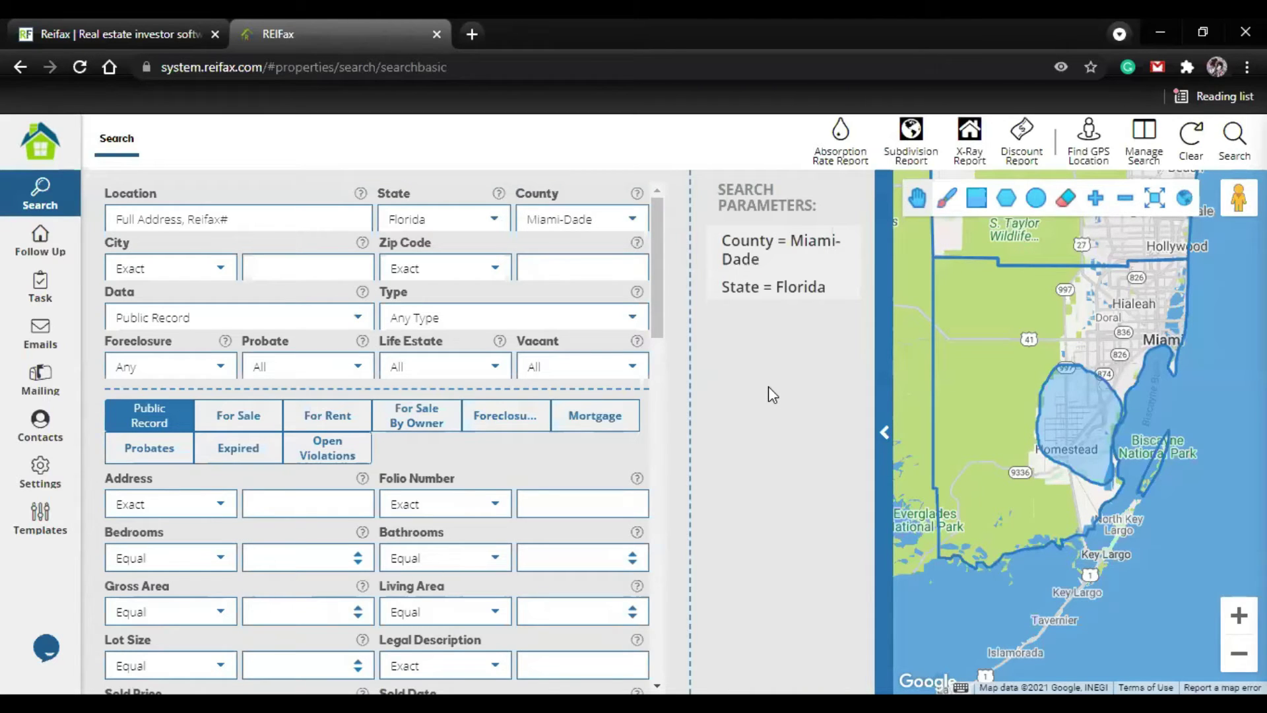
mouse_move(851, 284)
left_click(1065, 200)
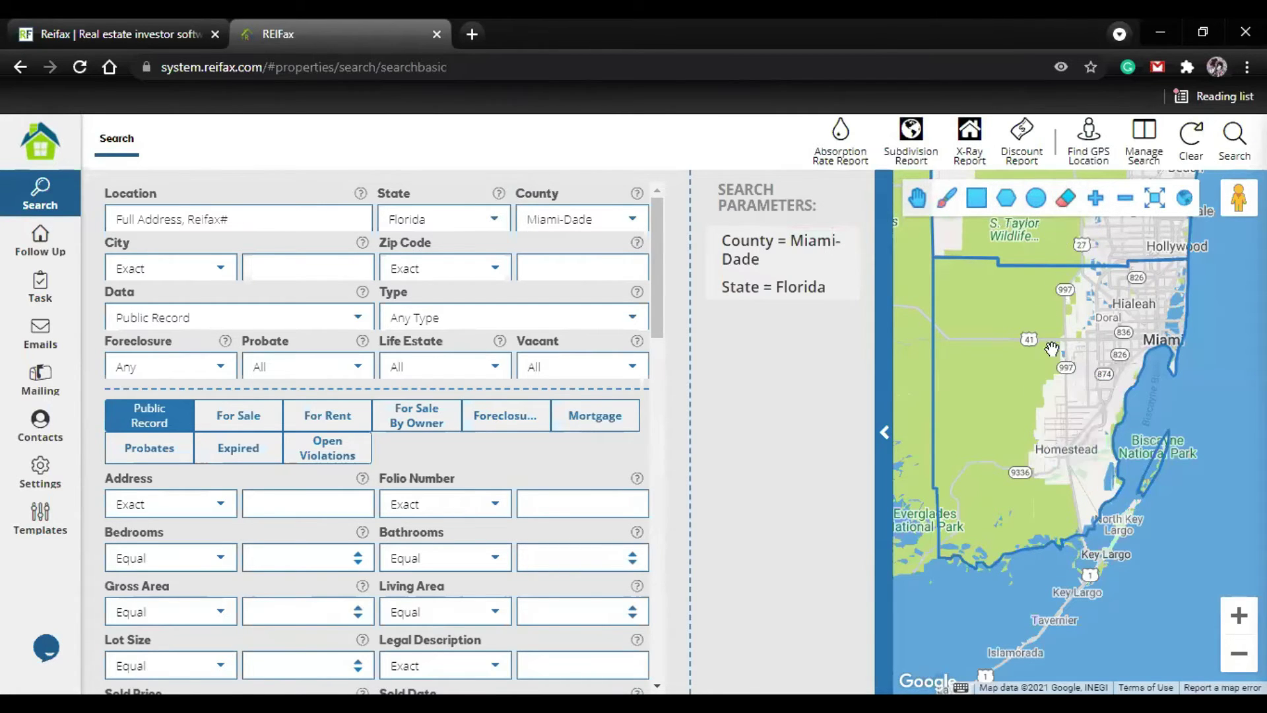
- Draw a closed four-sided polygon on the map between Homestead and Miami as the search area
left_click(1006, 198)
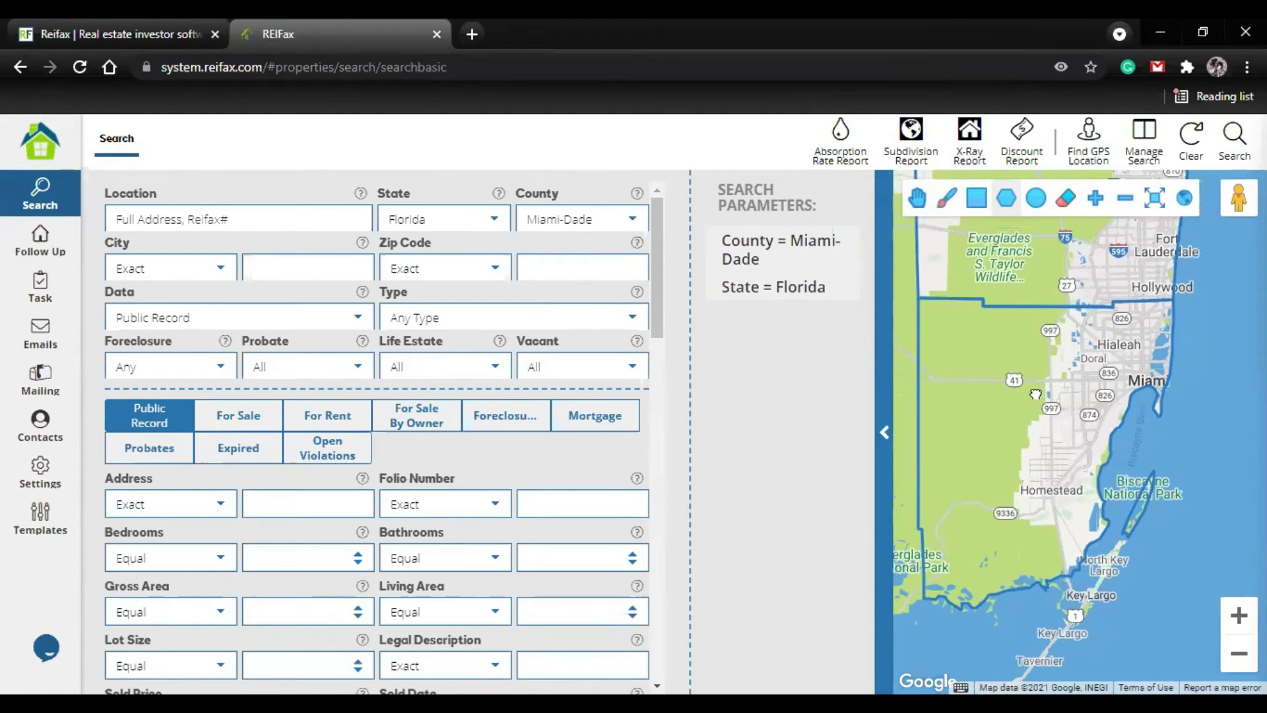
left_click(1040, 389)
left_click(1015, 446)
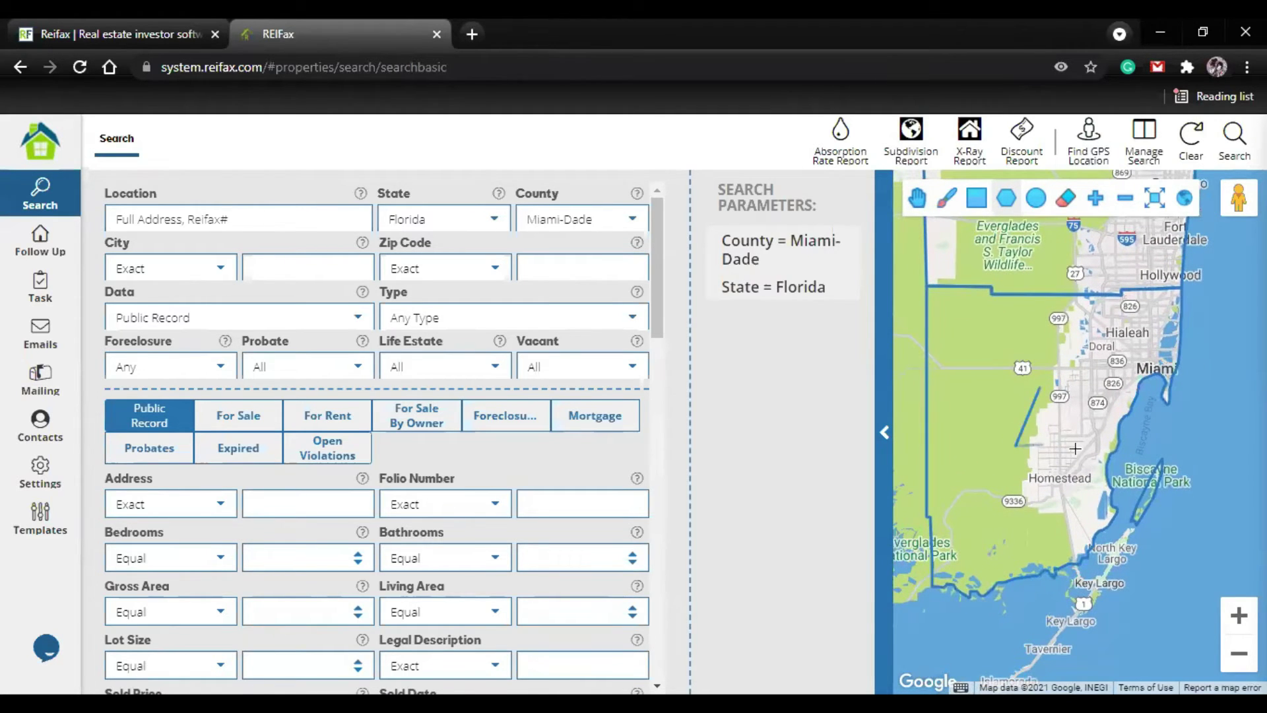
left_click(1107, 457)
left_click(1124, 382)
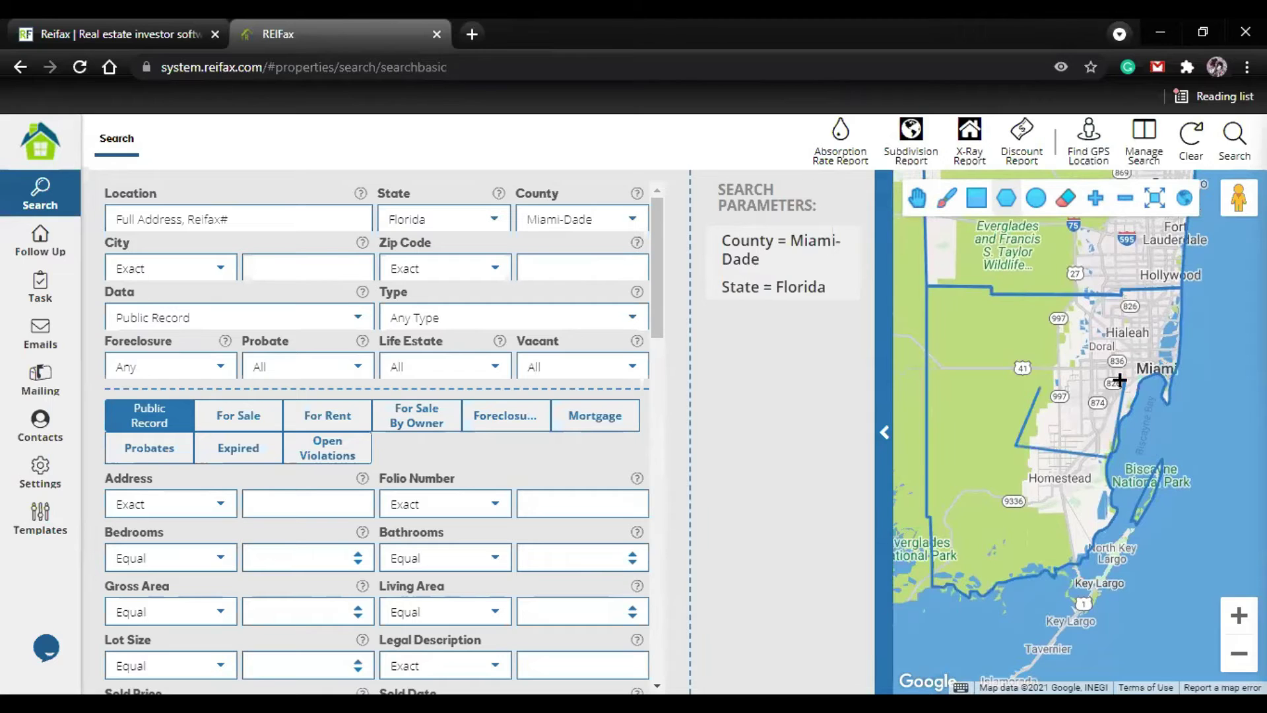
left_click(1041, 388)
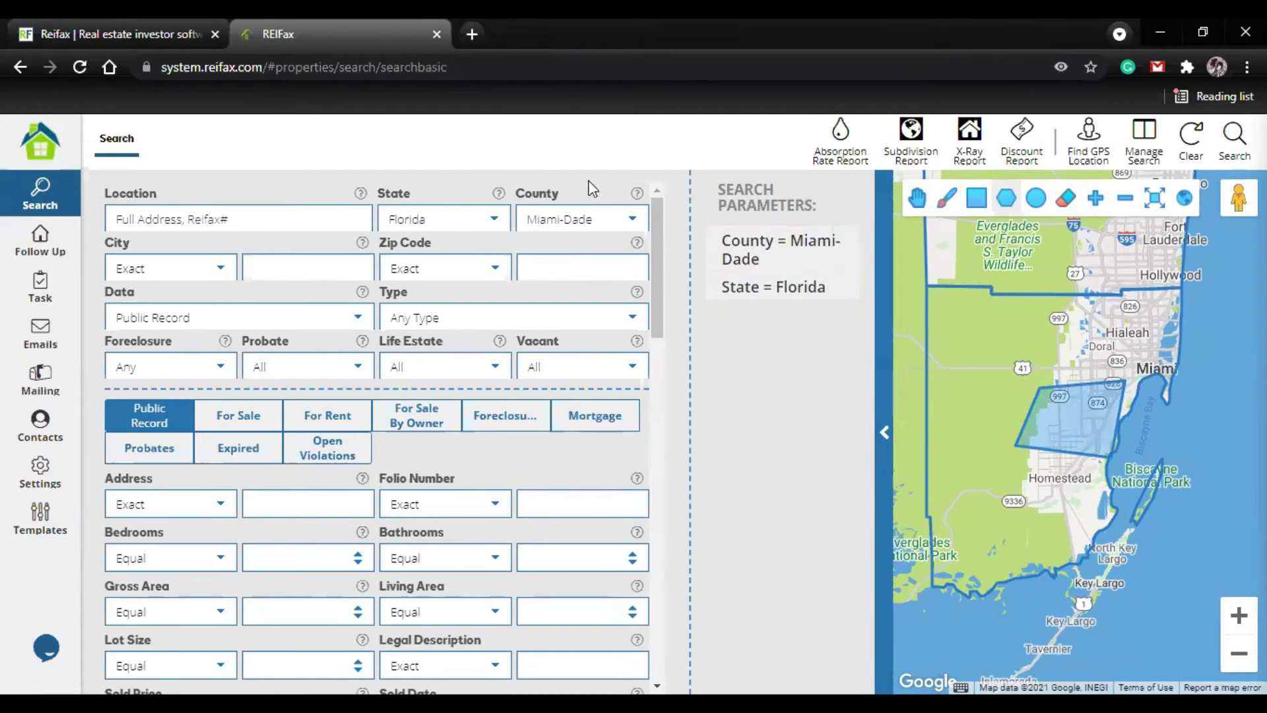
- Run a Subdivision Report for the Condo/Town/Villa property type
left_click(909, 158)
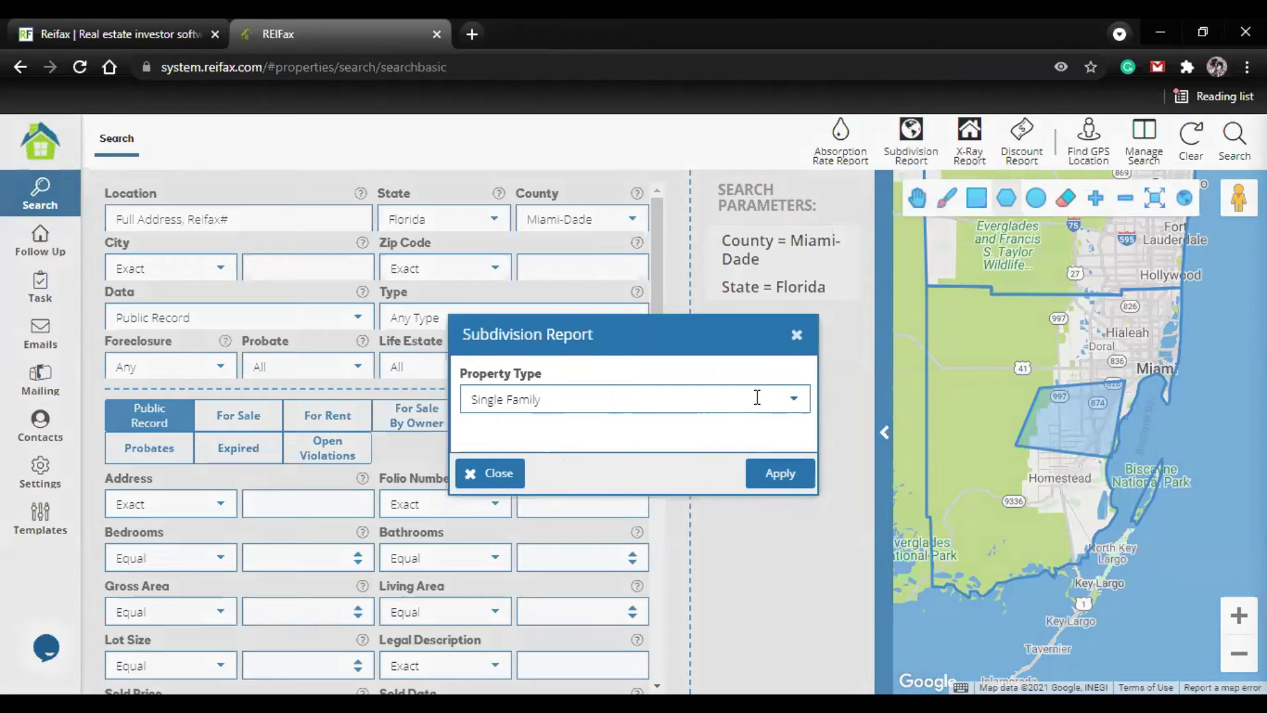
left_click(794, 399)
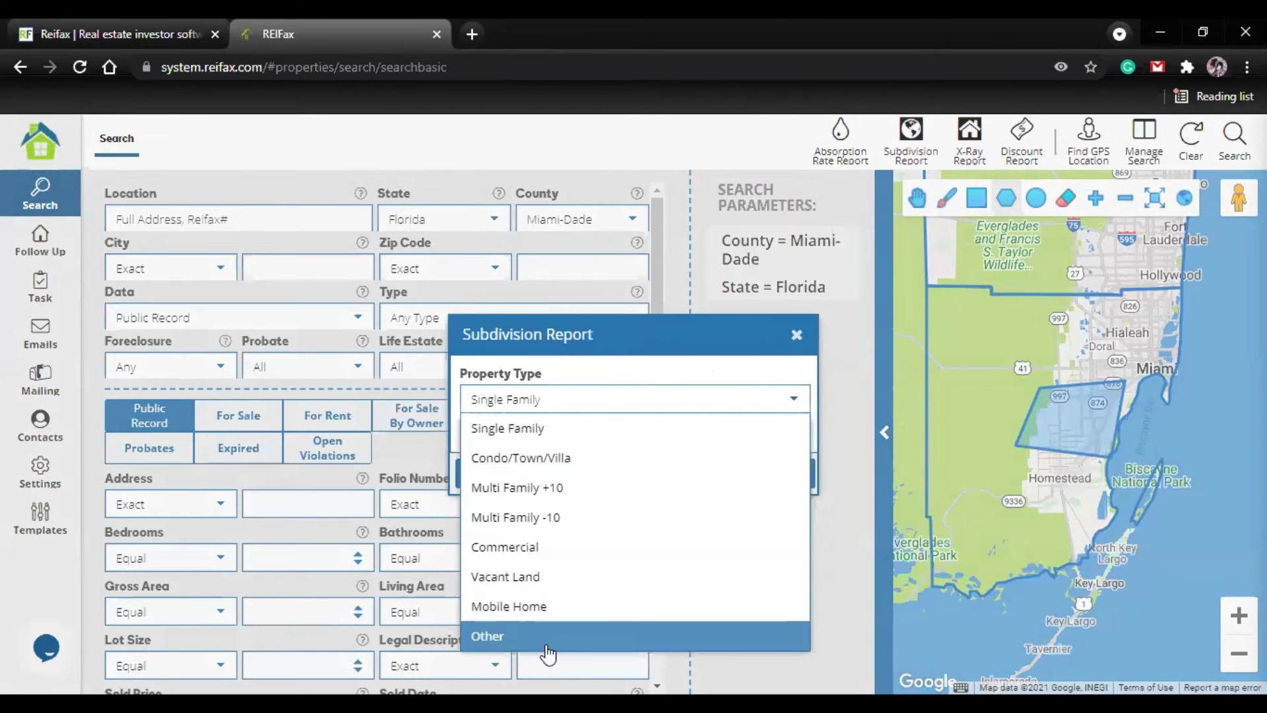
left_click(546, 462)
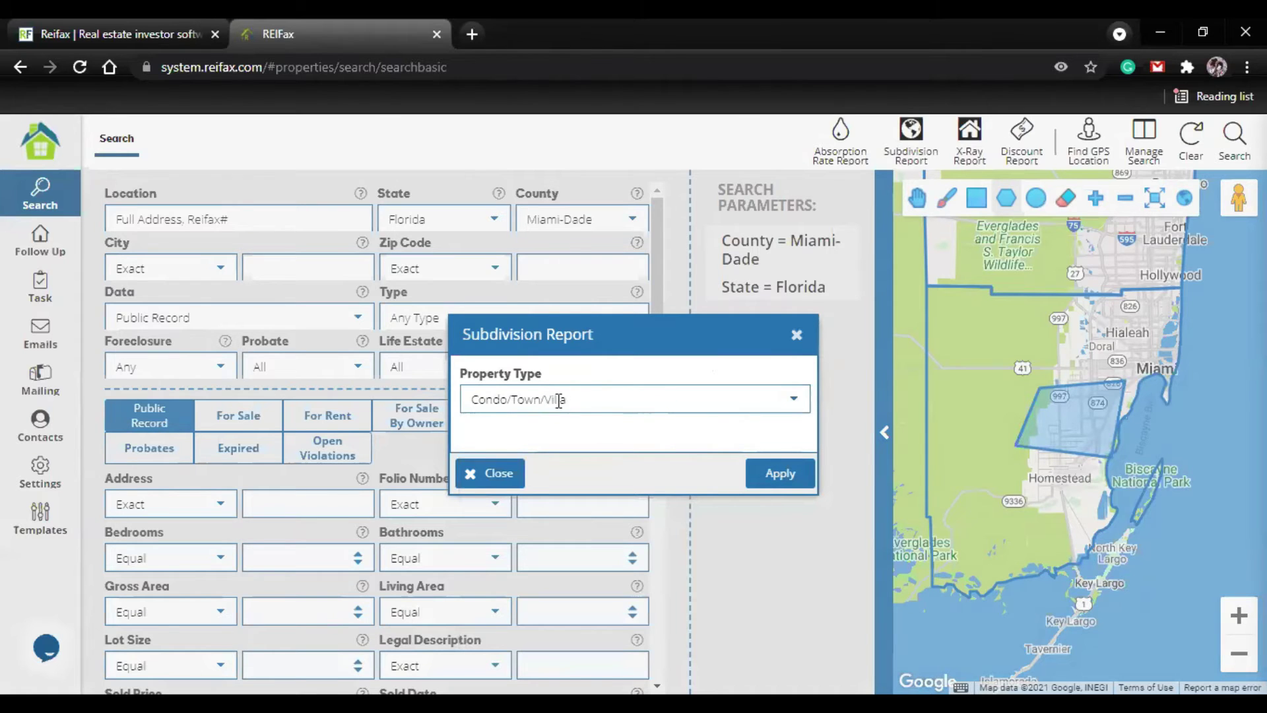
left_click(781, 482)
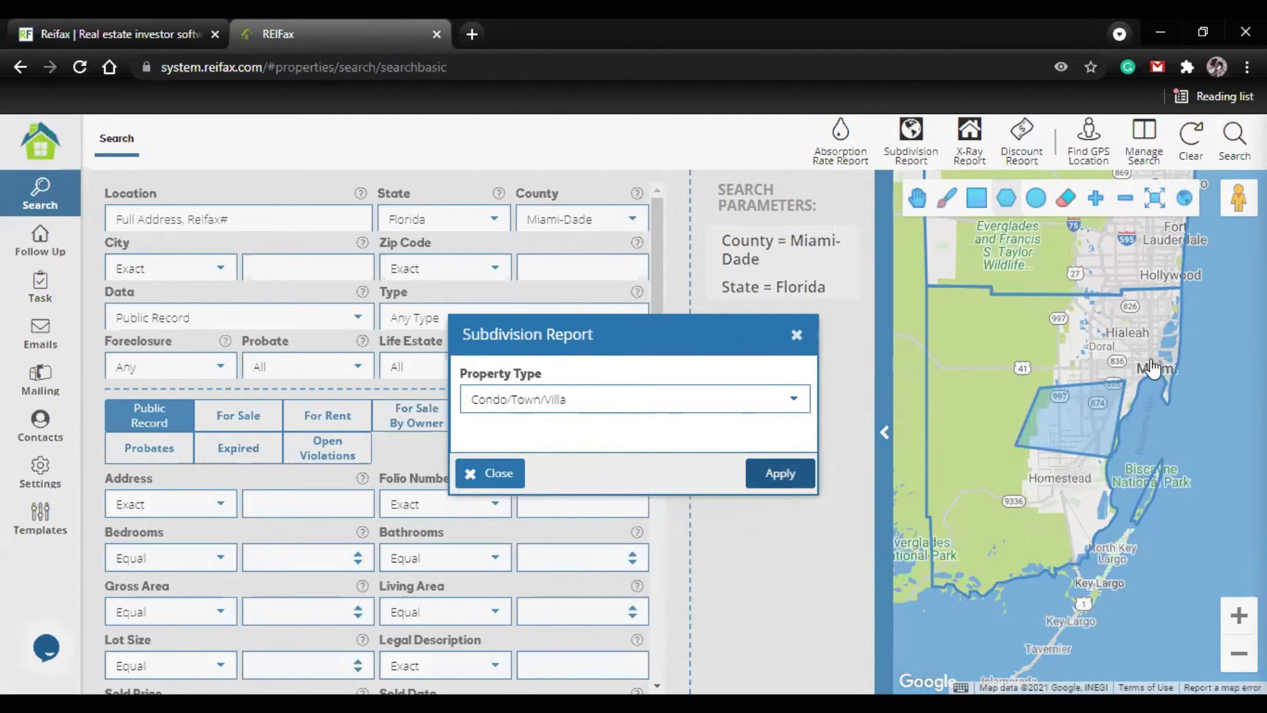
left_click(781, 474)
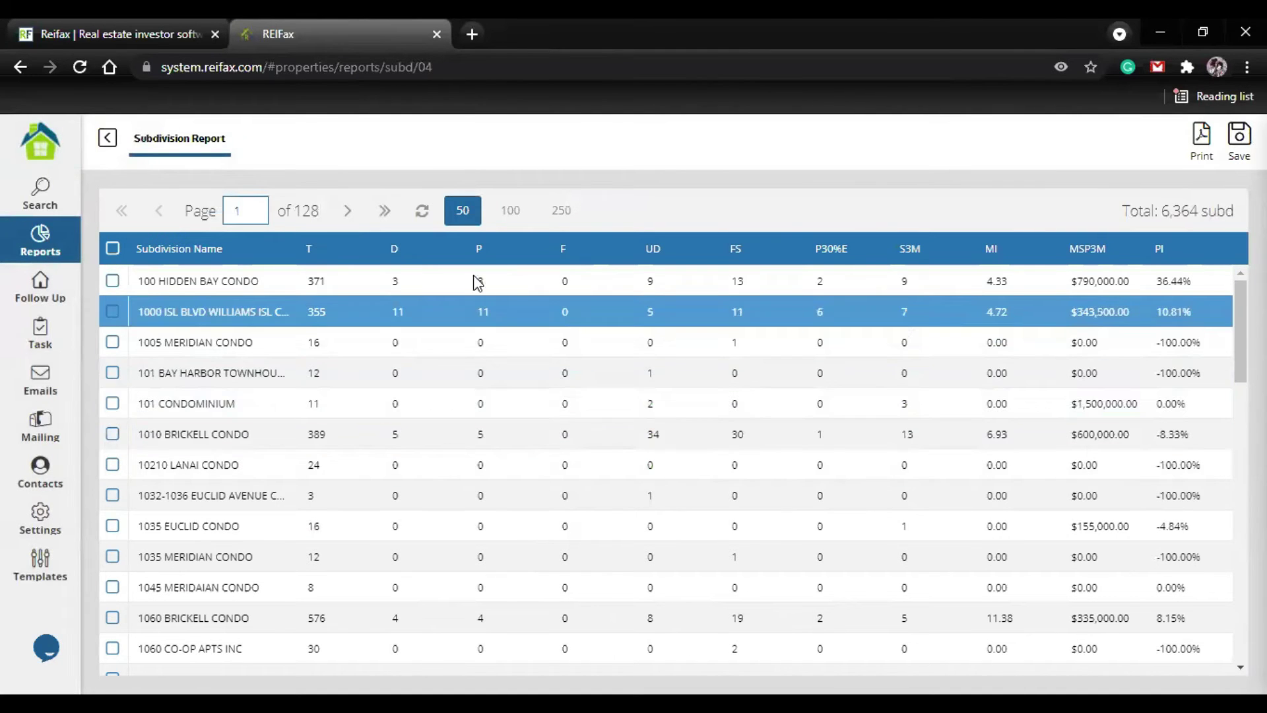
- Examine the total number of subdivisions and several subdivision names in the report
left_click_drag(1156, 213, 1234, 212)
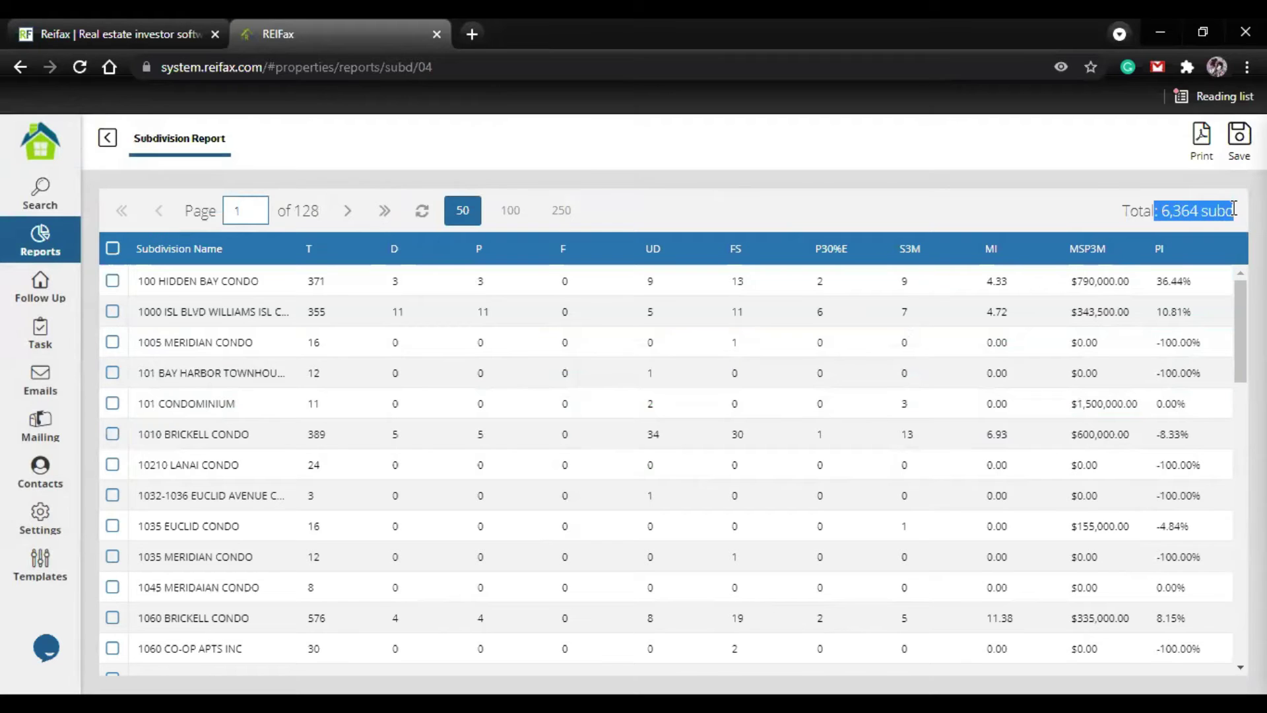
left_click(1083, 218)
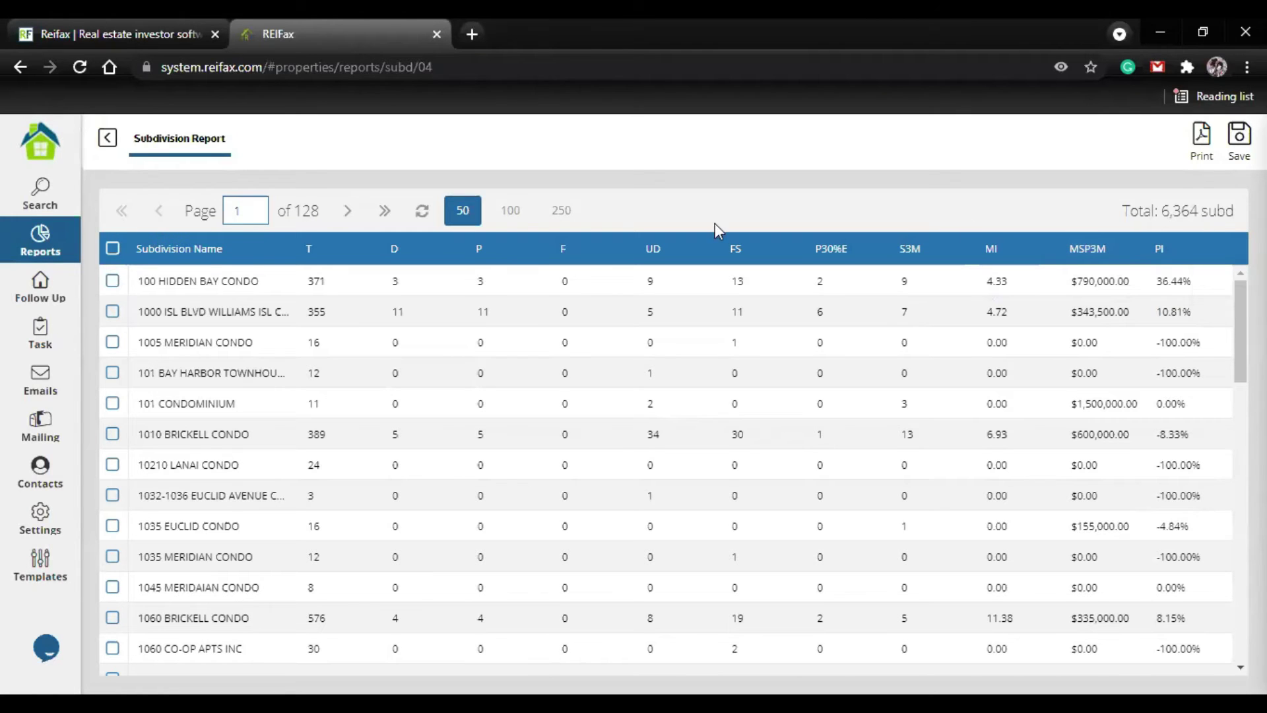
left_click(188, 313)
left_click(198, 403)
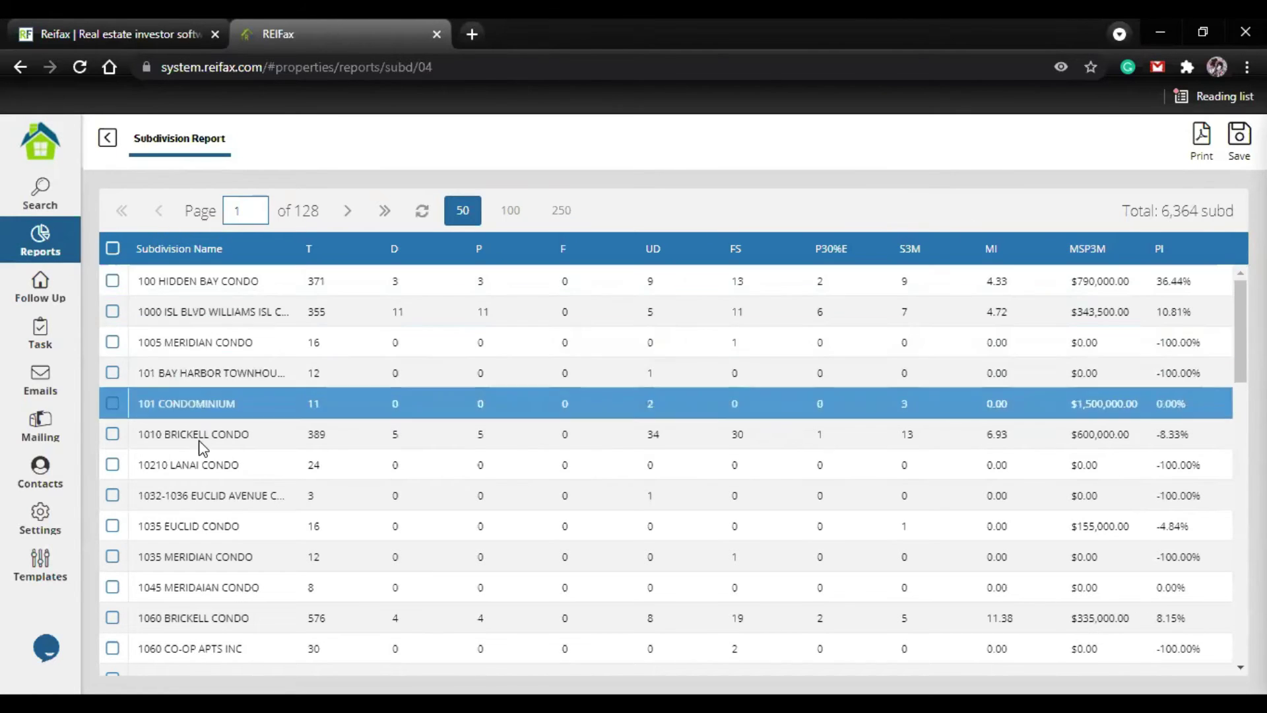
left_click(212, 496)
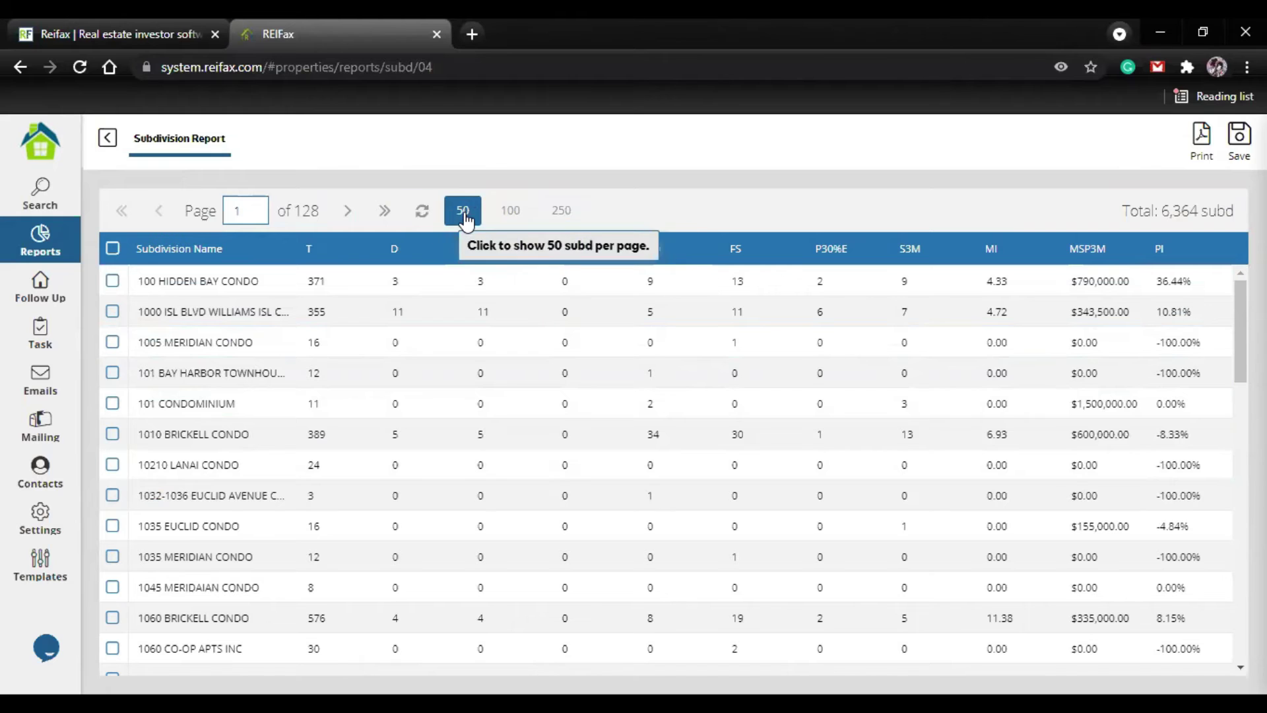
- Show 100 subdivisions per page and sort them by pre-foreclosed properties, trying ascending order before settling on descending
left_click(523, 220)
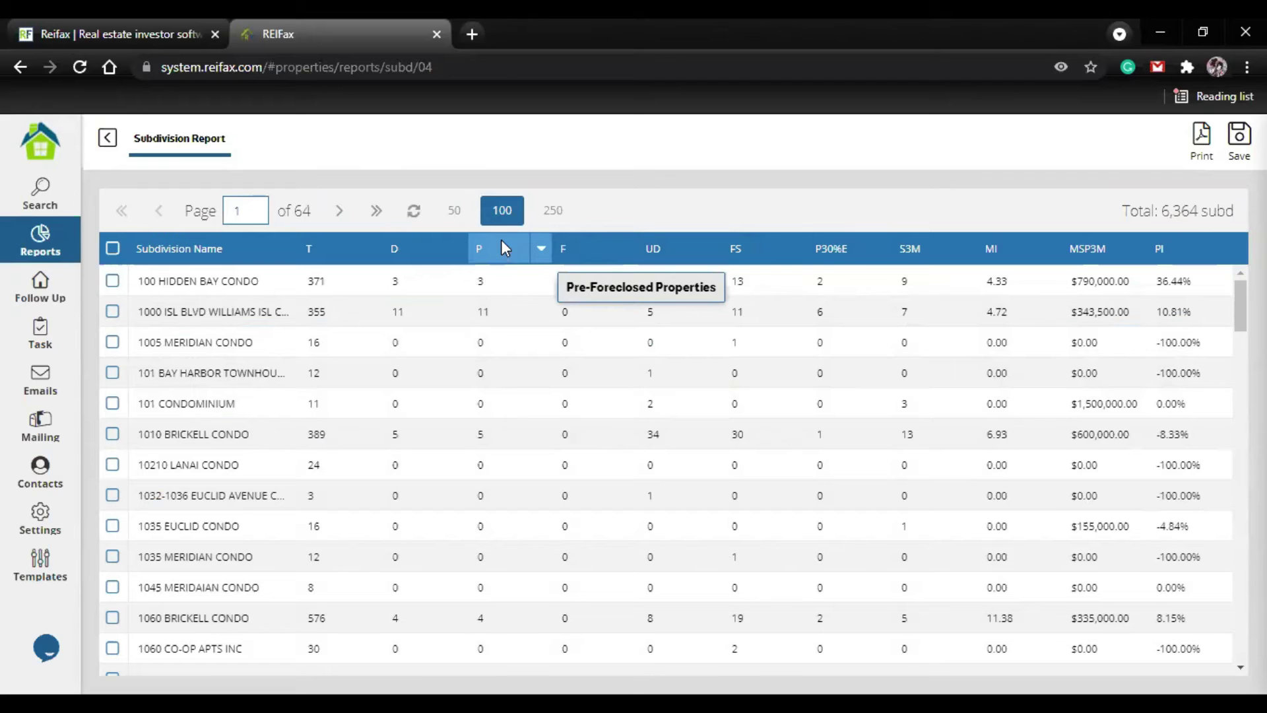
left_click(543, 251)
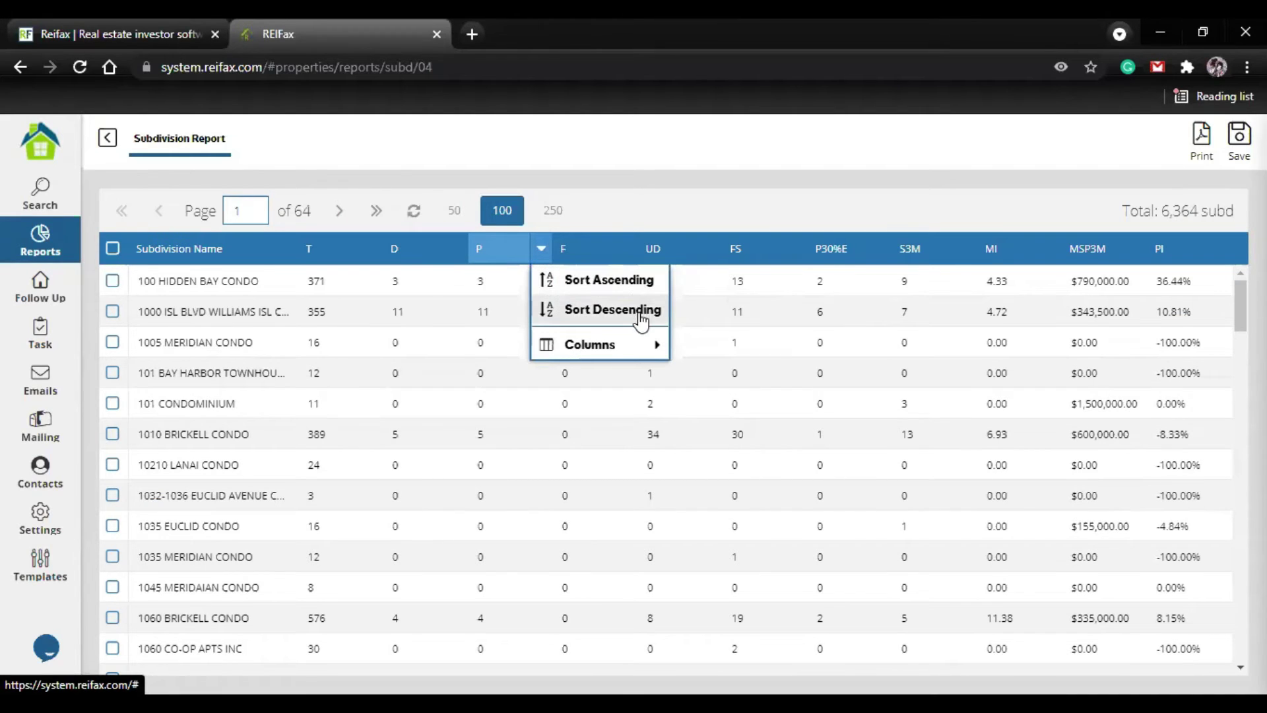
left_click(632, 291)
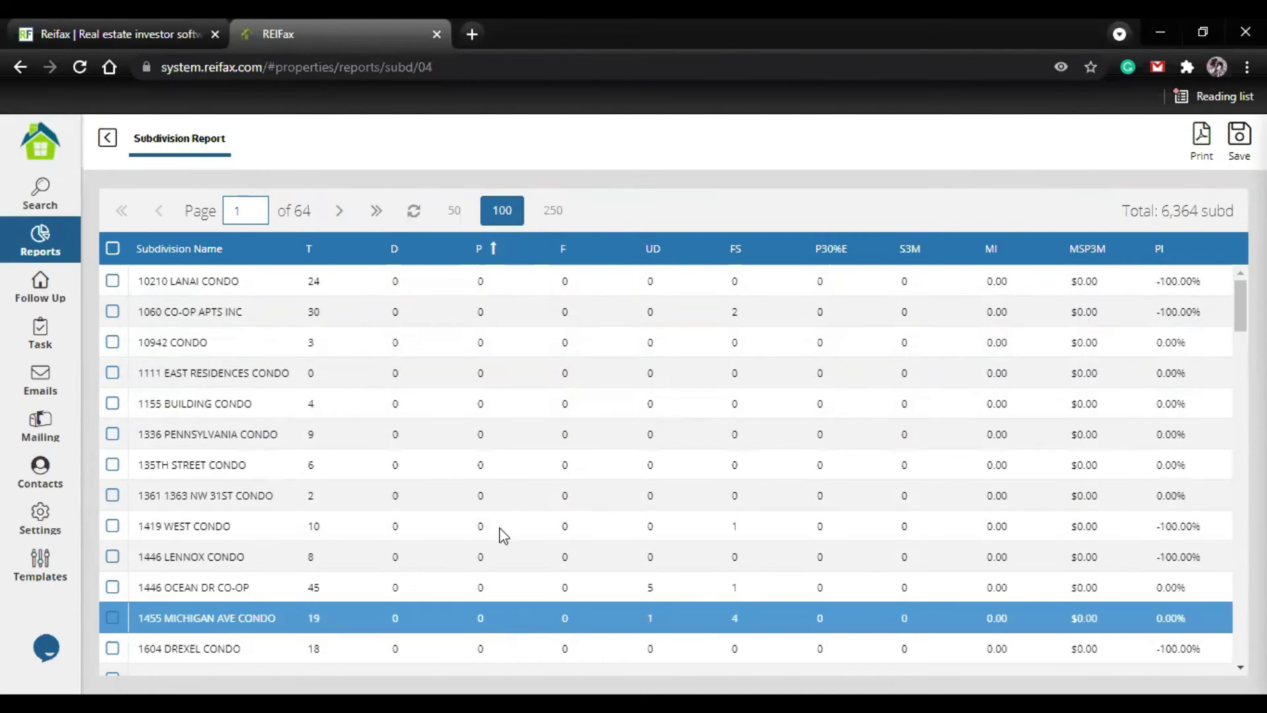
left_click(541, 258)
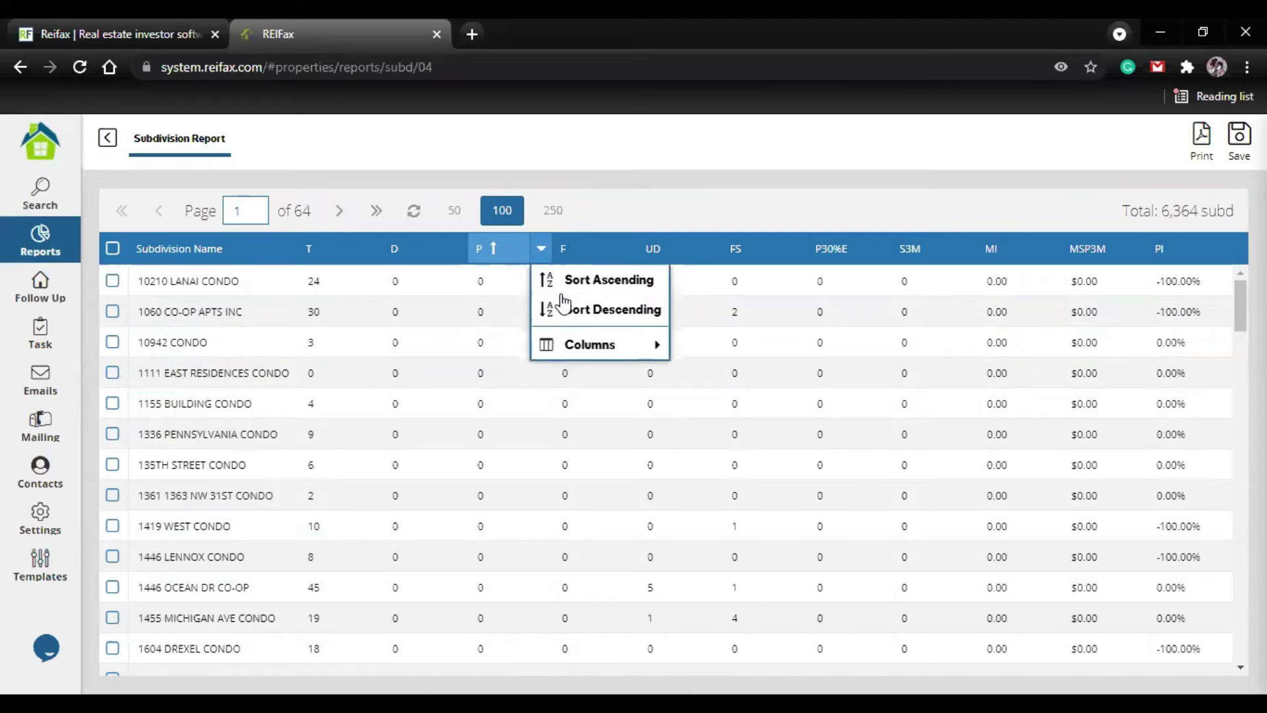
left_click(569, 303)
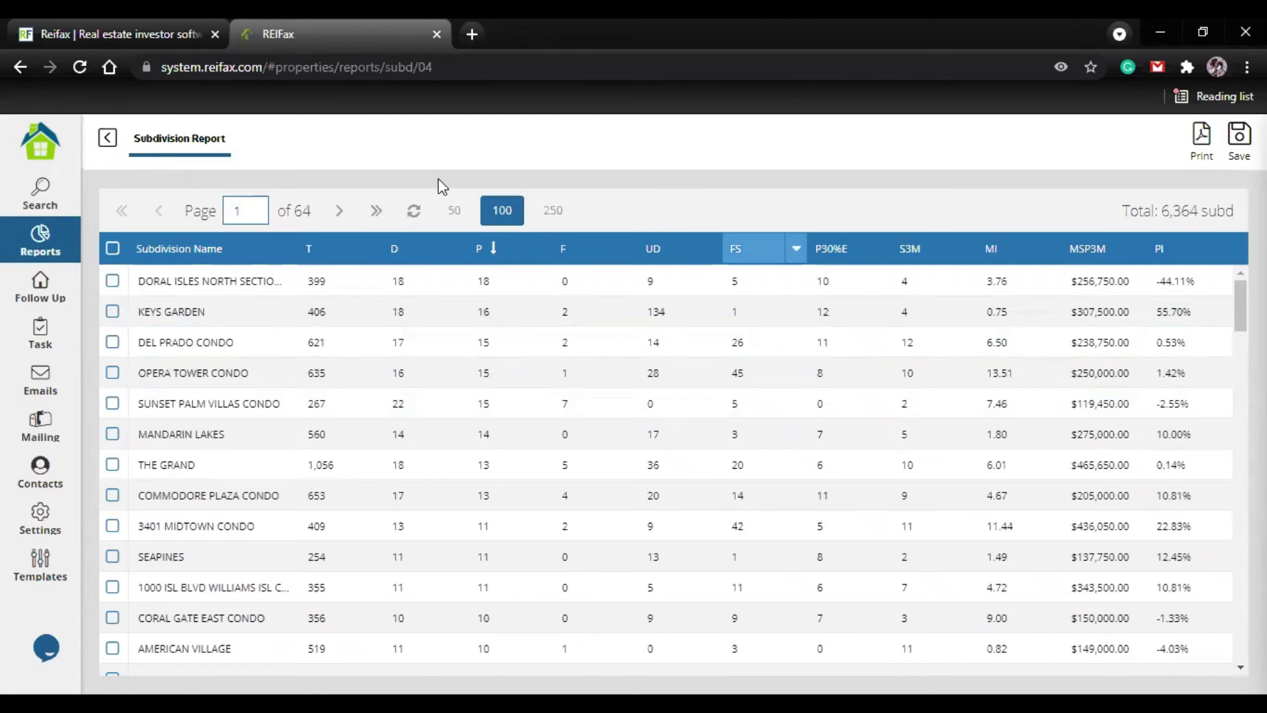
- Look through the sorted subdivisions and check the number of report pages
scroll(241, 373, "down", 2)
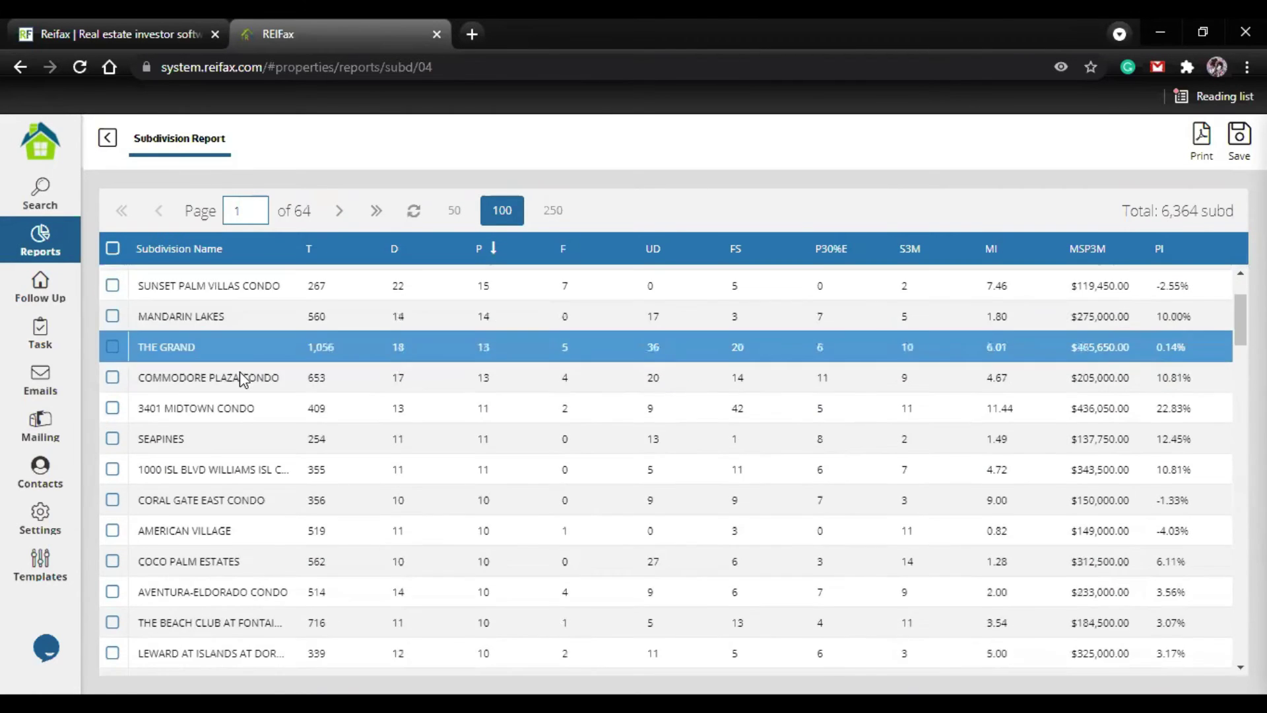
scroll(241, 373, "down", 3)
scroll(242, 369, "up", 5)
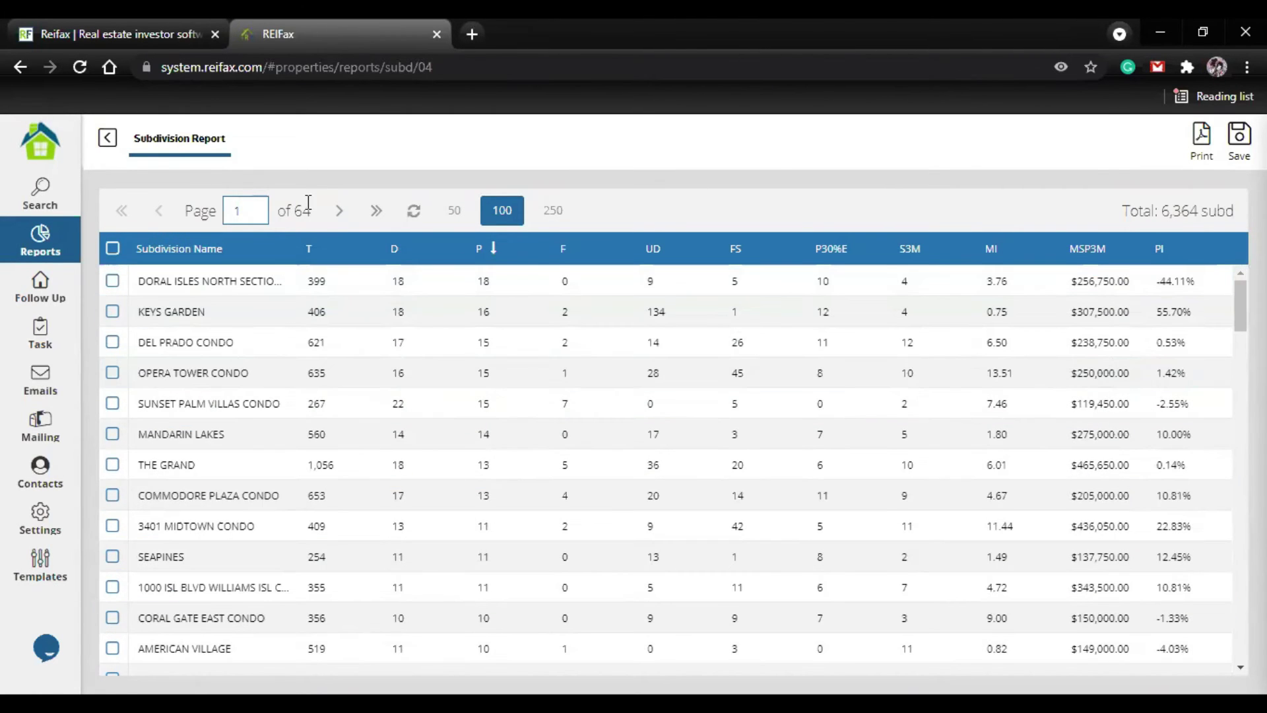
left_click_drag(310, 207, 293, 211)
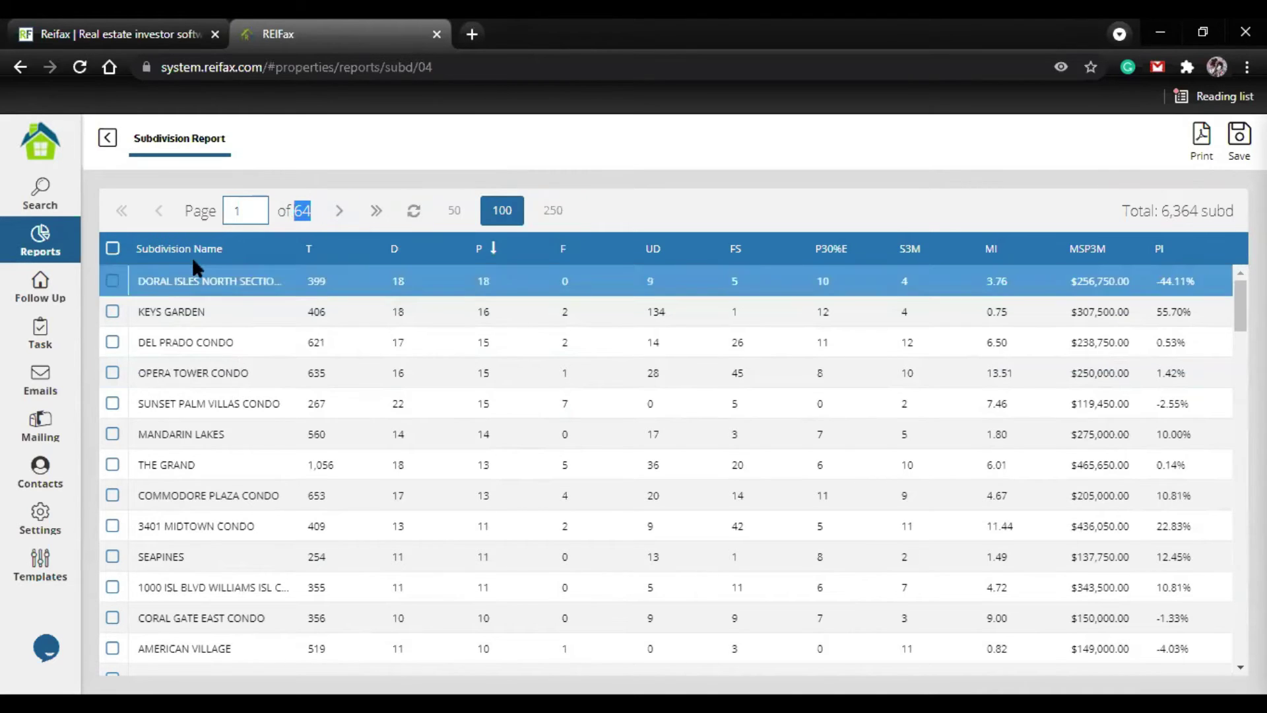
- Select all subdivisions on the current report page and check the selected total
left_click(112, 249)
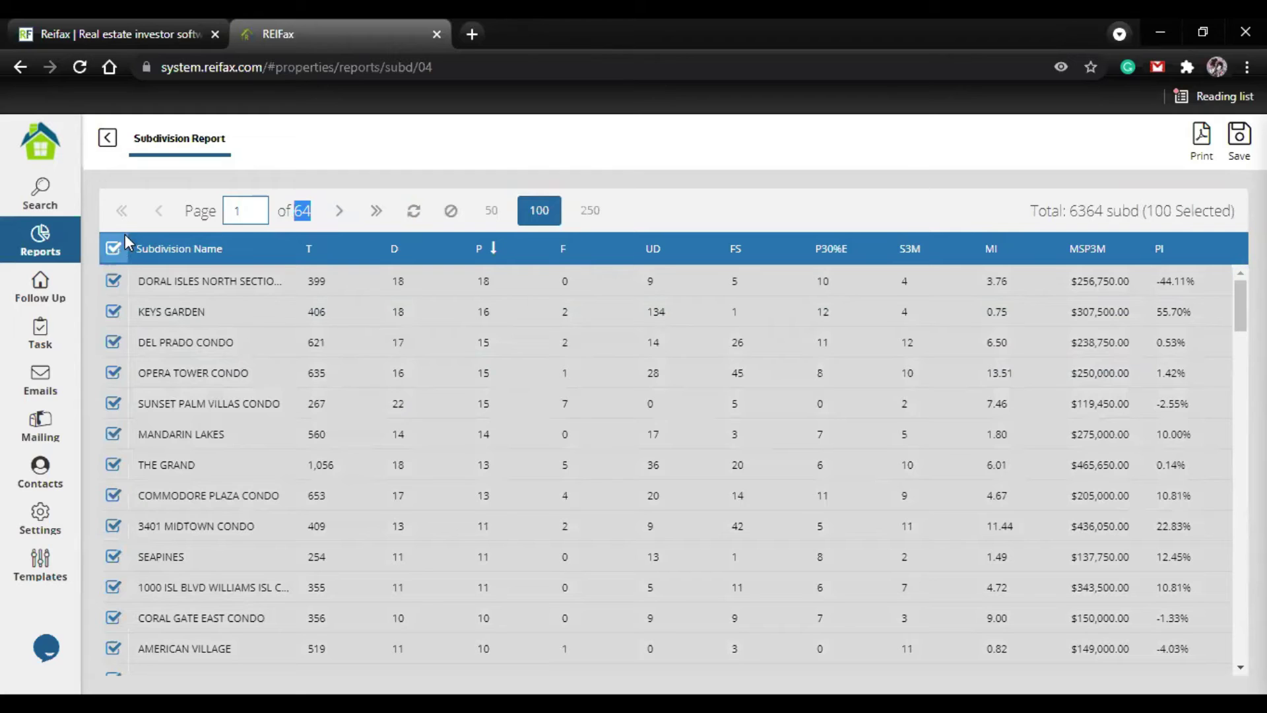
left_click_drag(1147, 211, 1230, 210)
left_click(1132, 176)
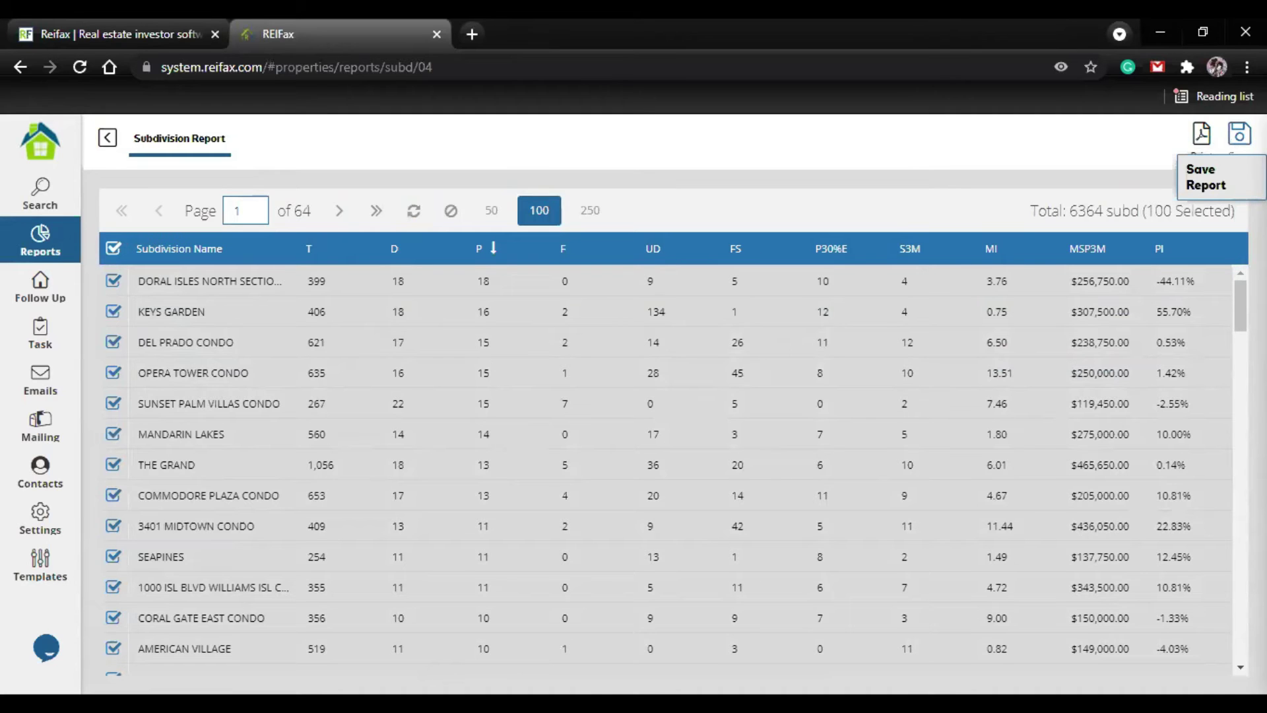
- Save the Subdivision Report under the file name "Subdivision report 1"
left_click(1240, 135)
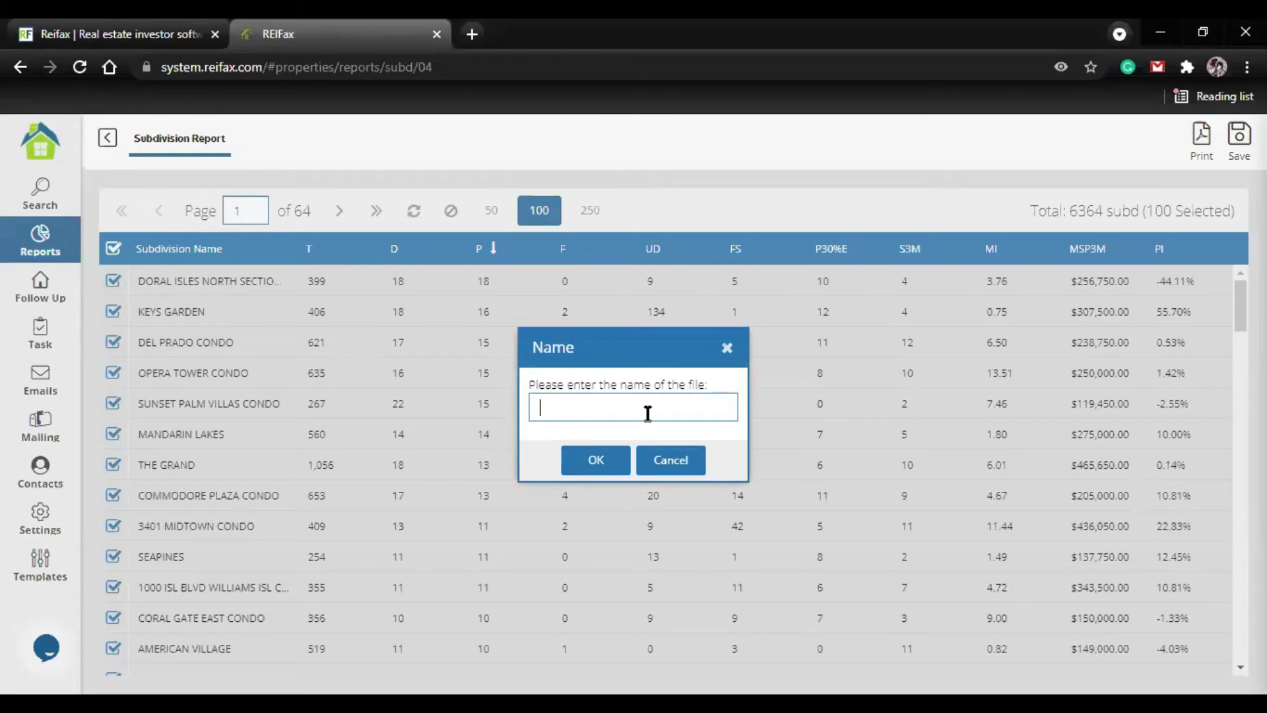
type("Subdivision repos")
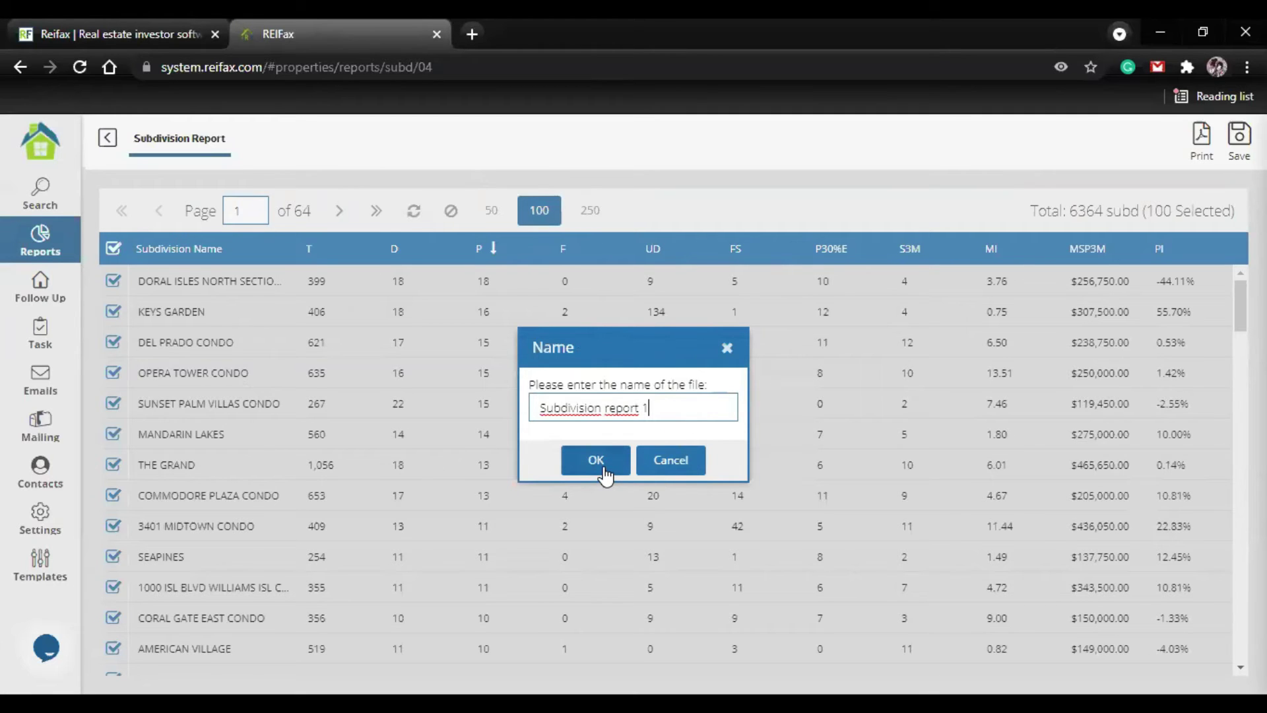
left_click(680, 468)
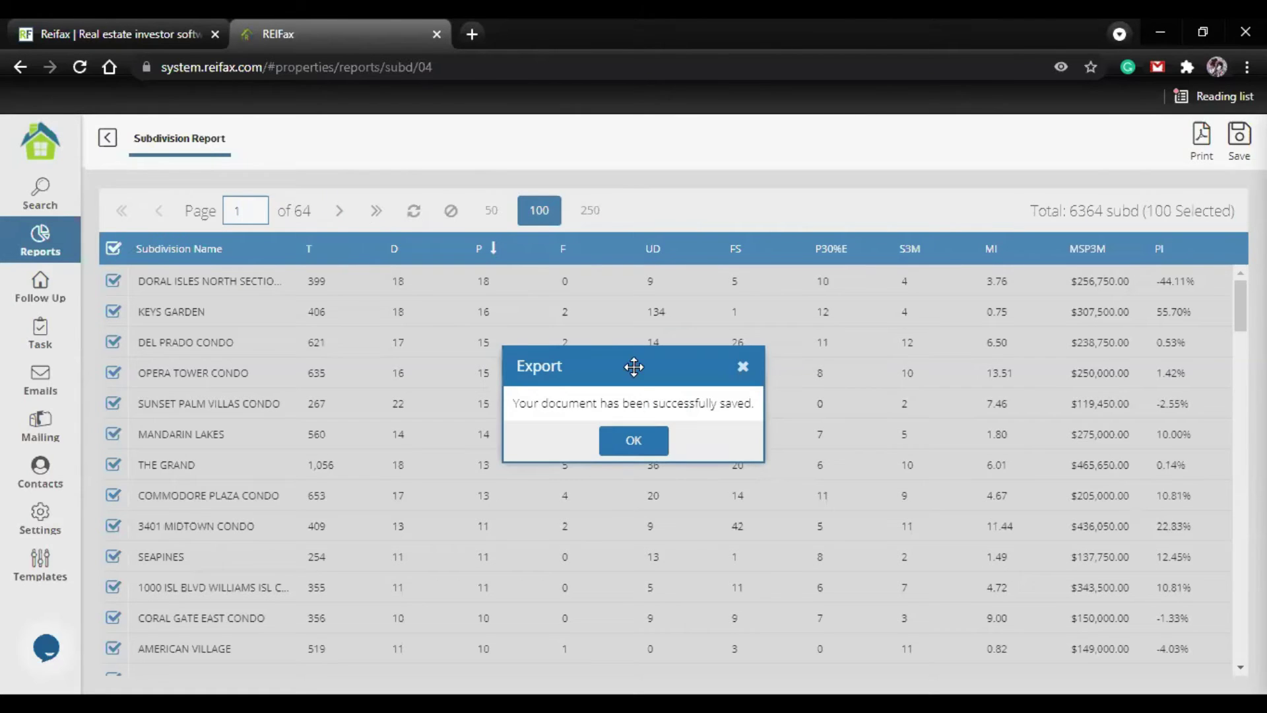
left_click(648, 443)
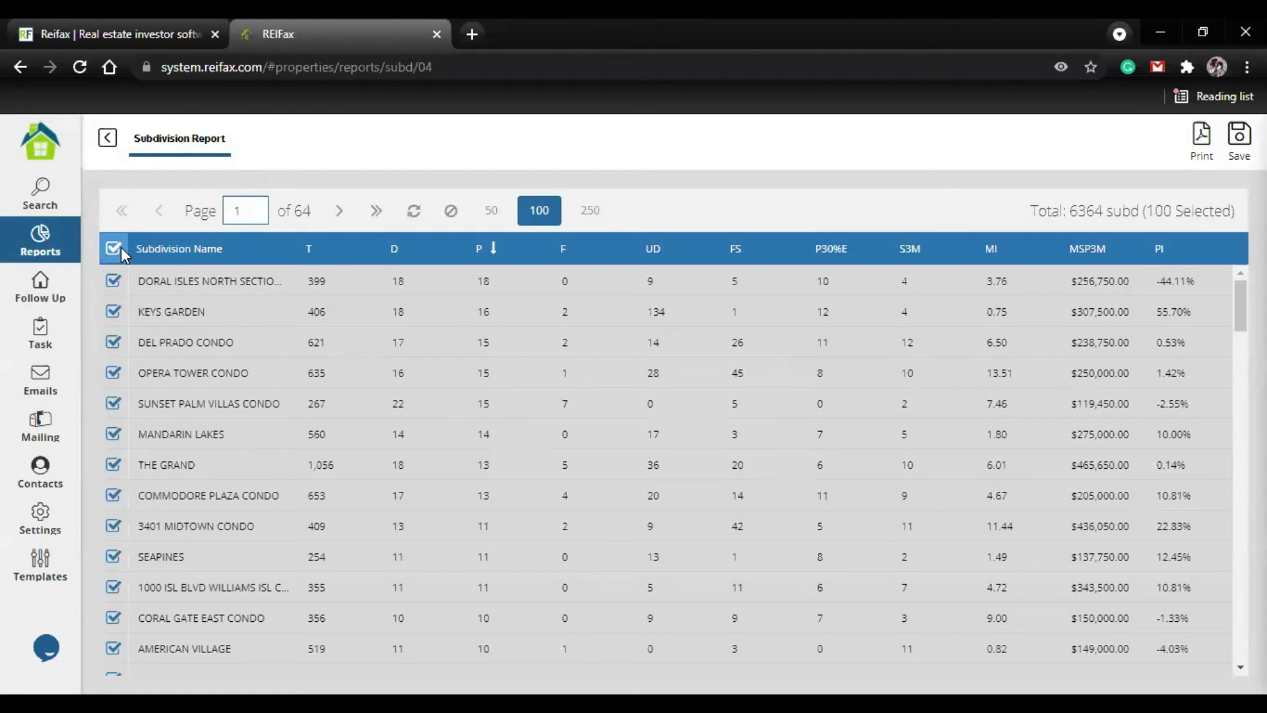
- Sort the subdivisions by median sold price in the last 3 months in descending order
left_click(113, 246)
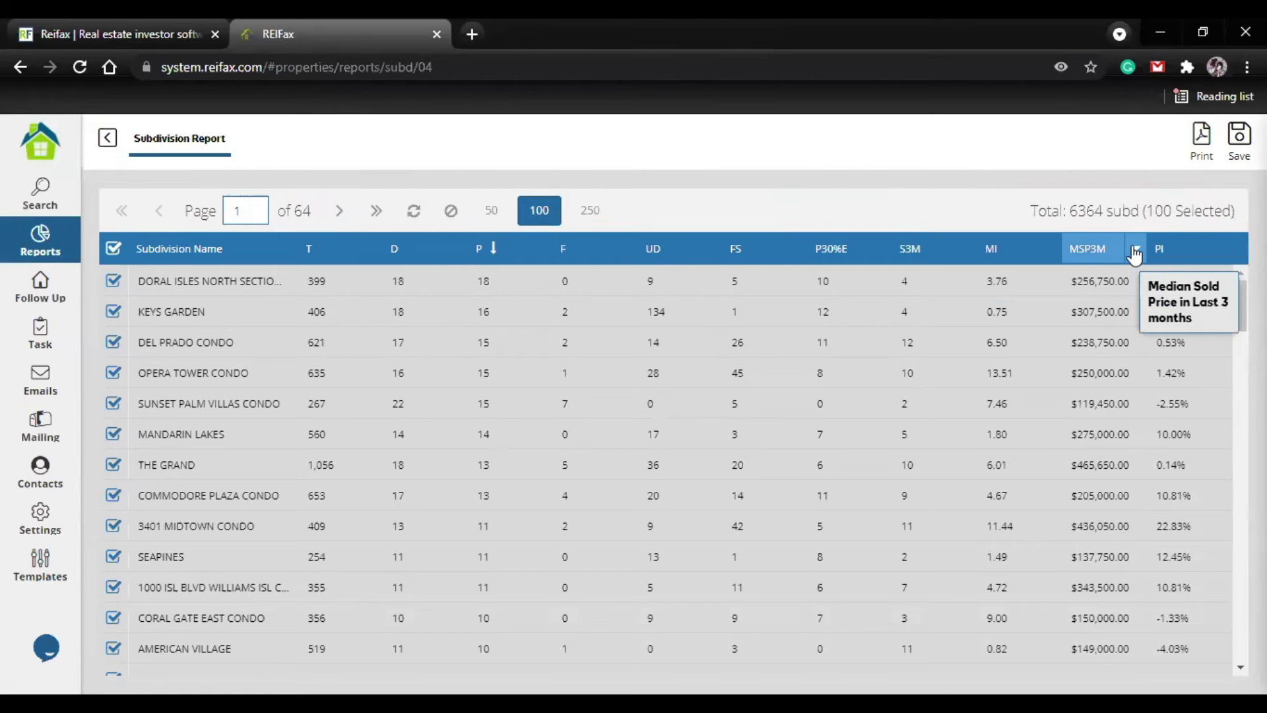
left_click(1137, 249)
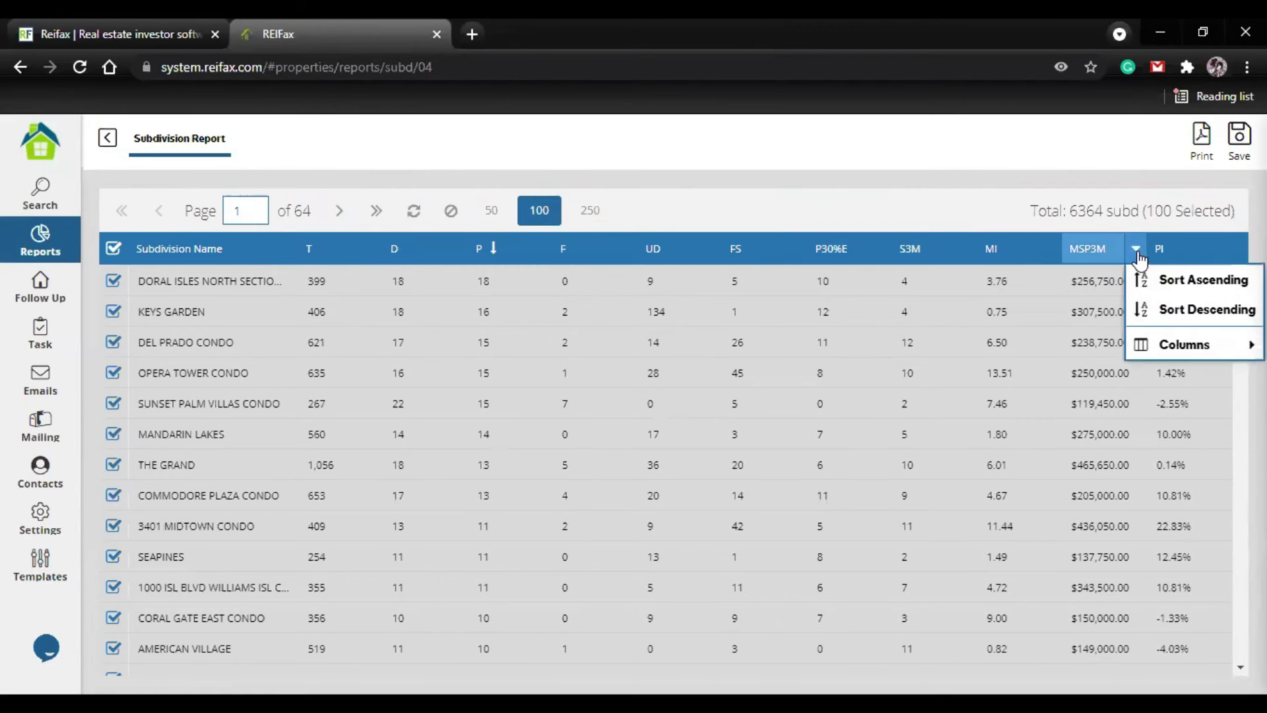
left_click(1178, 309)
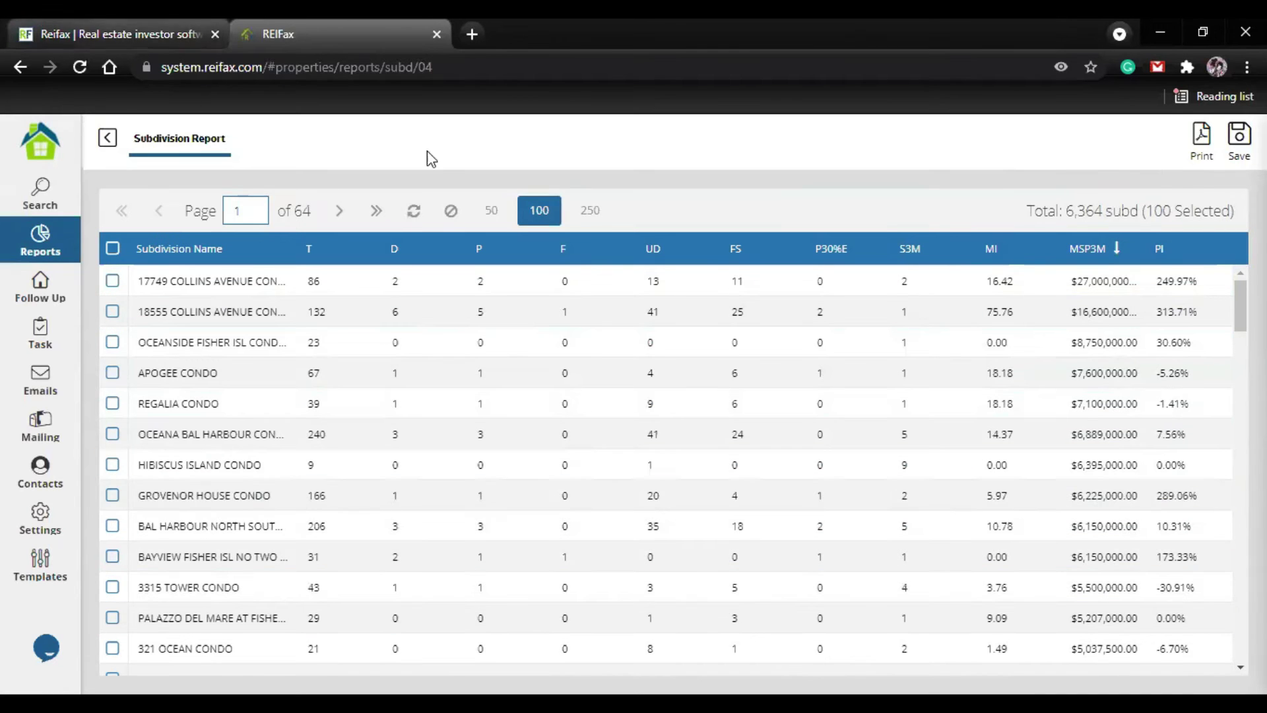
- Leave the Subdivision Report and run an Absorption Rate Report for the Single Family property type from the property search
left_click(103, 142)
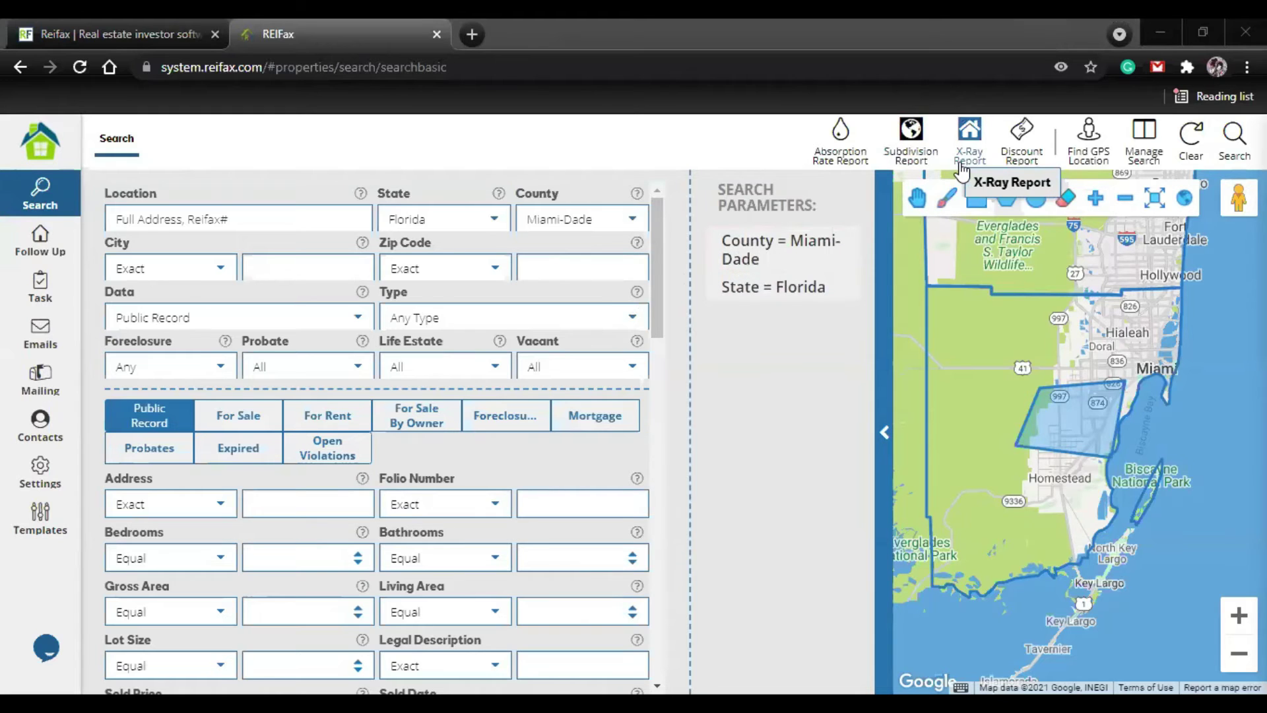
left_click(847, 165)
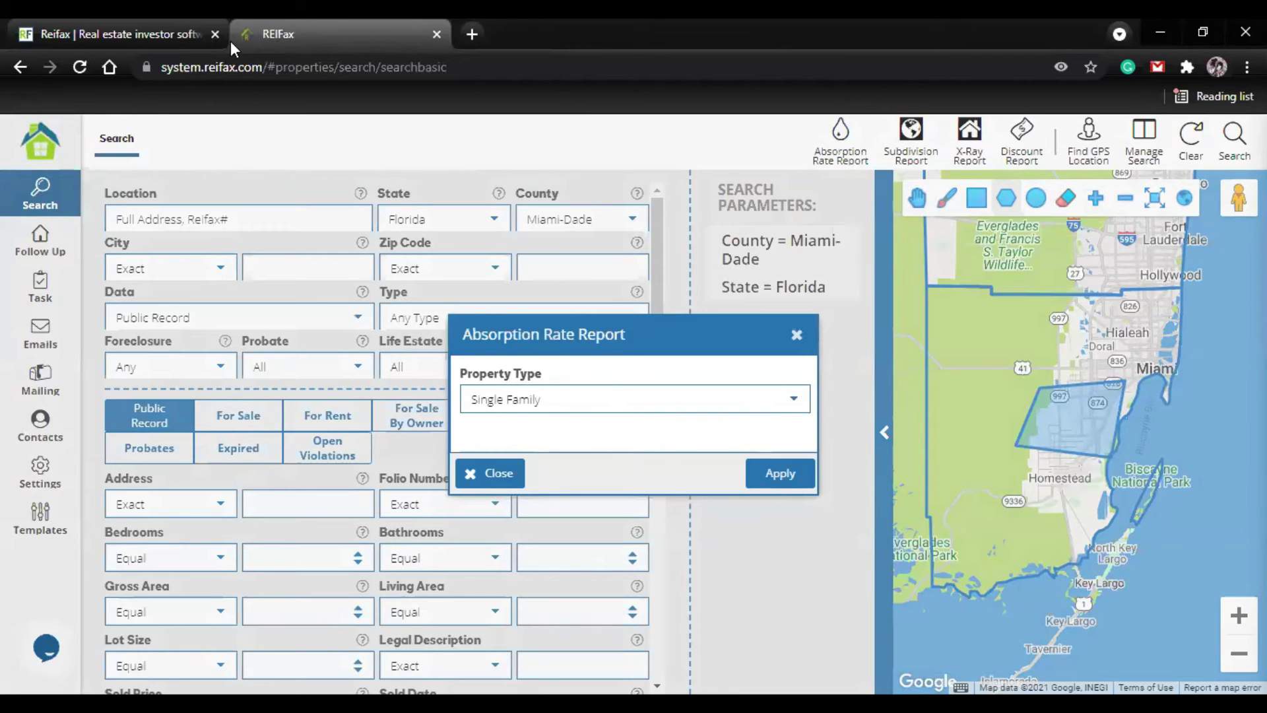
left_click(780, 481)
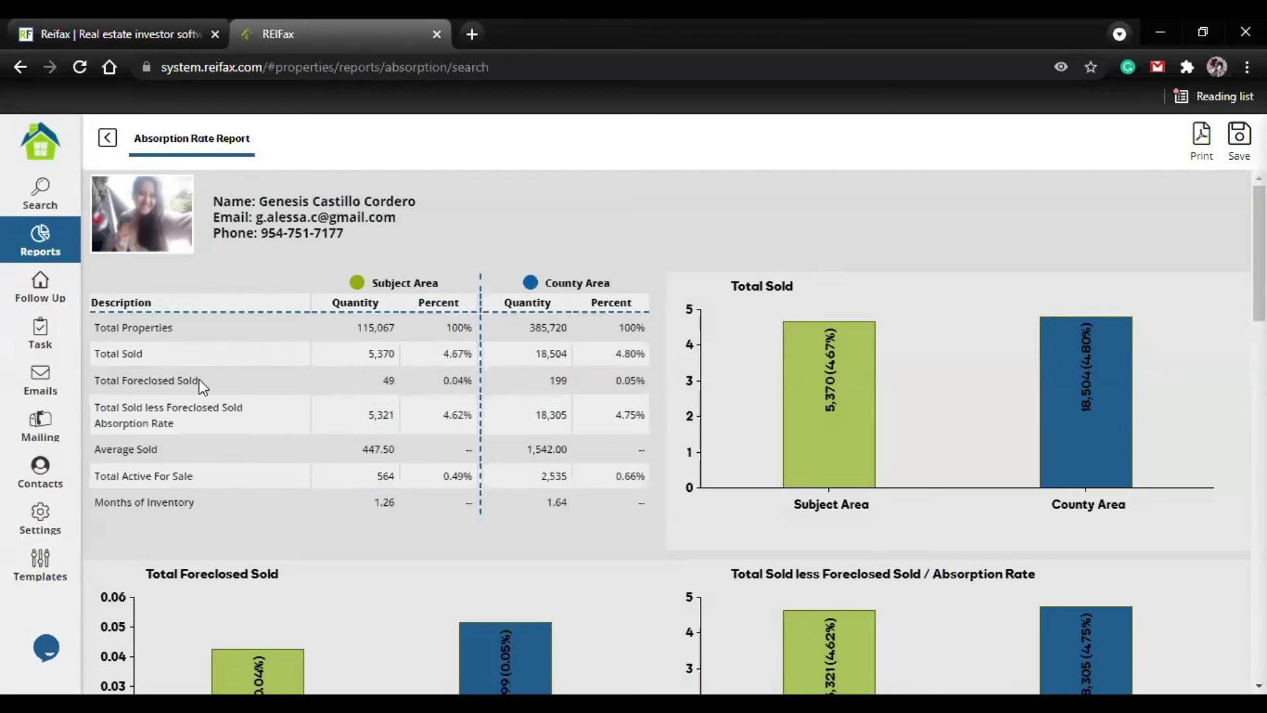
- Examine the Absorption Rate Report's summary table, comparing the subject area and county area from total properties to total active for sale
left_click_drag(440, 283, 385, 283)
left_click(586, 284)
left_click_drag(92, 326, 148, 344)
left_click(110, 356)
triple_click(182, 422)
left_click(108, 482)
left_click_drag(86, 475, 173, 475)
left_click(201, 494)
- Look through the bar charts comparing subject and county areas for sold, foreclosed sold, absorption rate, active for sale and months of inventory
scroll(603, 532, "down", 4)
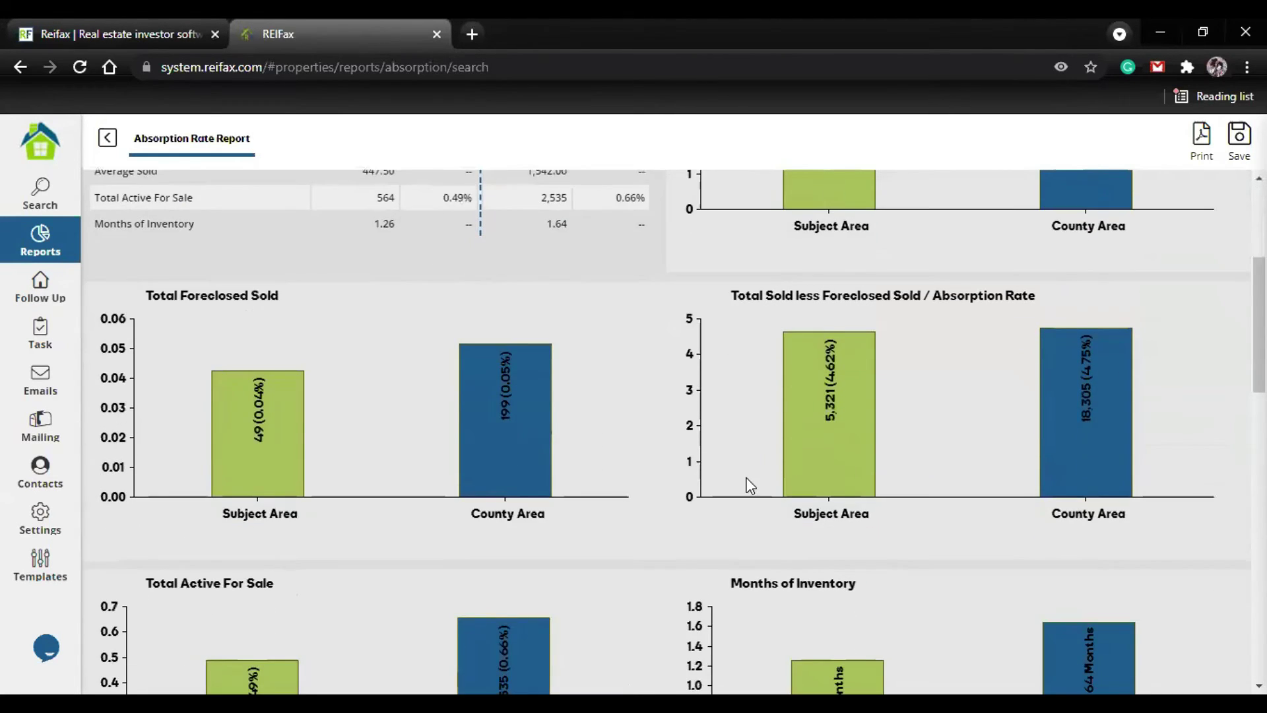
scroll(850, 385, "up", 3)
scroll(850, 384, "up", 2)
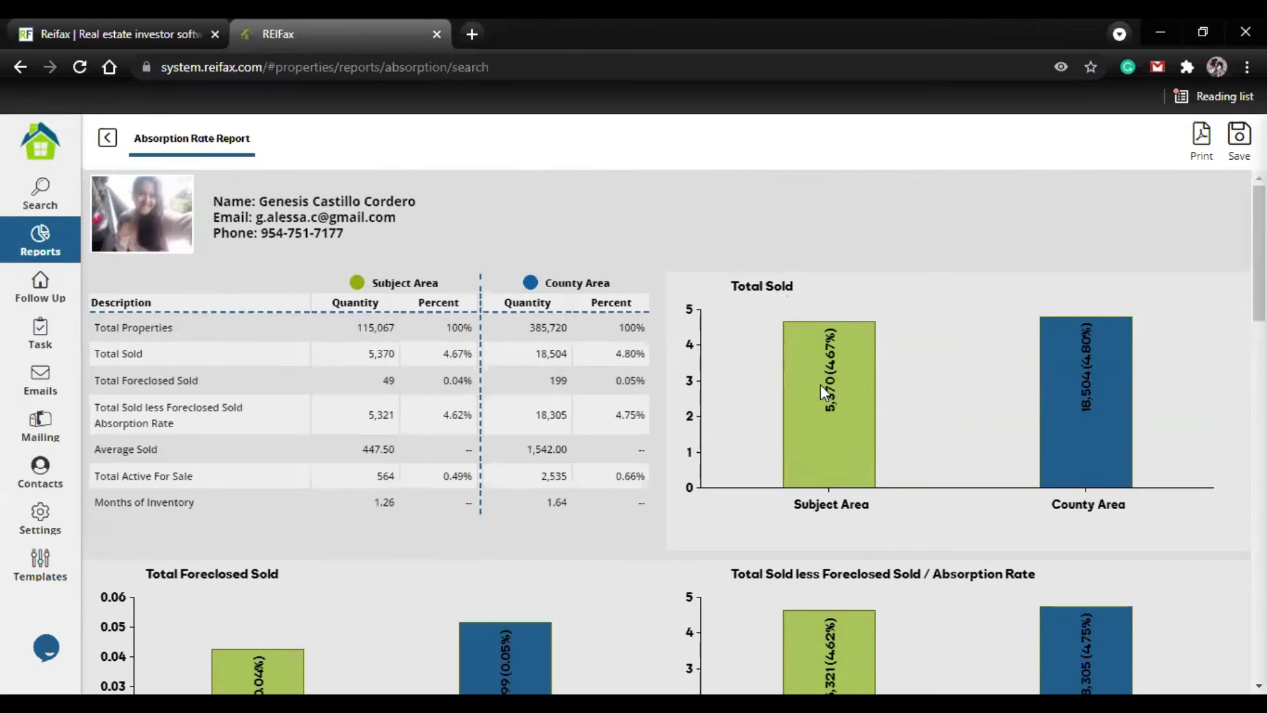
scroll(869, 398, "down", 1)
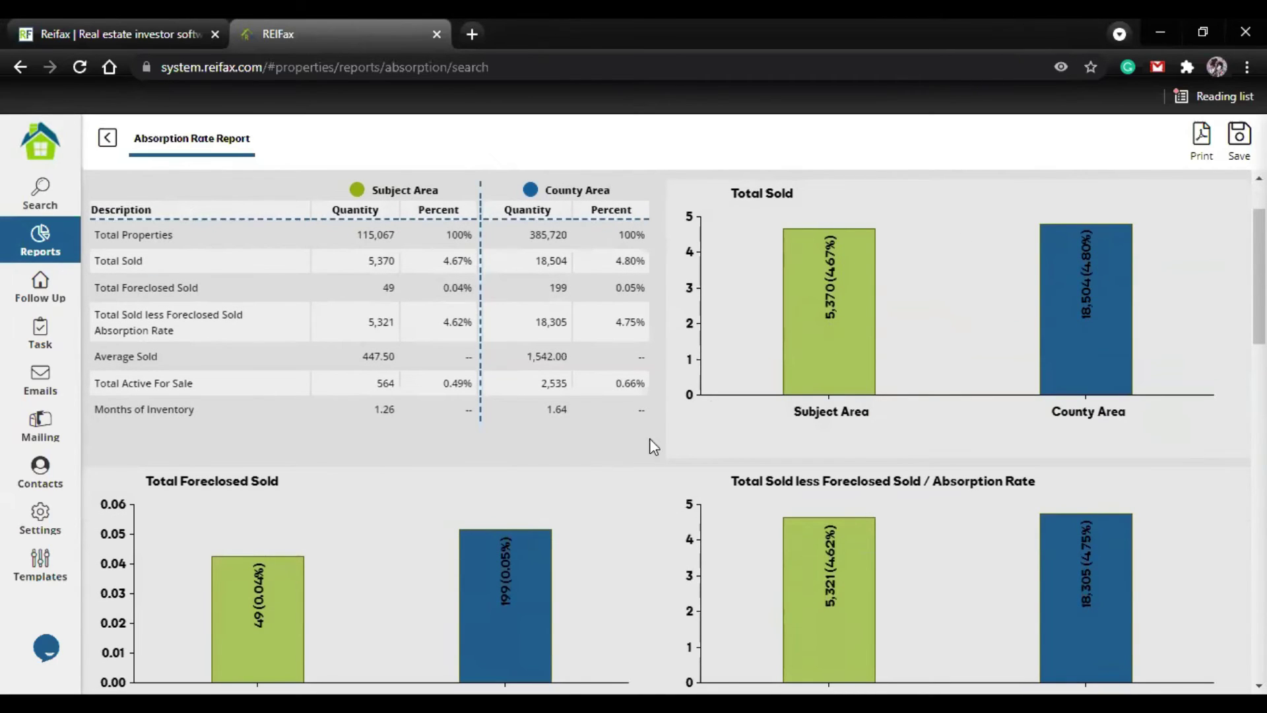
scroll(650, 438, "down", 2)
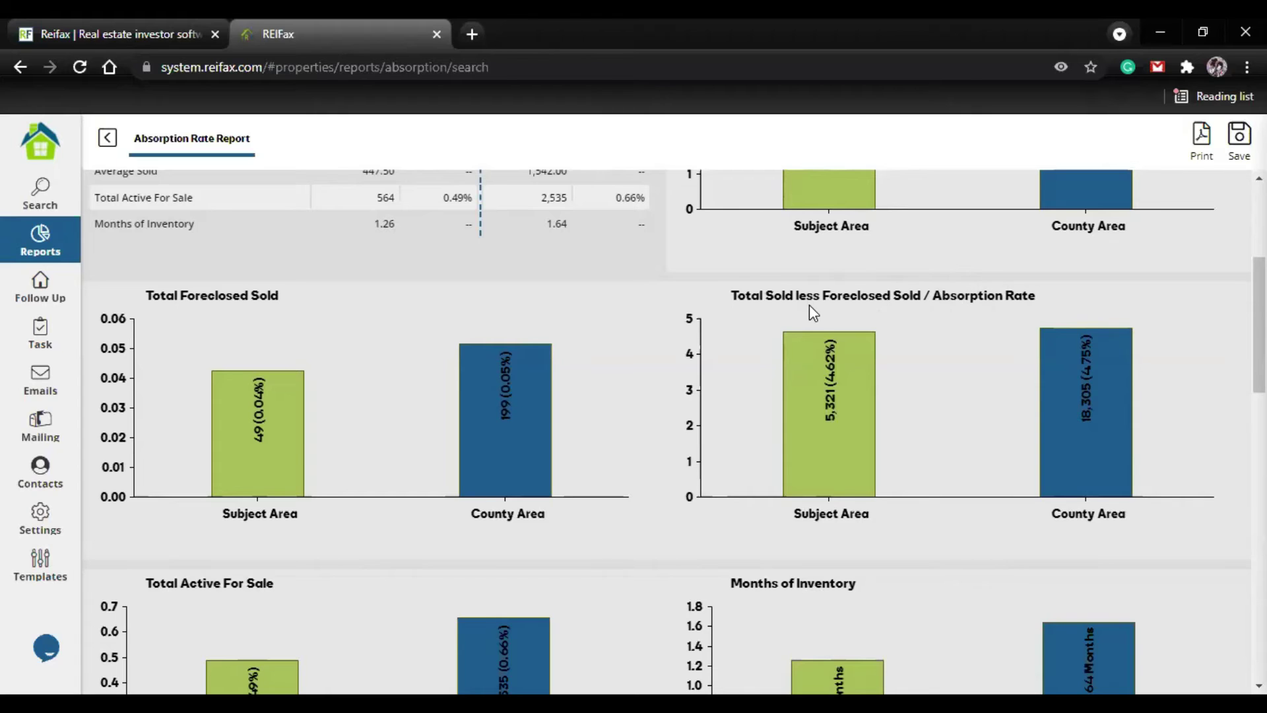
scroll(856, 311, "down", 1)
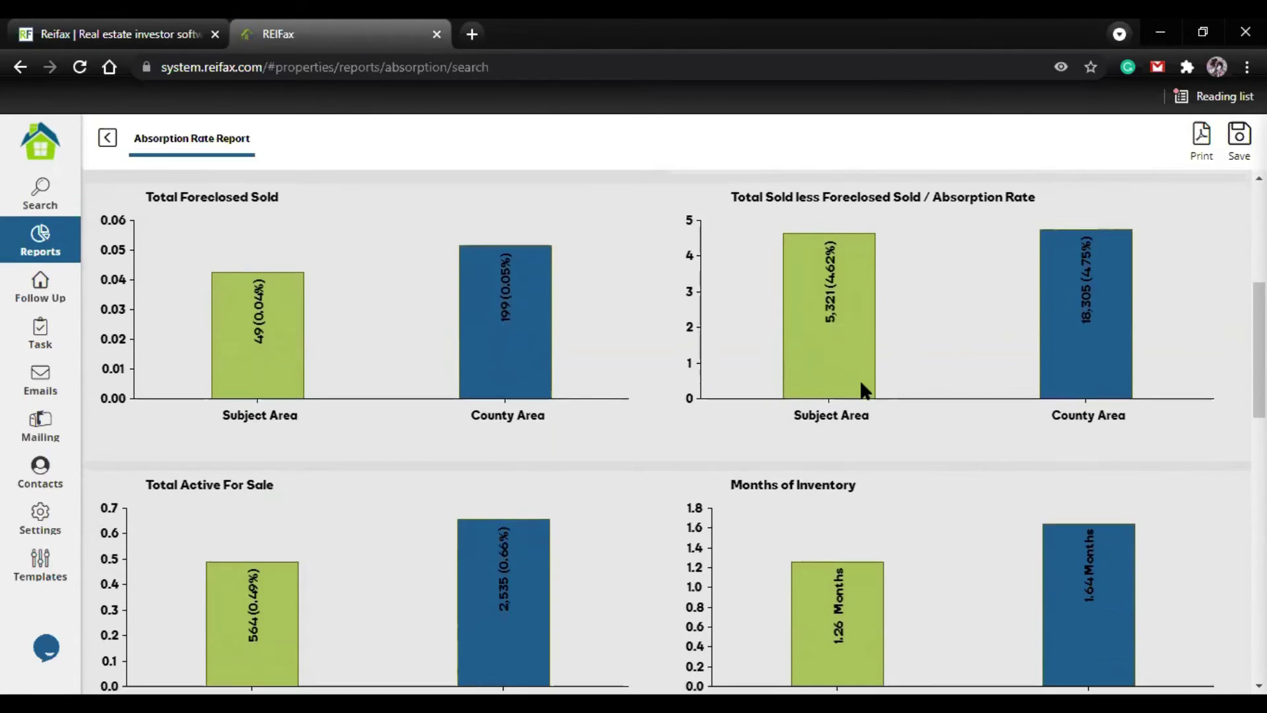
scroll(863, 388, "down", 1)
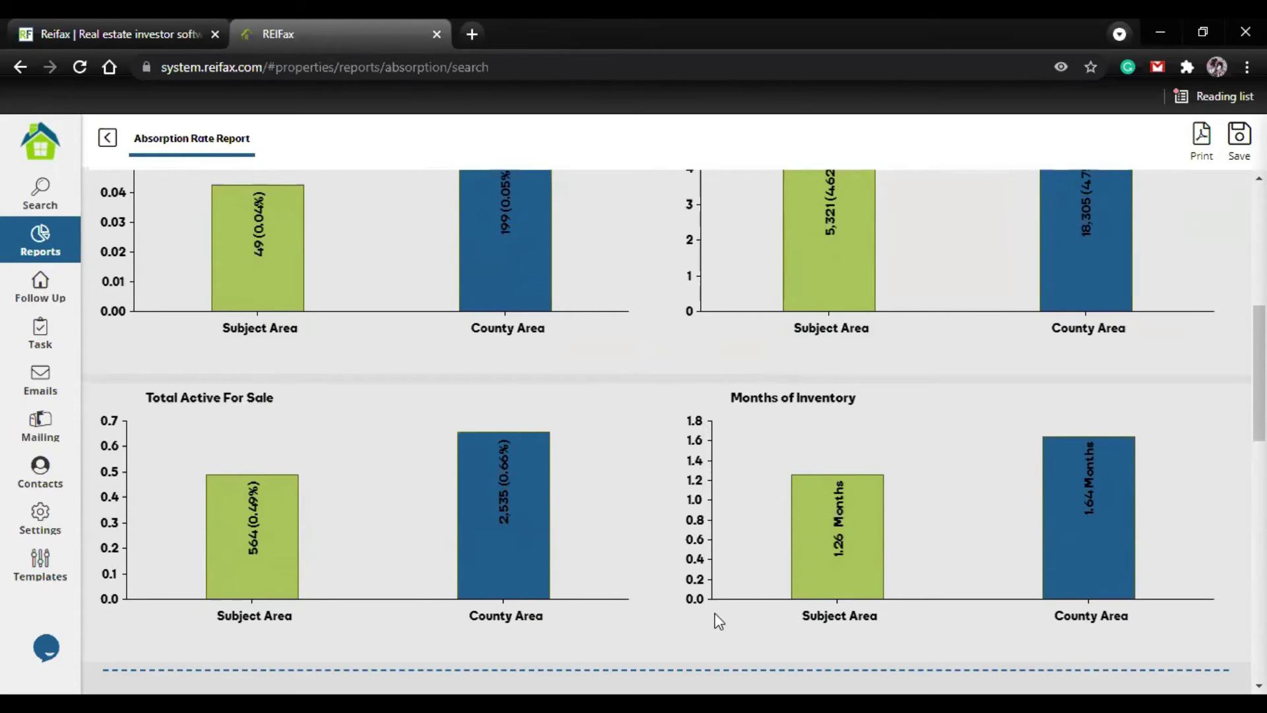
scroll(444, 532, "down", 5)
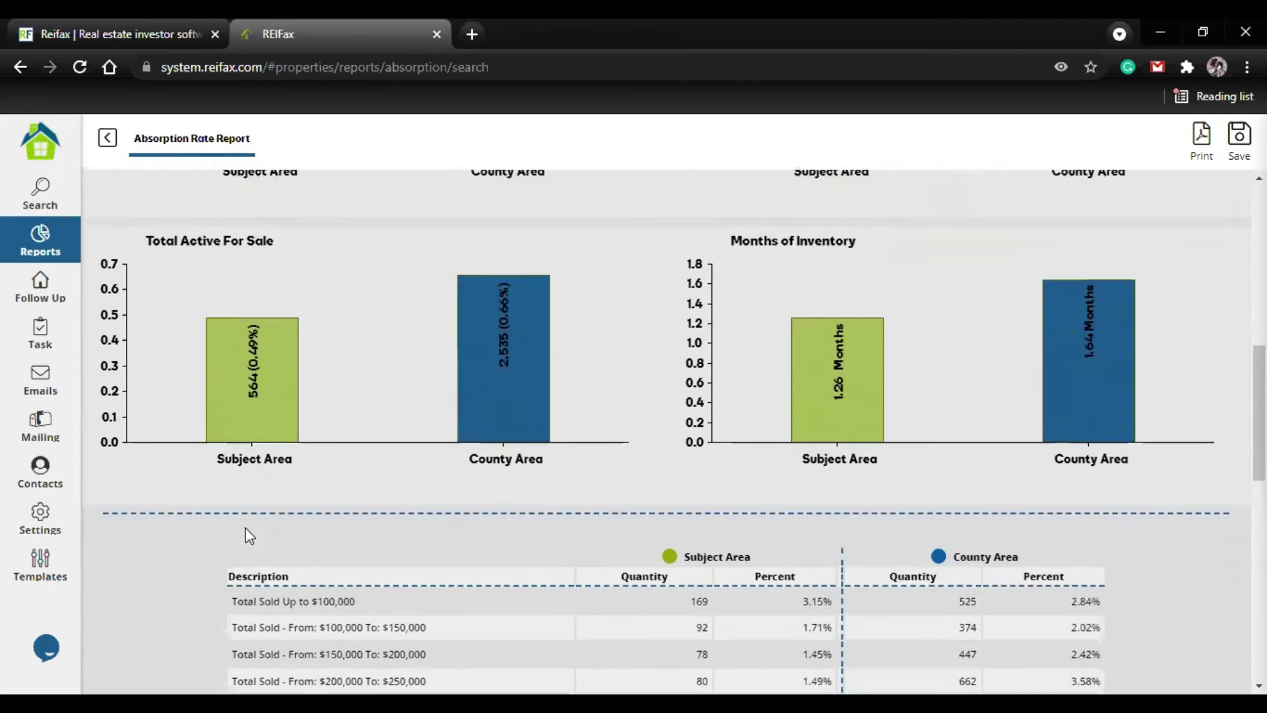
- Examine the total sold by price range table, focusing on the up to $100,000 and $400,000 to $450,000 rows
scroll(187, 544, "down", 3)
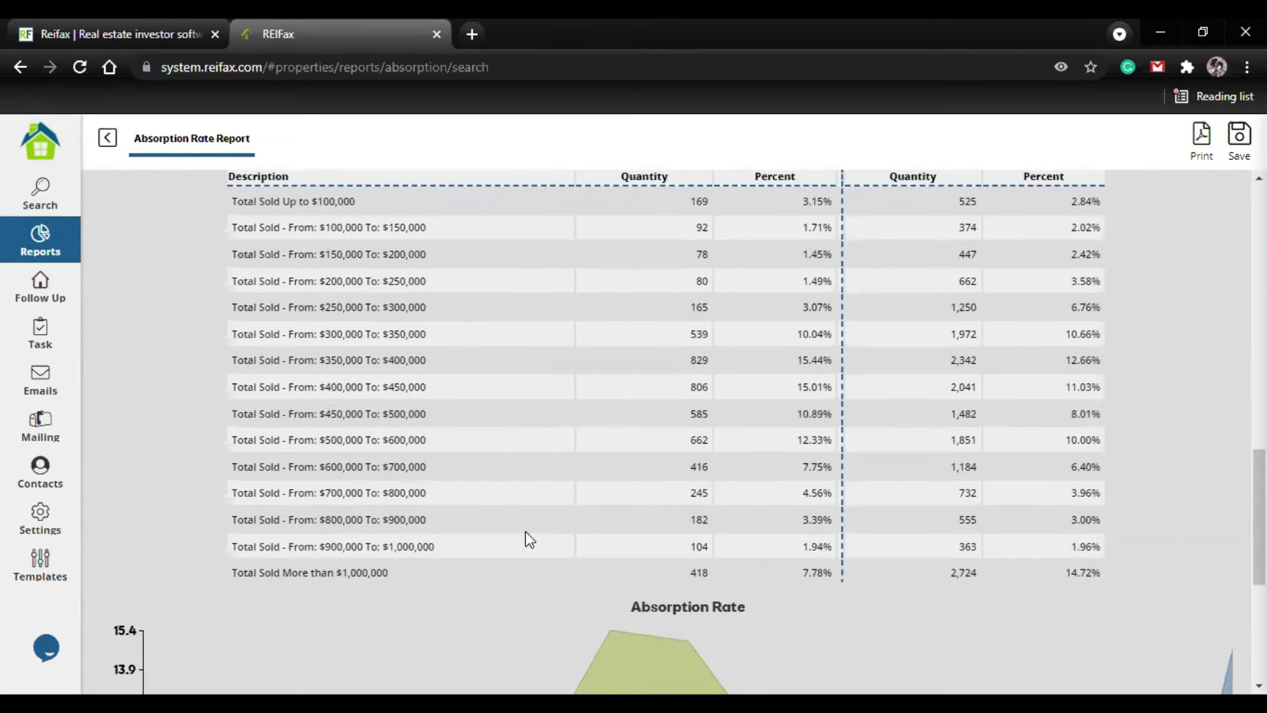
scroll(619, 502, "up", 2)
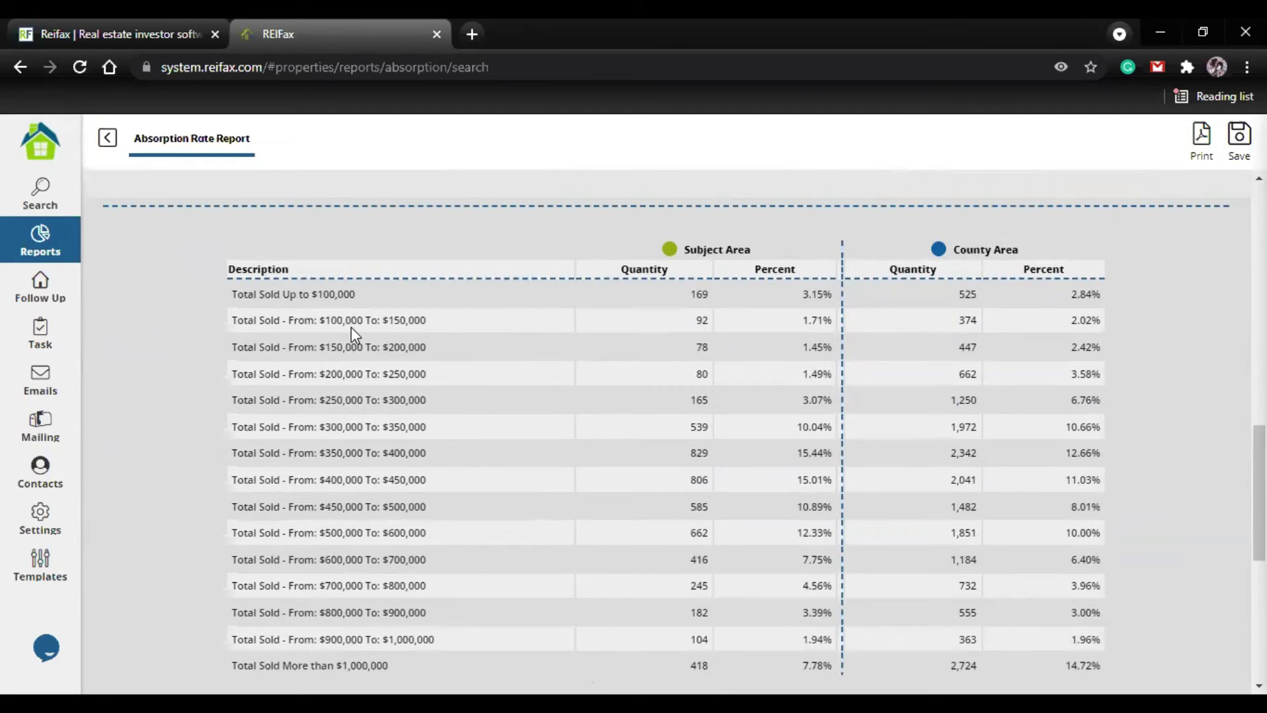
left_click_drag(682, 253, 744, 255)
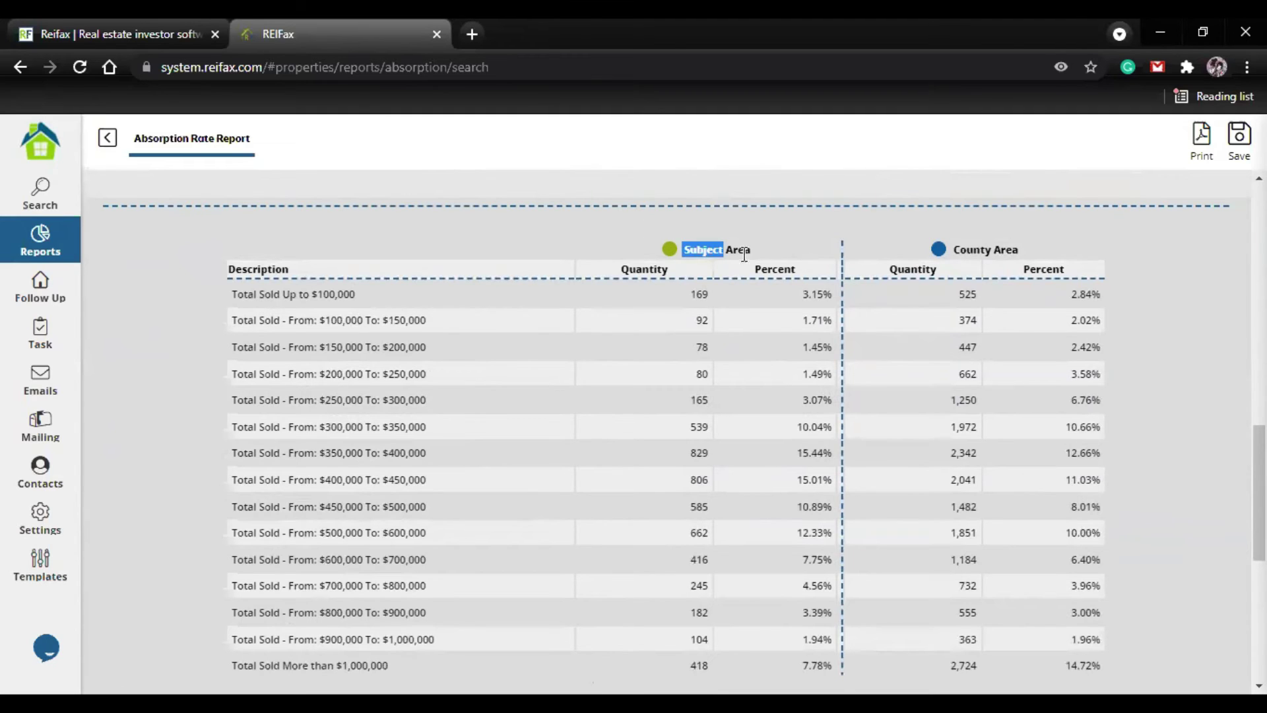
left_click_drag(1017, 249, 961, 249)
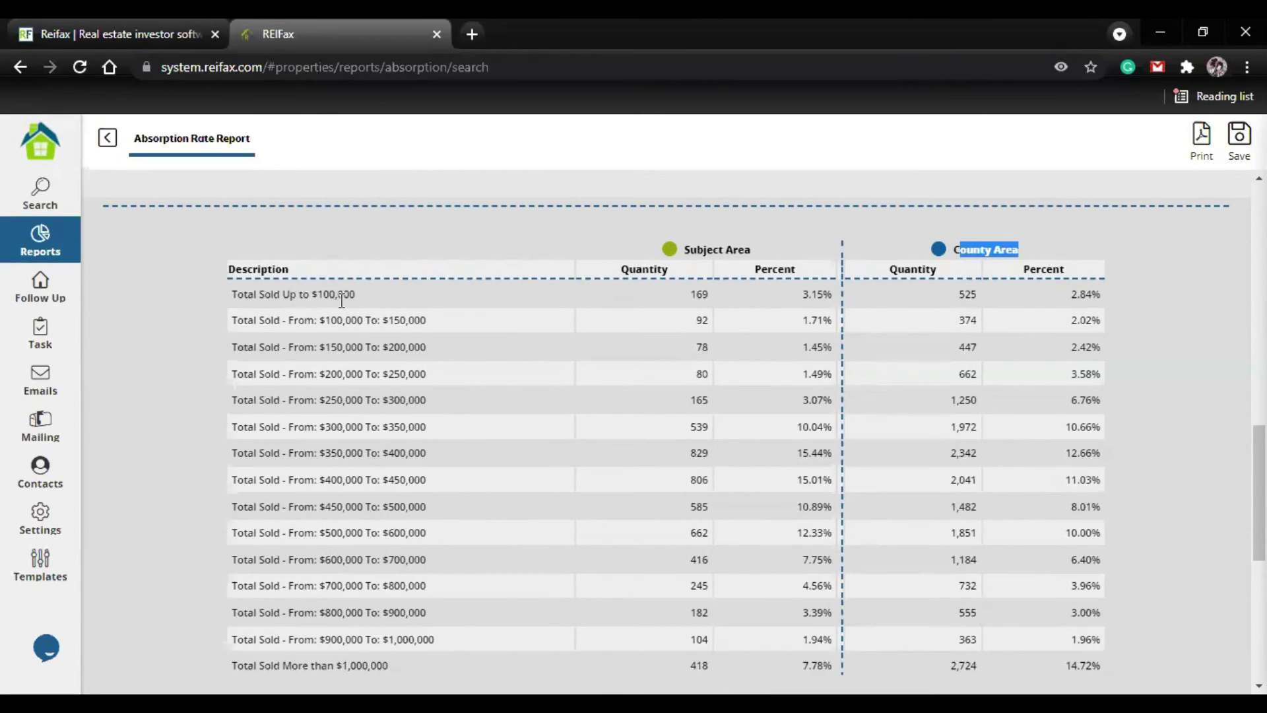
left_click_drag(690, 294, 707, 294)
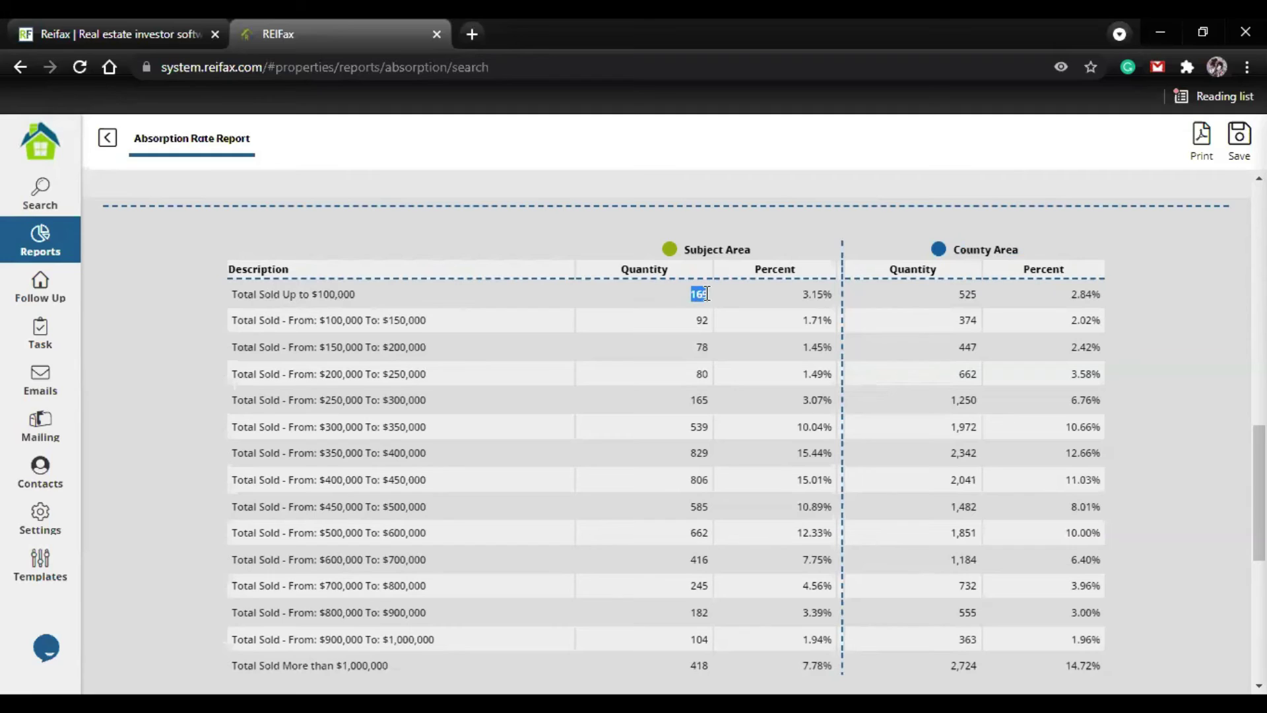
left_click_drag(800, 295, 828, 295)
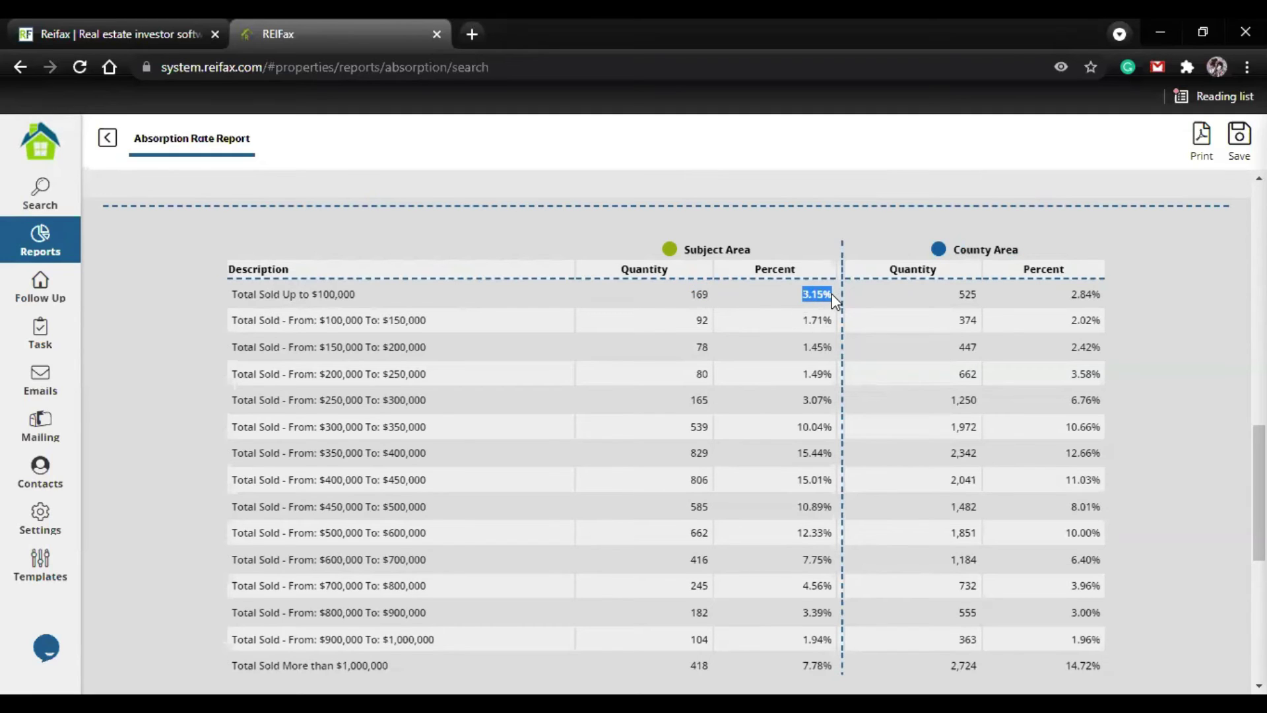
left_click(287, 335)
left_click_drag(382, 480, 426, 479)
left_click(264, 480)
left_click_drag(231, 480, 425, 479)
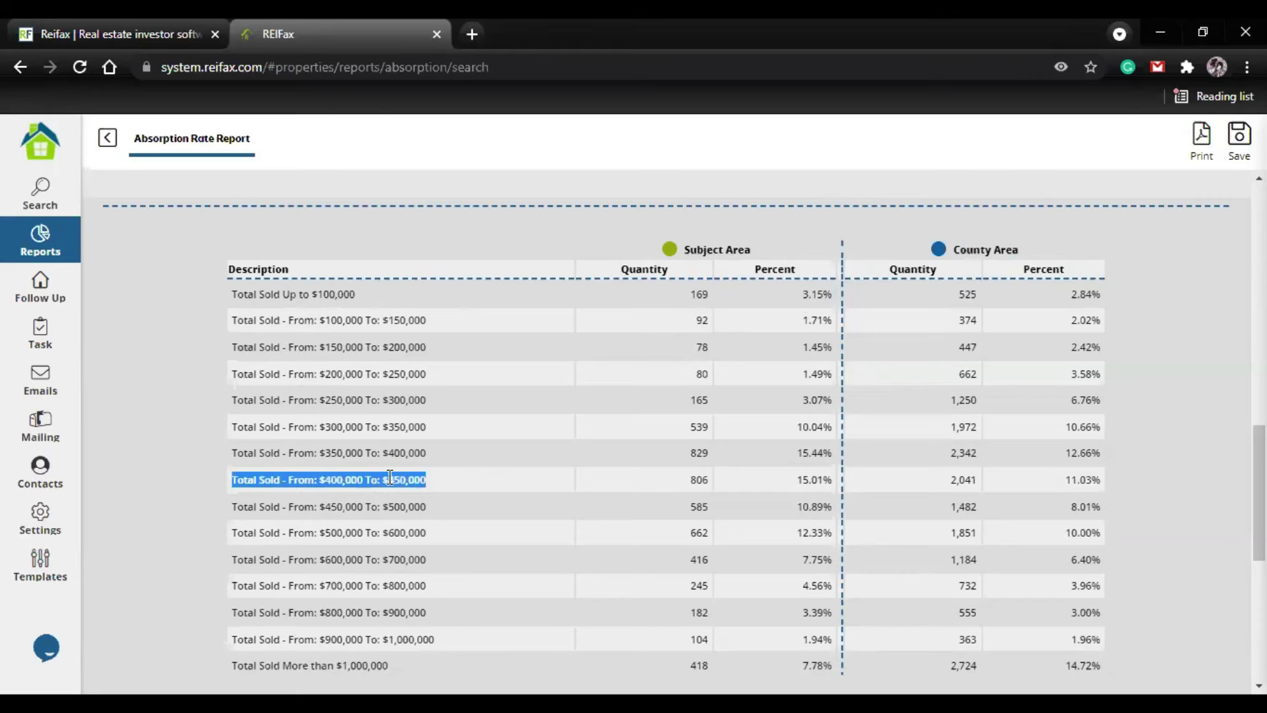
left_click(429, 484)
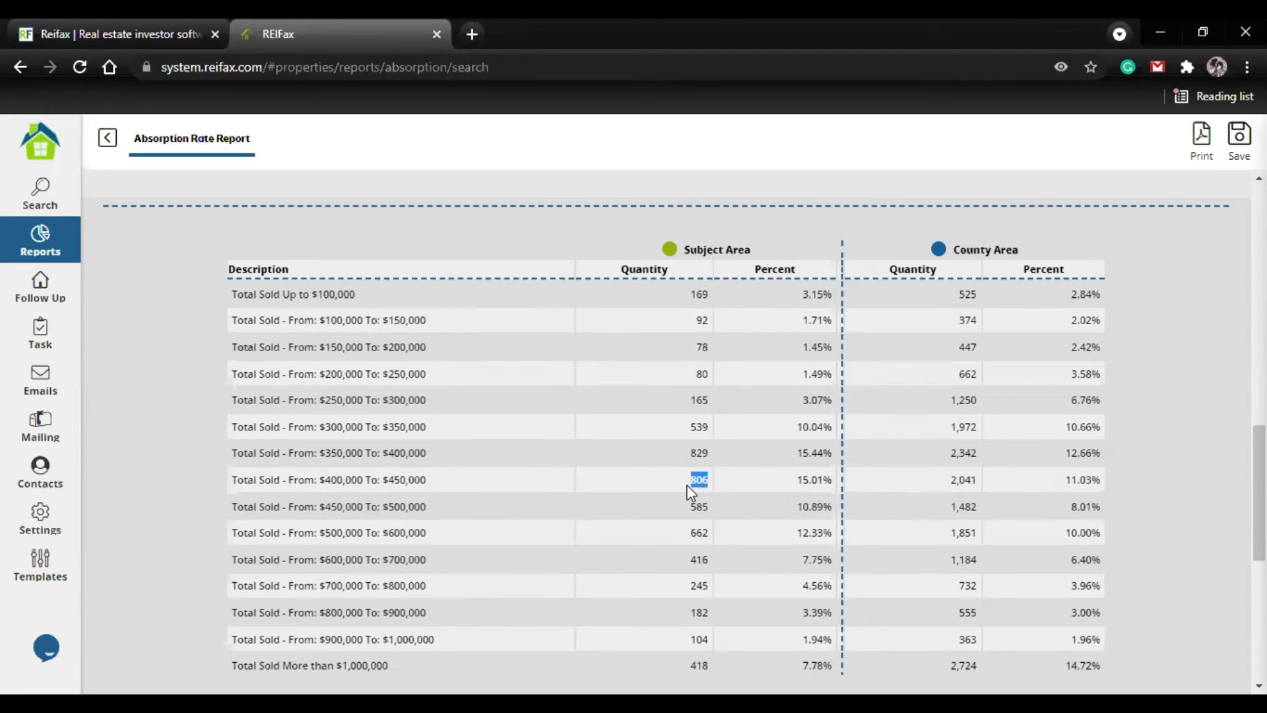
- Compare the subject and county figures in the remaining price ranges with the Absorption Rate chart below the table
scroll(691, 492, "down", 2)
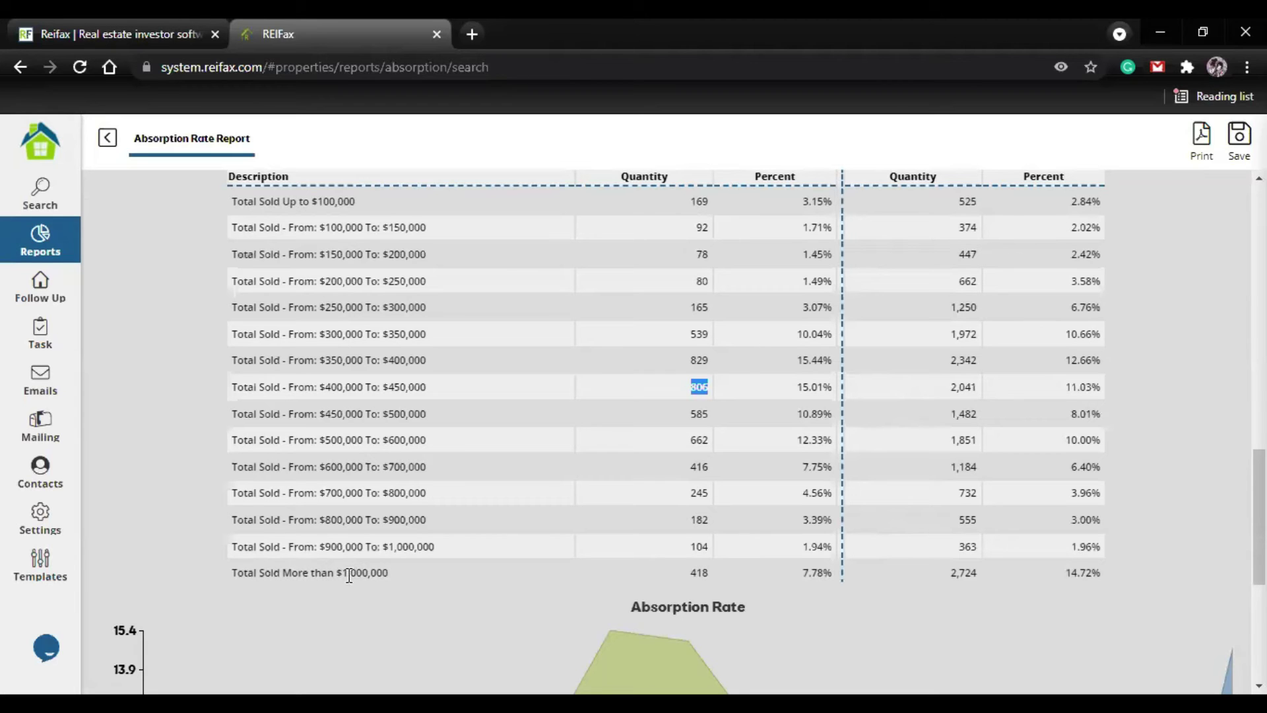
scroll(652, 596, "down", 2)
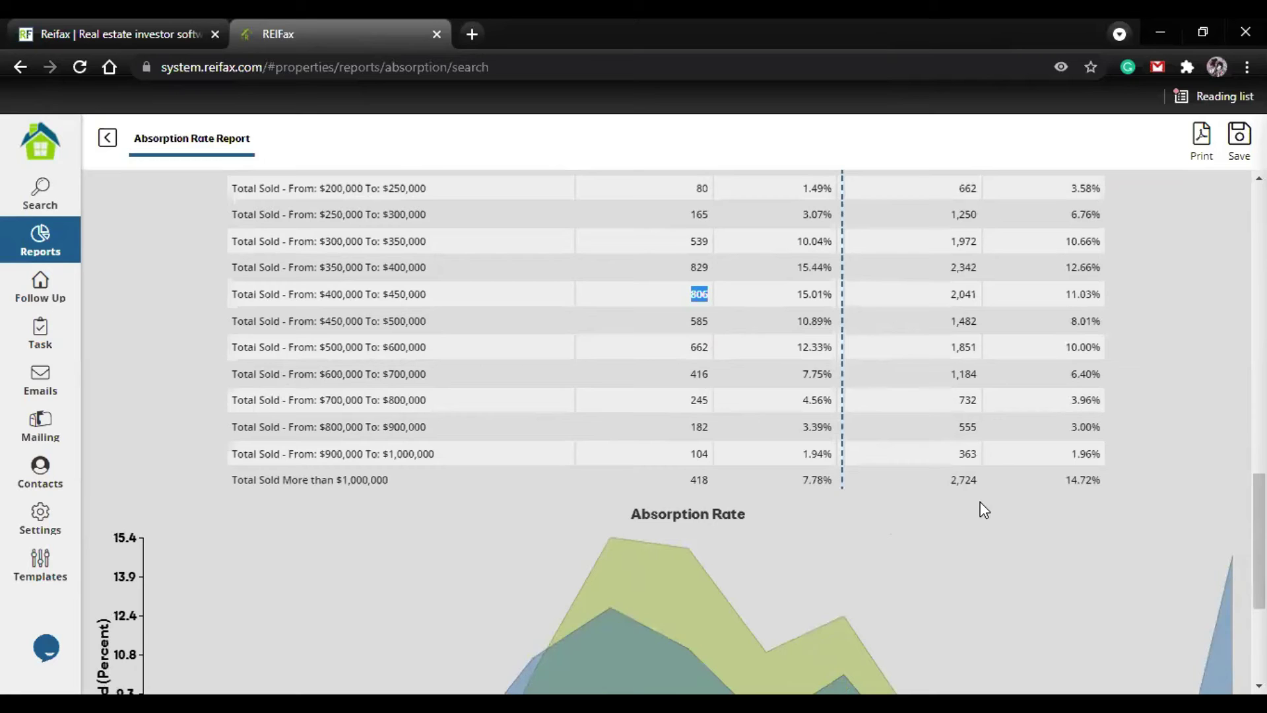
scroll(1095, 360, "up", 2)
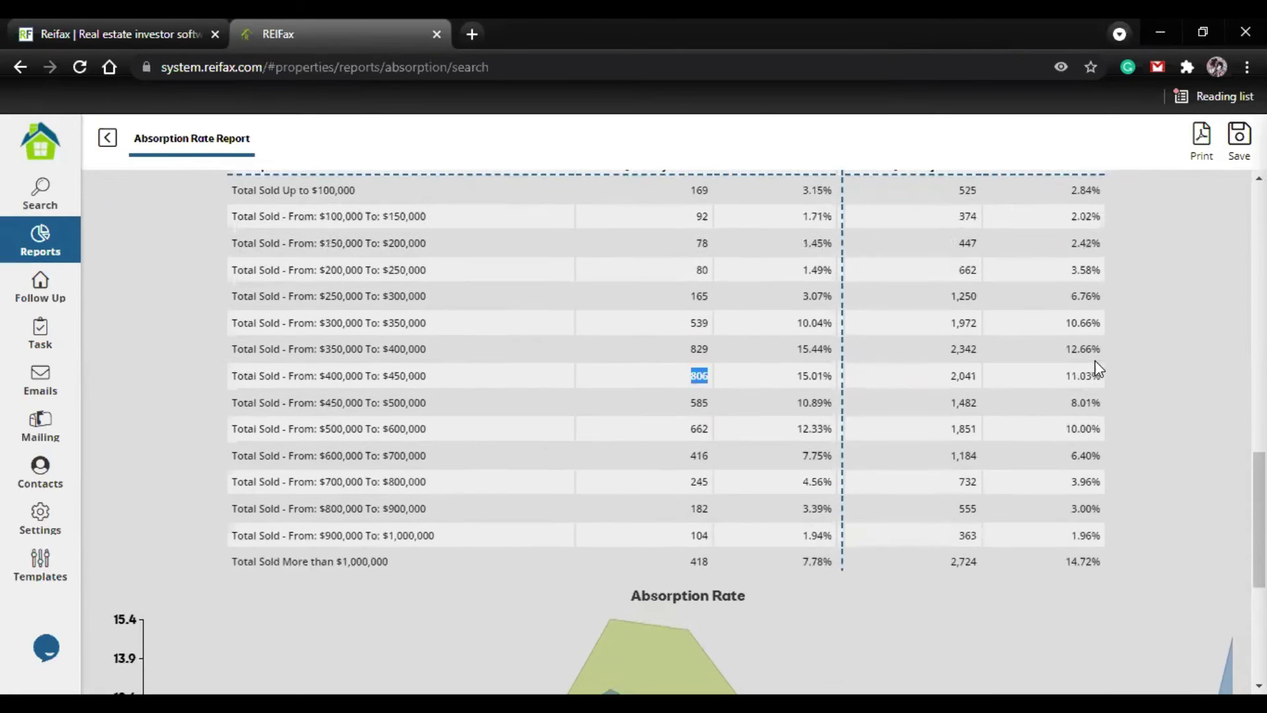
scroll(726, 441, "up", 2)
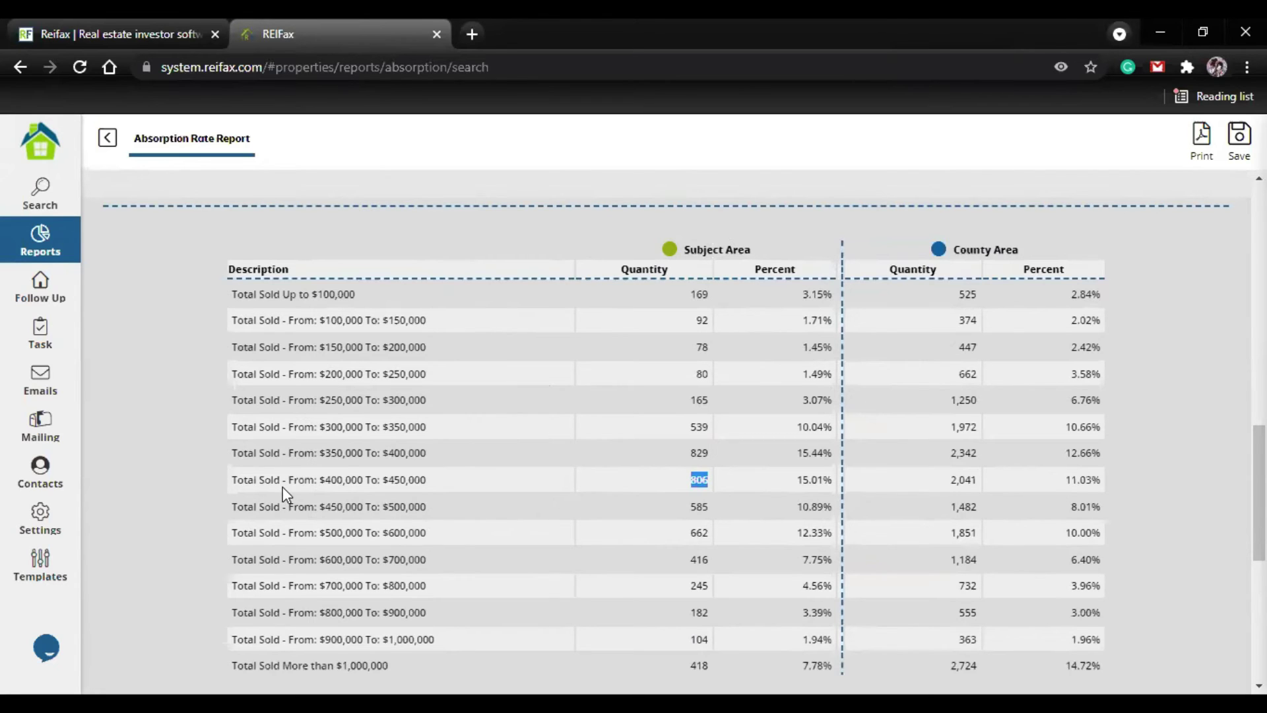
scroll(565, 656, "down", 2)
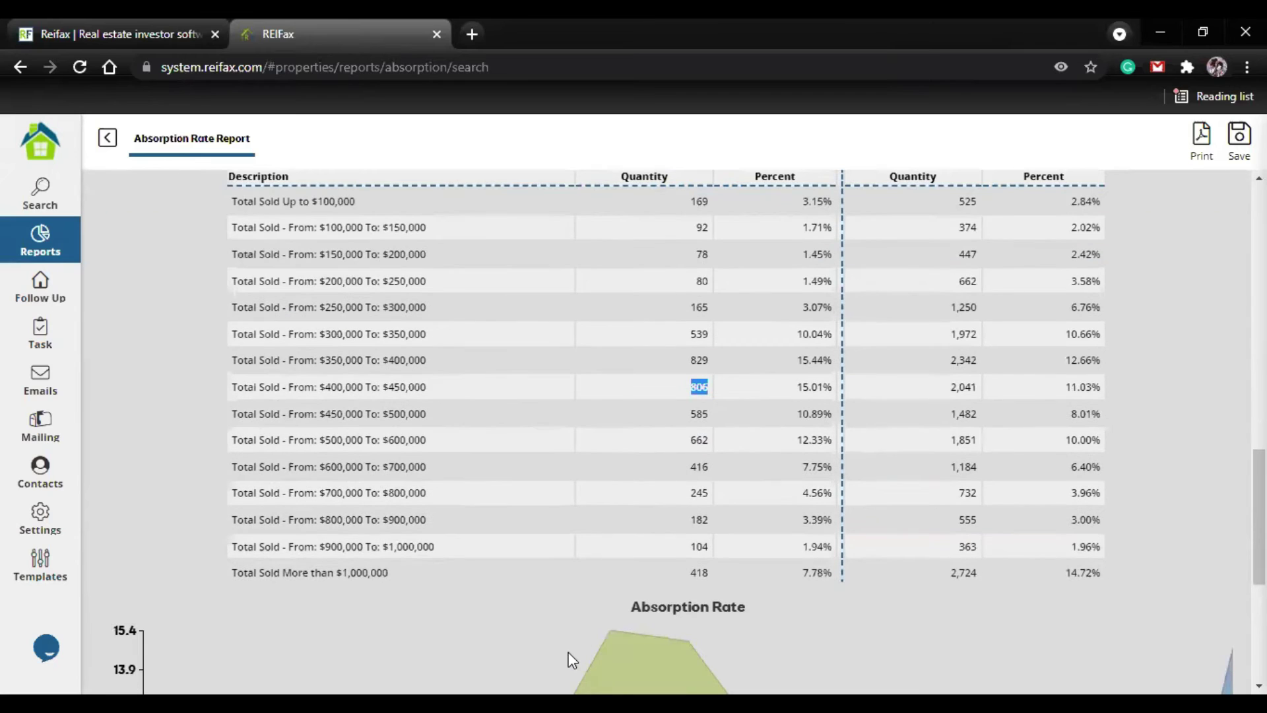
scroll(745, 541, "down", 1)
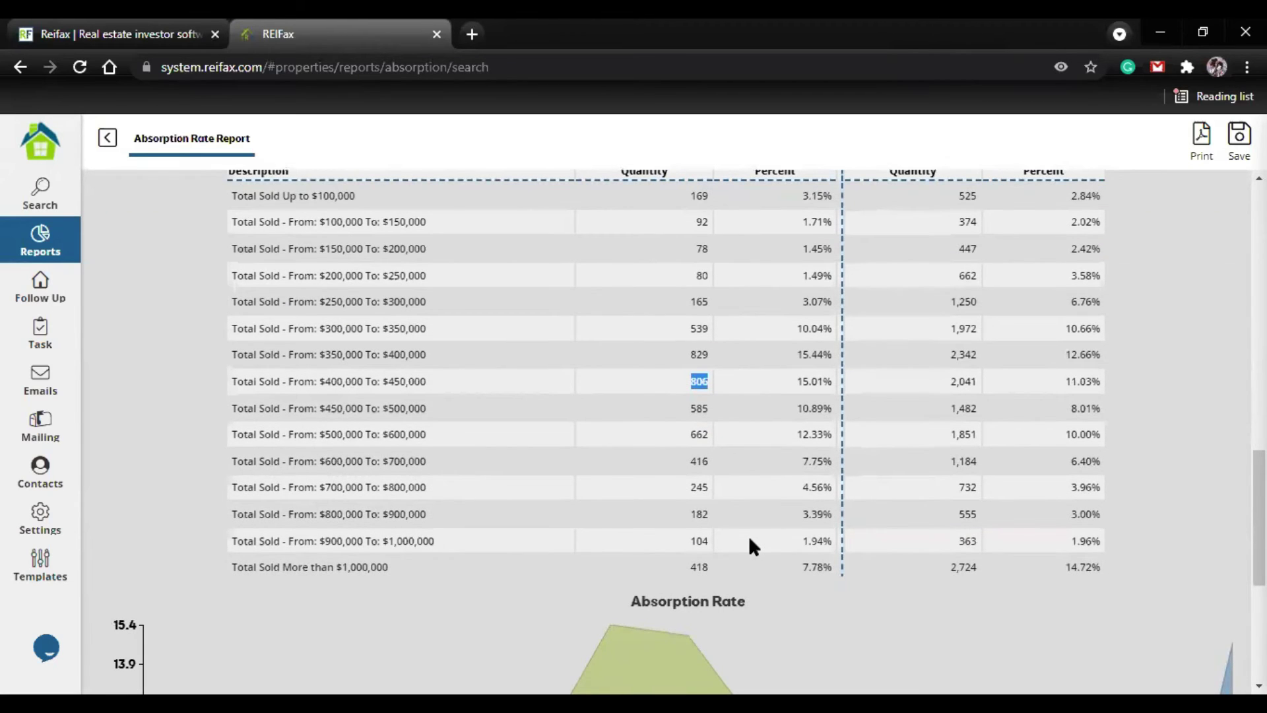
scroll(830, 431, "down", 5)
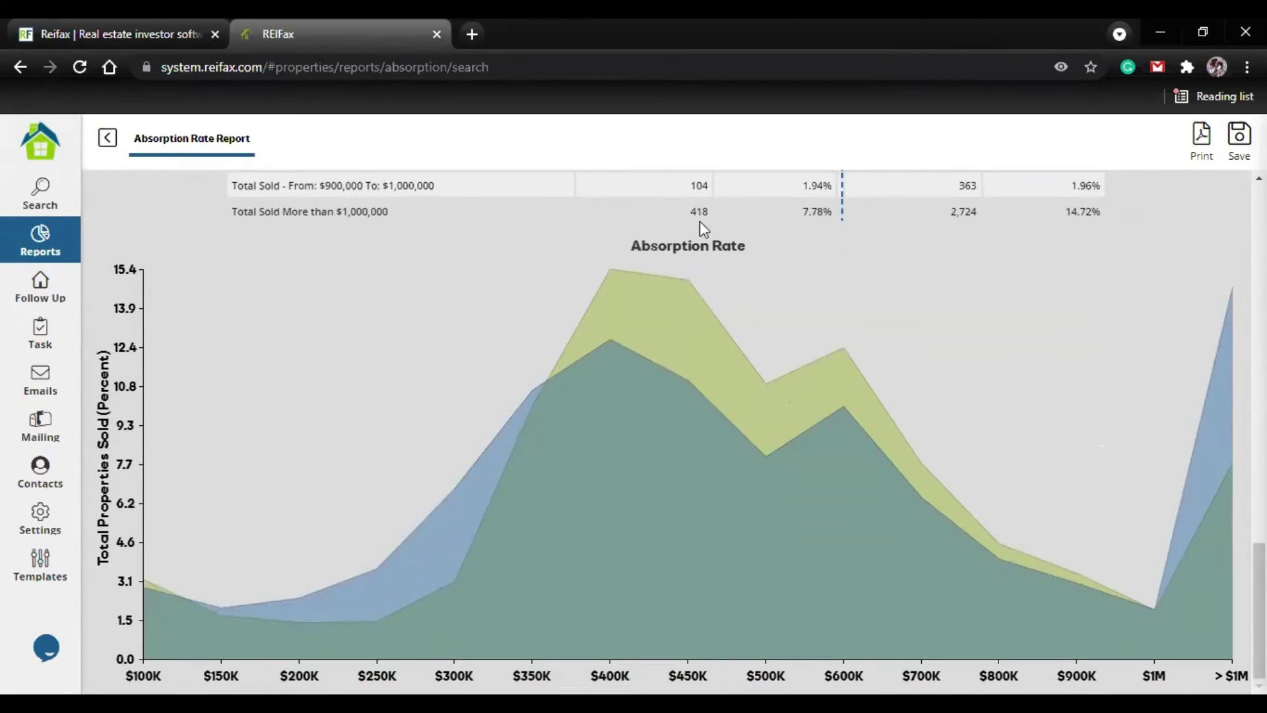
scroll(779, 303, "up", 4)
scroll(922, 362, "down", 4)
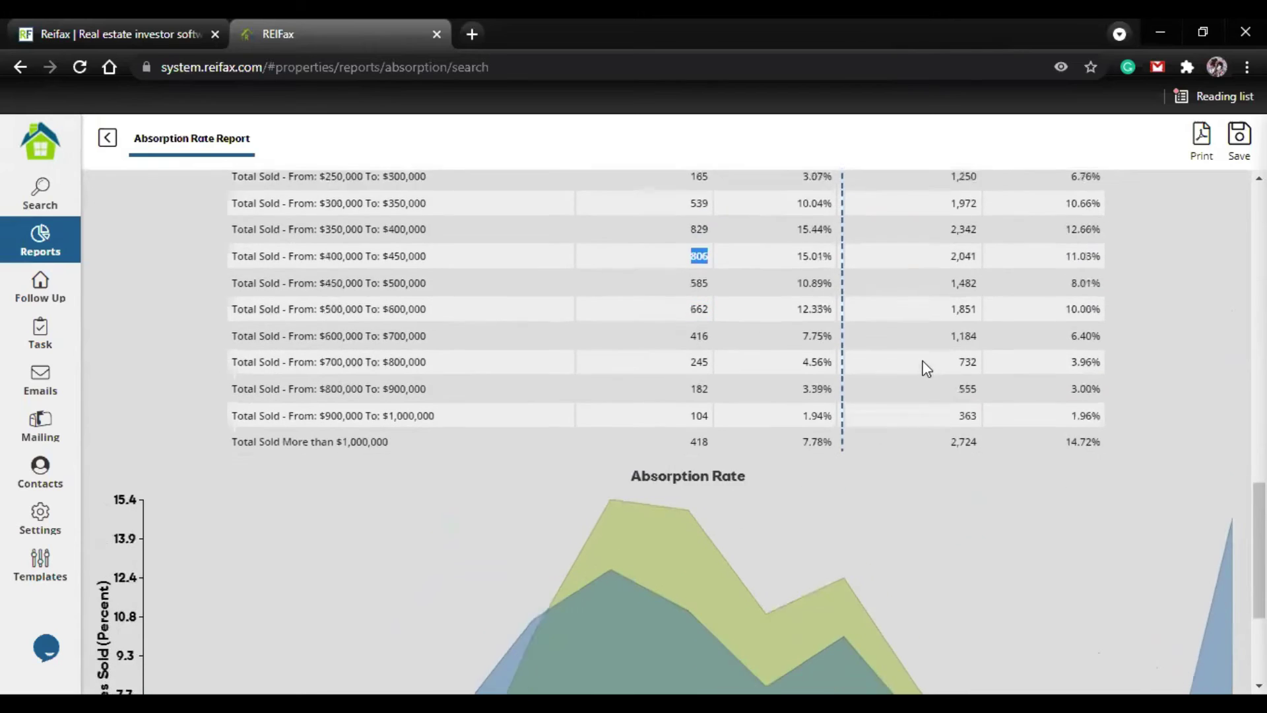
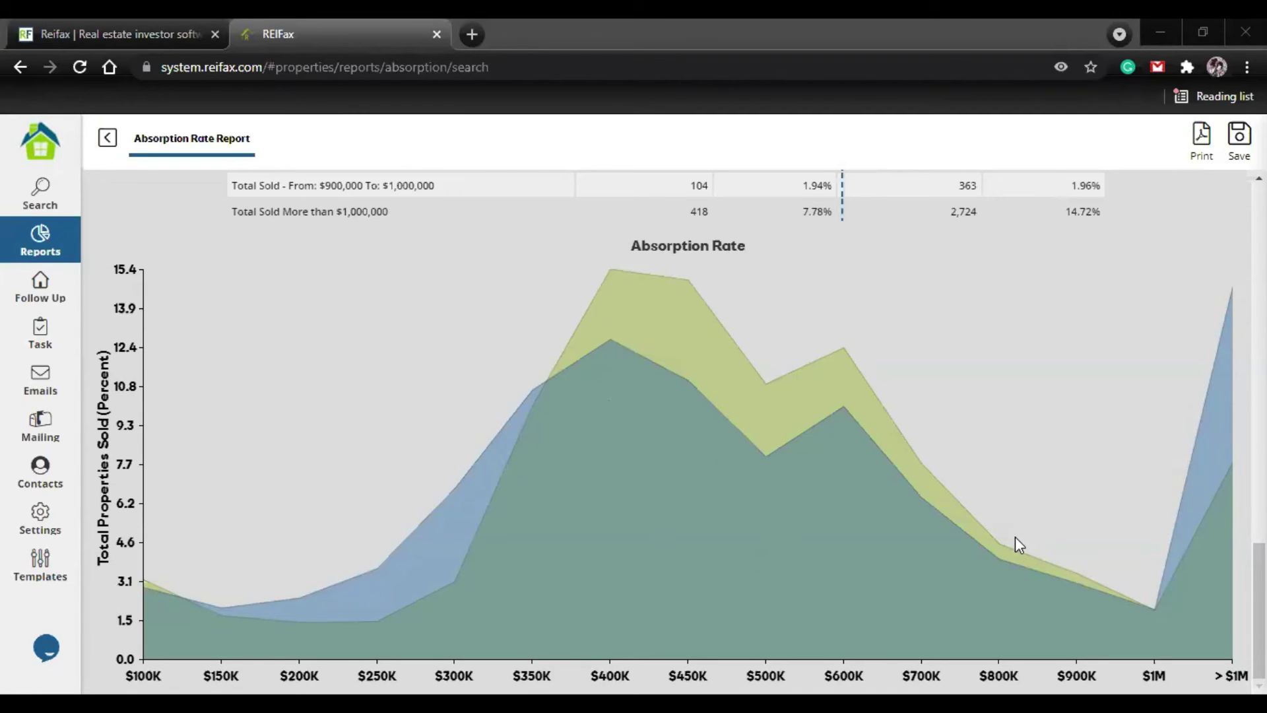
- Review the total sold by price range table against the Absorption Rate chart, ending at the report's summary table
scroll(747, 441, "up", 3)
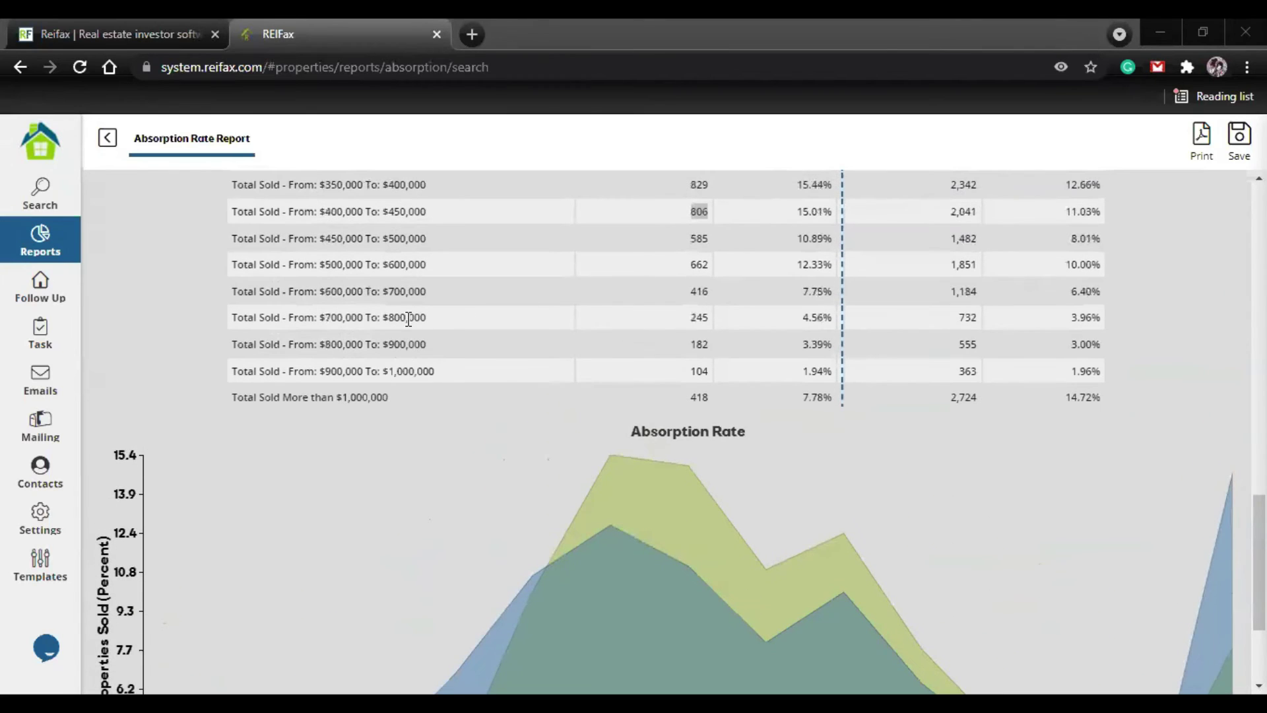
scroll(828, 557, "down", 3)
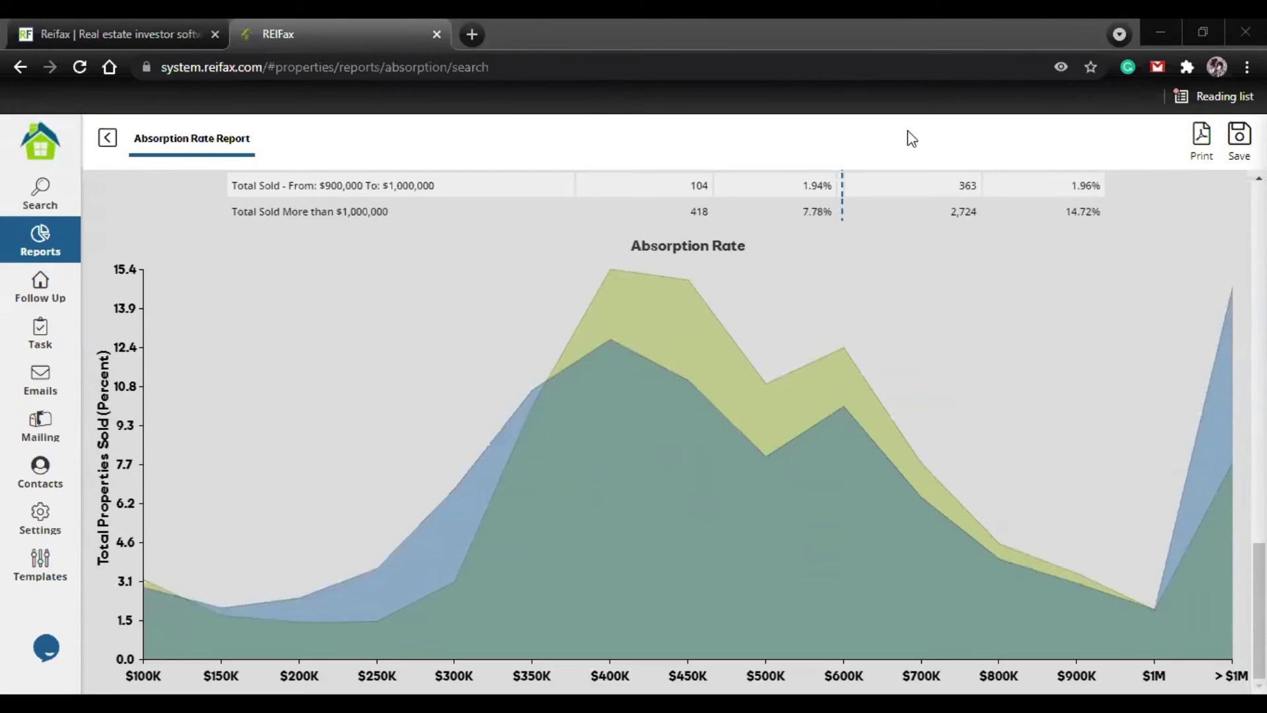
scroll(288, 315, "up", 5)
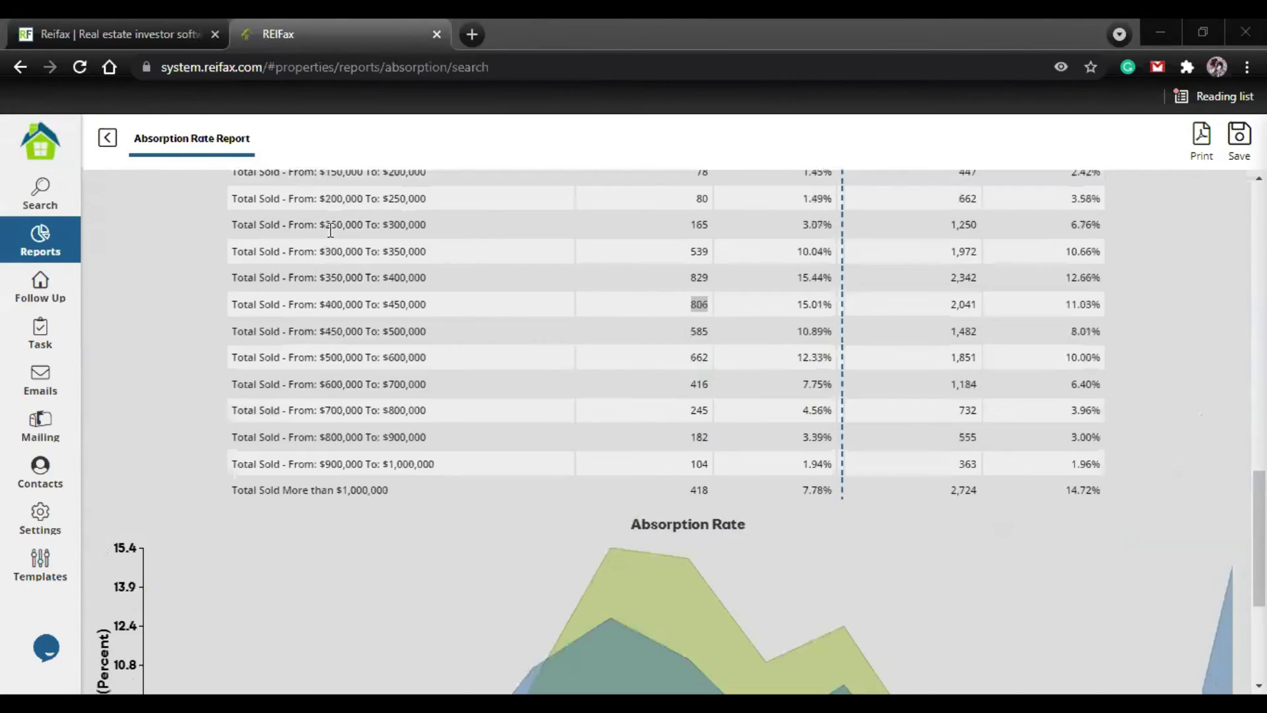
scroll(294, 438, "up", 2)
scroll(294, 434, "down", 5)
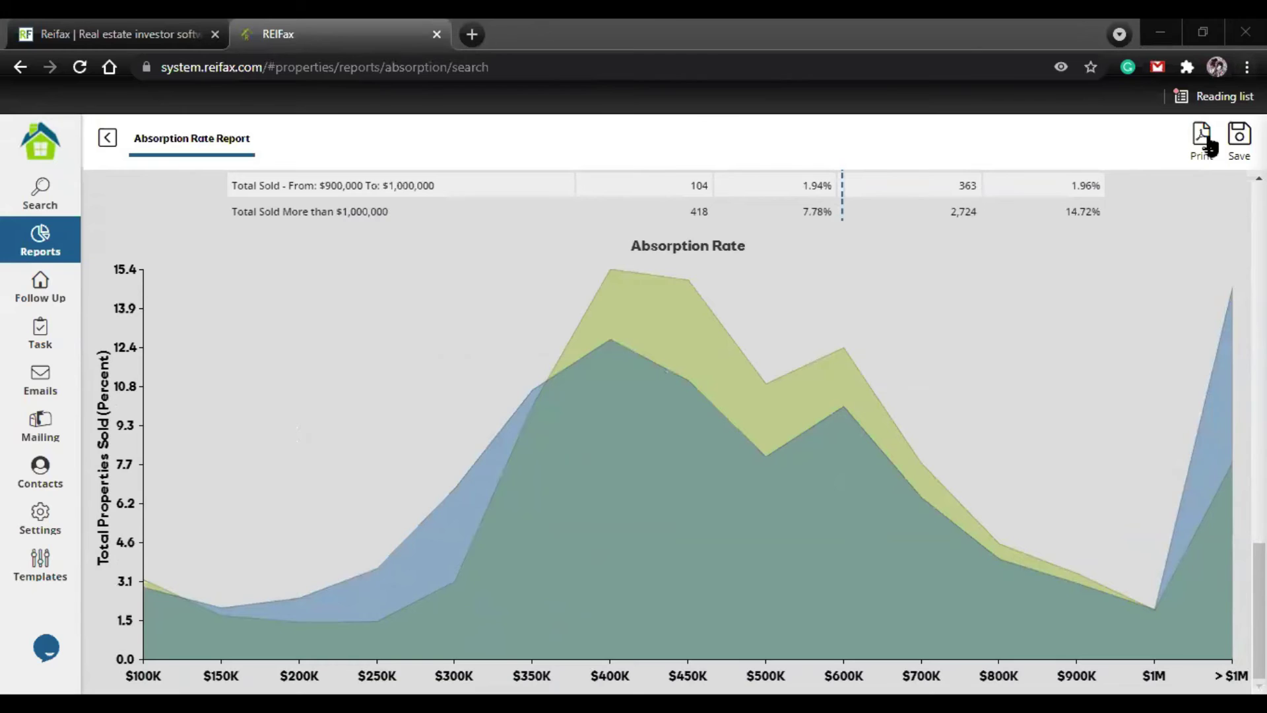
left_click(1239, 136)
scroll(505, 423, "up", 6)
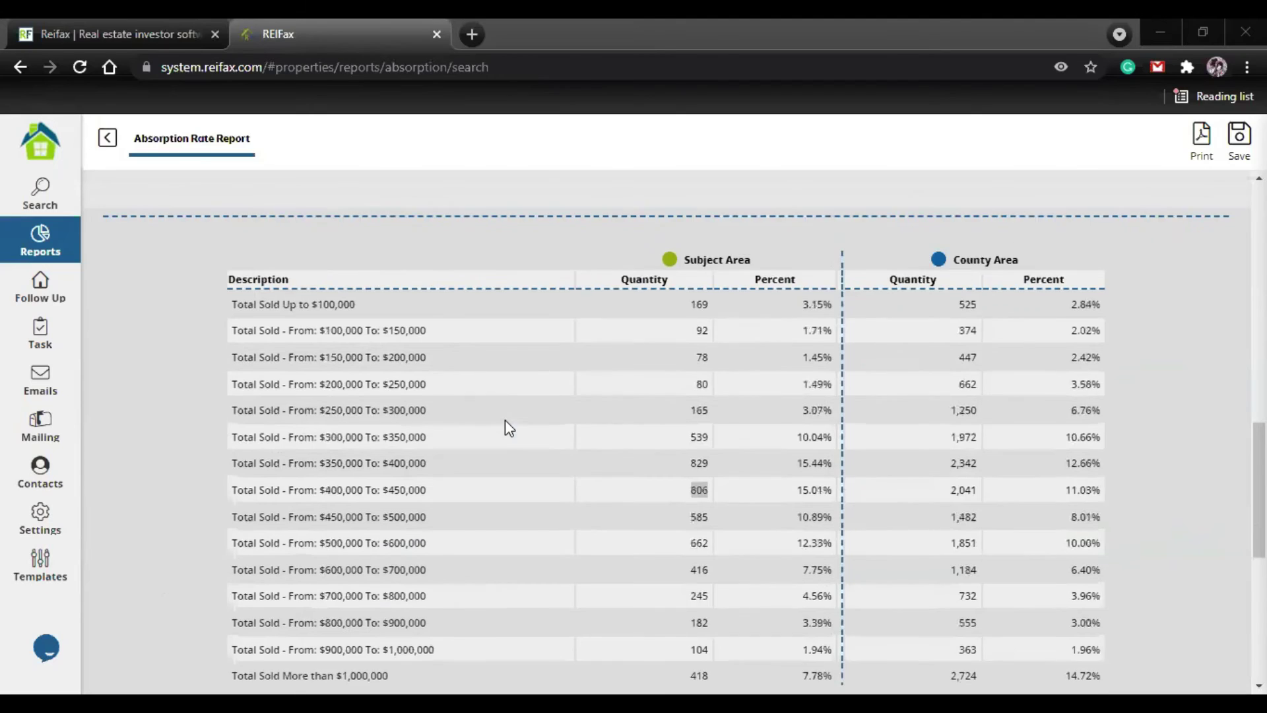
scroll(505, 422, "up", 15)
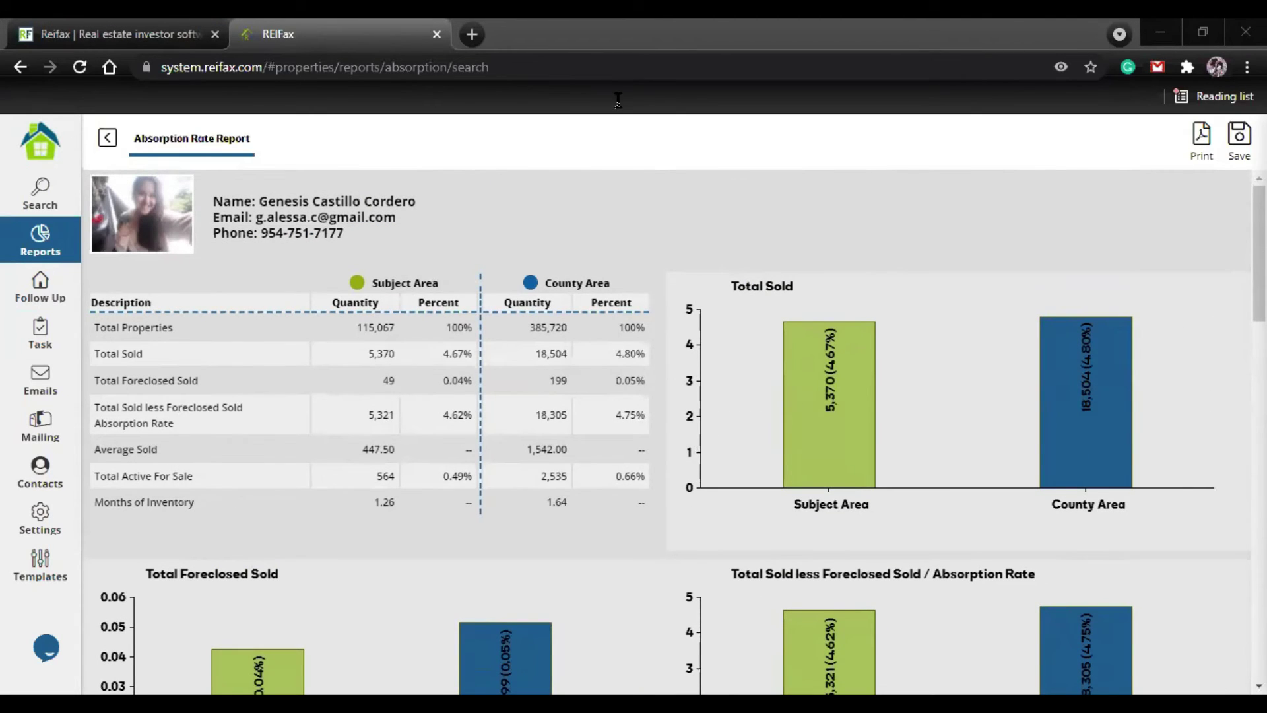
- Return to the property search and run a Discount Report for the Single Family property type
left_click(107, 147)
left_click(53, 204)
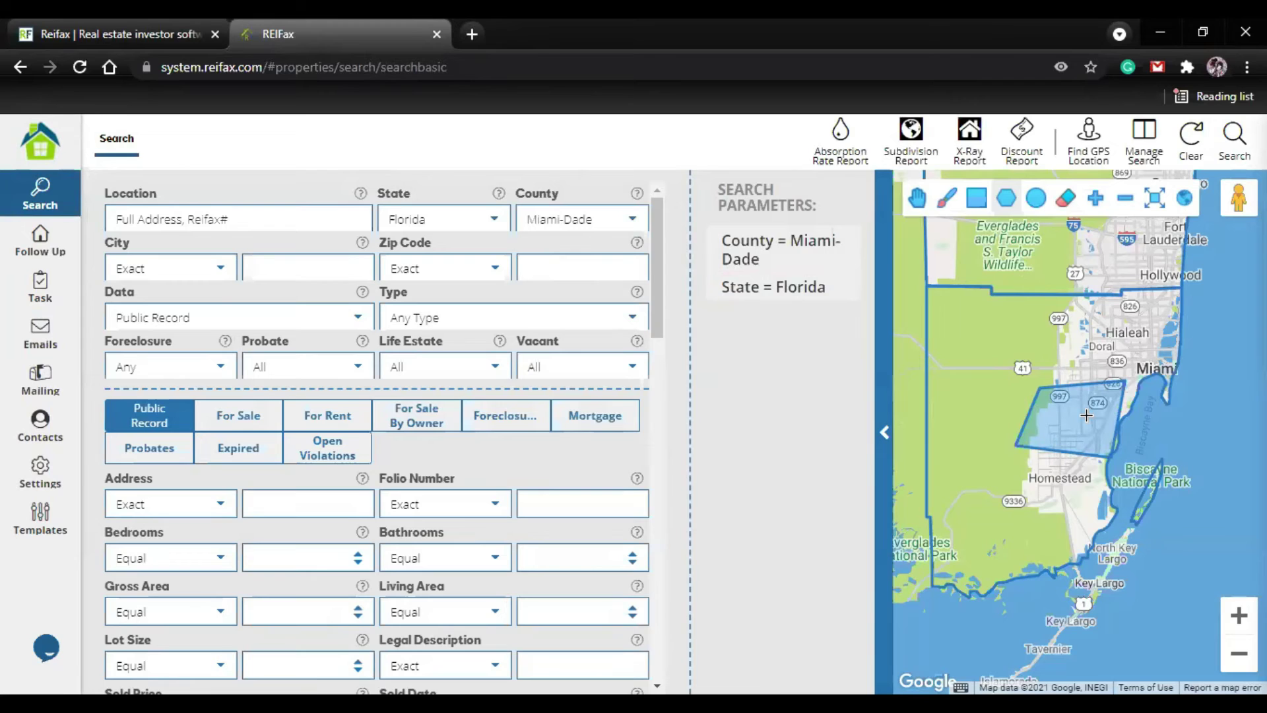
left_click(1025, 146)
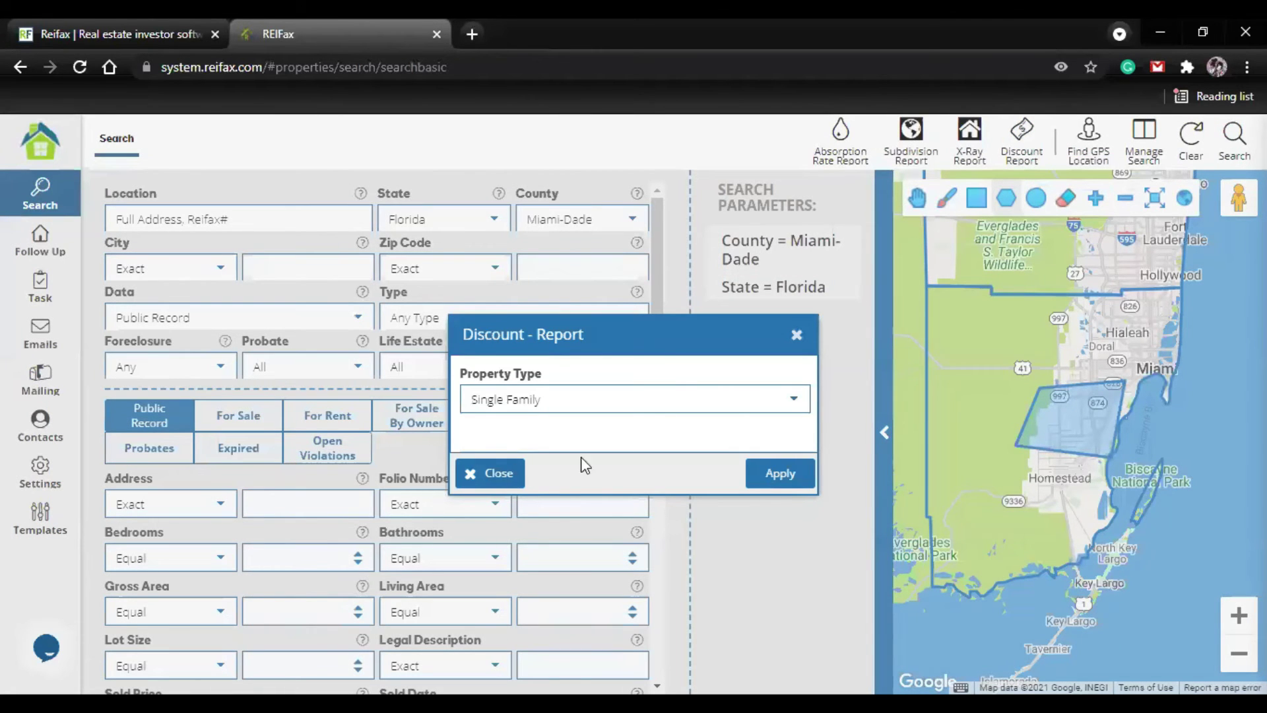
left_click(781, 478)
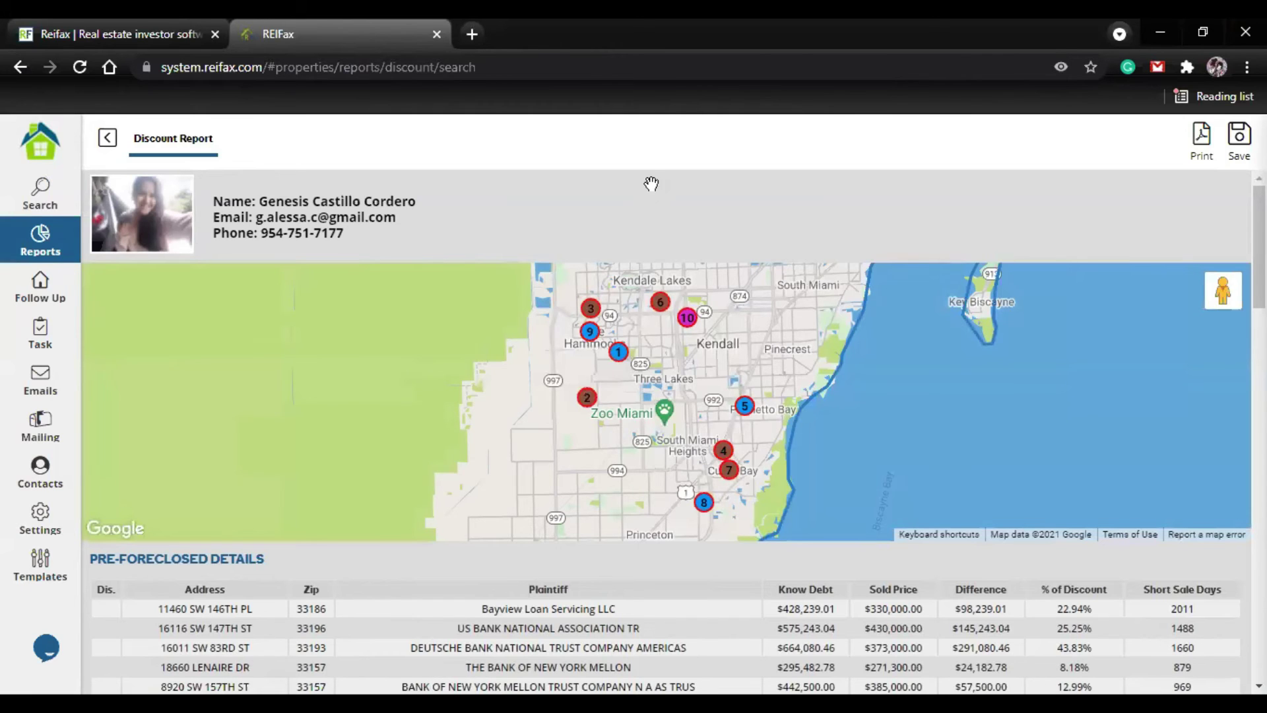
- View the property card of marker 2 on the pre-foreclosed map, and look over the Pre-Foreclosed Details table
left_click(587, 399)
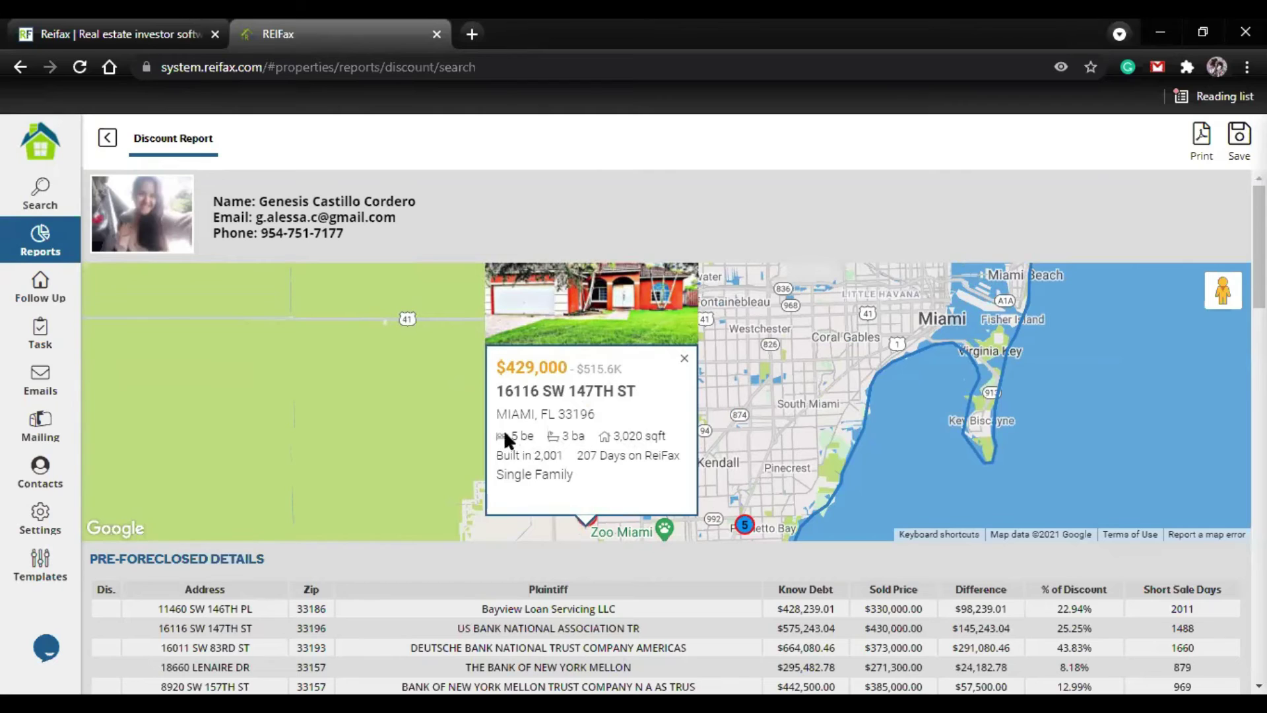
left_click(684, 360)
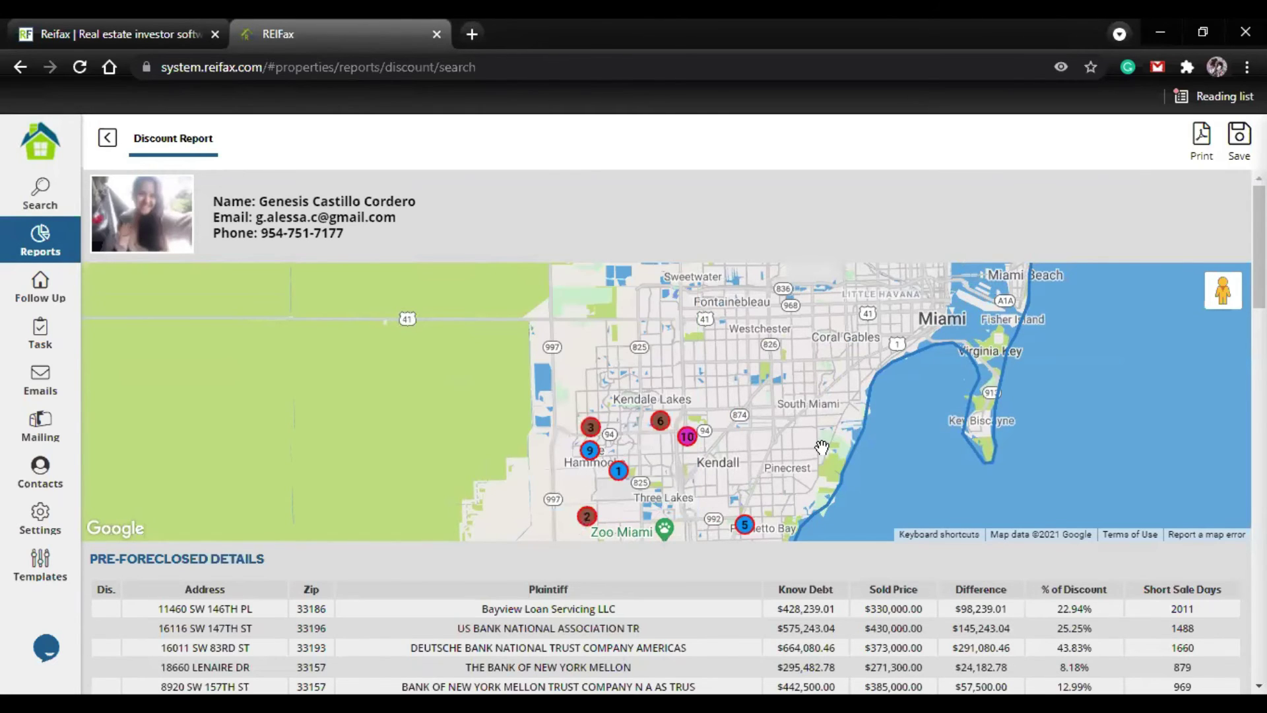
scroll(198, 604, "down", 3)
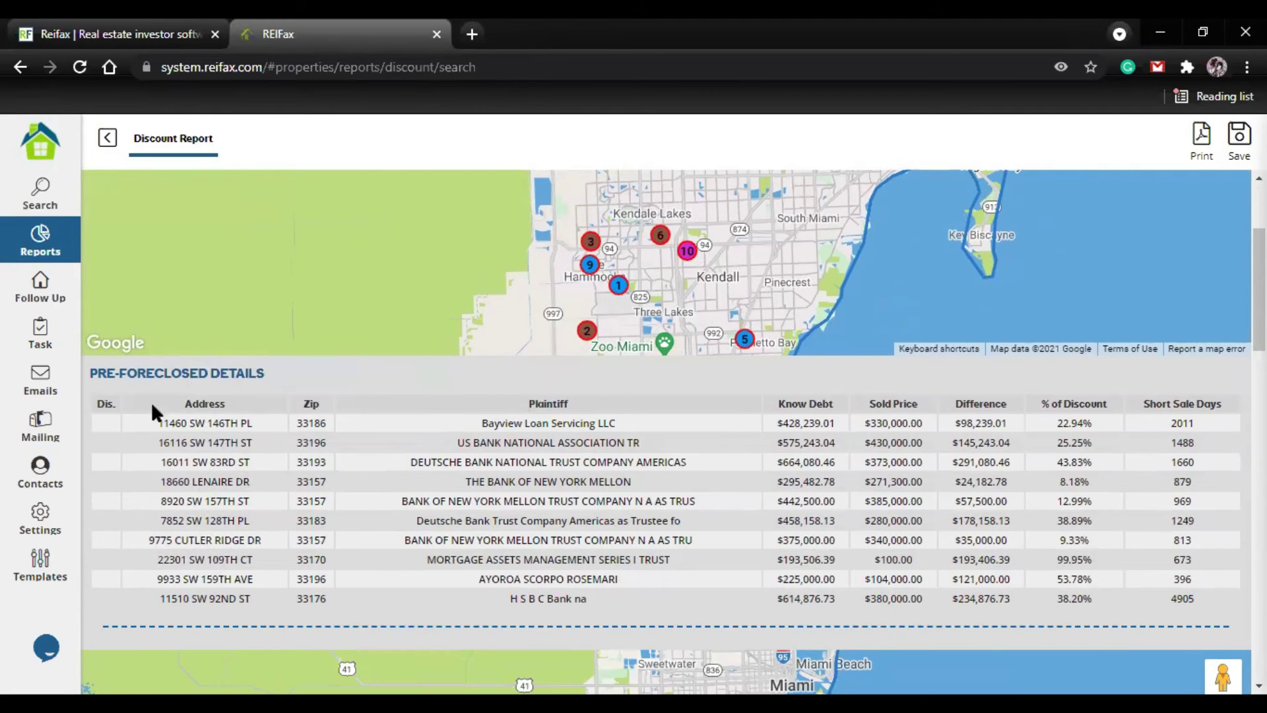
scroll(150, 526, "up", 1)
scroll(787, 362, "up", 2)
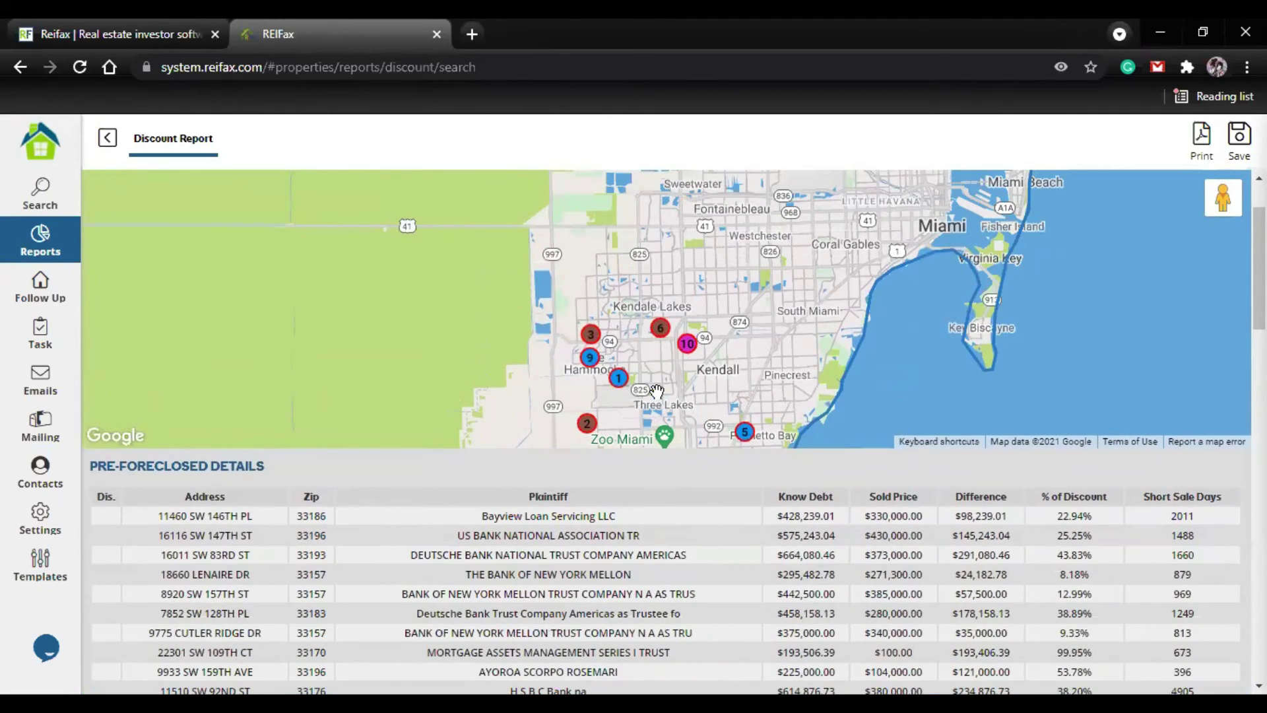
scroll(671, 474, "down", 3)
scroll(671, 474, "up", 1)
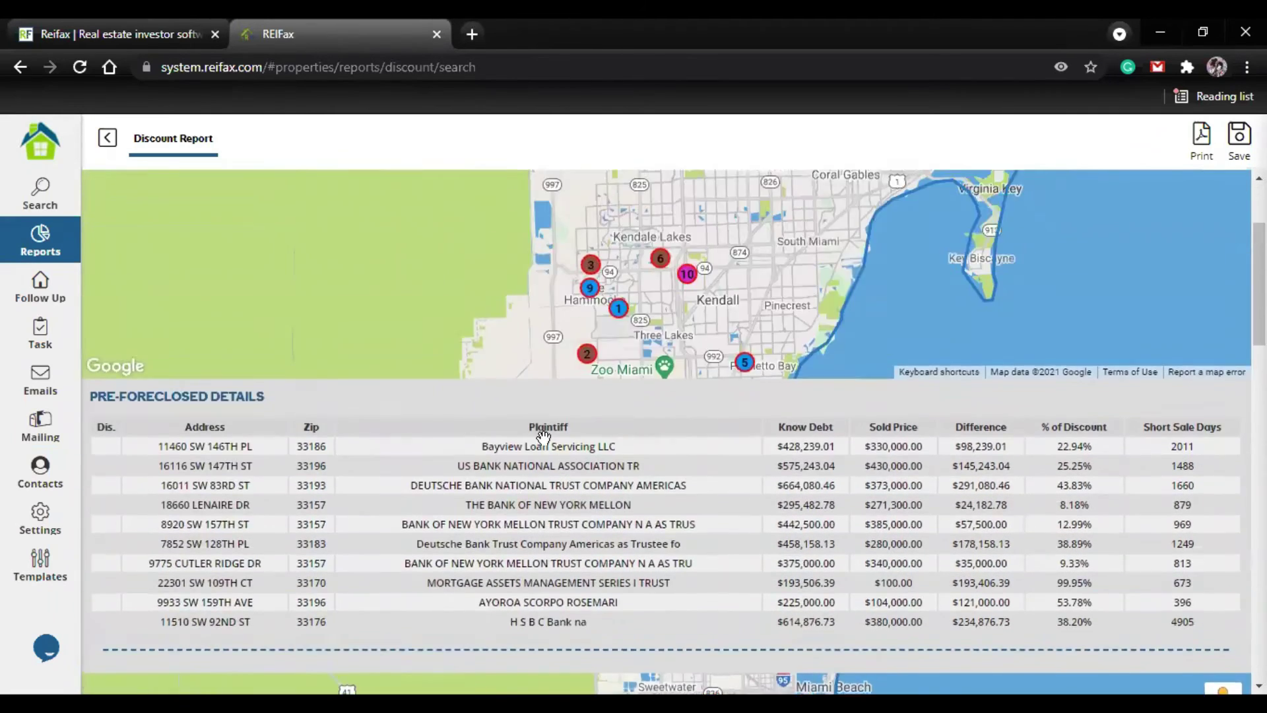
scroll(687, 502, "down", 3)
scroll(687, 502, "down", 2)
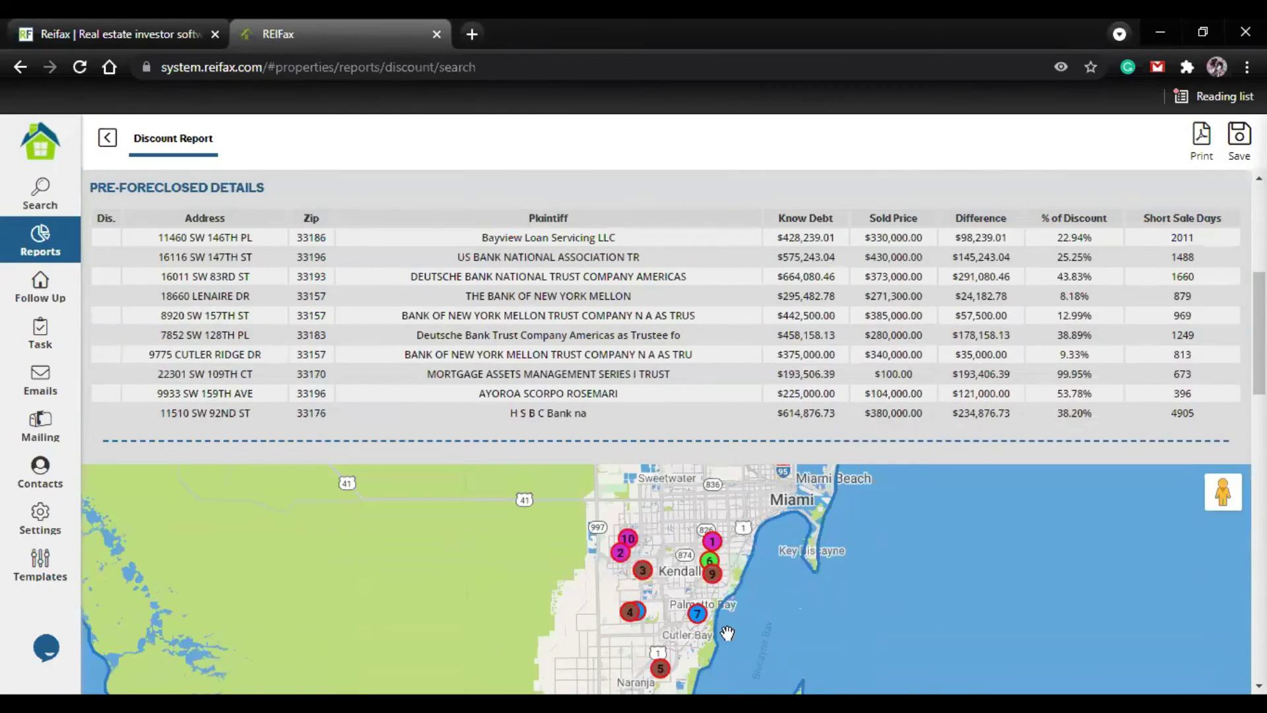
scroll(672, 494, "up", 3)
scroll(672, 493, "up", 6)
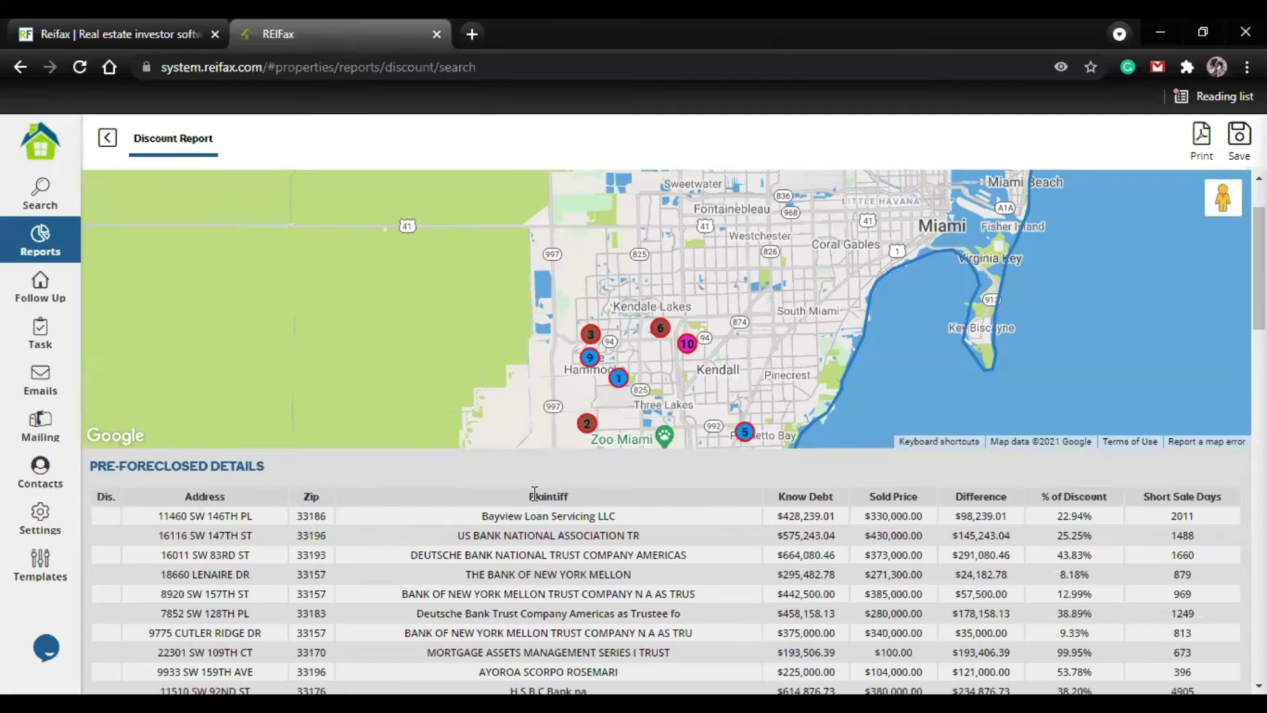
- Examine the Sold Price, Difference, % of Discount and Short Sale Days columns of the Pre-Foreclosed Details table
scroll(518, 422, "down", 2)
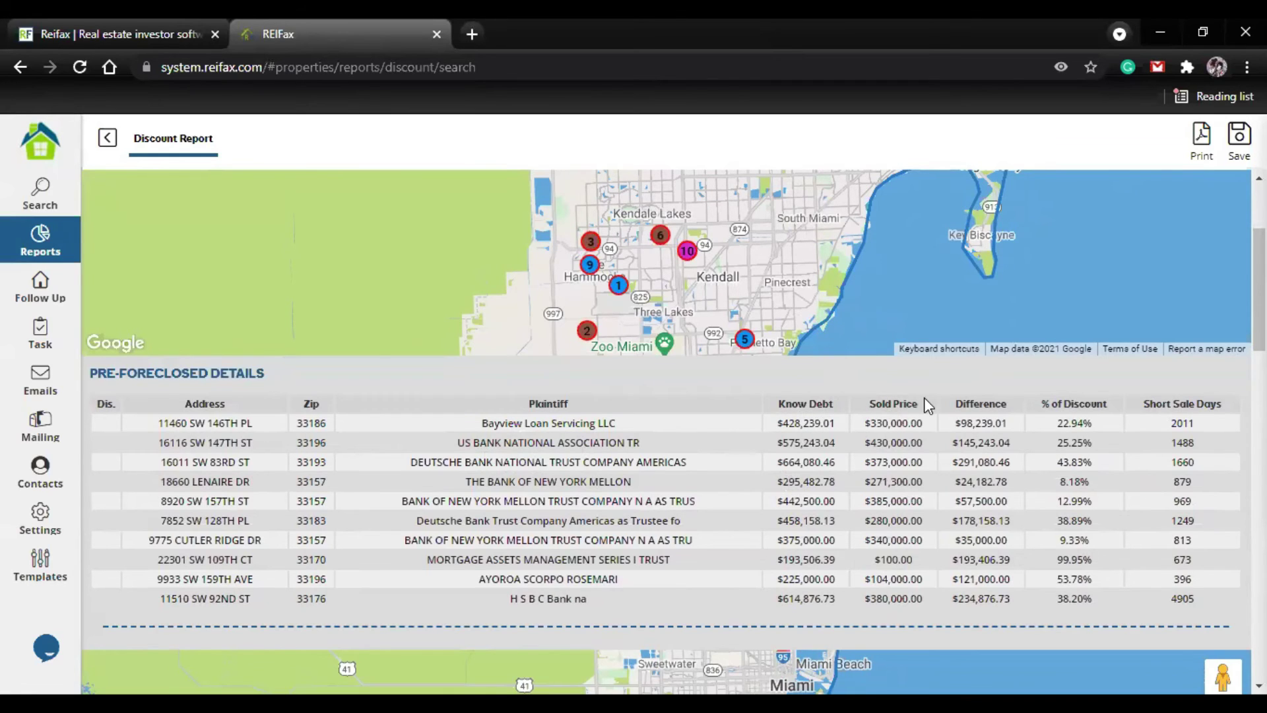
left_click_drag(913, 402, 868, 403)
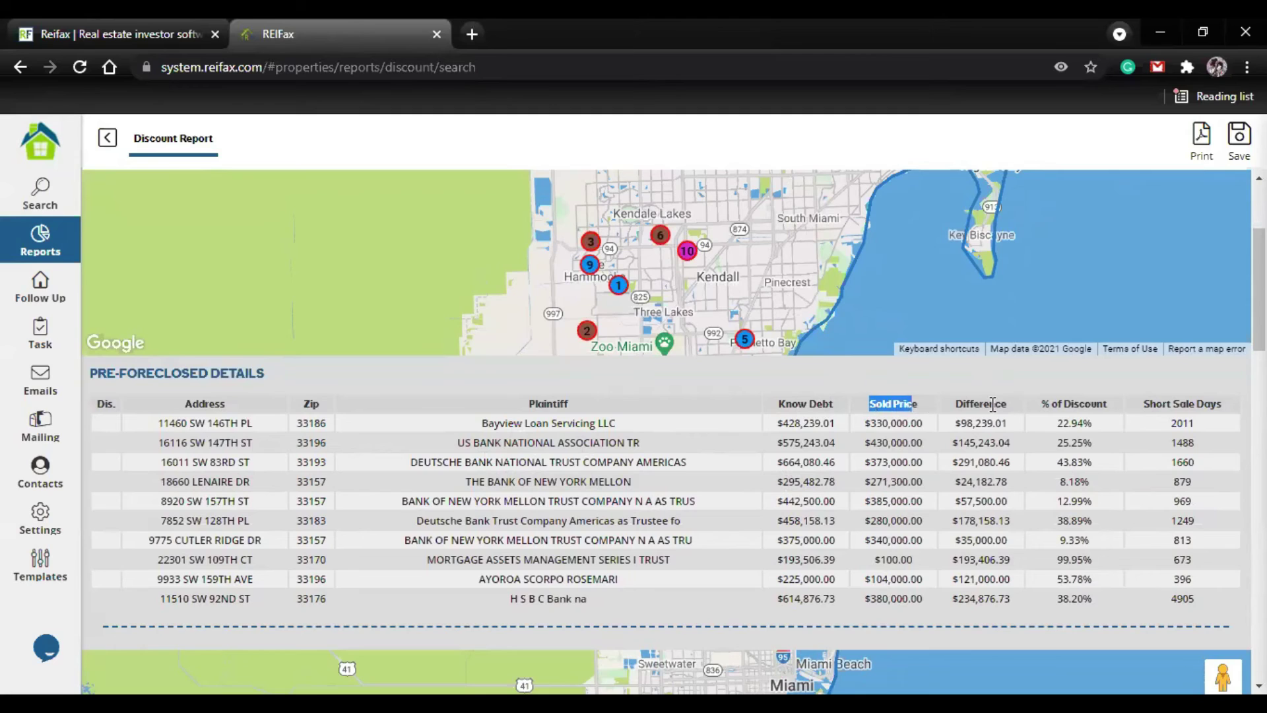
left_click_drag(1006, 403, 938, 415)
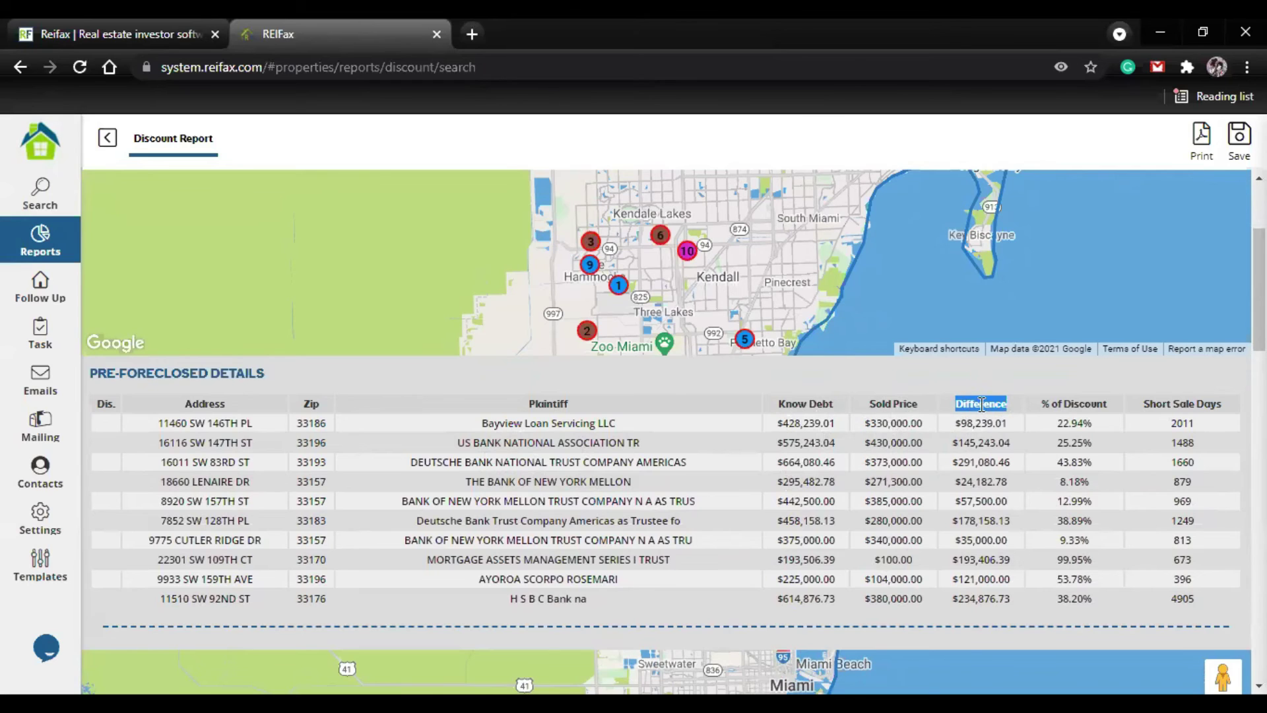
left_click_drag(1006, 405, 953, 411)
left_click_drag(1043, 404, 1221, 405)
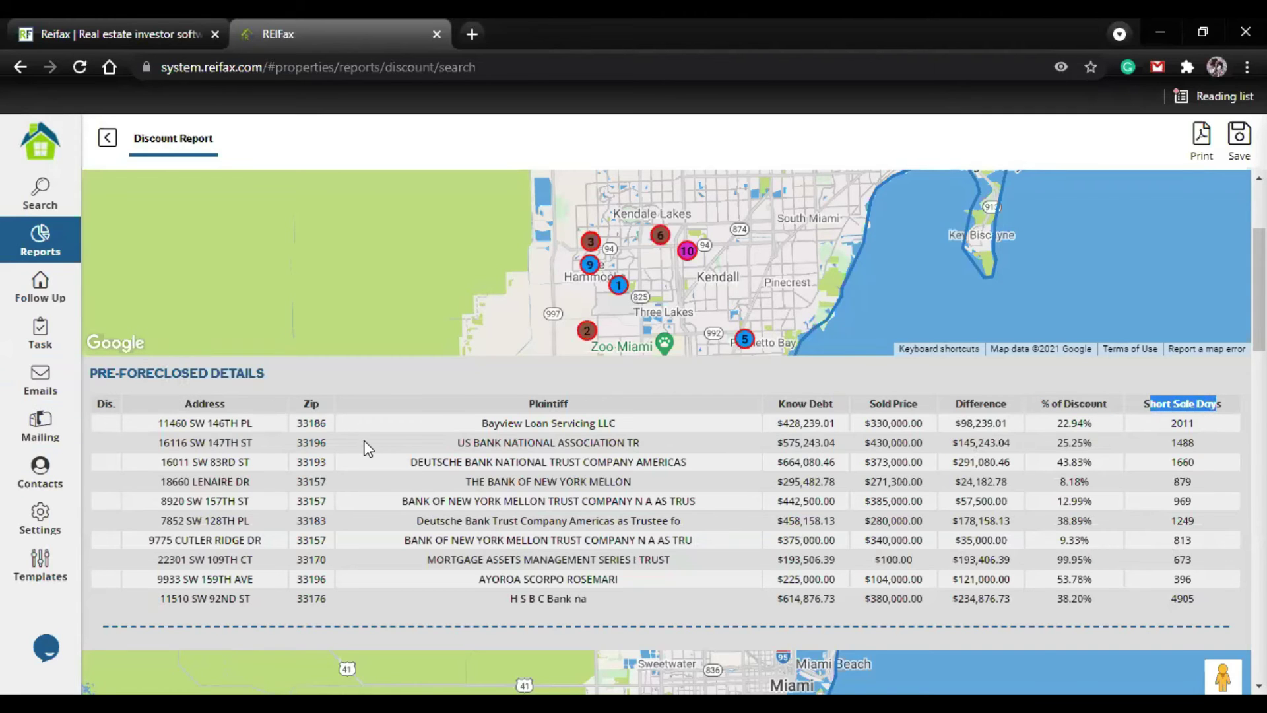
- View the property cards of markers 4 and 2 on the foreclosed properties map, closing each one
scroll(368, 448, "down", 6)
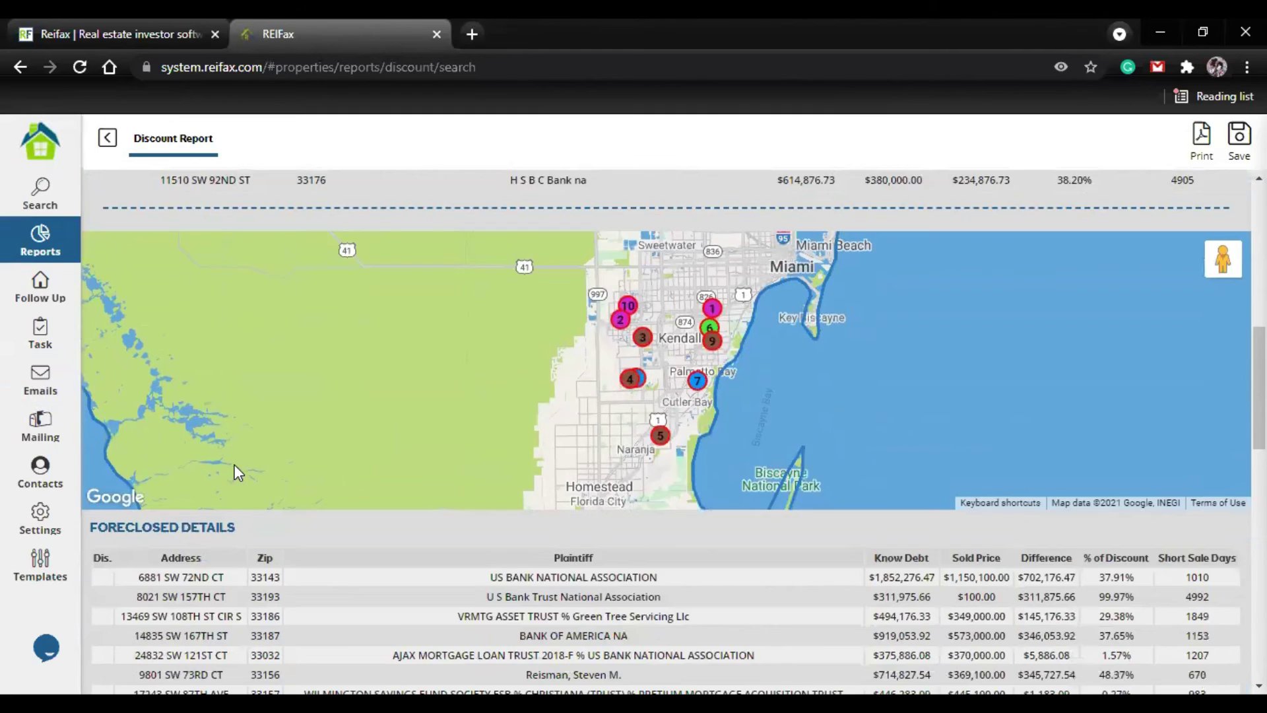
scroll(237, 472, "down", 3)
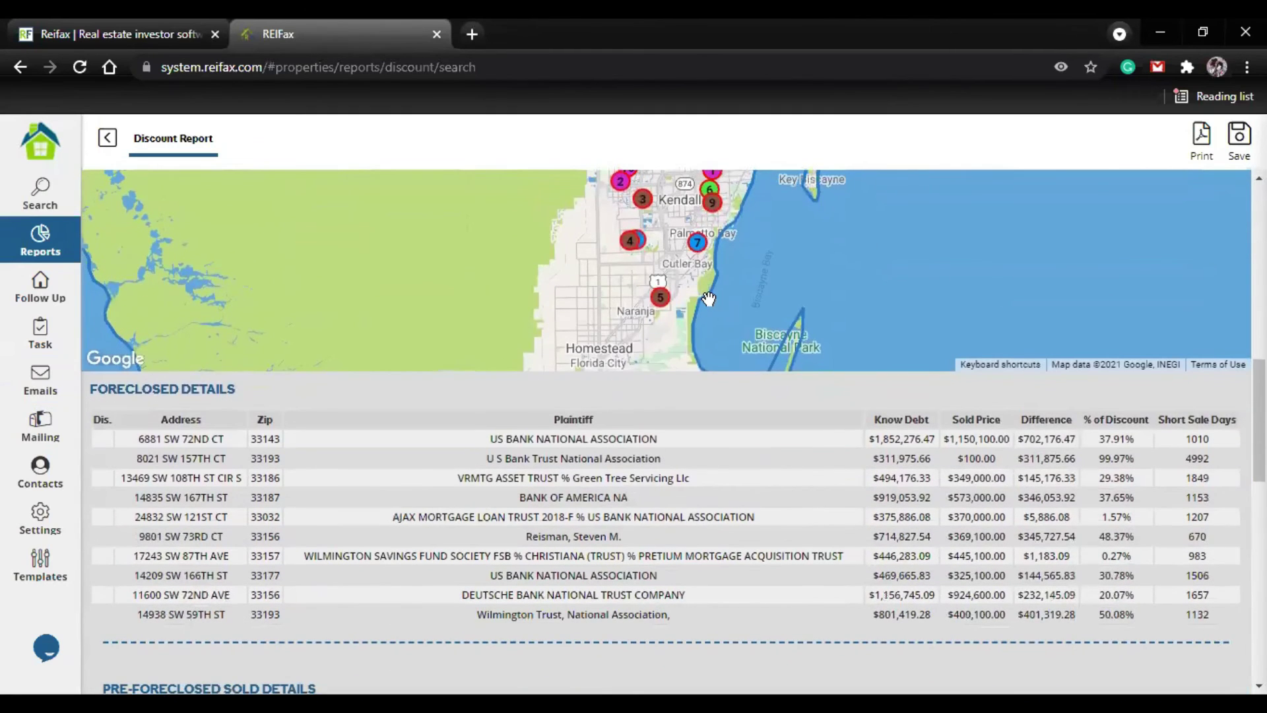
scroll(708, 299, "up", 2)
left_click(634, 328)
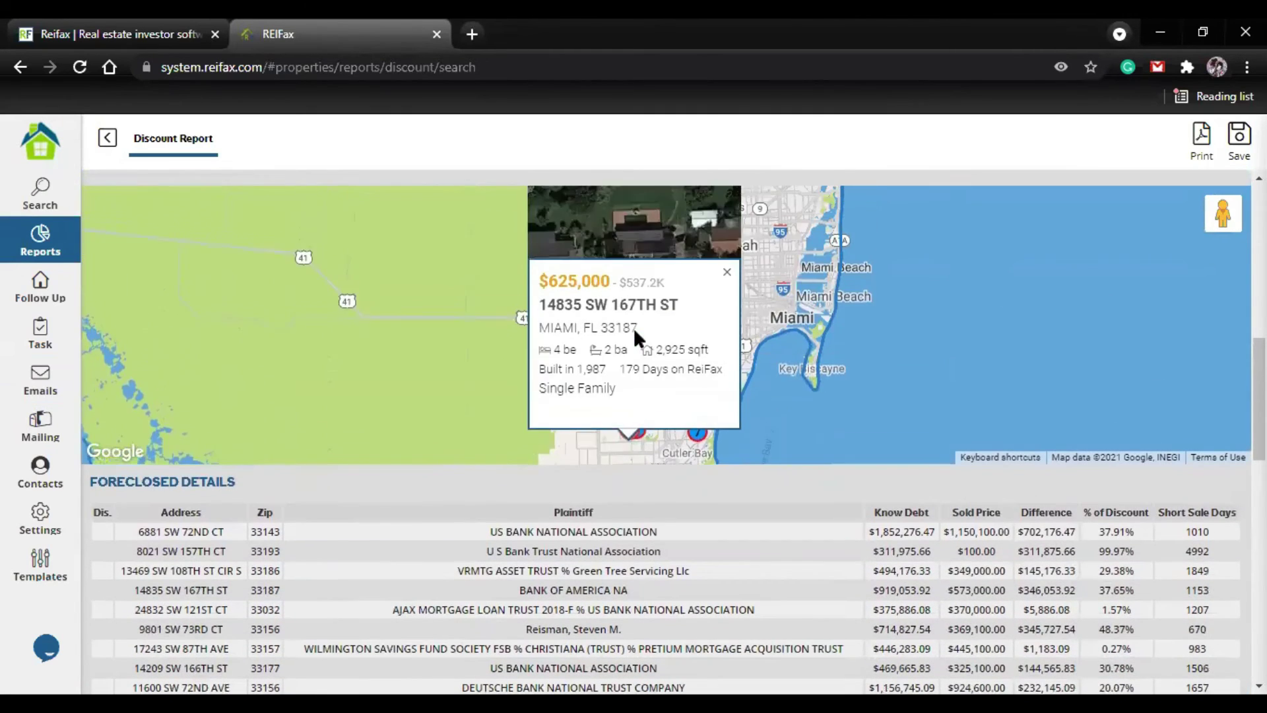
scroll(724, 394, "up", 2)
left_click(727, 375)
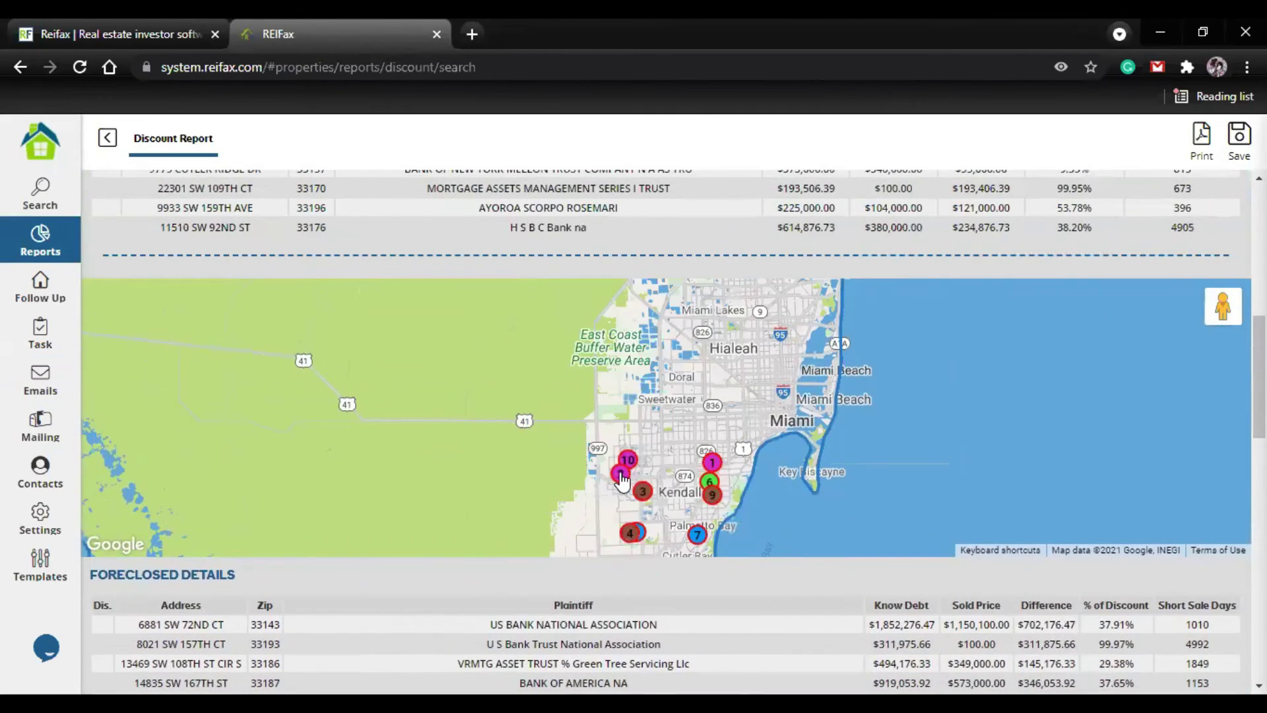
left_click(621, 482)
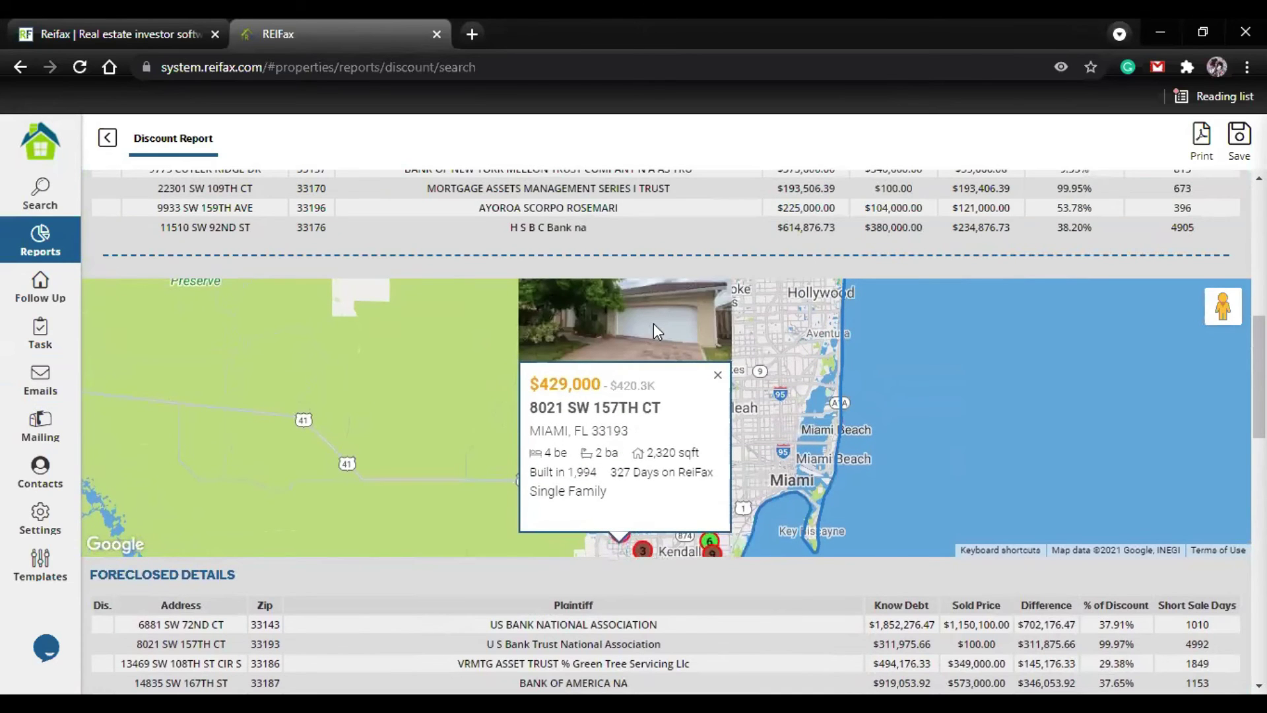
left_click(718, 375)
- Examine the known debt, sold price and difference of the first property in the Foreclosed Details table
scroll(154, 438, "down", 4)
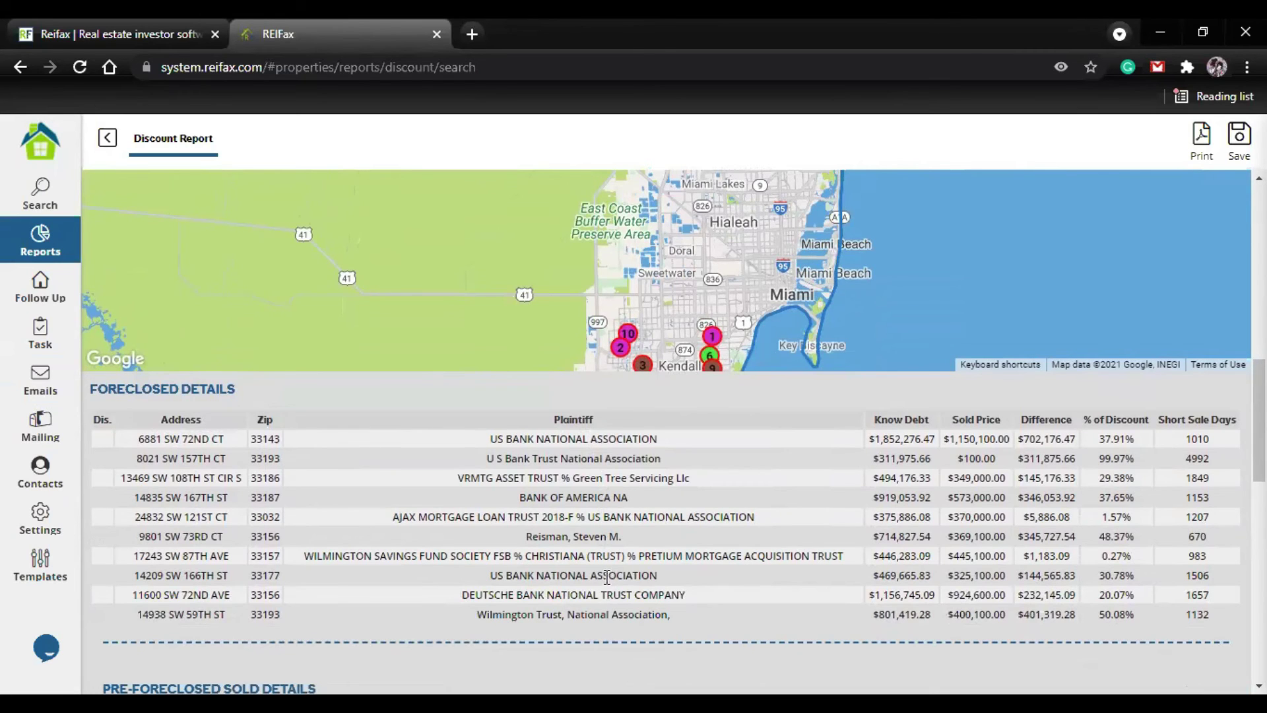
left_click_drag(873, 440, 915, 439)
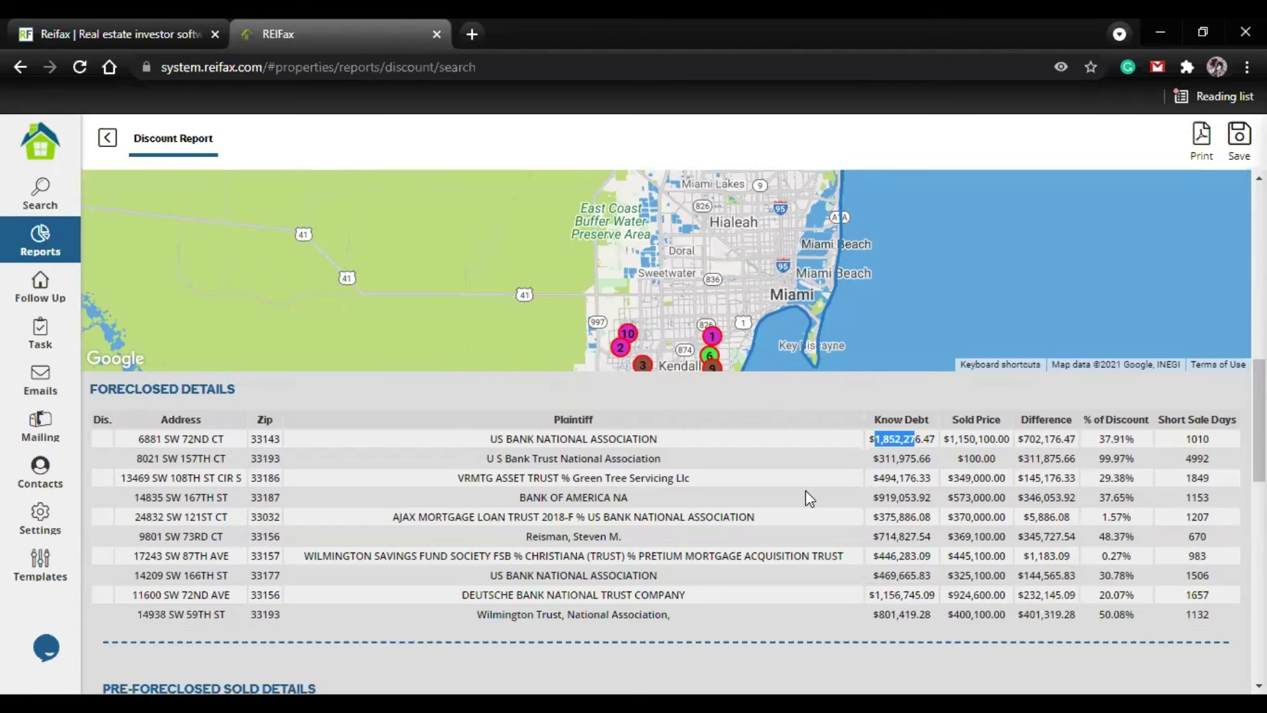
left_click(974, 454)
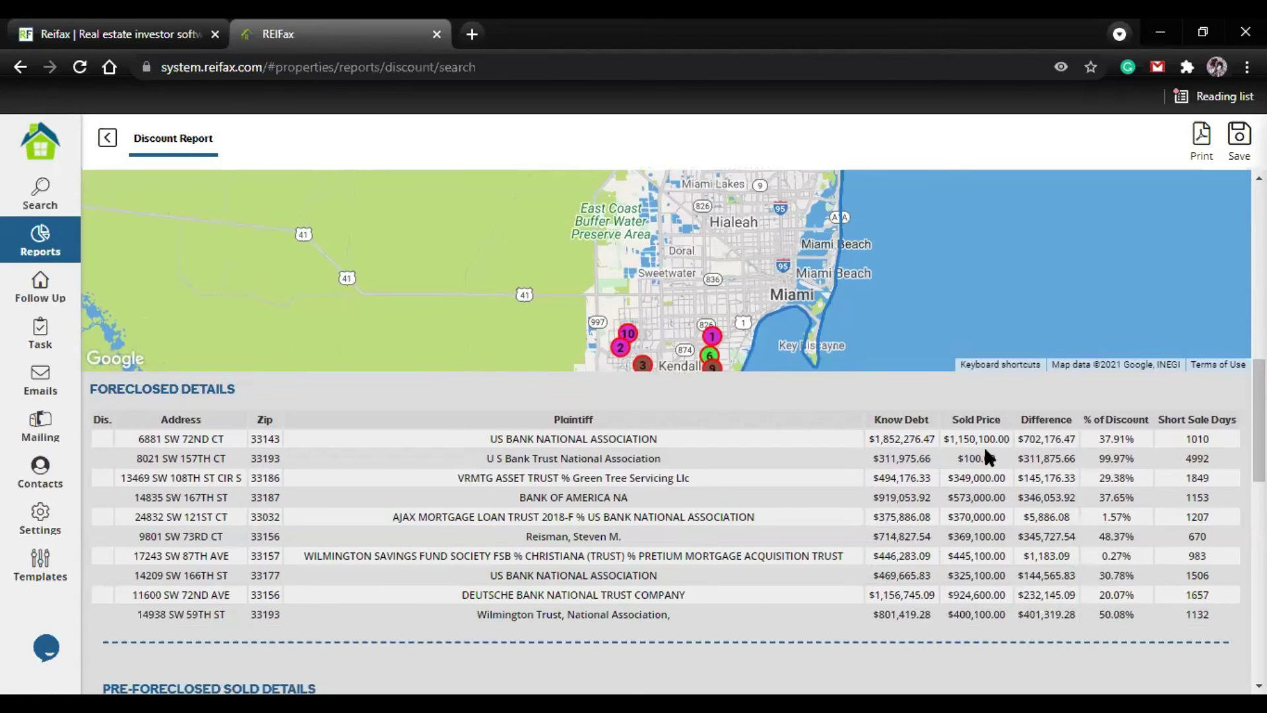
left_click_drag(1025, 440, 1070, 440)
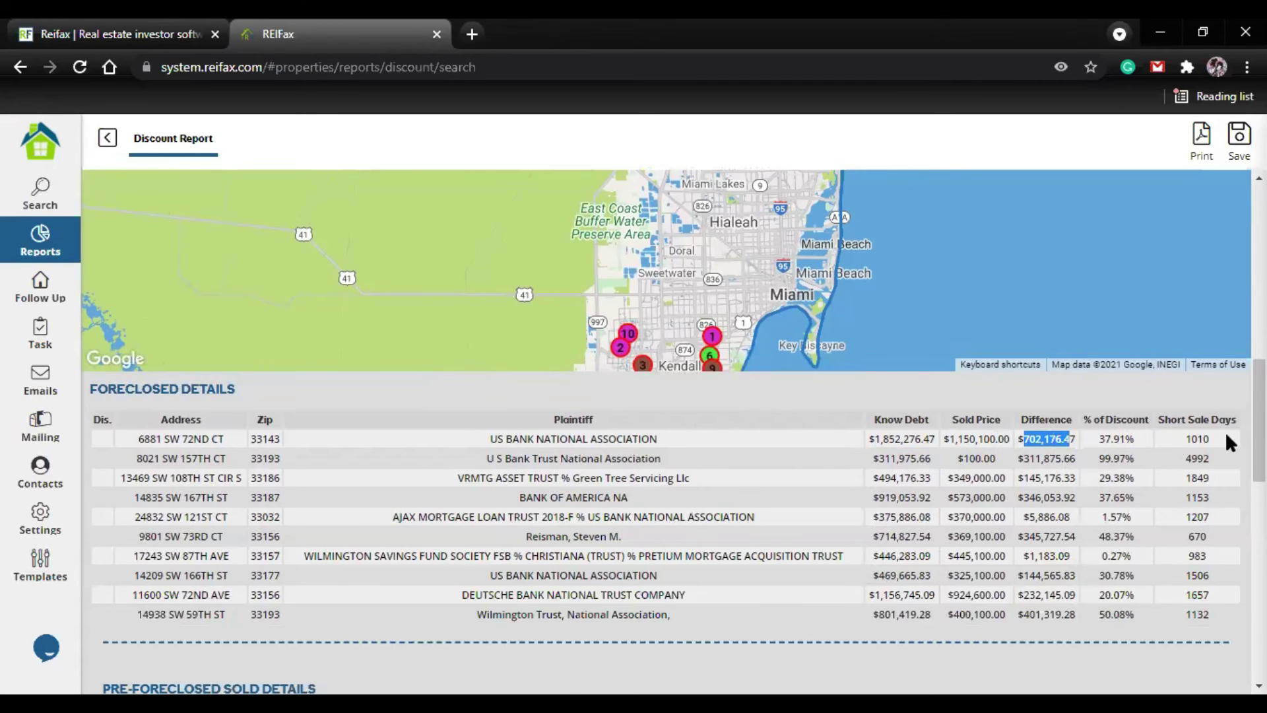
- Compare subject and county areas in the Pre-Foreclosed Sold and Foreclosed Sold charts for sales, average days and discounts
scroll(1112, 458, "down", 5)
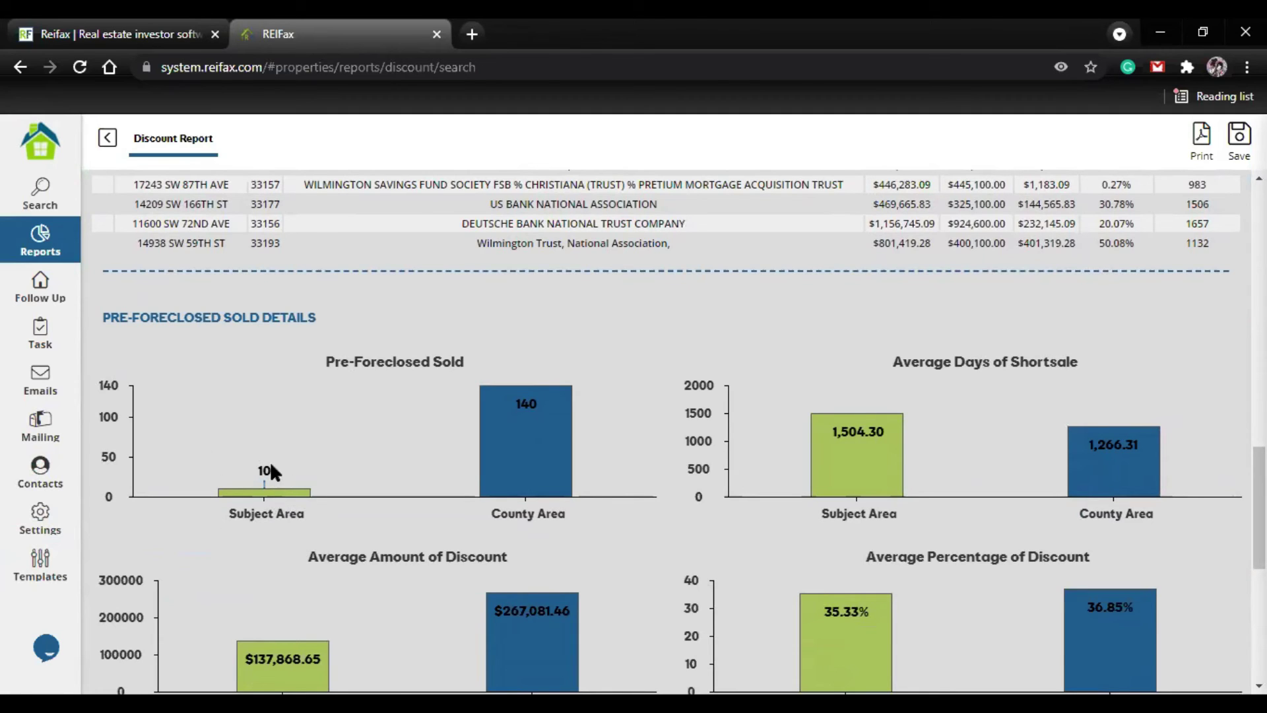
scroll(281, 462, "down", 2)
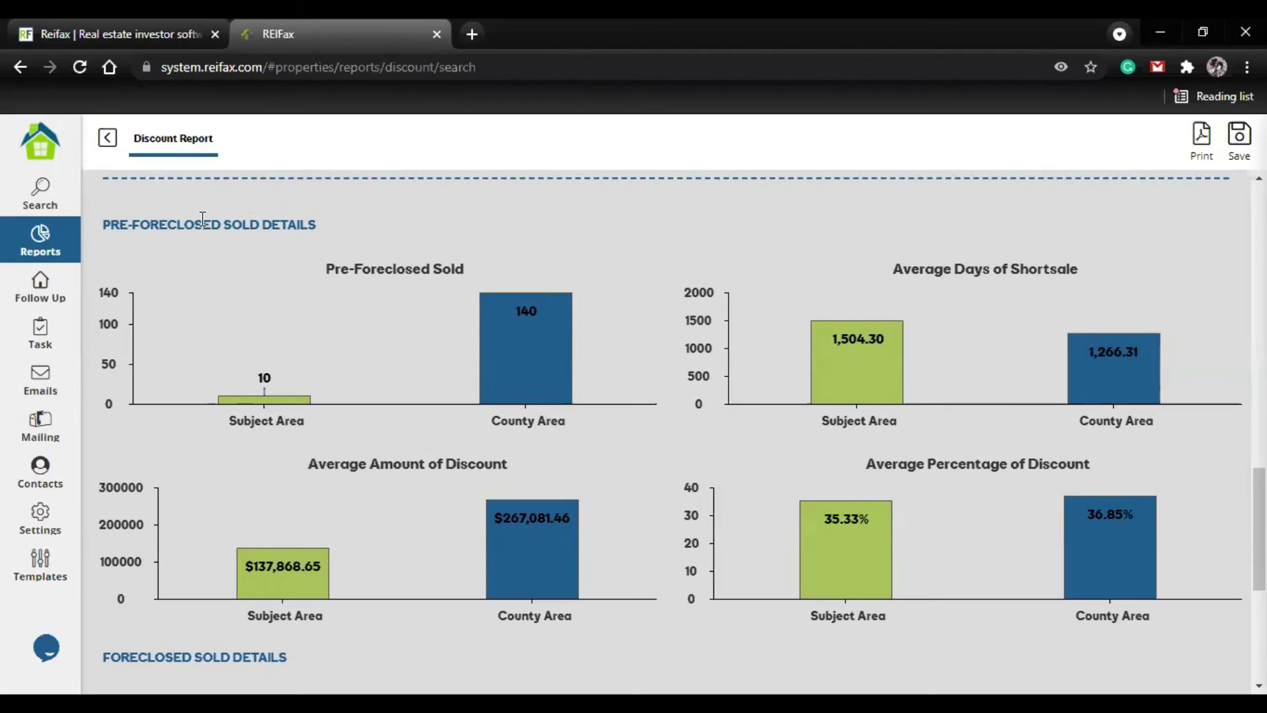
scroll(177, 462, "down", 2)
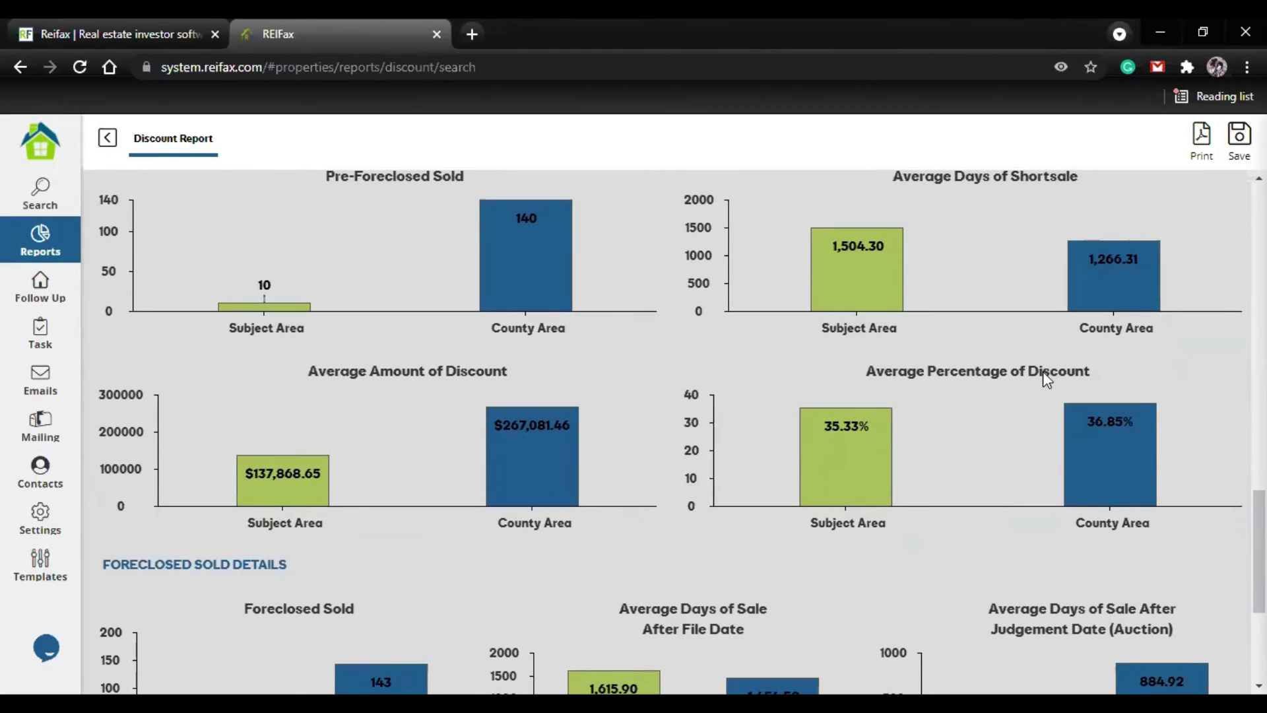
scroll(1142, 370, "down", 2)
scroll(197, 397, "down", 3)
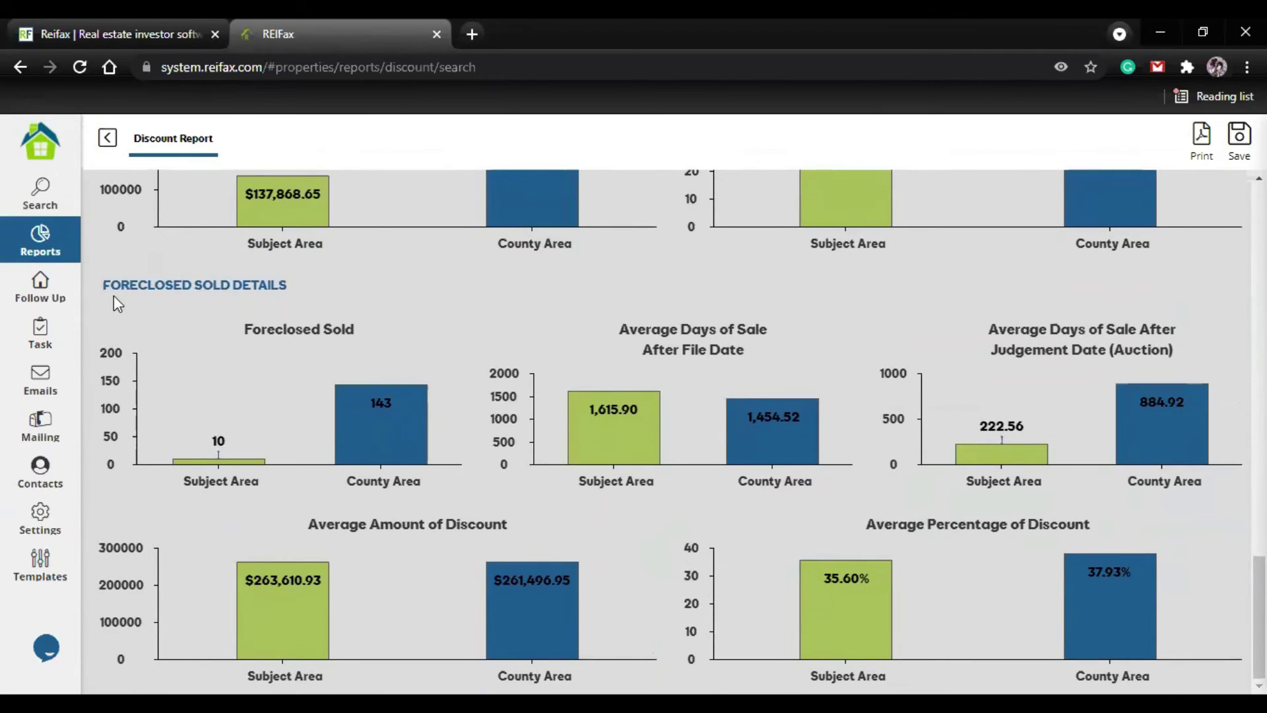
left_click_drag(108, 285, 224, 281)
scroll(310, 392, "up", 9)
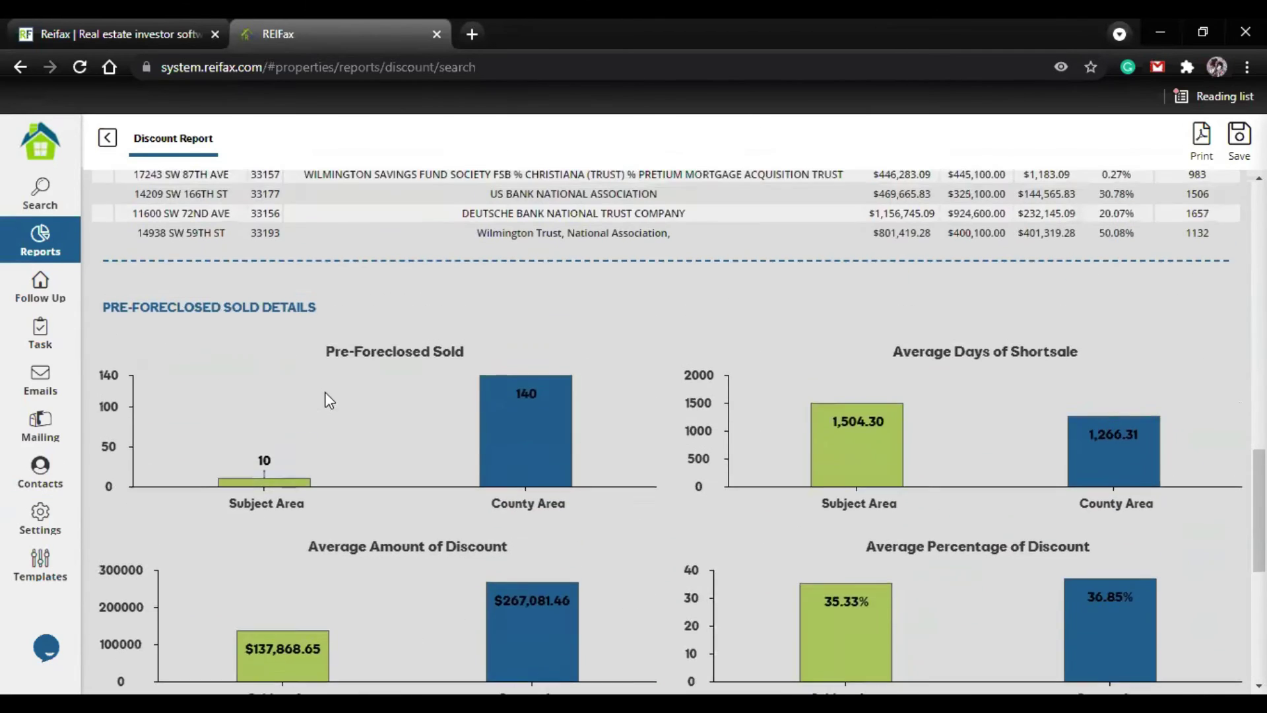
- Examine the Foreclosed Sold Details charts comparing subject and county areas for sales, average sale days and discounts
scroll(190, 512, "down", 12)
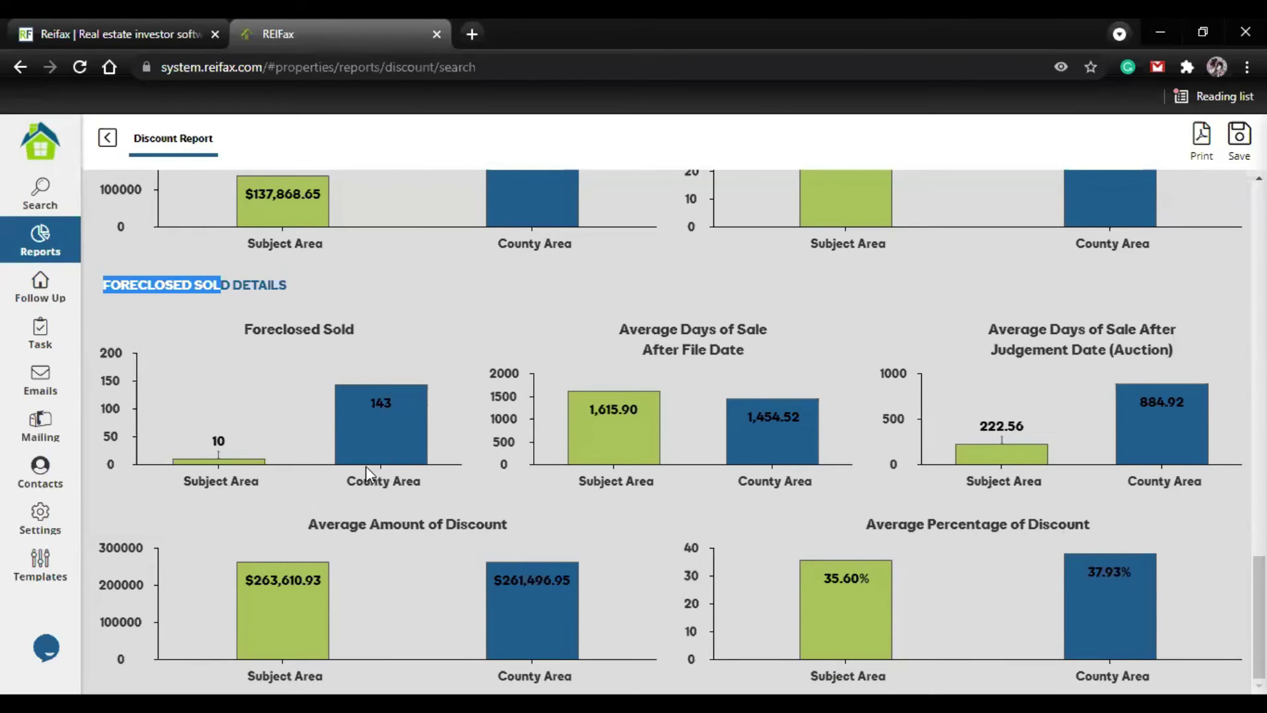
scroll(504, 548, "up", 1)
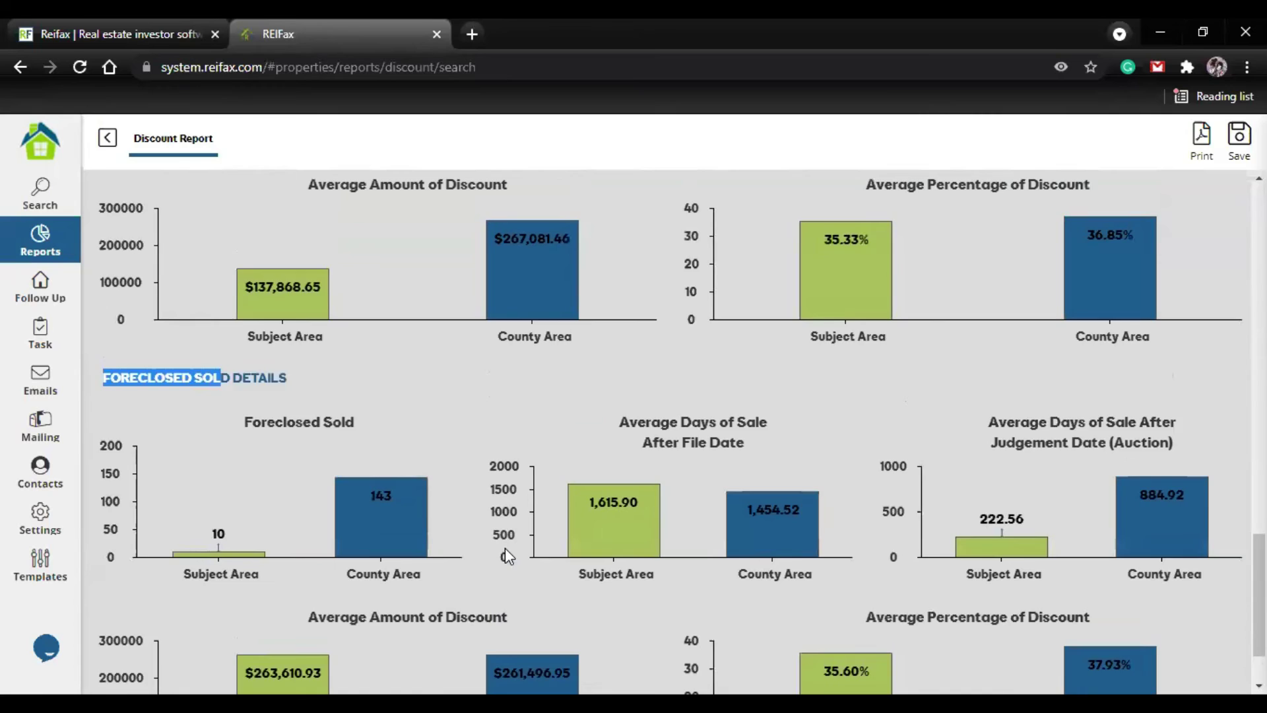
scroll(507, 555, "up", 5)
scroll(505, 548, "up", 1)
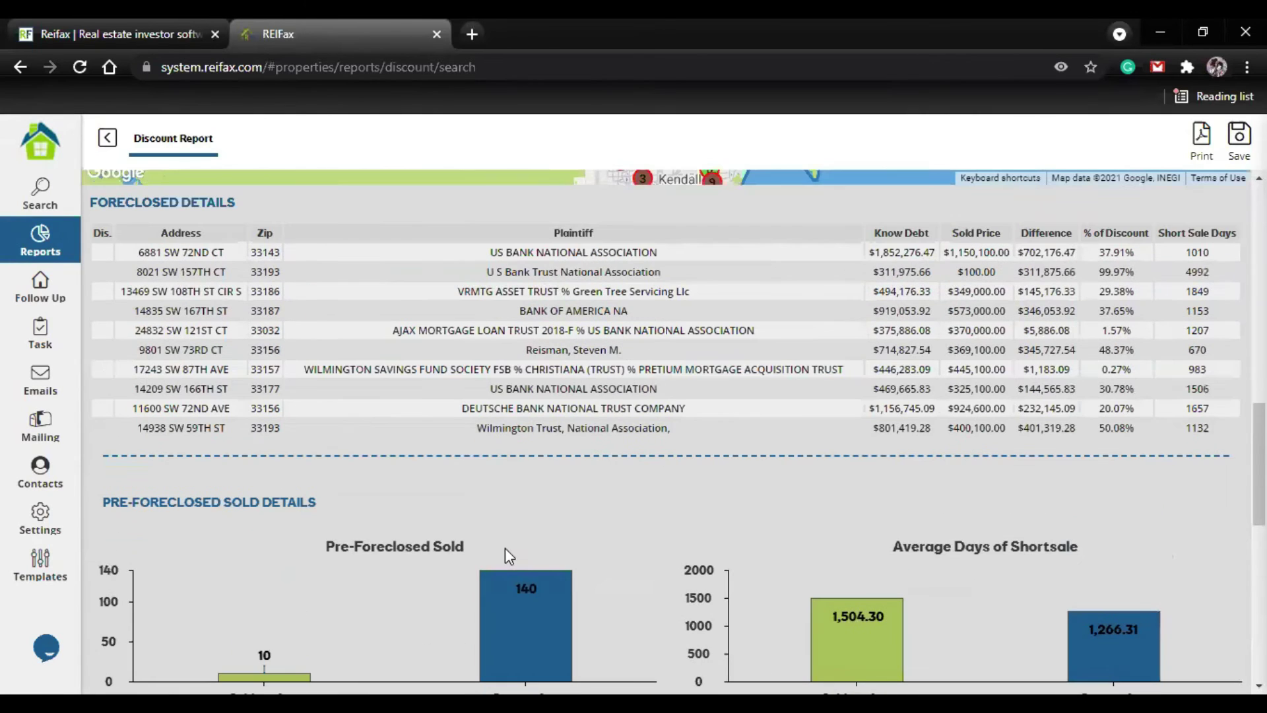
- View the property card of marker 3 on the foreclosed map and examine its known debt, sold price and difference in the table
scroll(562, 410, "up", 2)
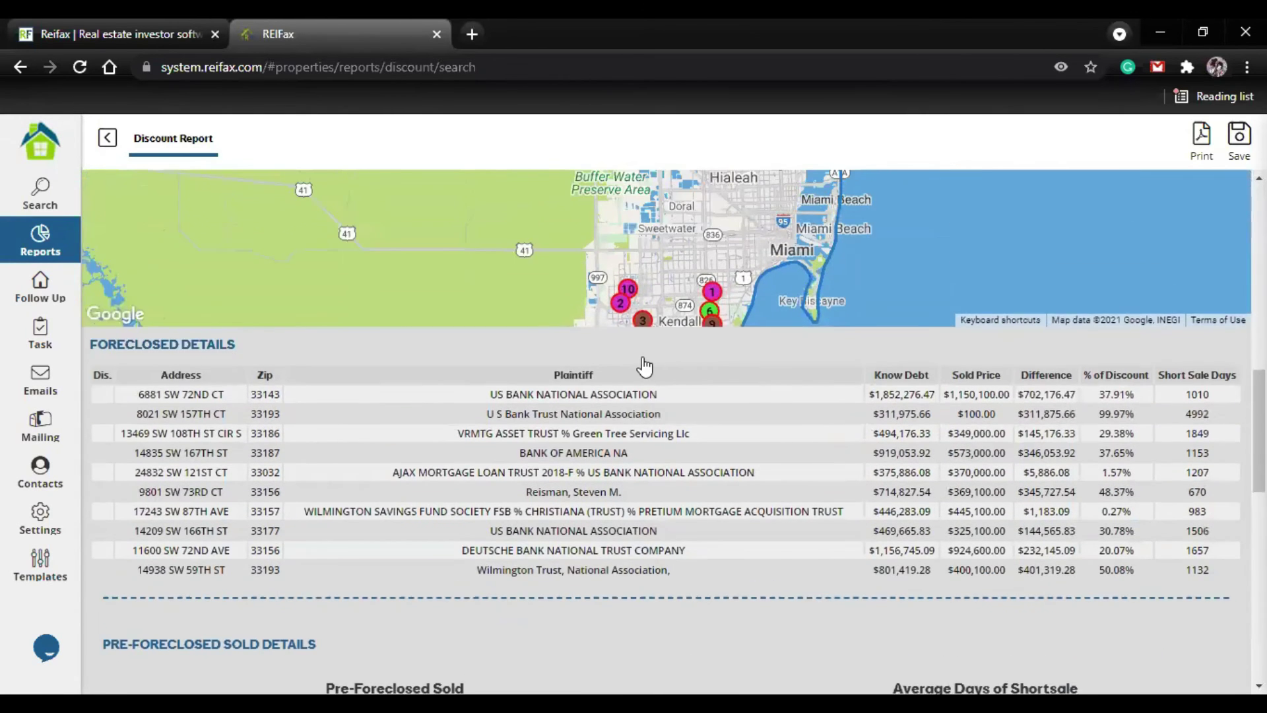
left_click(644, 365)
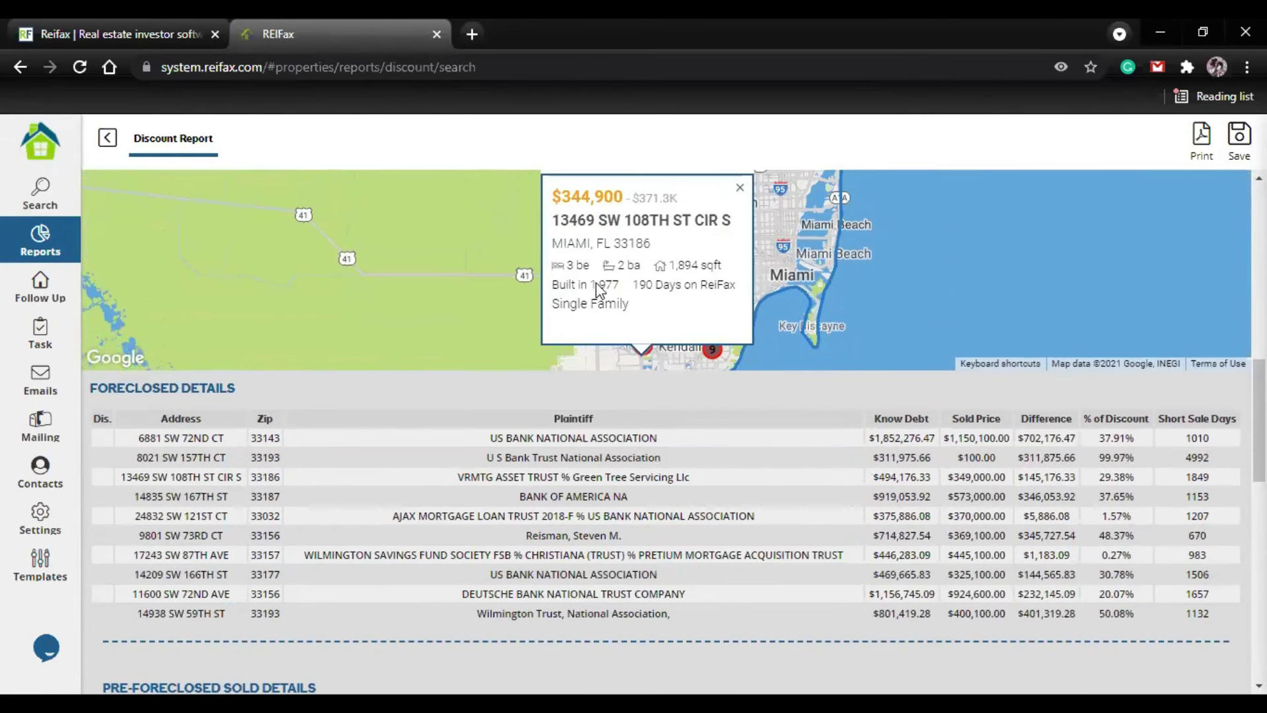
scroll(701, 317, "up", 1)
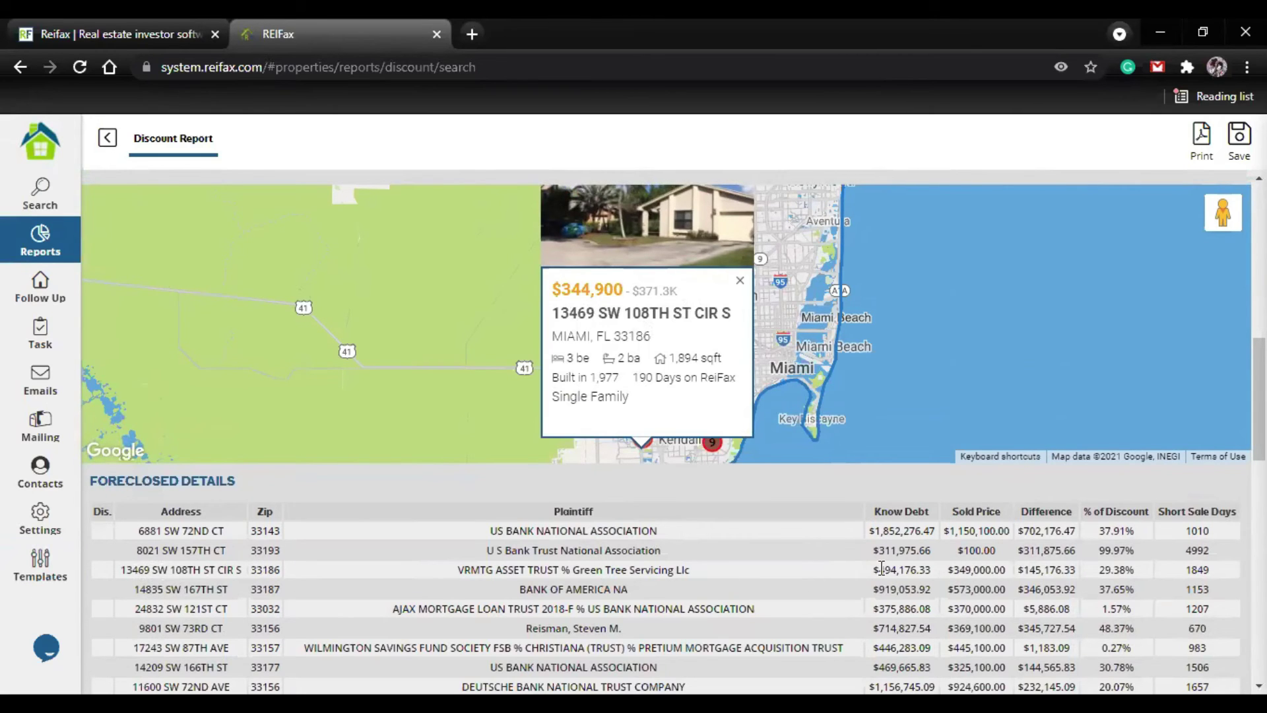
left_click_drag(874, 570, 933, 569)
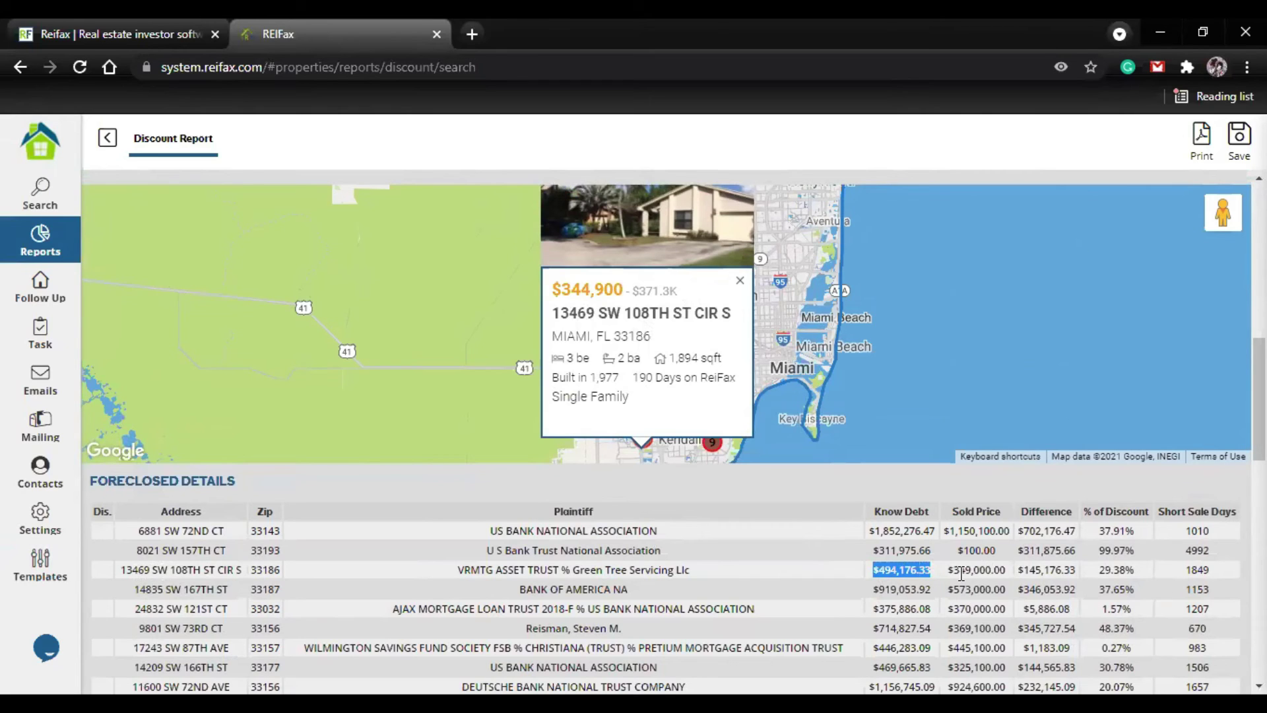
left_click_drag(952, 572, 1023, 573)
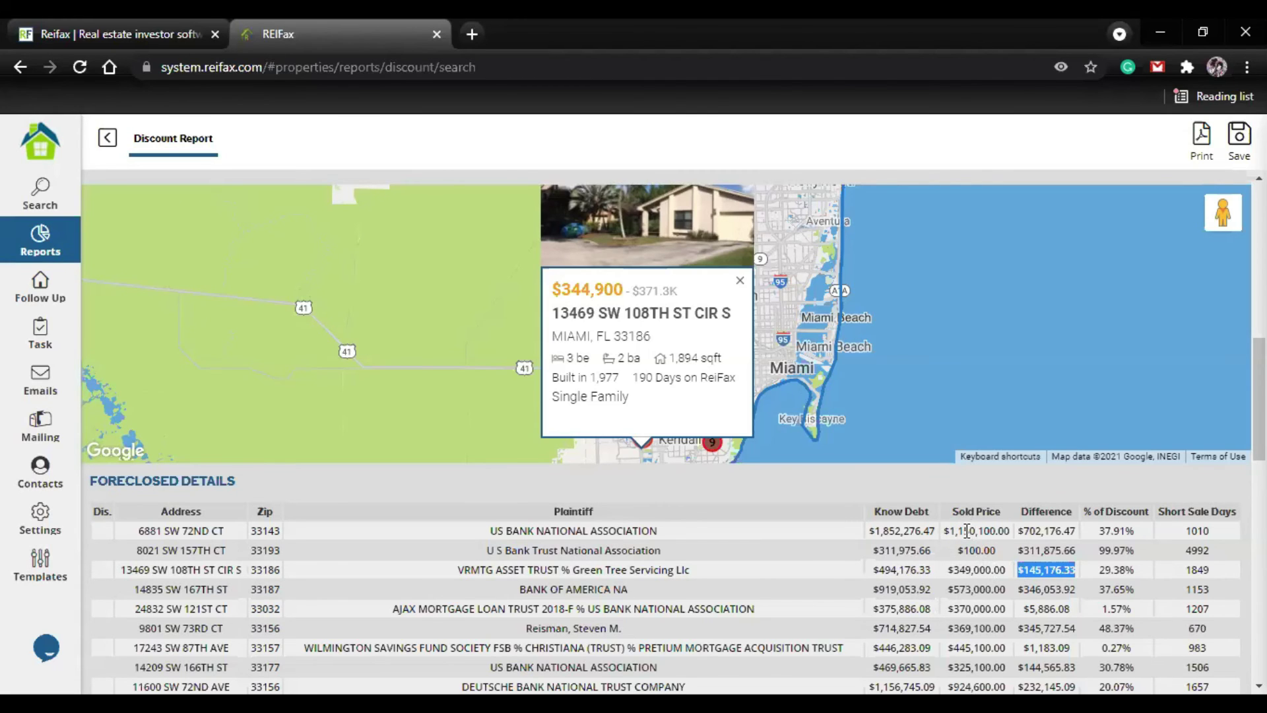
- Examine the smallest % of Discount values in the Foreclosed Details table and the seventh property's difference
scroll(1115, 532, "down", 2)
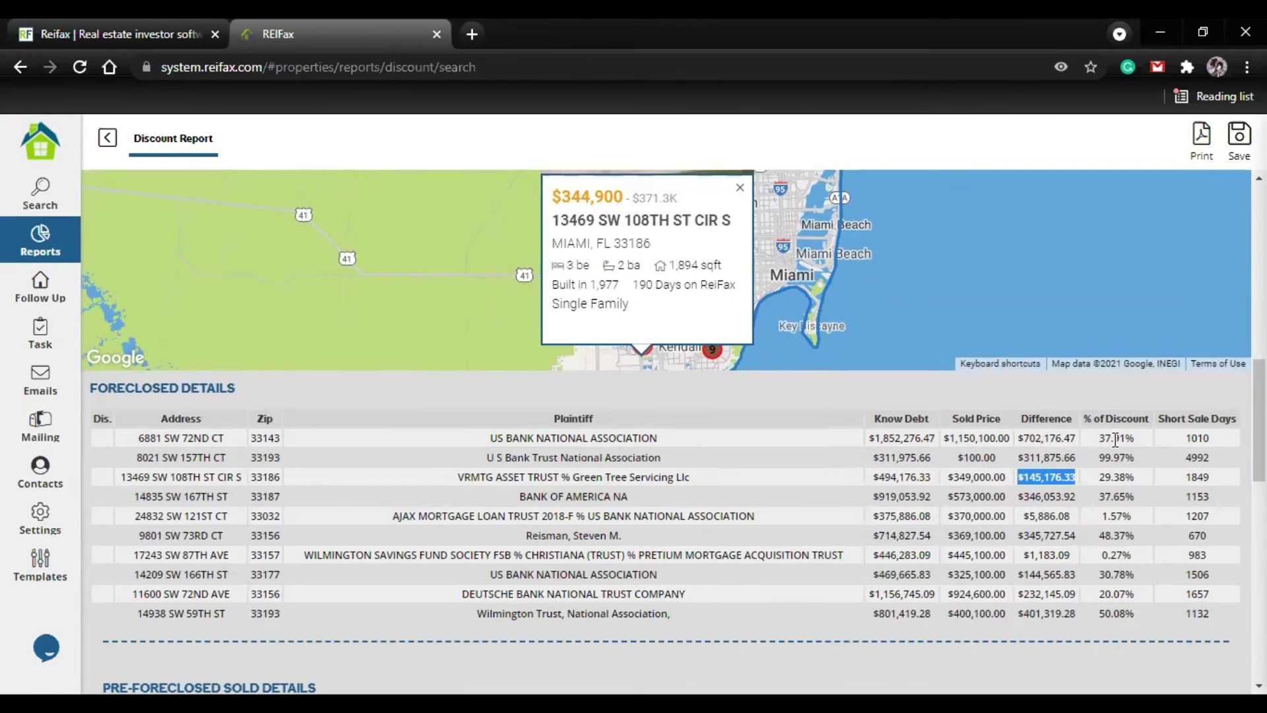
left_click(1115, 512)
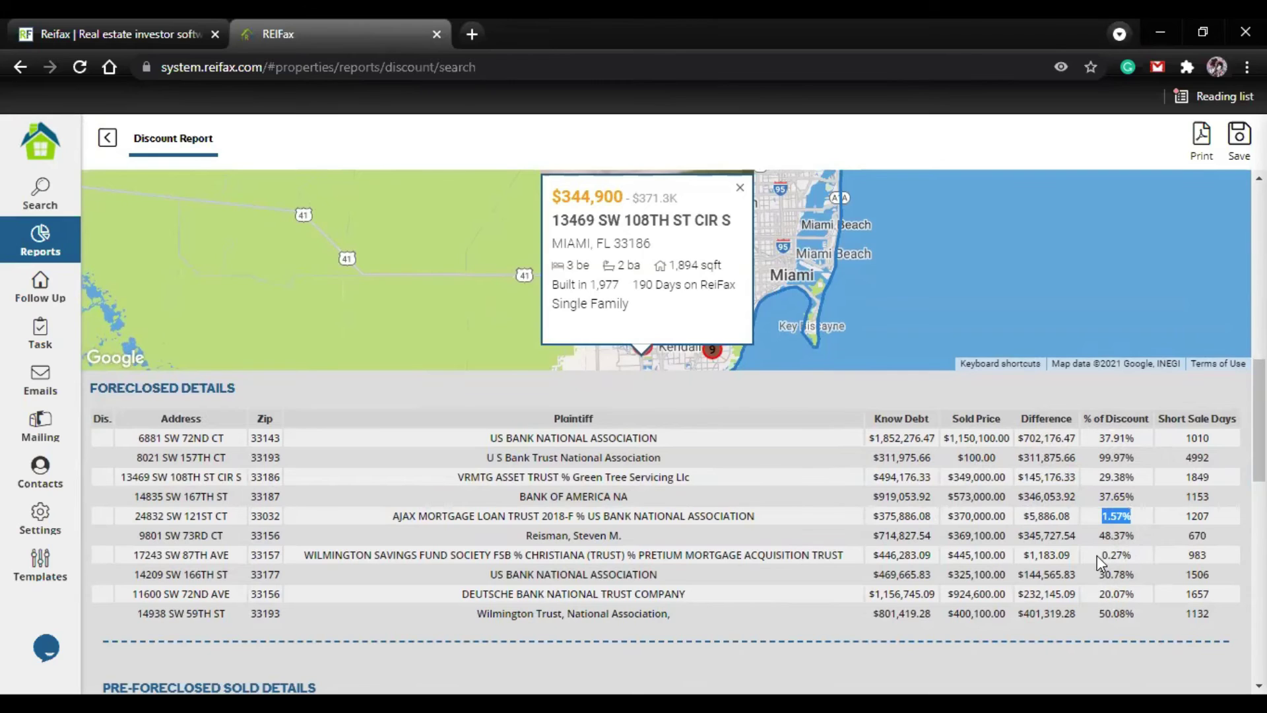
left_click_drag(1098, 556, 1133, 556)
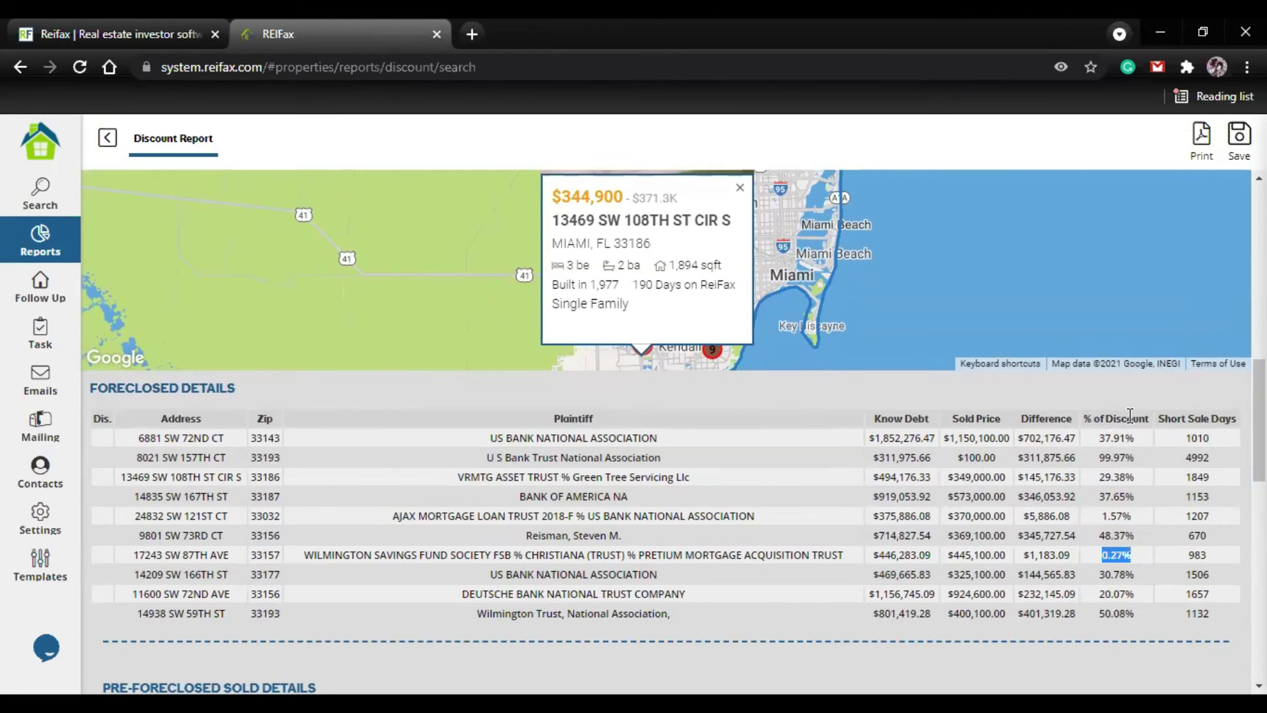
left_click_drag(1071, 557, 1022, 558)
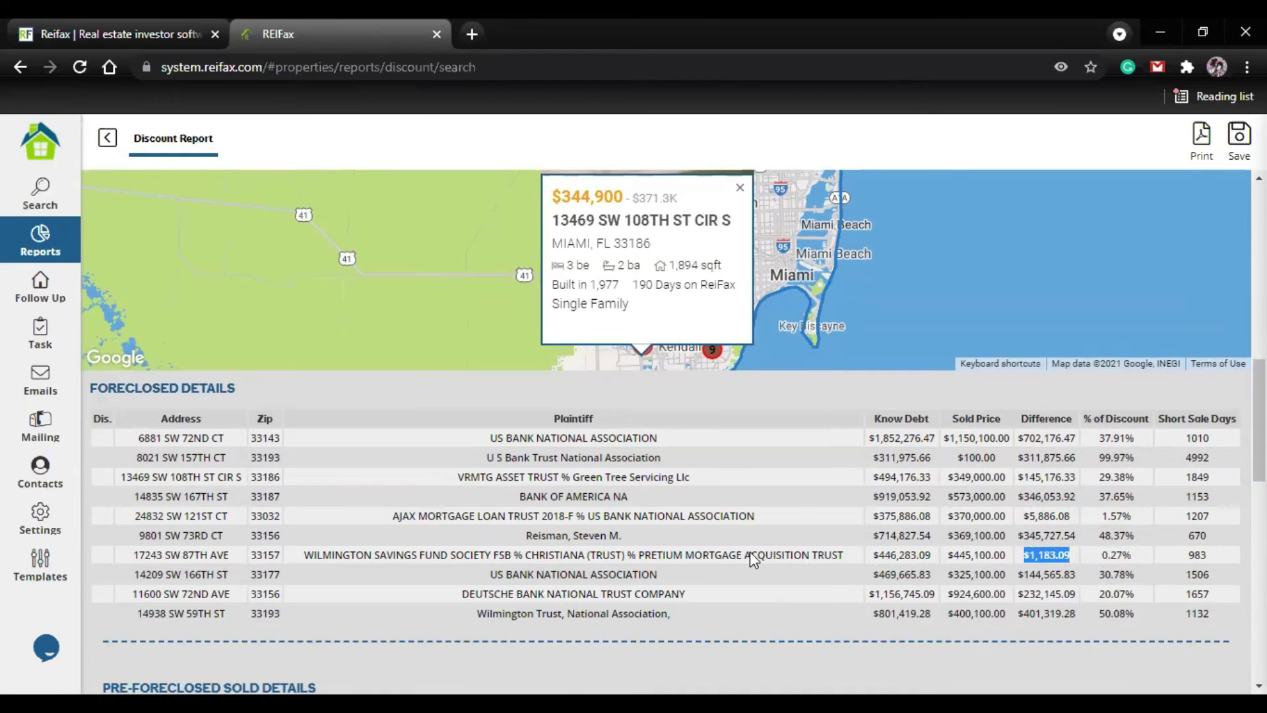
- Return from the Discount Report to the property search form and erase the drawn area from the map
scroll(711, 548, "down", 14)
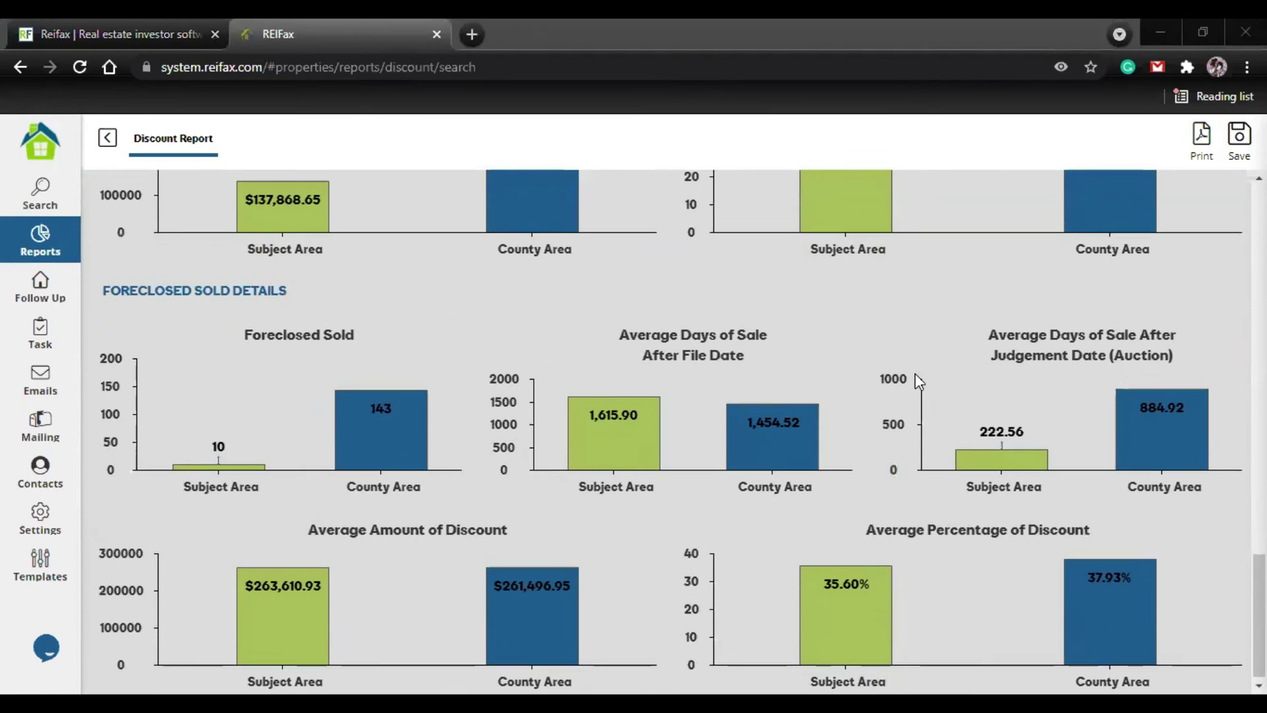
scroll(915, 373, "up", 10)
scroll(915, 373, "up", 12)
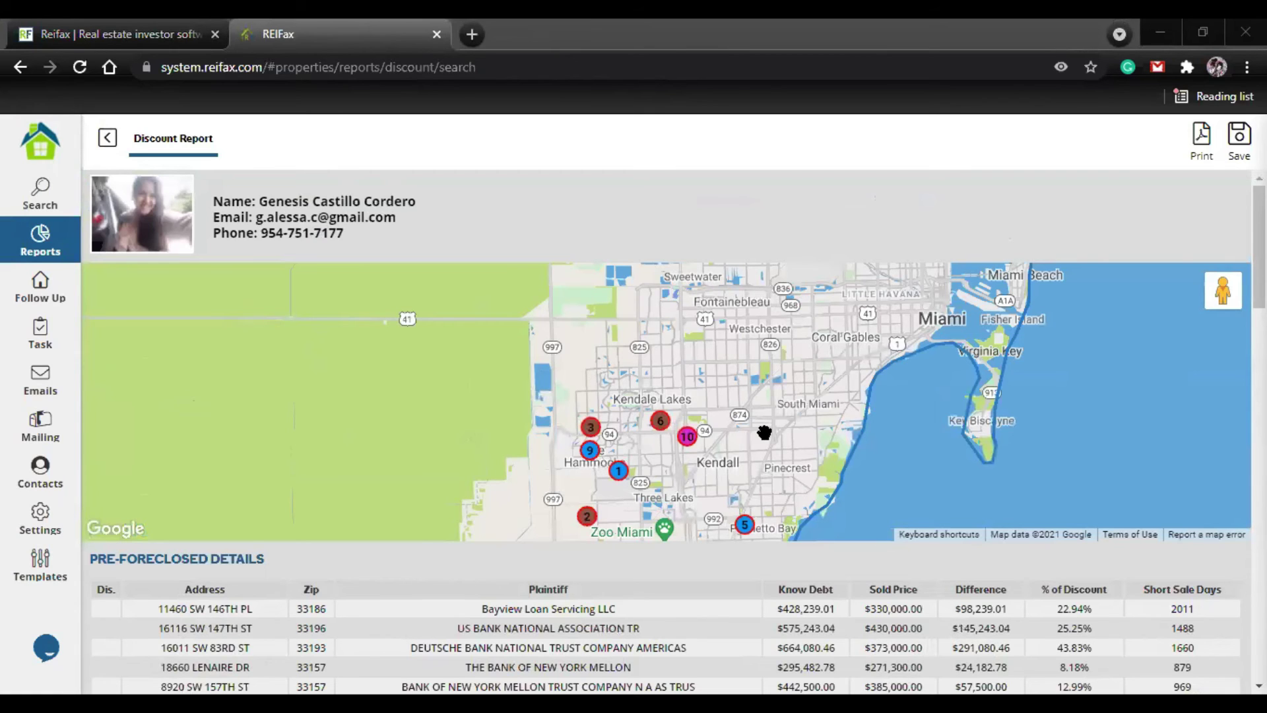
left_click(109, 140)
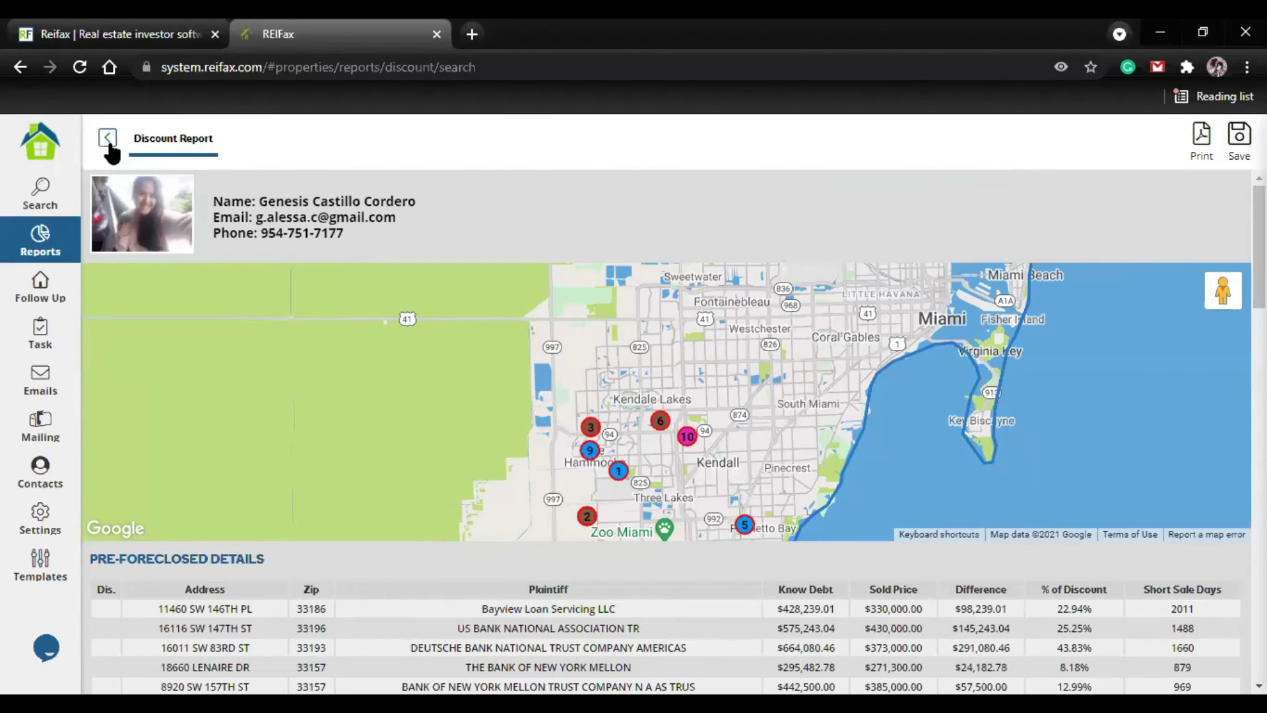
left_click(109, 148)
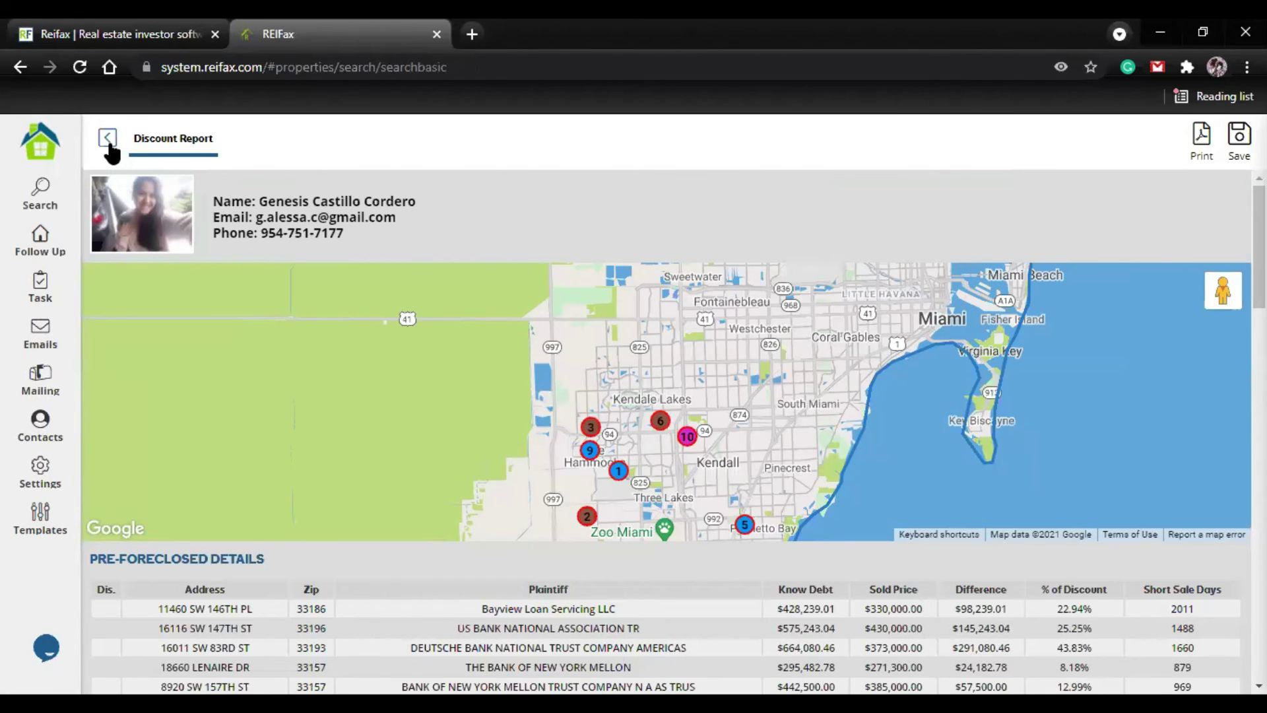
left_click(109, 148)
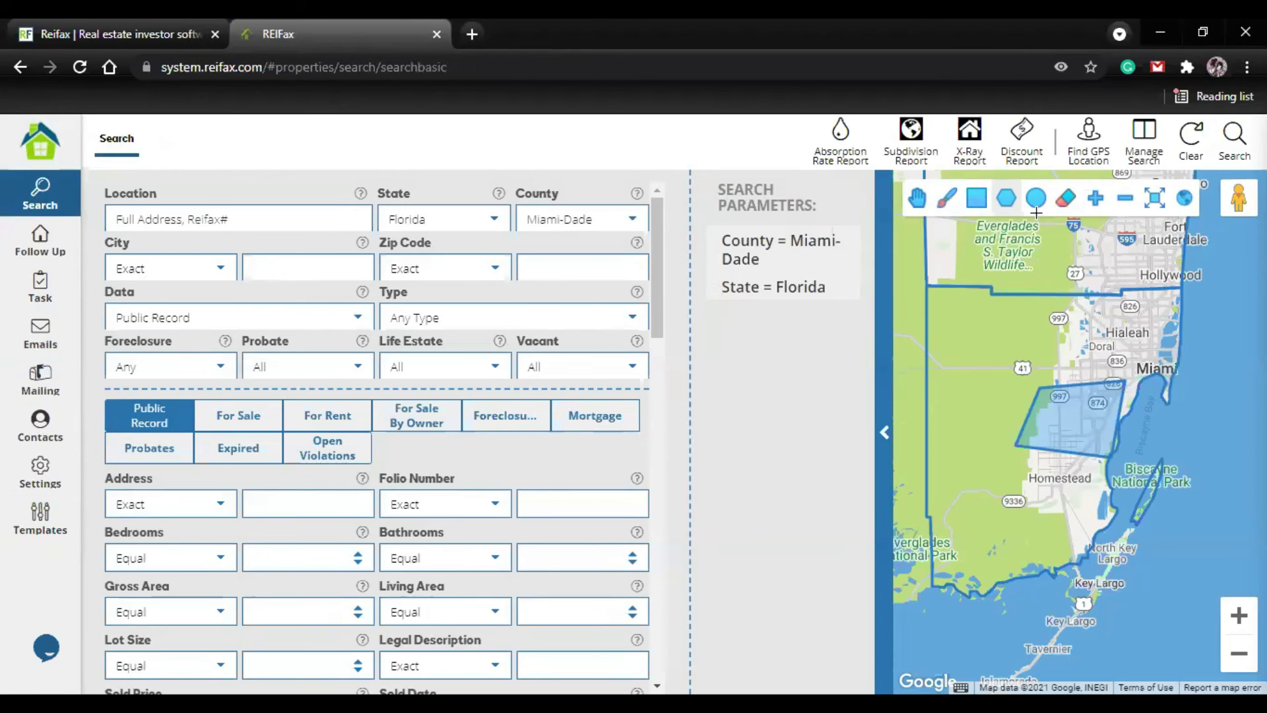
left_click(1065, 202)
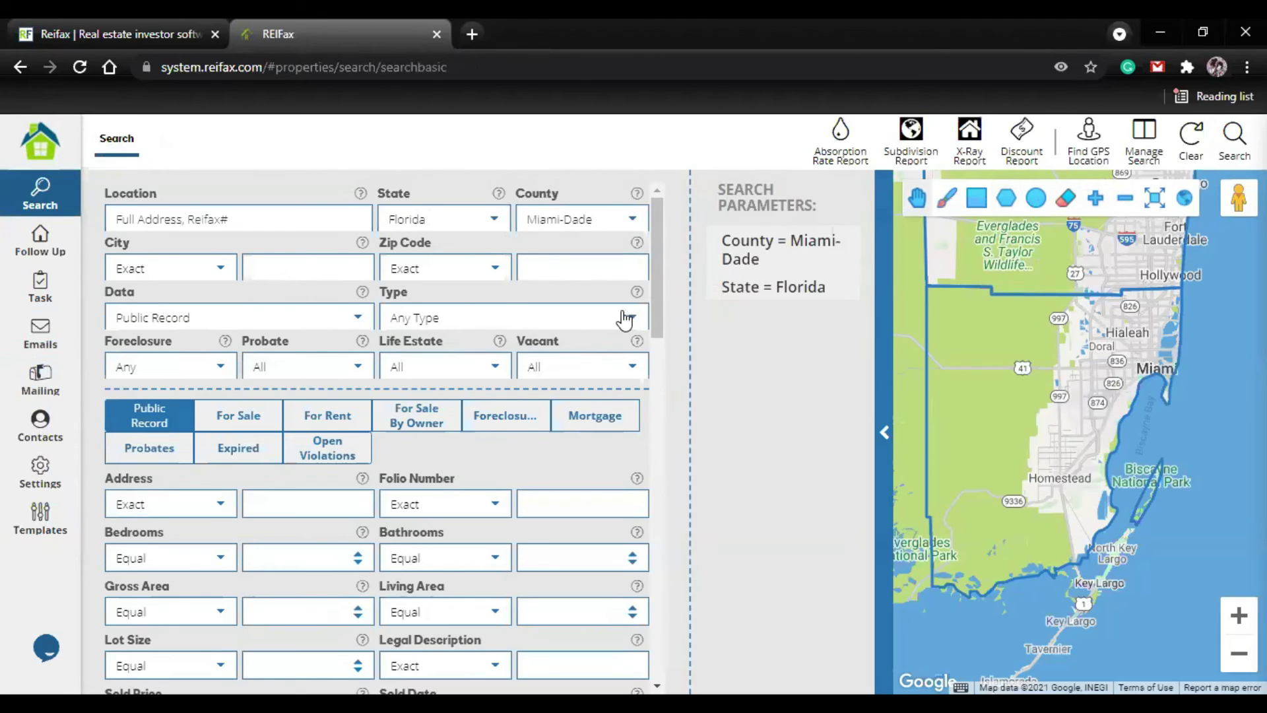
- Search Miami-Dade County, Florida, with Data set to For Sale, Foreclosure to Pre-Foreclosed and Vacant to Yes
left_click(355, 319)
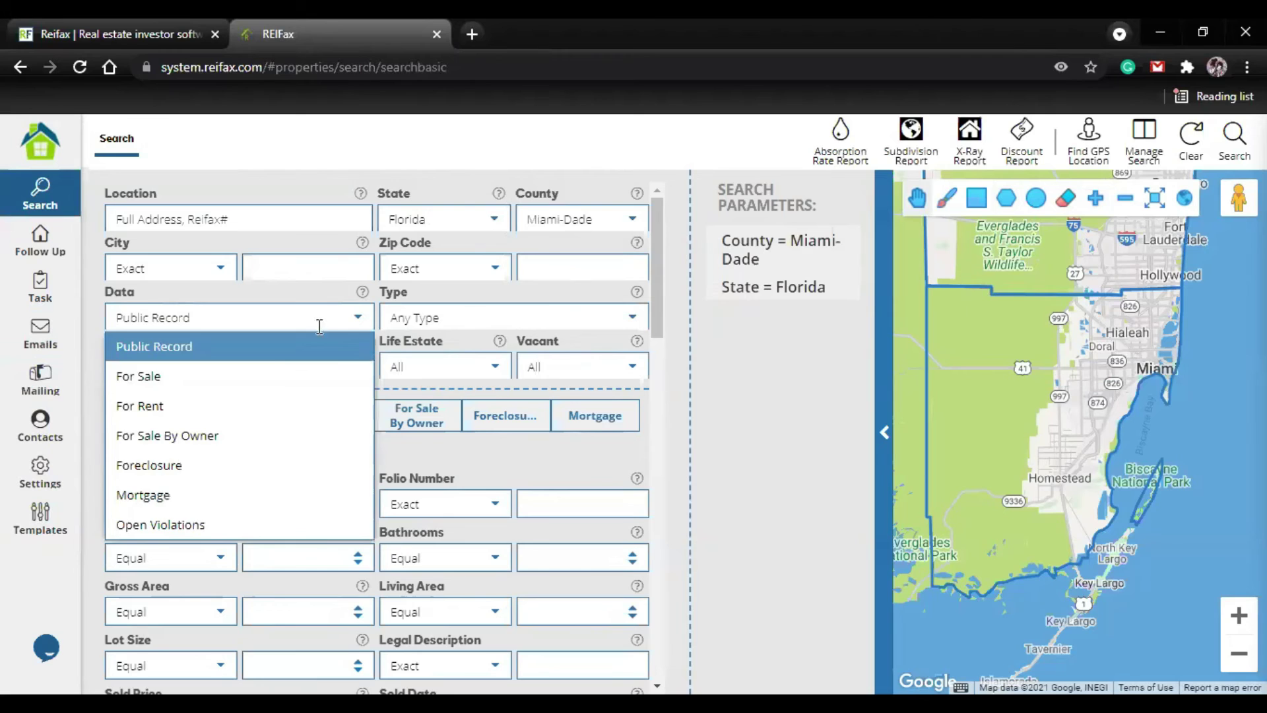
left_click(277, 388)
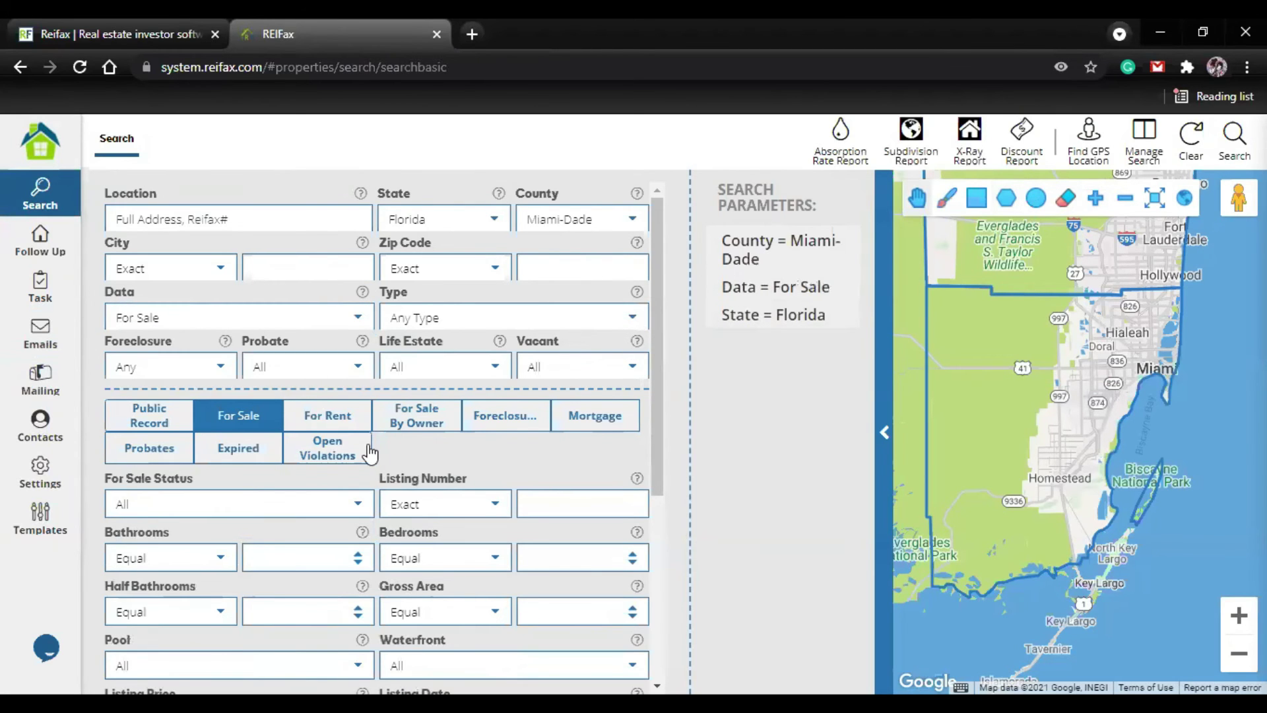
scroll(416, 455, "down", 2)
left_click(220, 273)
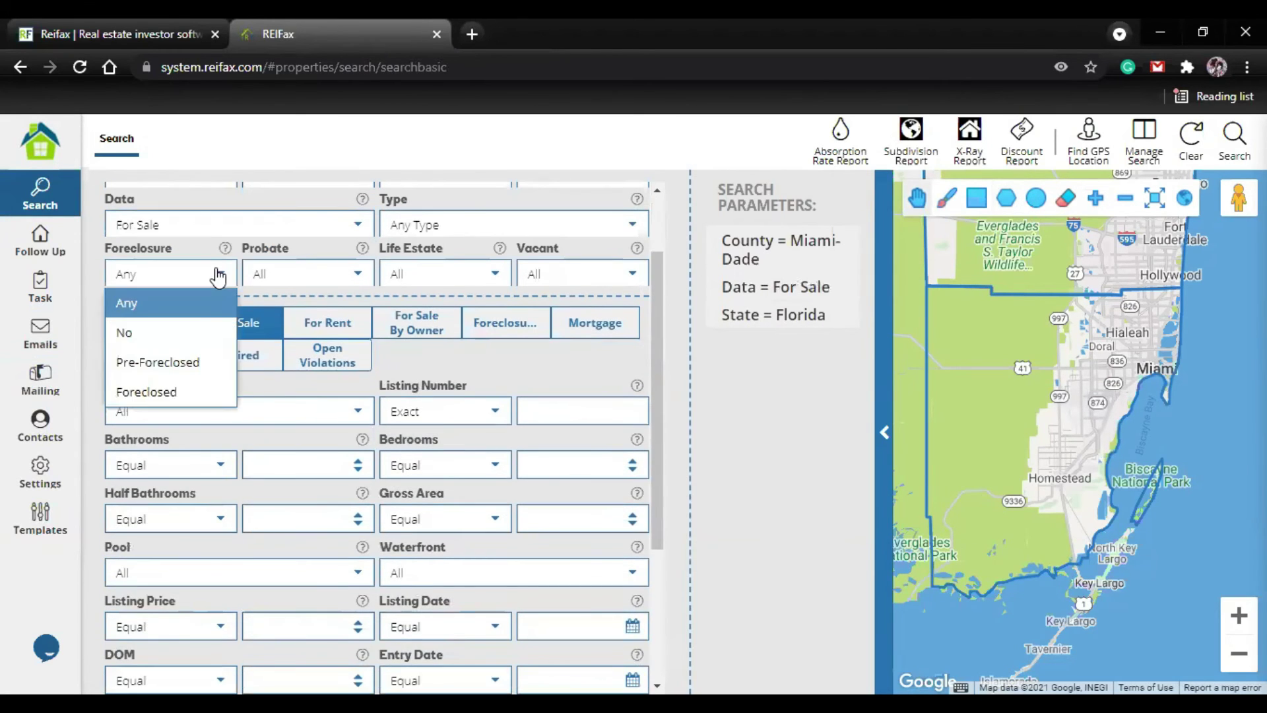
left_click(197, 373)
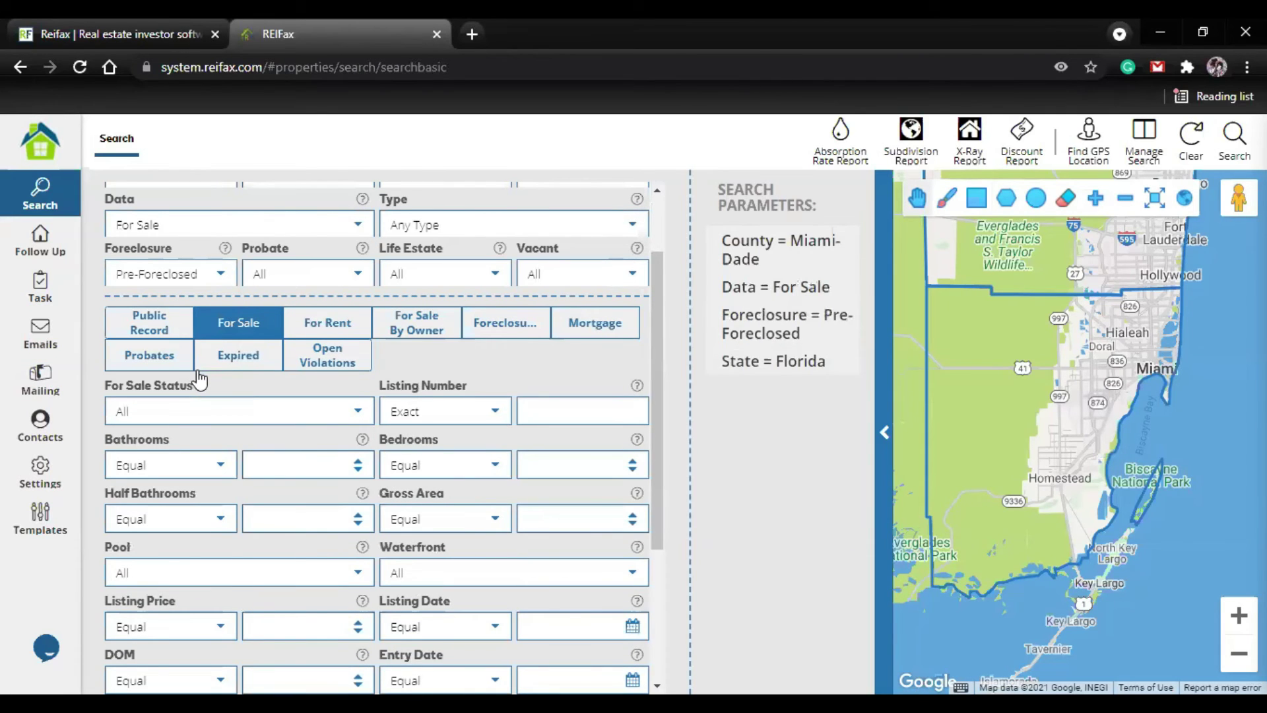
left_click(632, 283)
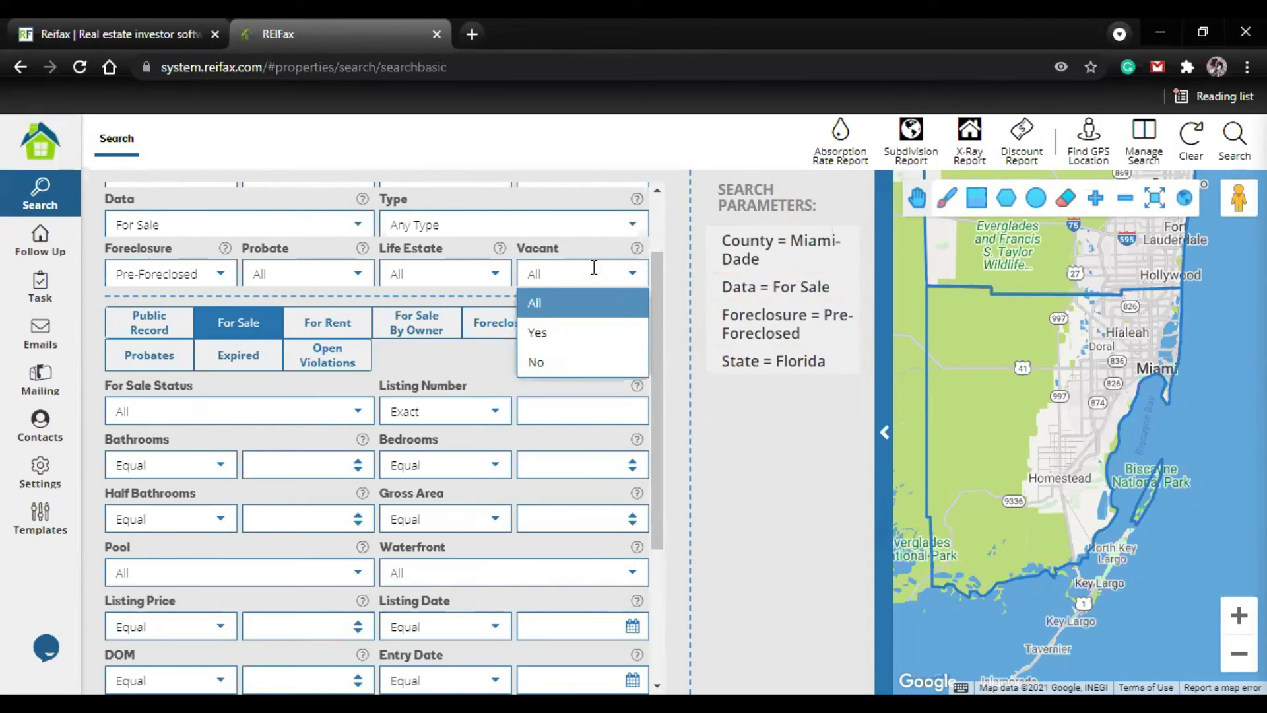
left_click(565, 333)
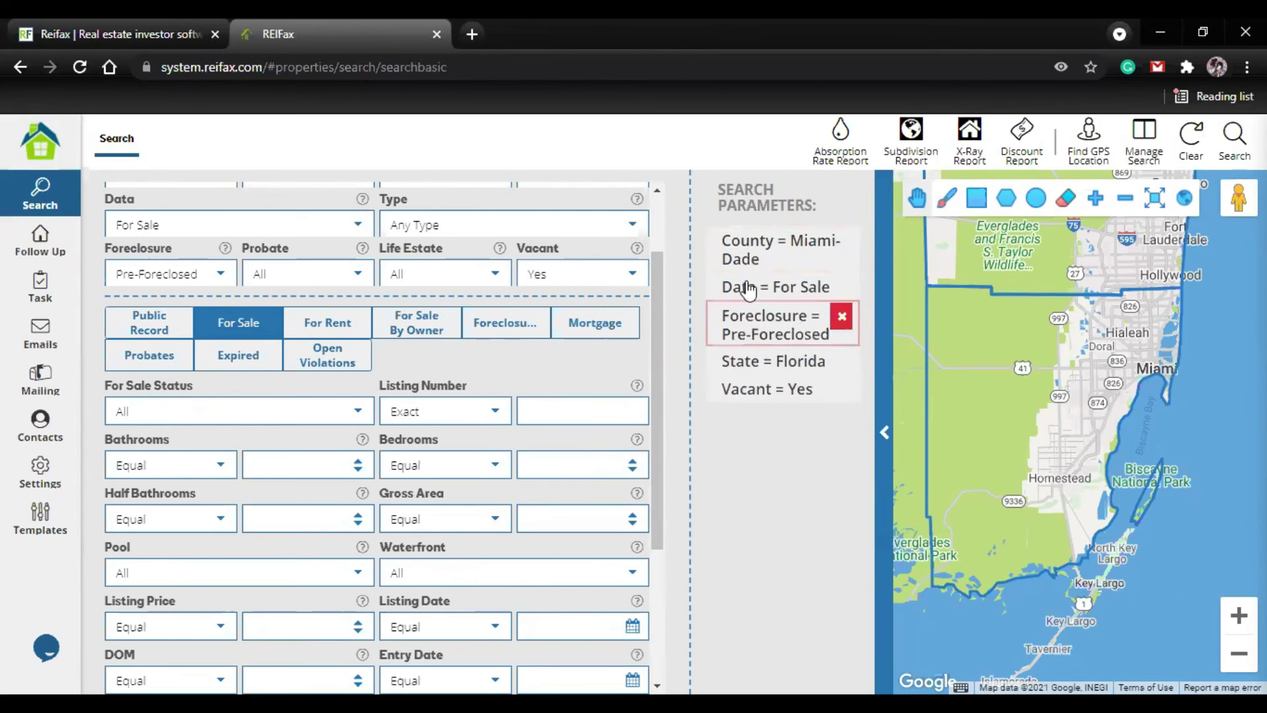
scroll(575, 365, "up", 2)
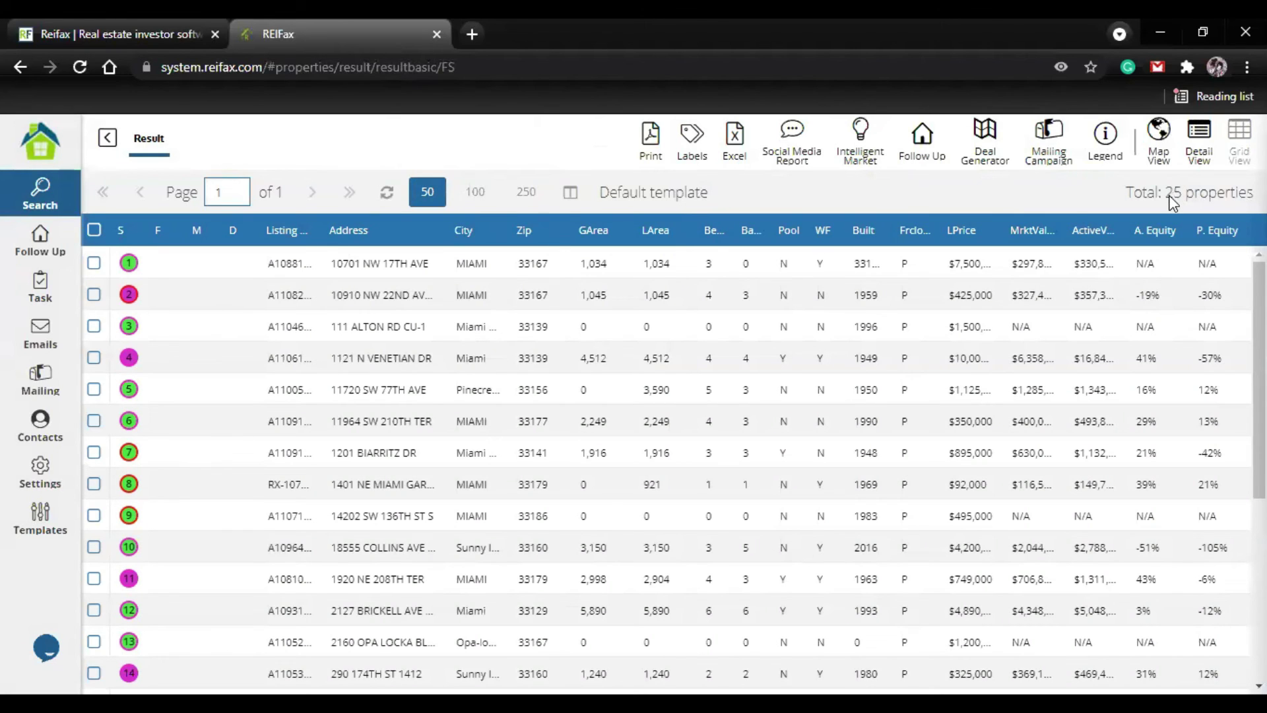
- Check the total number of matching properties and look up the Active Pre-Foreclosed status colour in the legend
left_click_drag(1222, 193, 635, 395)
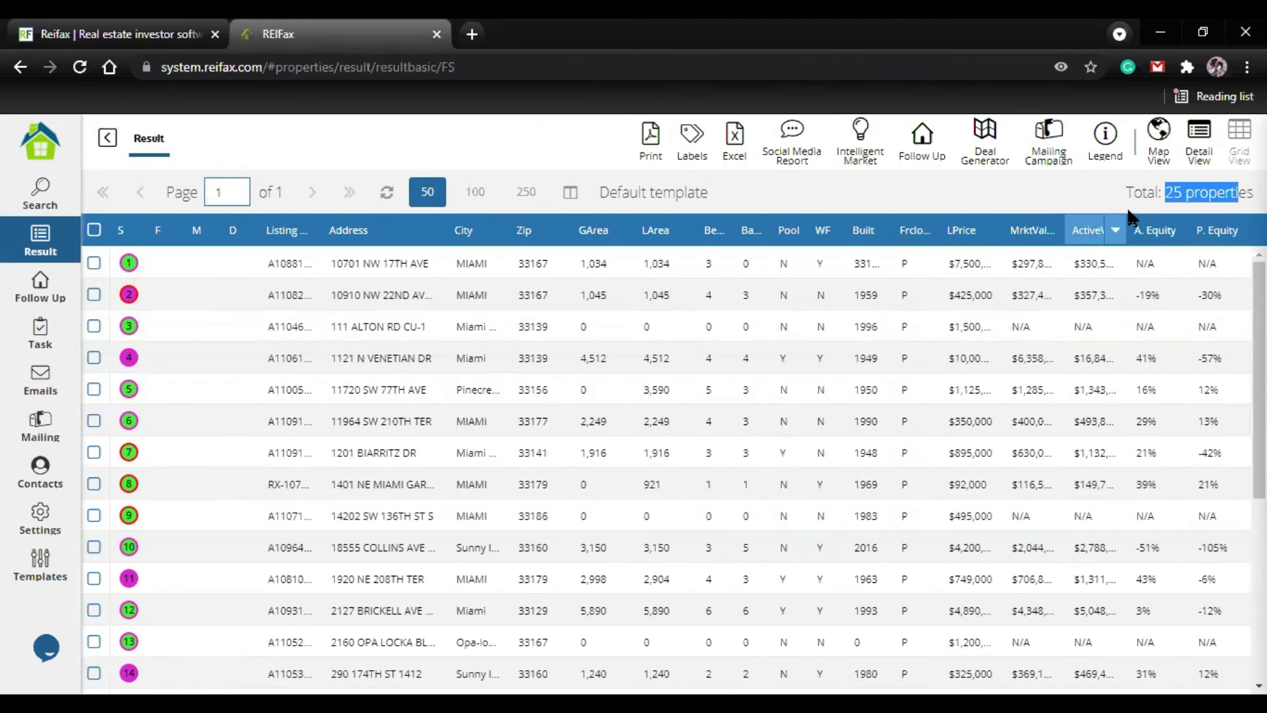
left_click(1112, 153)
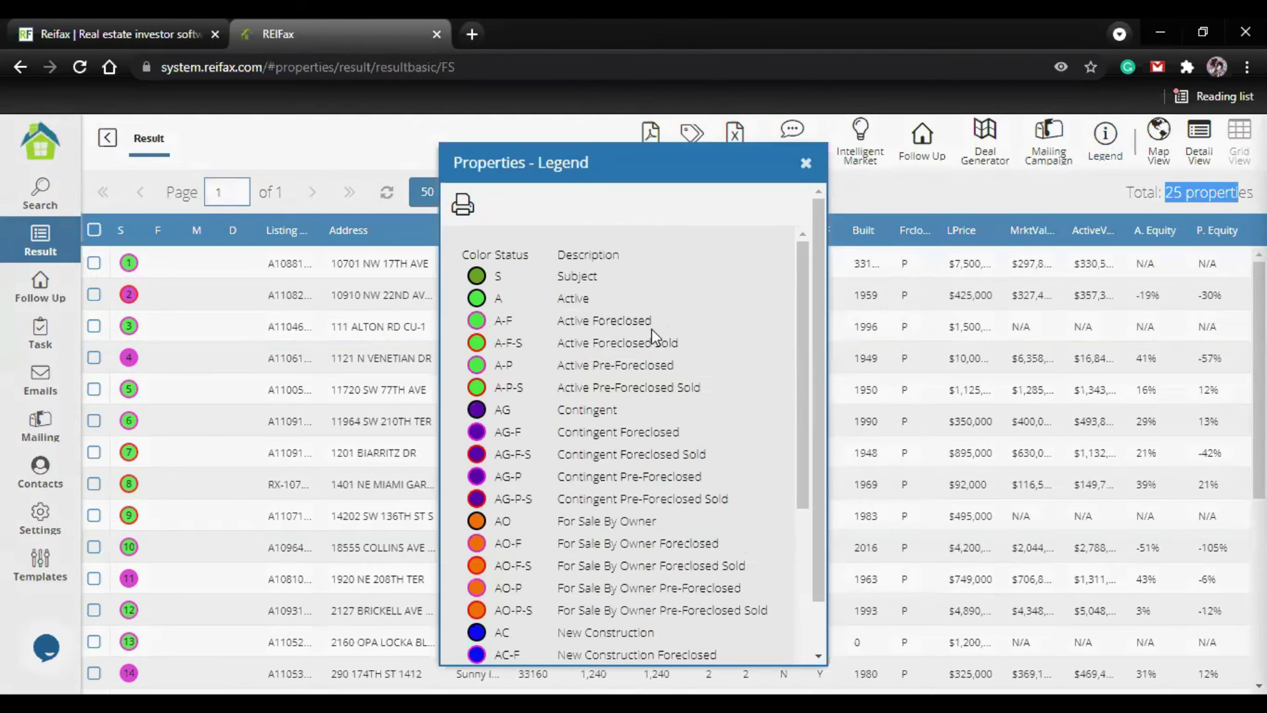
left_click_drag(671, 364, 557, 364)
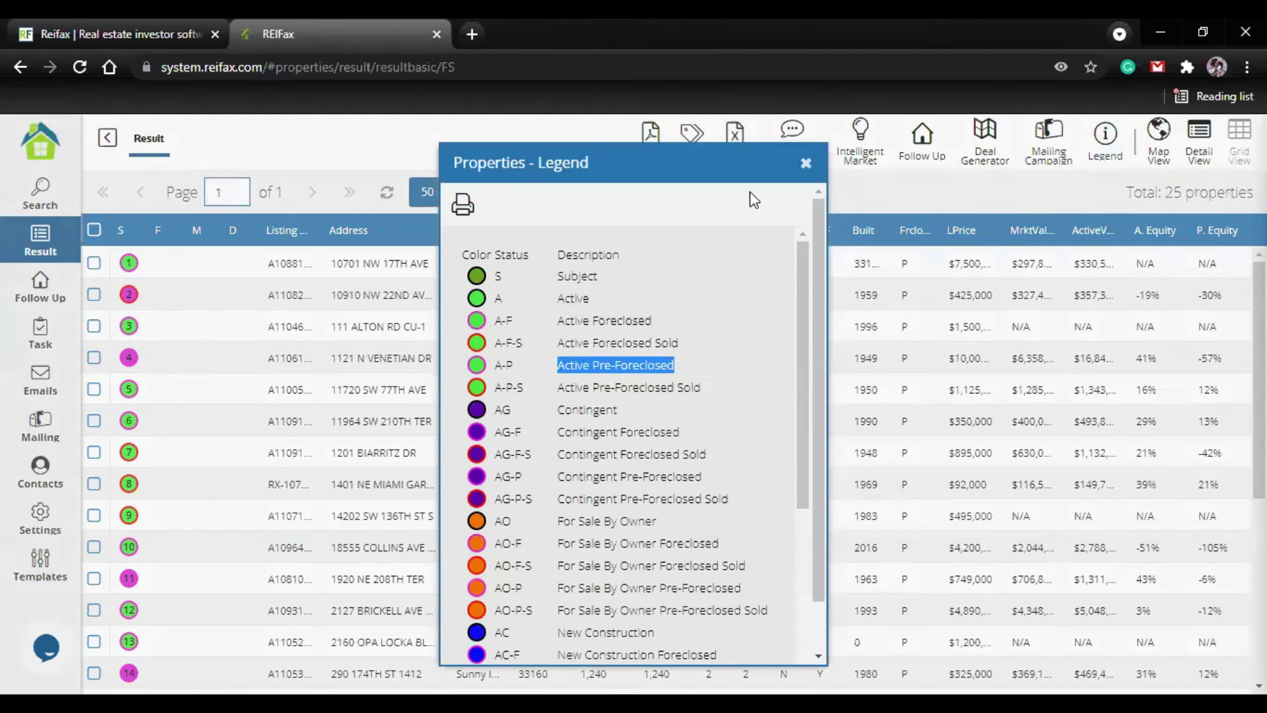
left_click(806, 163)
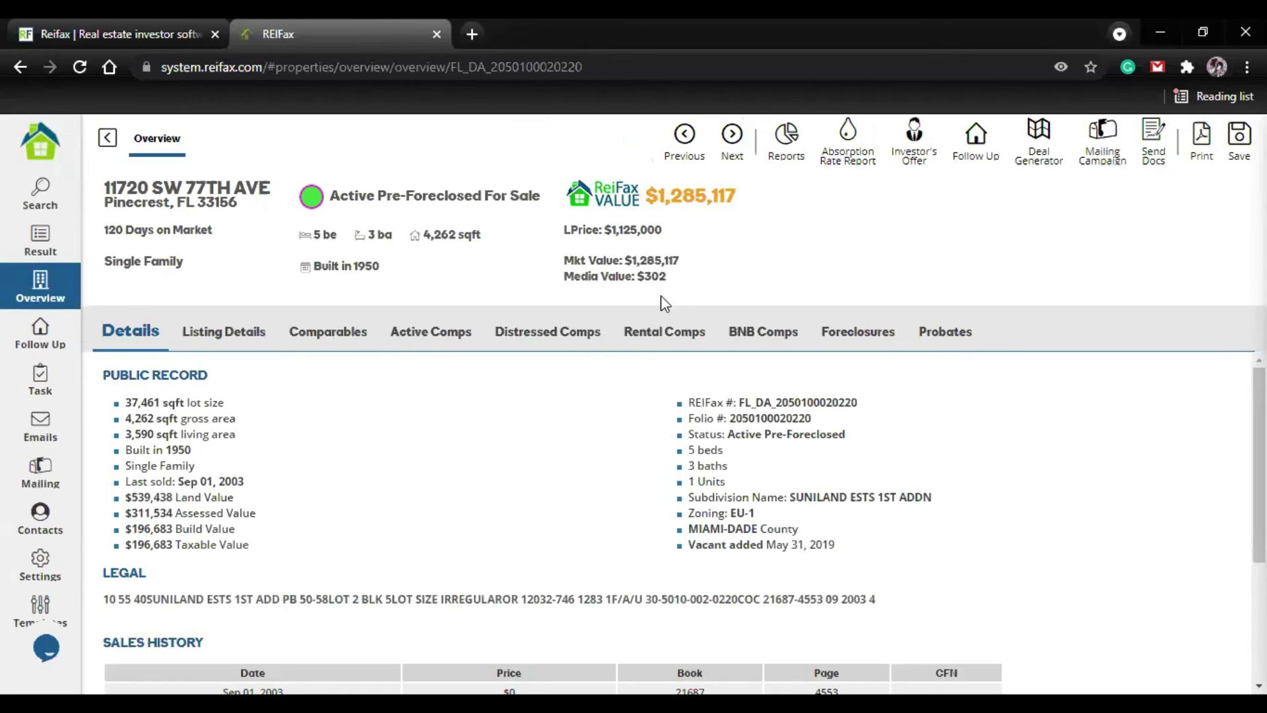
- Open the fifth result's overview and generate its Property Analysis Report with every section except Xray Report
left_click(789, 162)
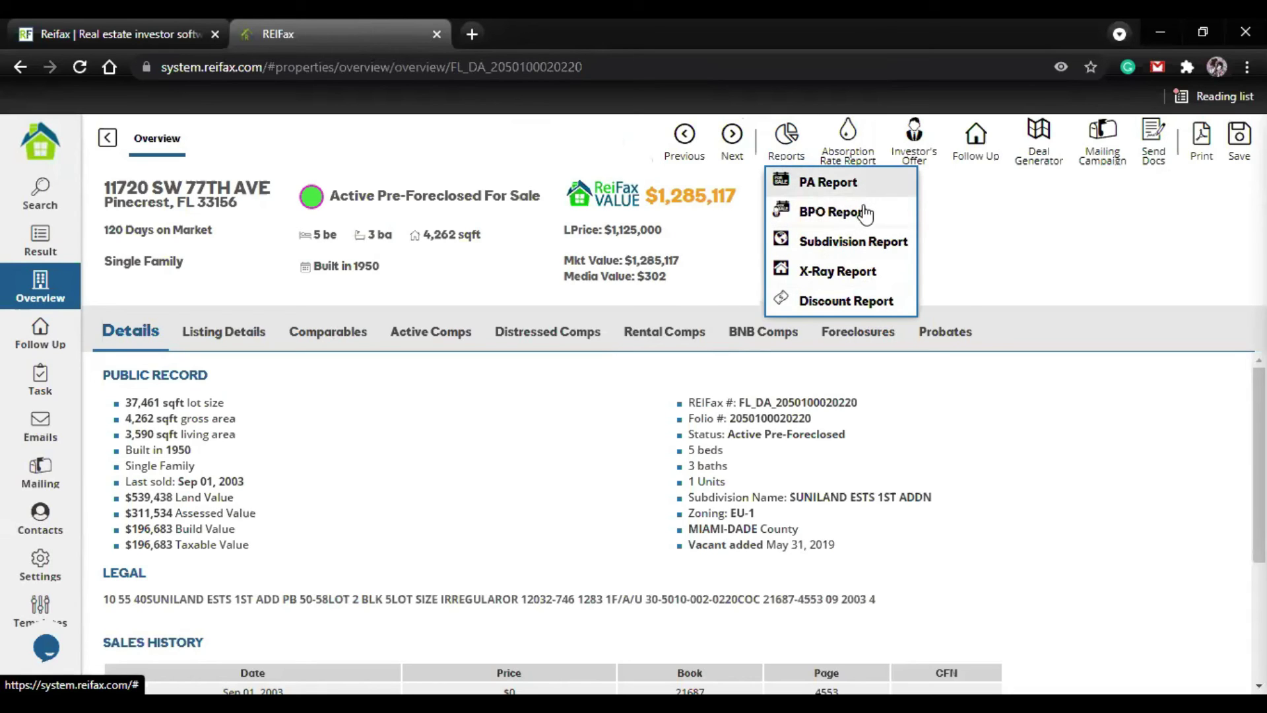
left_click(834, 184)
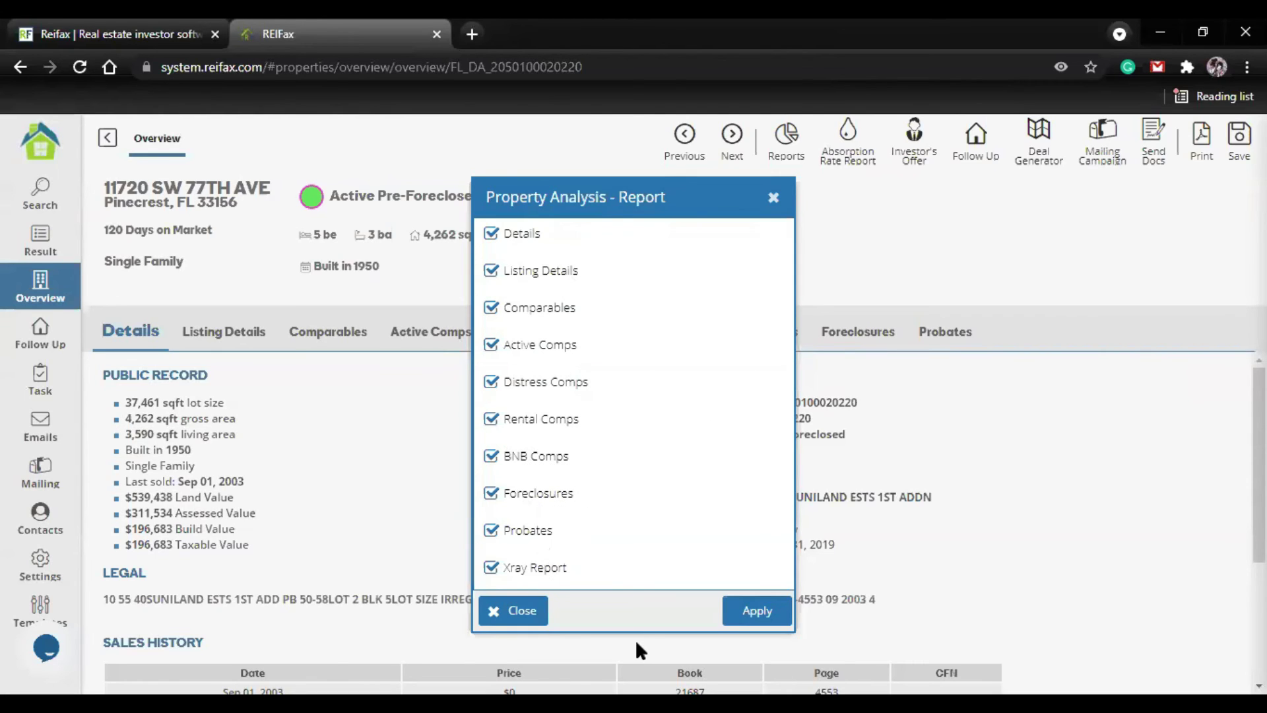
left_click(492, 571)
left_click(762, 625)
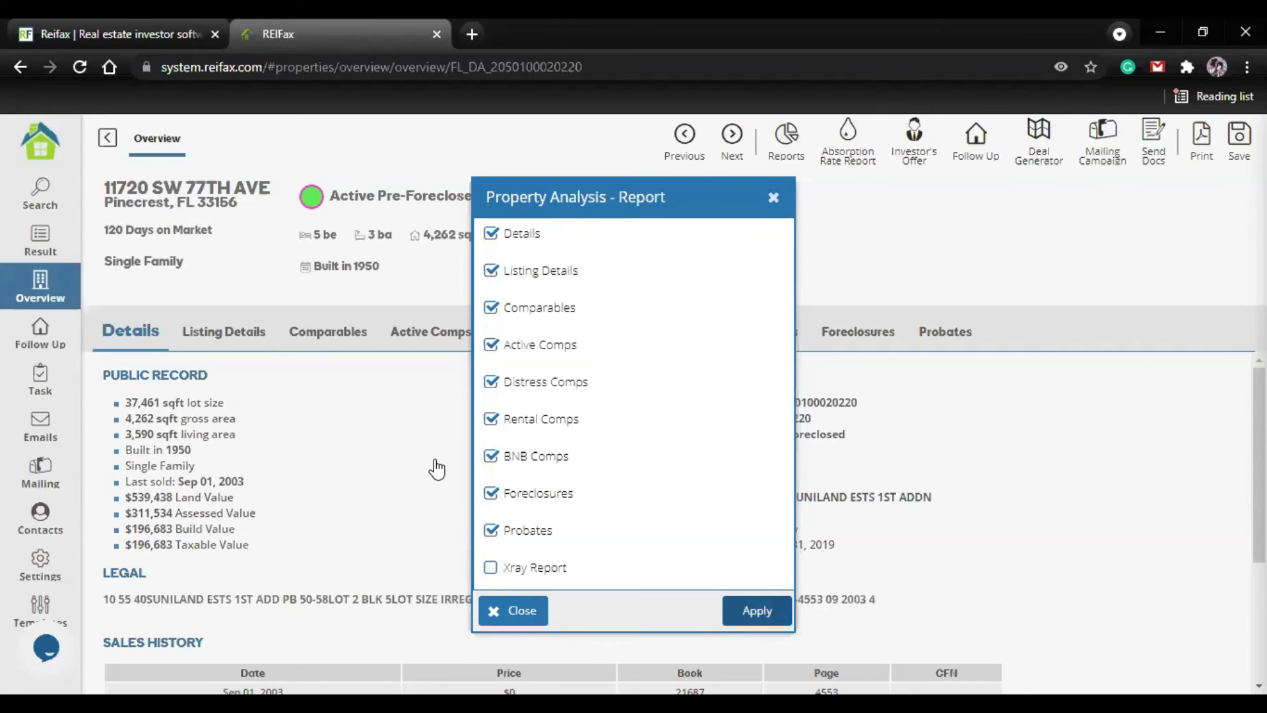
left_click(757, 610)
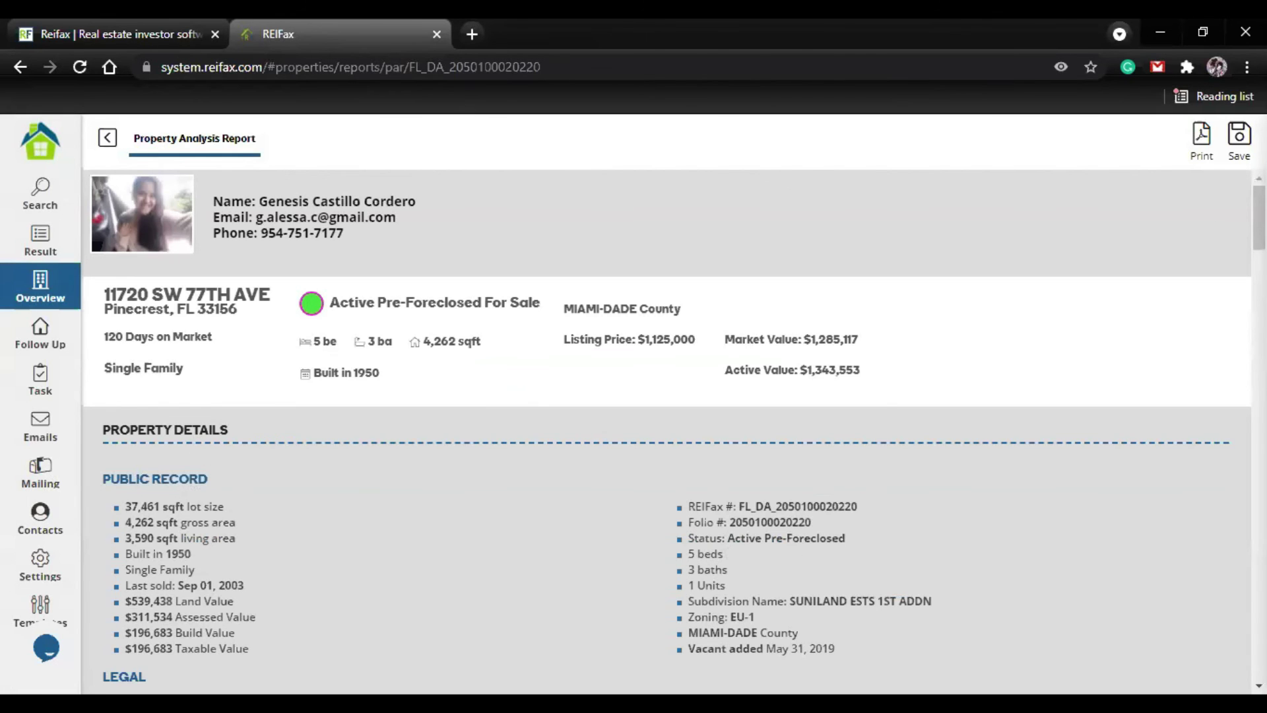
- Read the Property Analysis Report's value summary, public record, legal, sales history, owner, listing and agent details
scroll(395, 260, "down", 3)
scroll(396, 259, "up", 2)
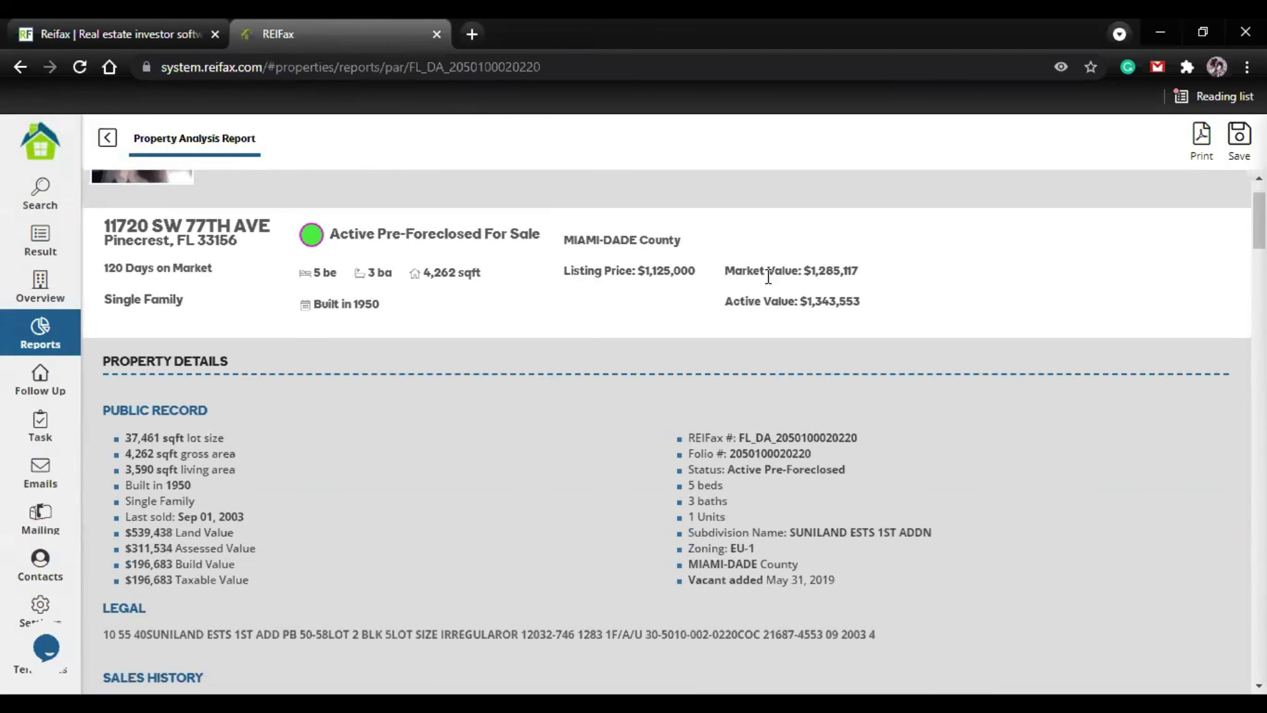
scroll(296, 434, "down", 2)
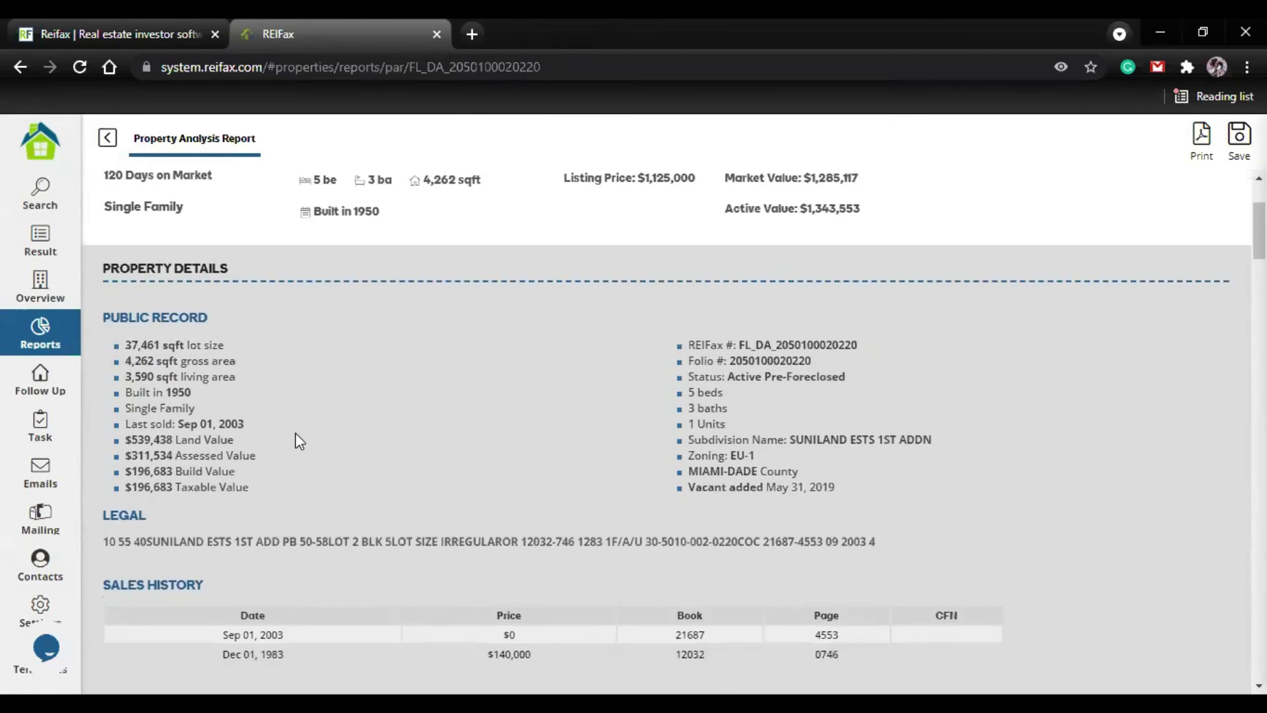
scroll(296, 439, "down", 3)
scroll(252, 475, "down", 2)
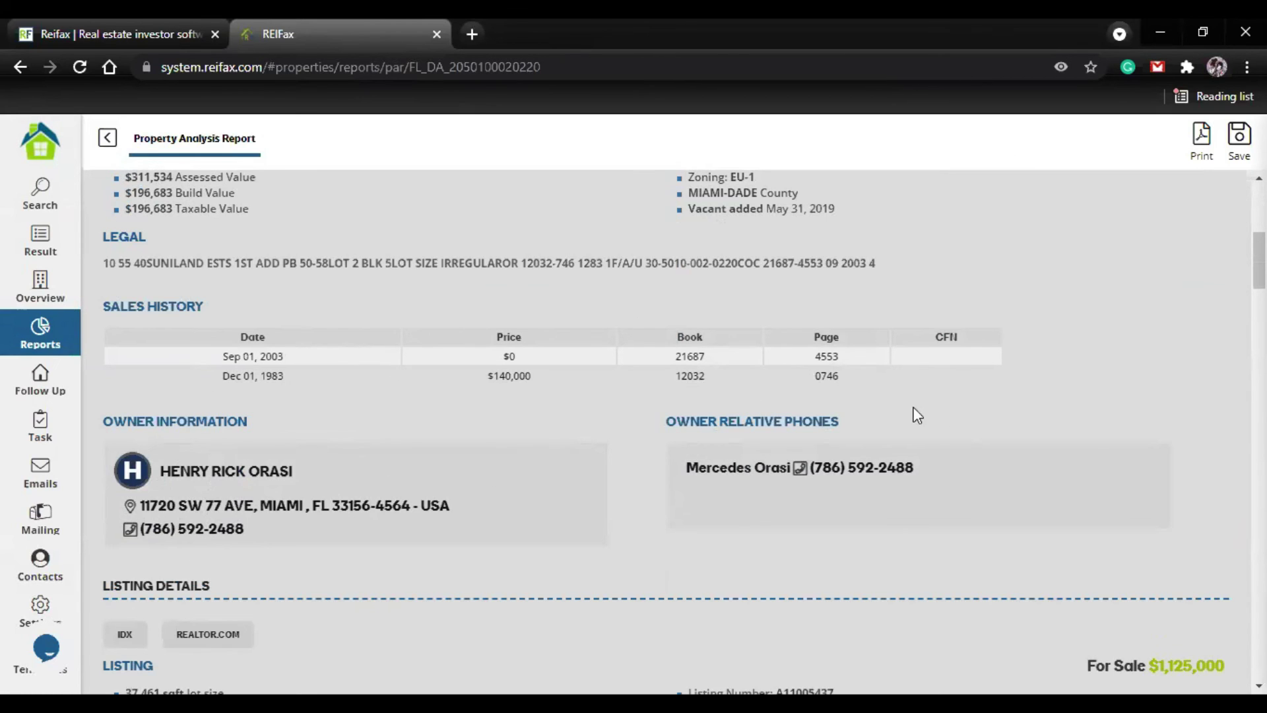
scroll(766, 423, "down", 3)
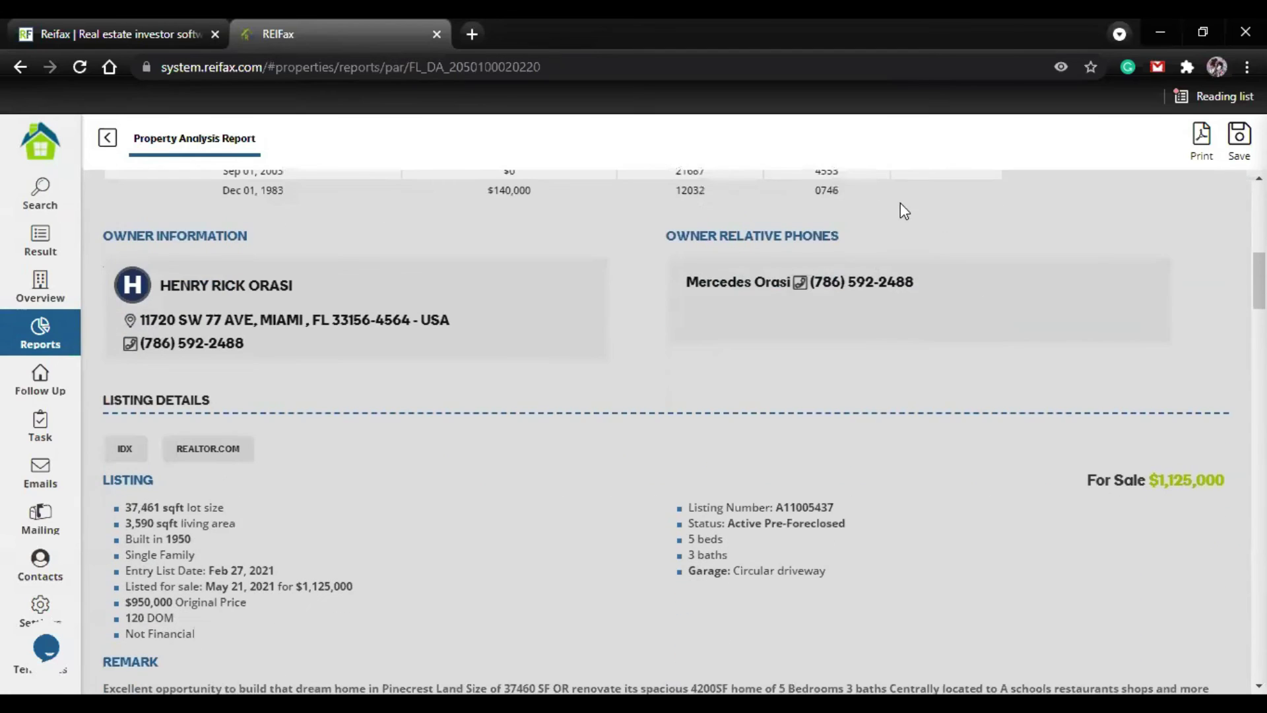
scroll(161, 462, "down", 3)
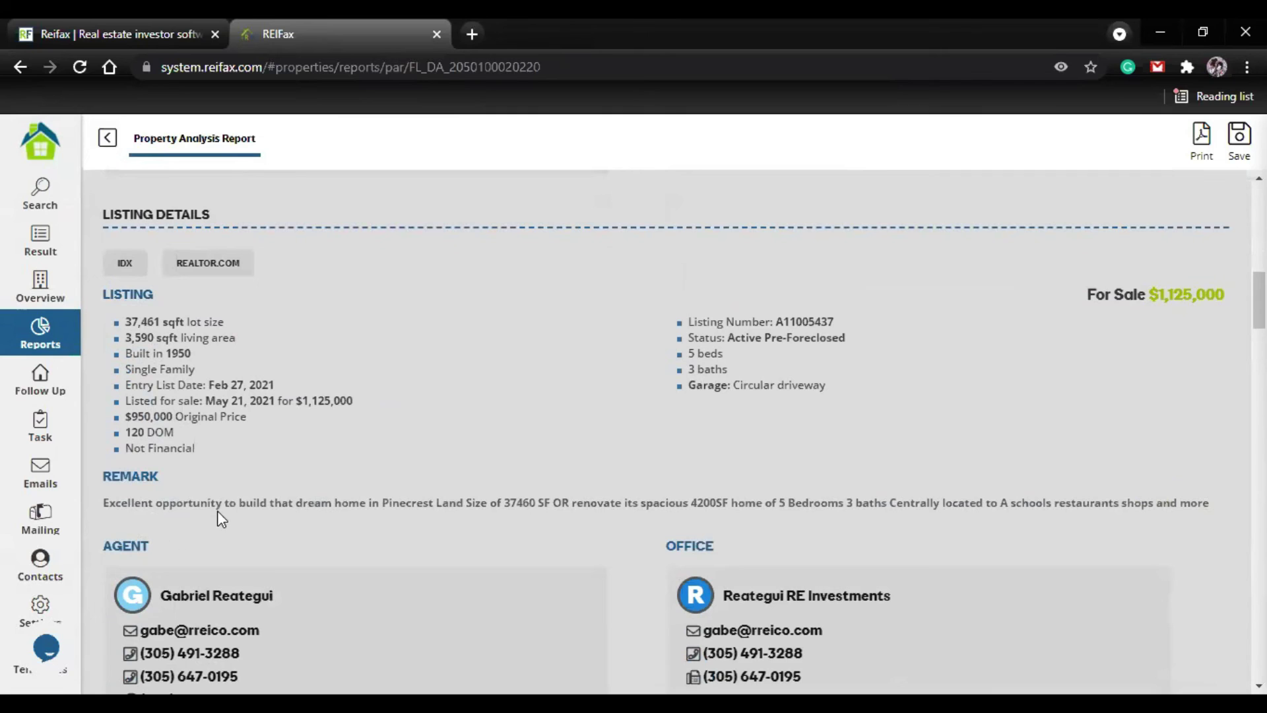
scroll(214, 516, "down", 2)
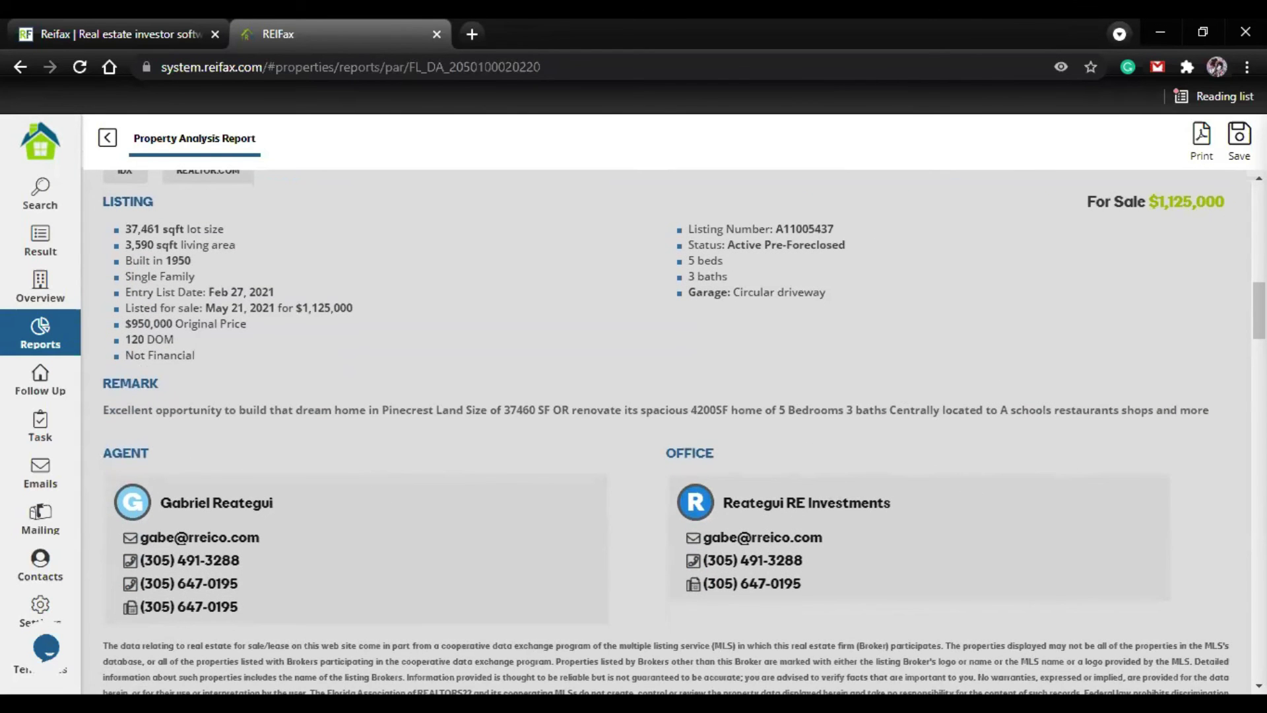
- Examine the Comparables section of the Property Analysis Report, matching the map marker with the table of sold properties
scroll(687, 375, "down", 7)
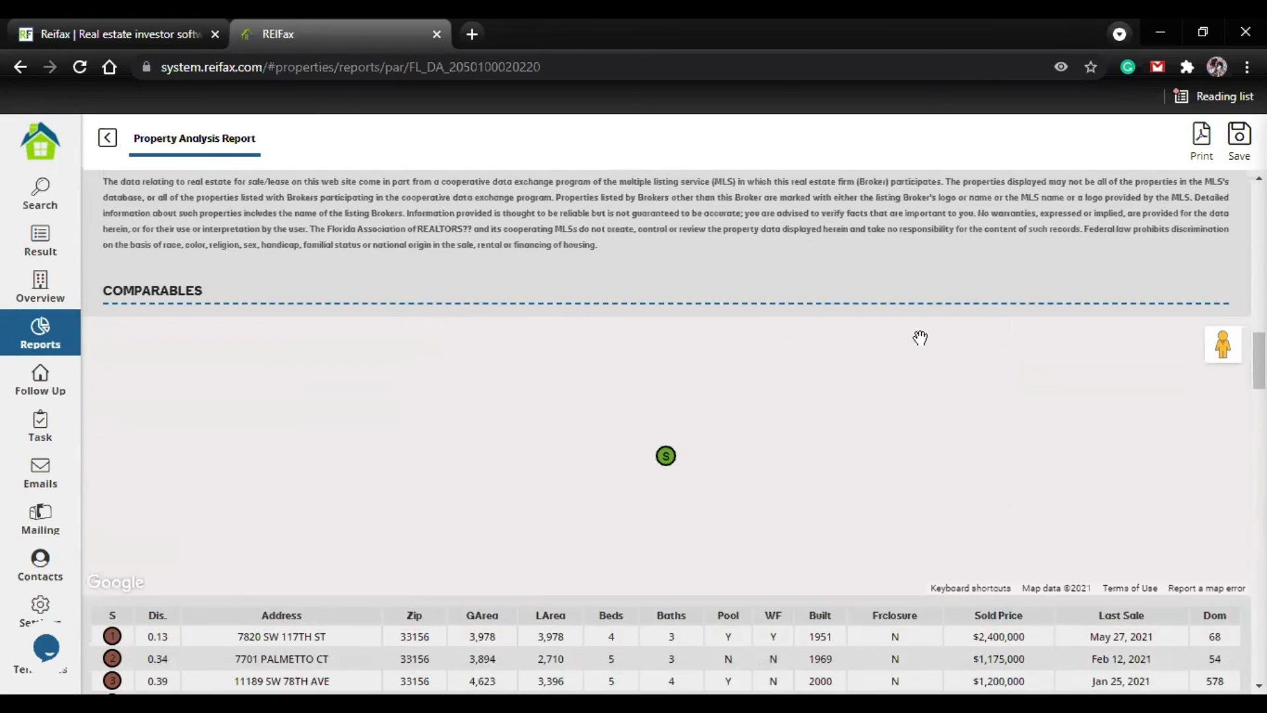
scroll(920, 338, "down", 3)
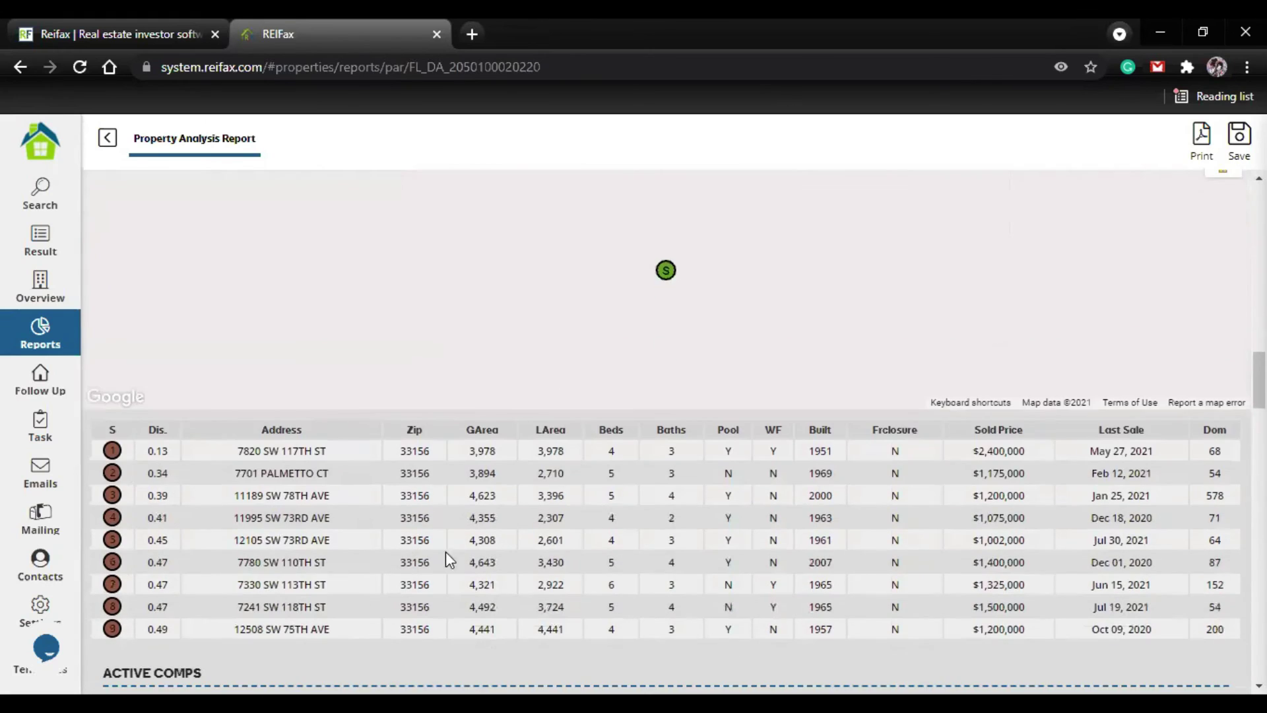
scroll(738, 311, "up", 3)
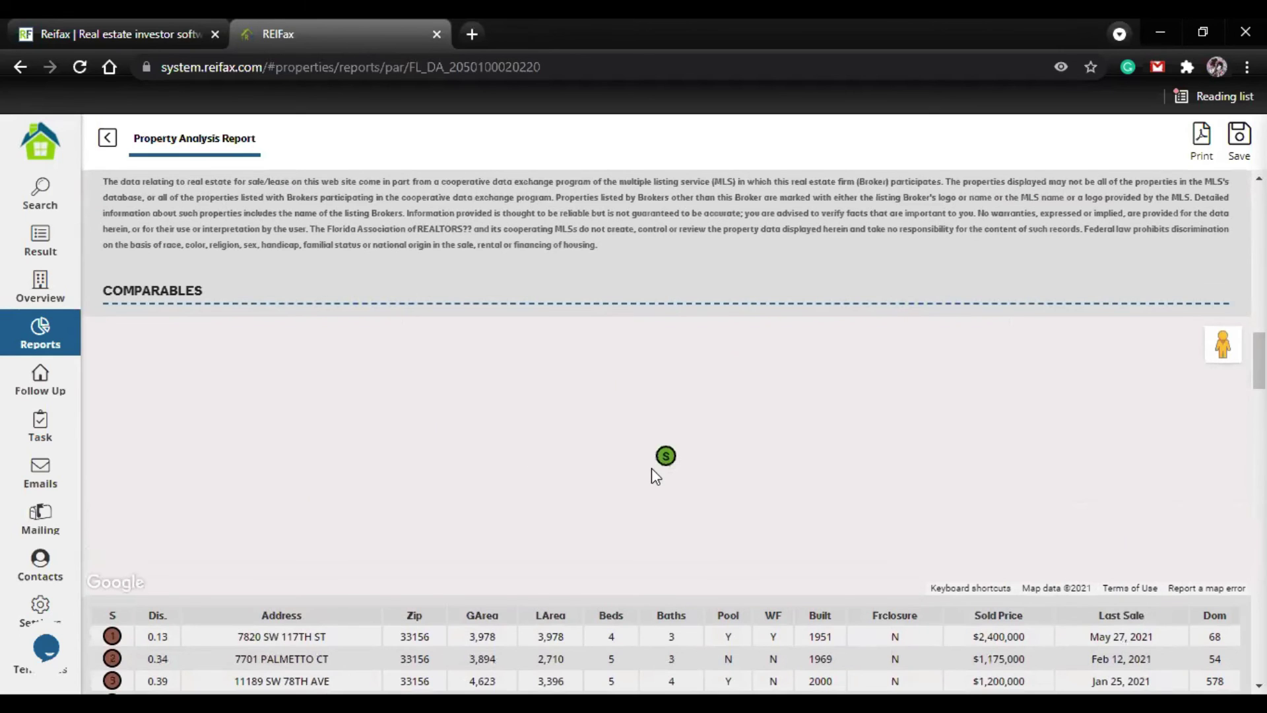
scroll(317, 396, "down", 5)
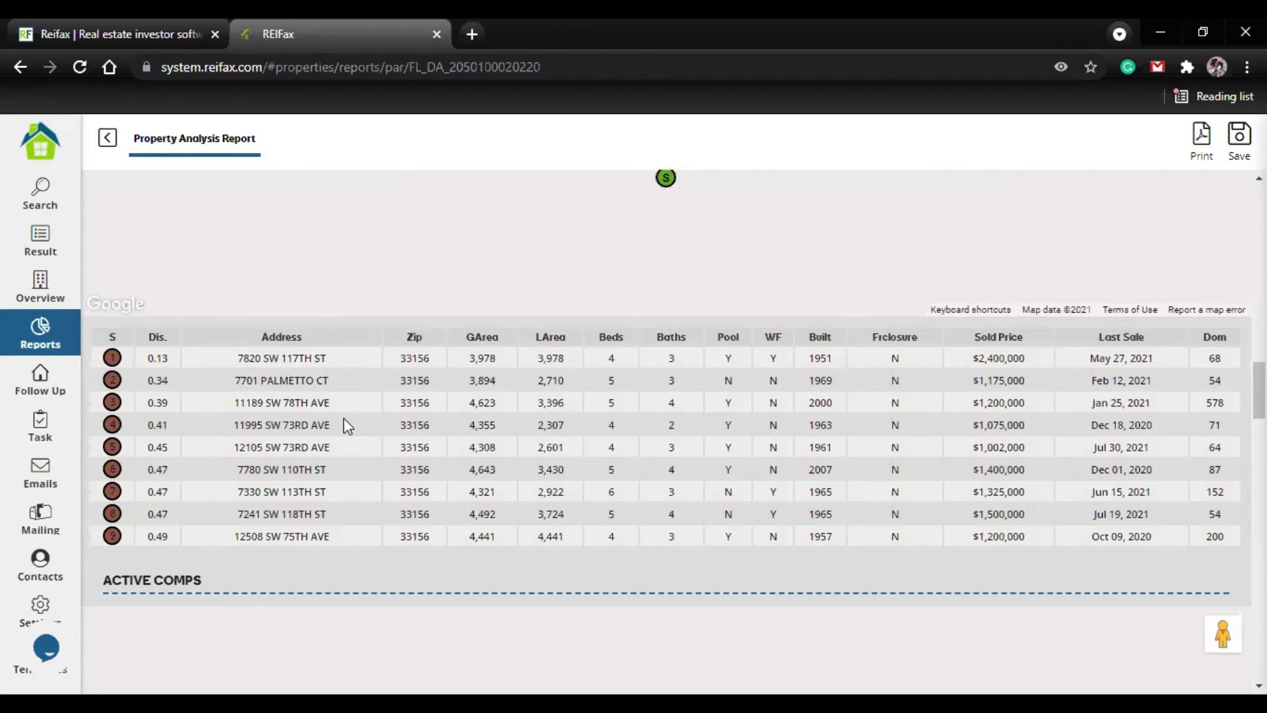
scroll(159, 446, "up", 3)
scroll(164, 523, "down", 2)
scroll(116, 522, "down", 2)
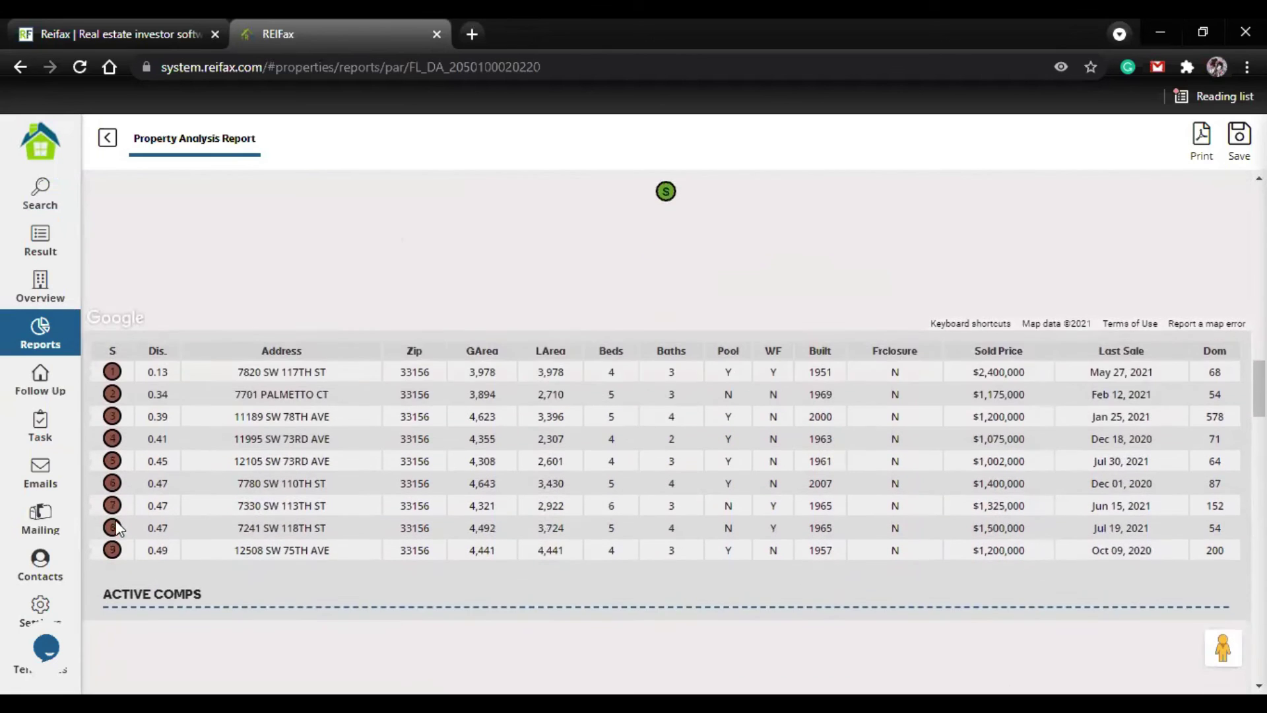
- Look through the Active, Distress, Rental and BNB Comps sections of the Property Analysis Report
scroll(133, 518, "down", 2)
scroll(243, 492, "down", 6)
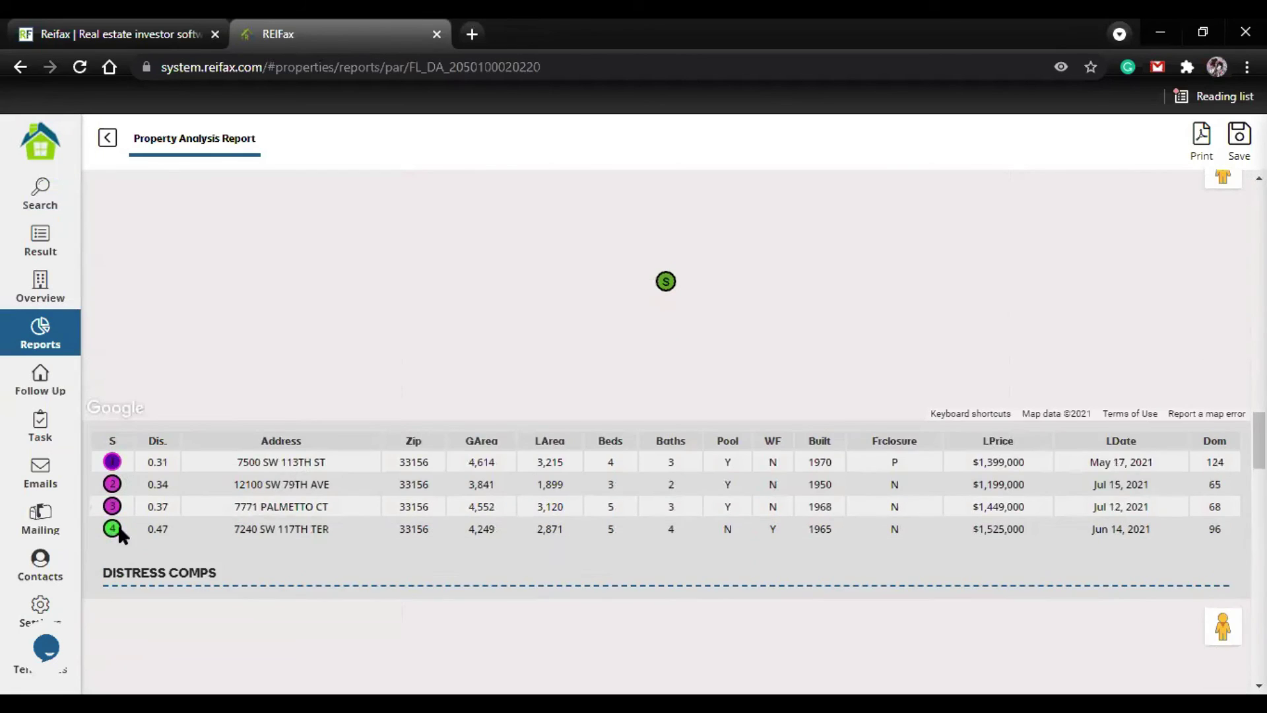
scroll(114, 531, "down", 6)
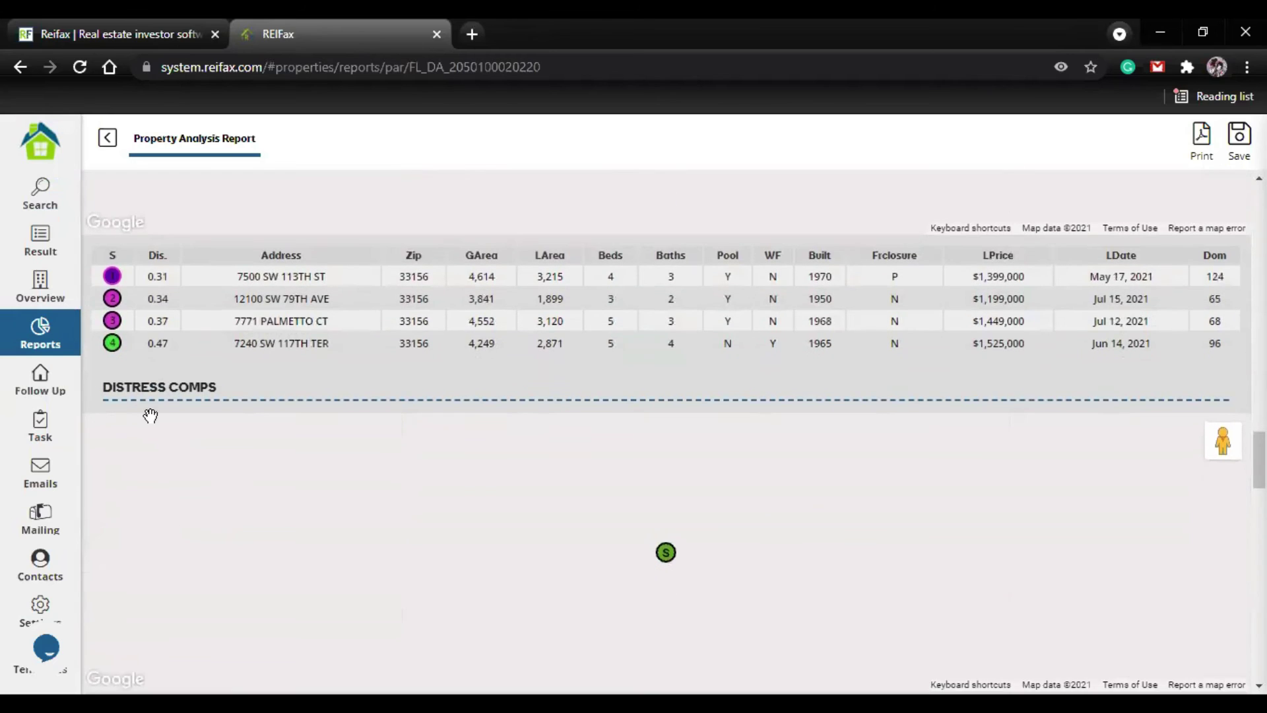
scroll(186, 499, "down", 7)
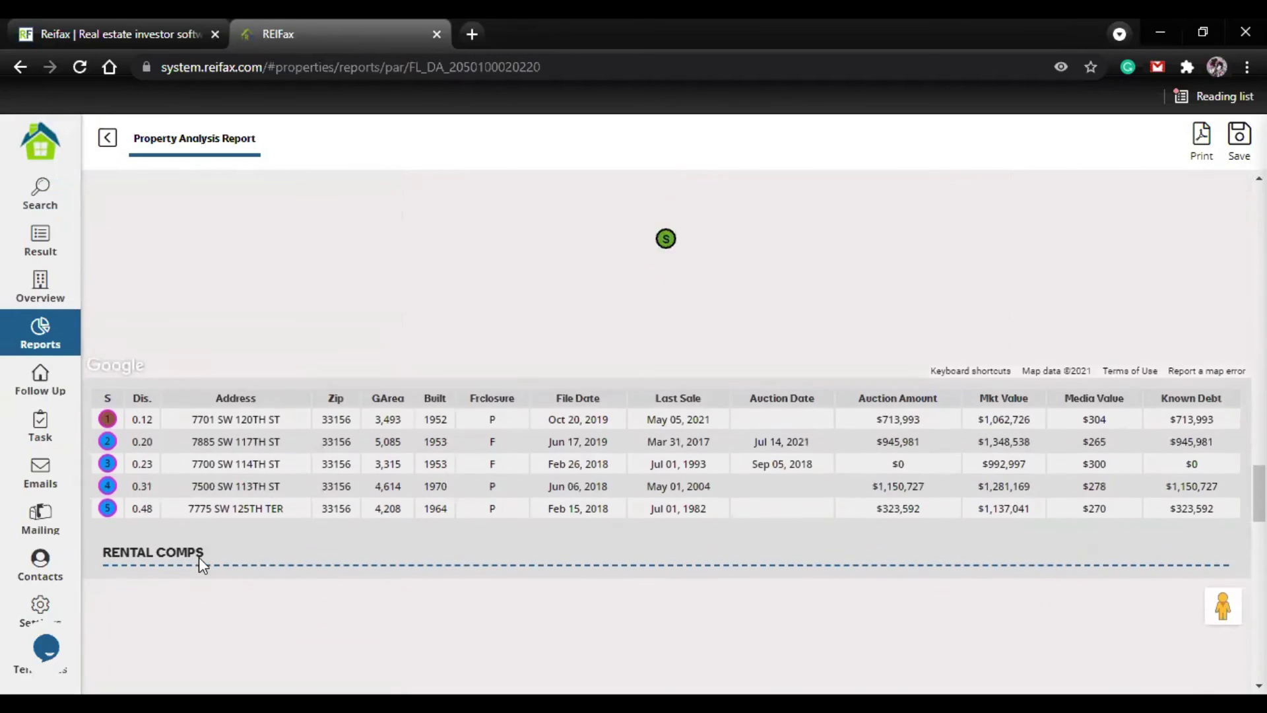
scroll(248, 485, "down", 5)
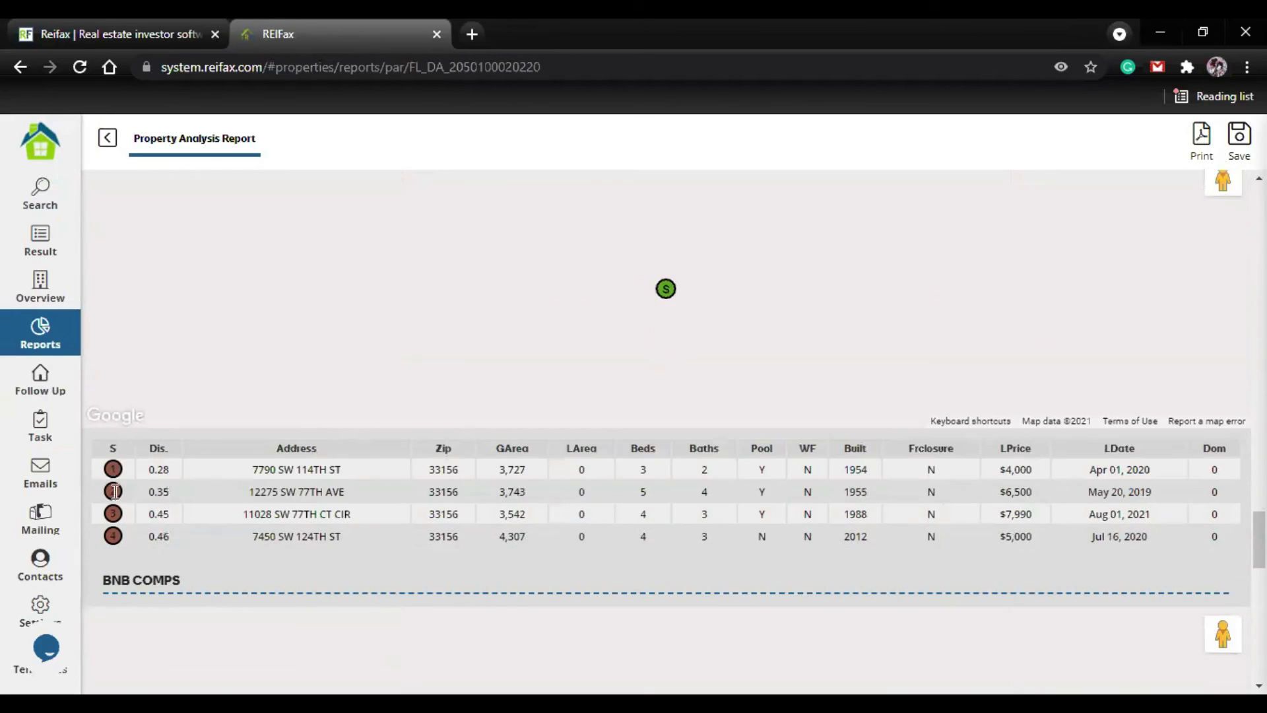
scroll(169, 325, "down", 1)
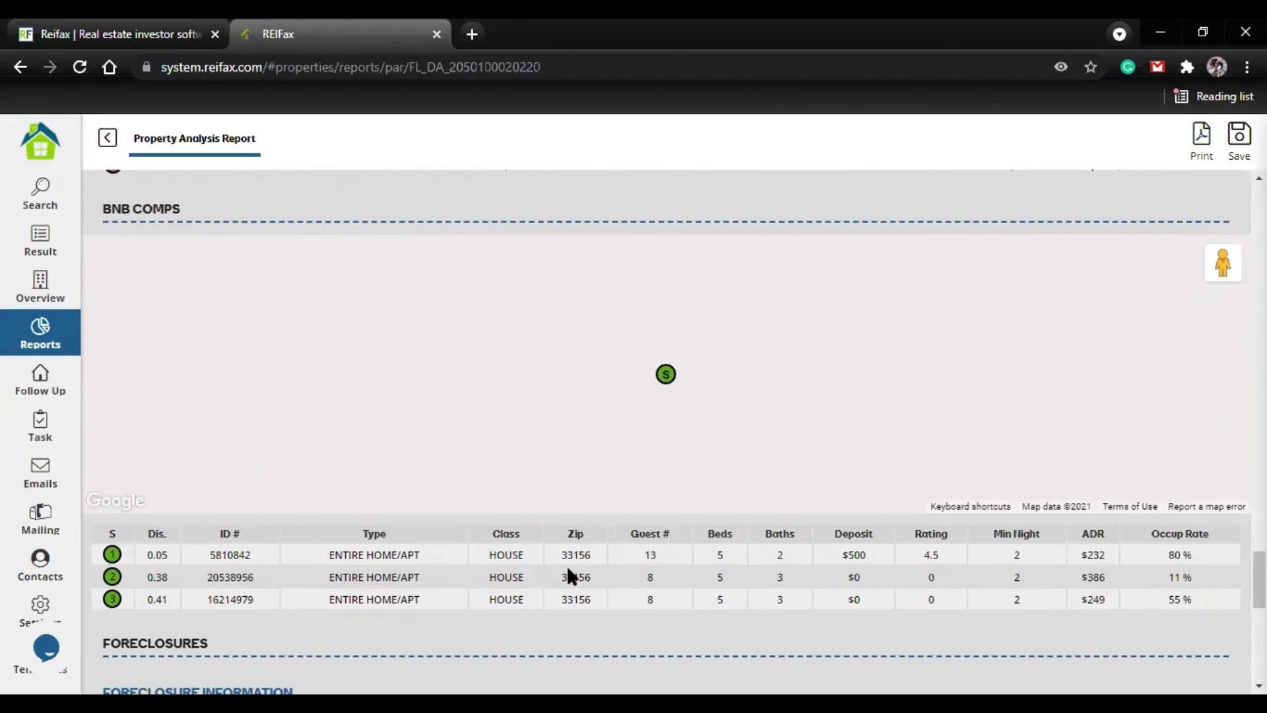
- Read the foreclosure, mortgage and probate information, and go back to the beginning of the Property Analysis Report
scroll(260, 564, "down", 5)
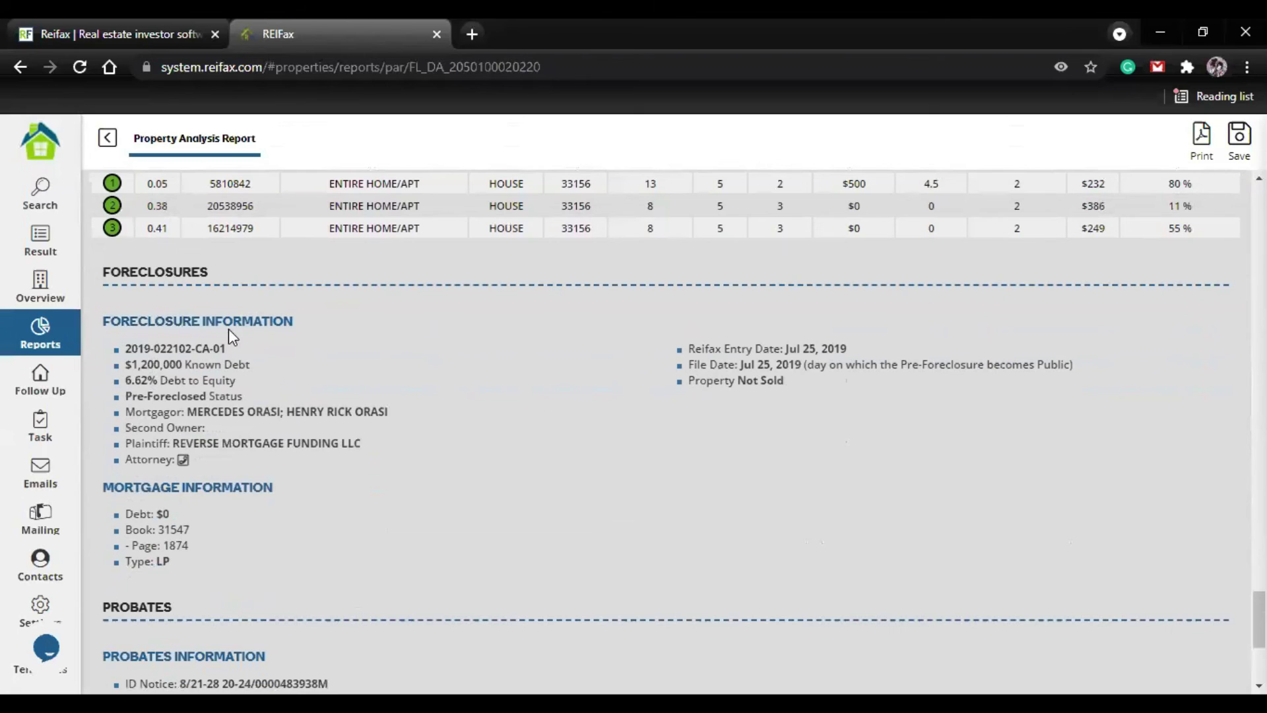
scroll(168, 301, "down", 4)
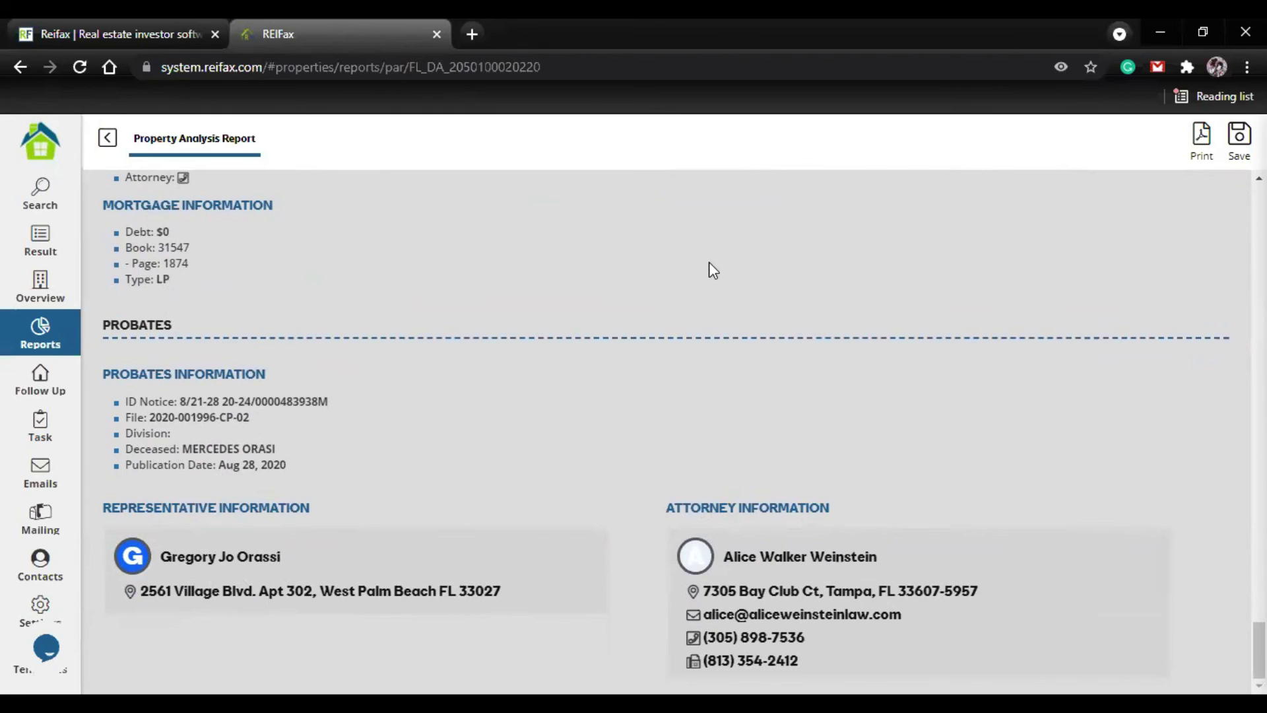
scroll(924, 429, "up", 3)
left_click_drag(1259, 634, 1260, 212)
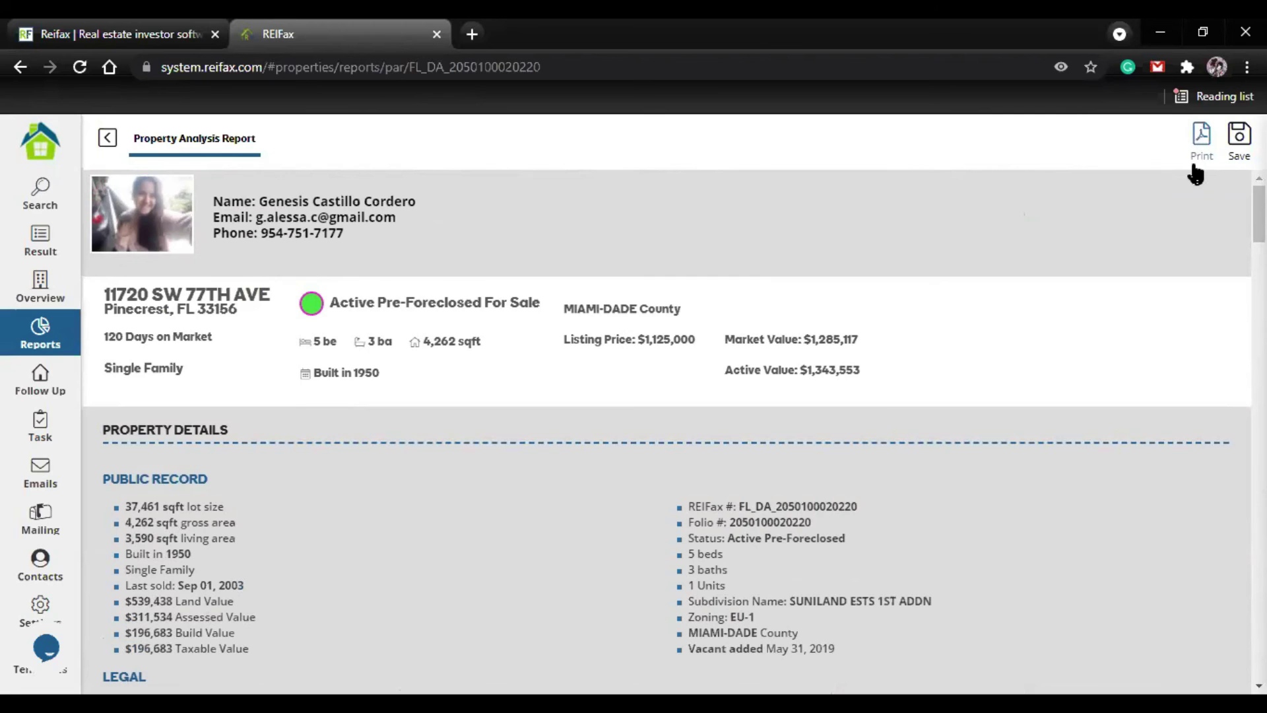
scroll(241, 423, "down", 2)
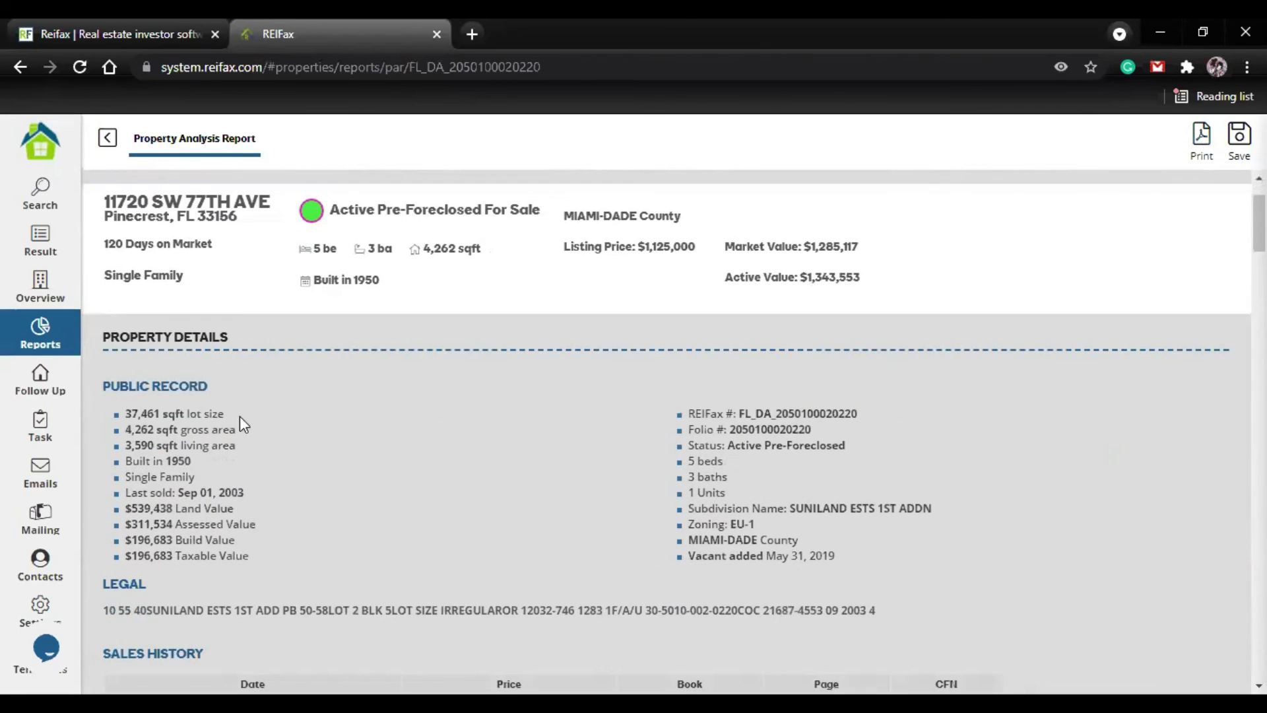
scroll(736, 444, "up", 2)
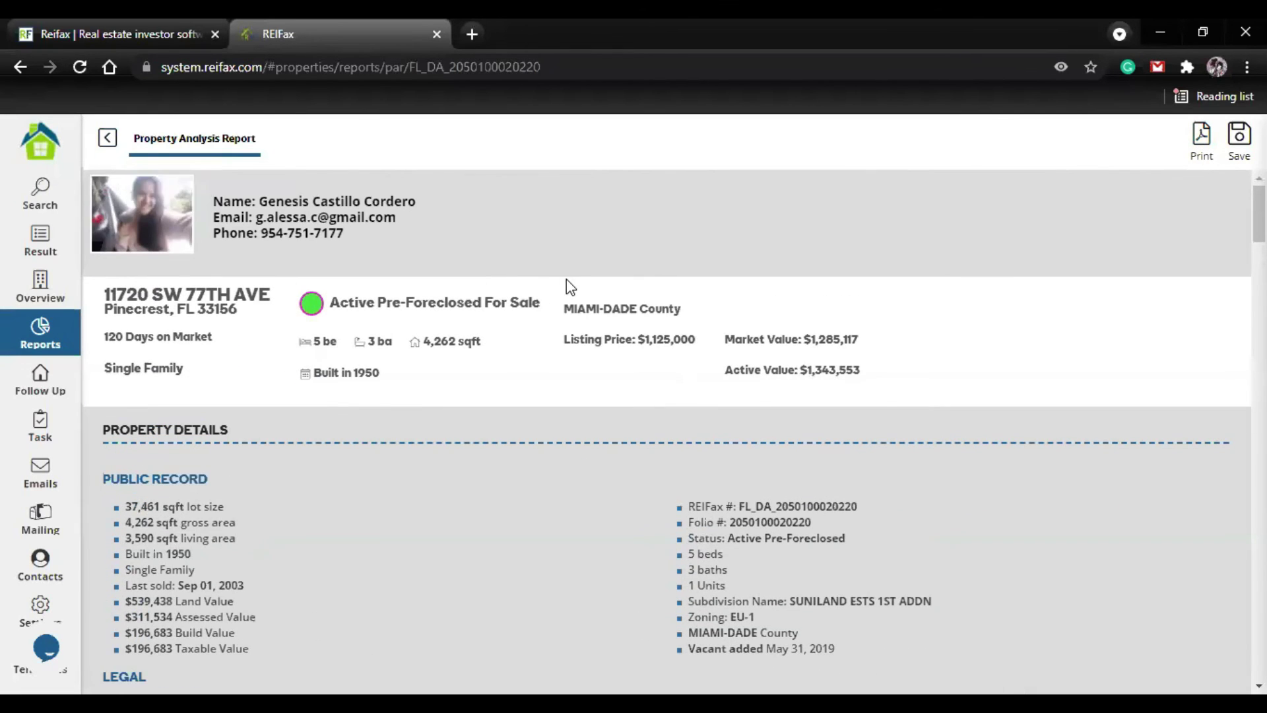
- Return from the Property Analysis Report to the property's overview and generate its BPO Report
left_click(114, 152)
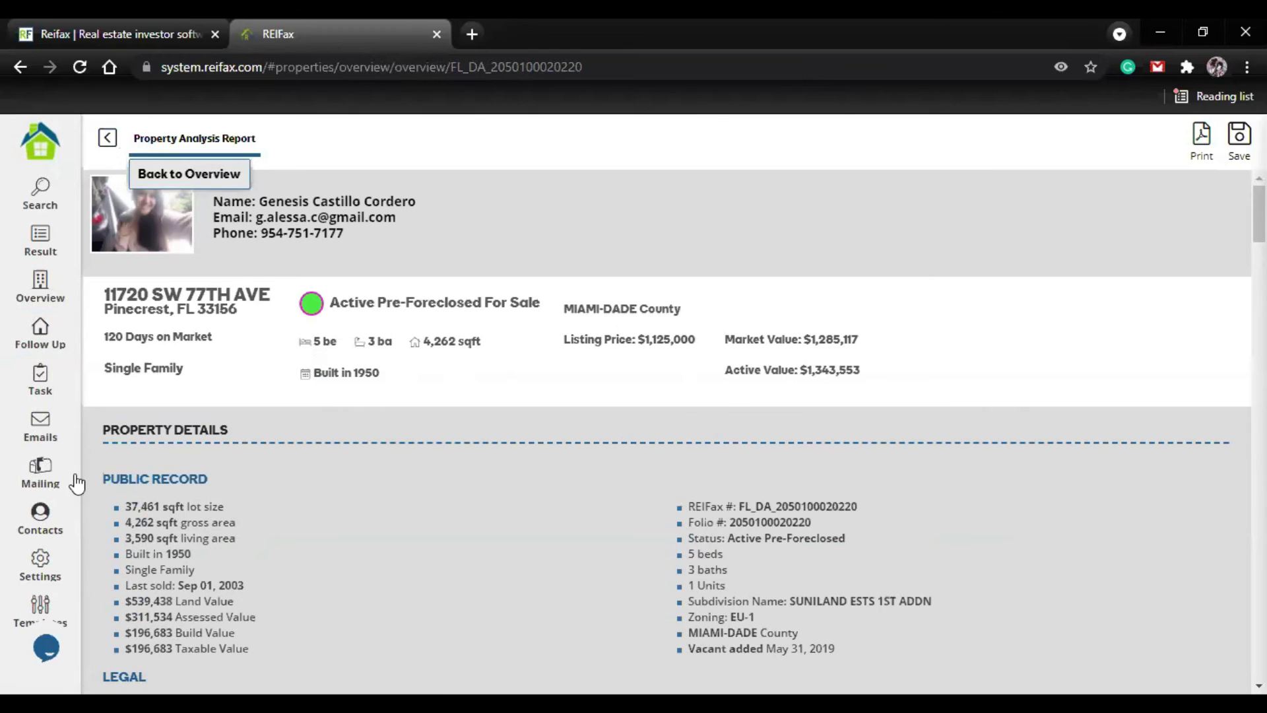
left_click(41, 287)
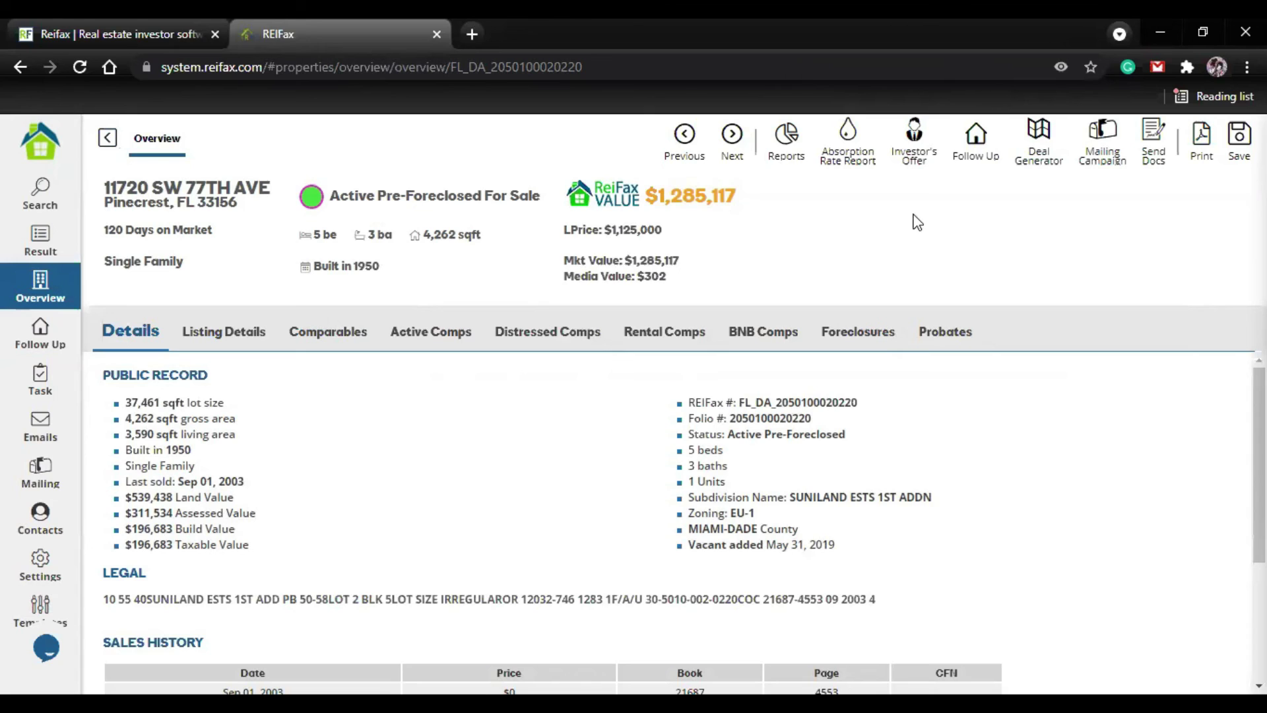
left_click(792, 154)
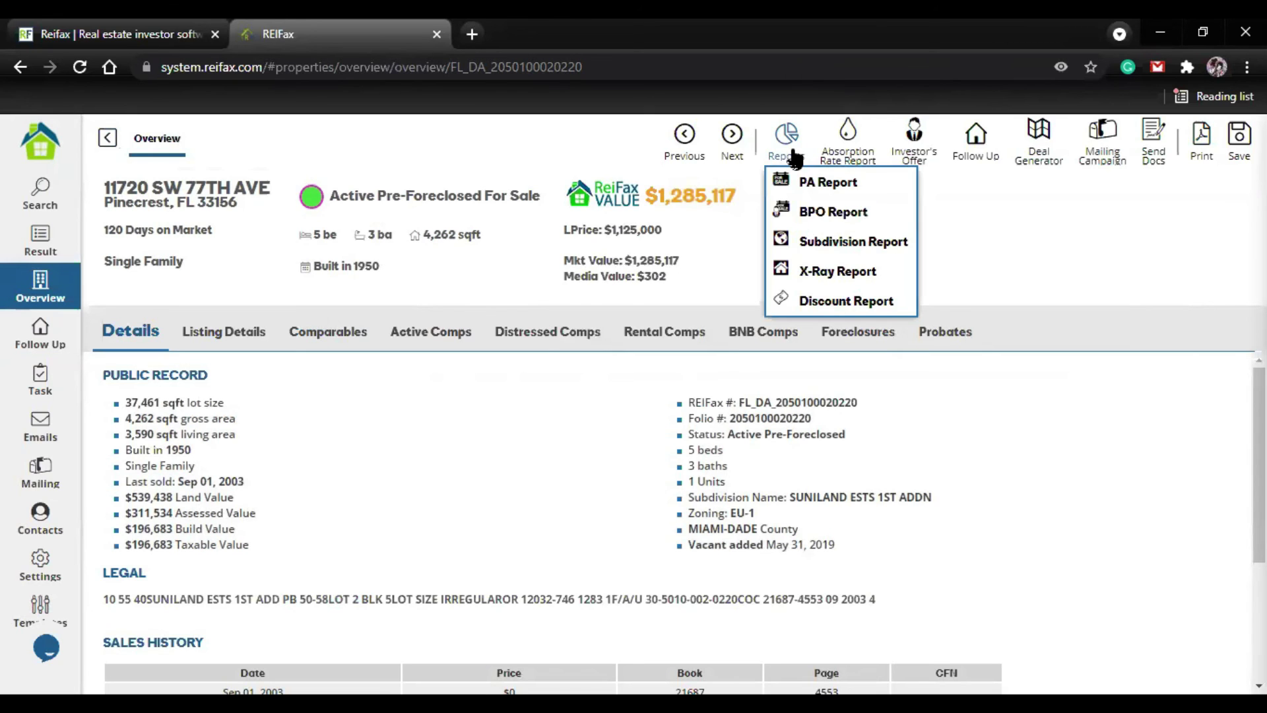
left_click(894, 218)
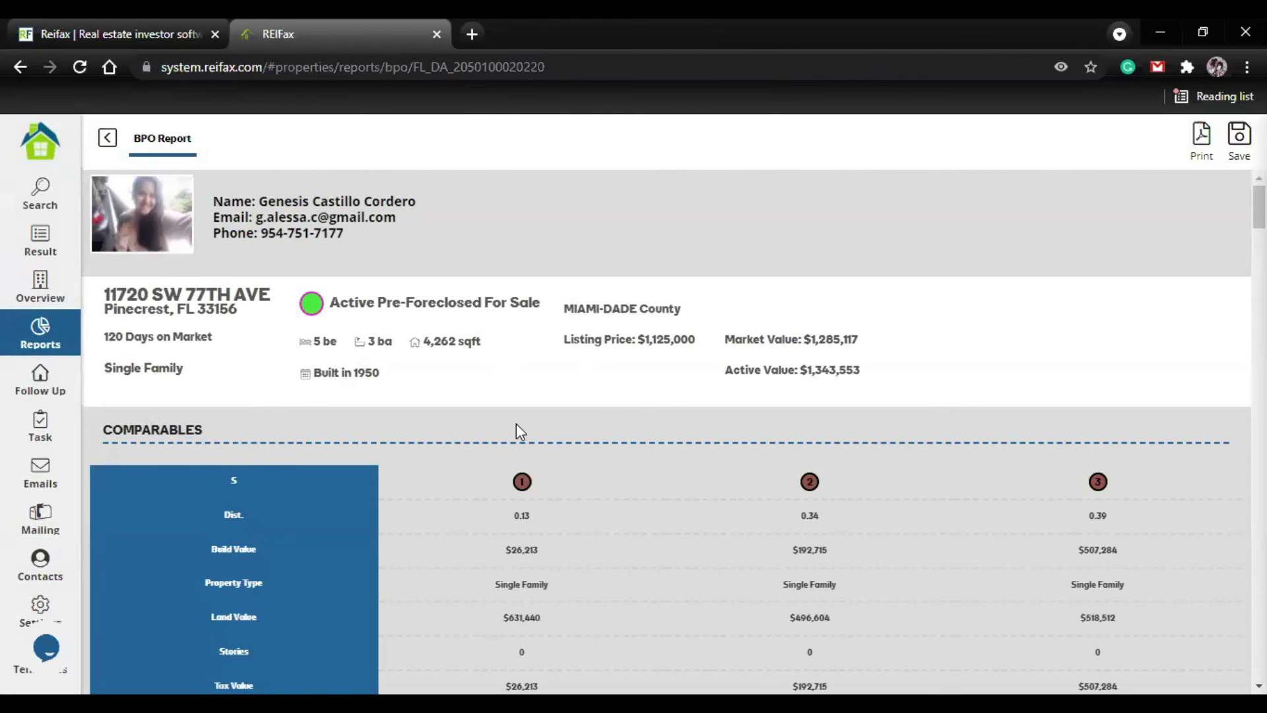
- Examine the BPO Report's Comparables section, comparing values, addresses, areas, sold prices and photos of the comparable properties
scroll(516, 424, "down", 3)
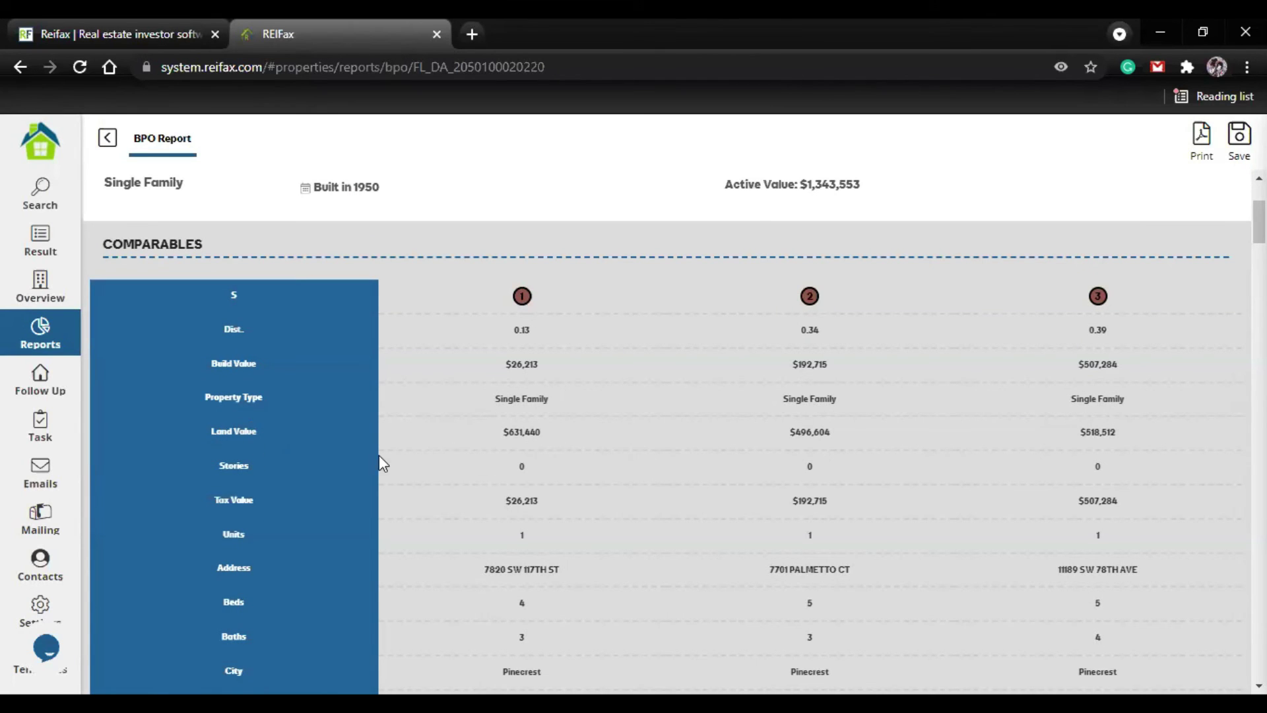
scroll(228, 258, "down", 1)
scroll(211, 568, "down", 1)
scroll(240, 299, "up", 1)
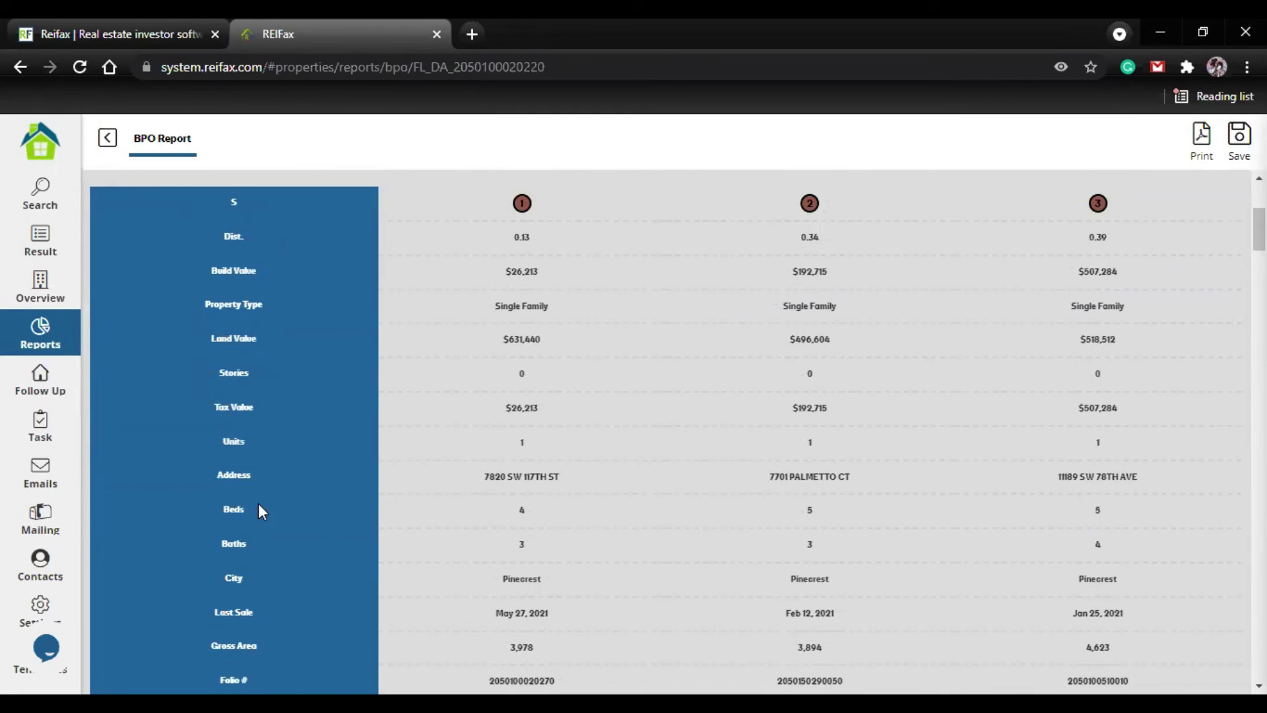
scroll(977, 456, "down", 1)
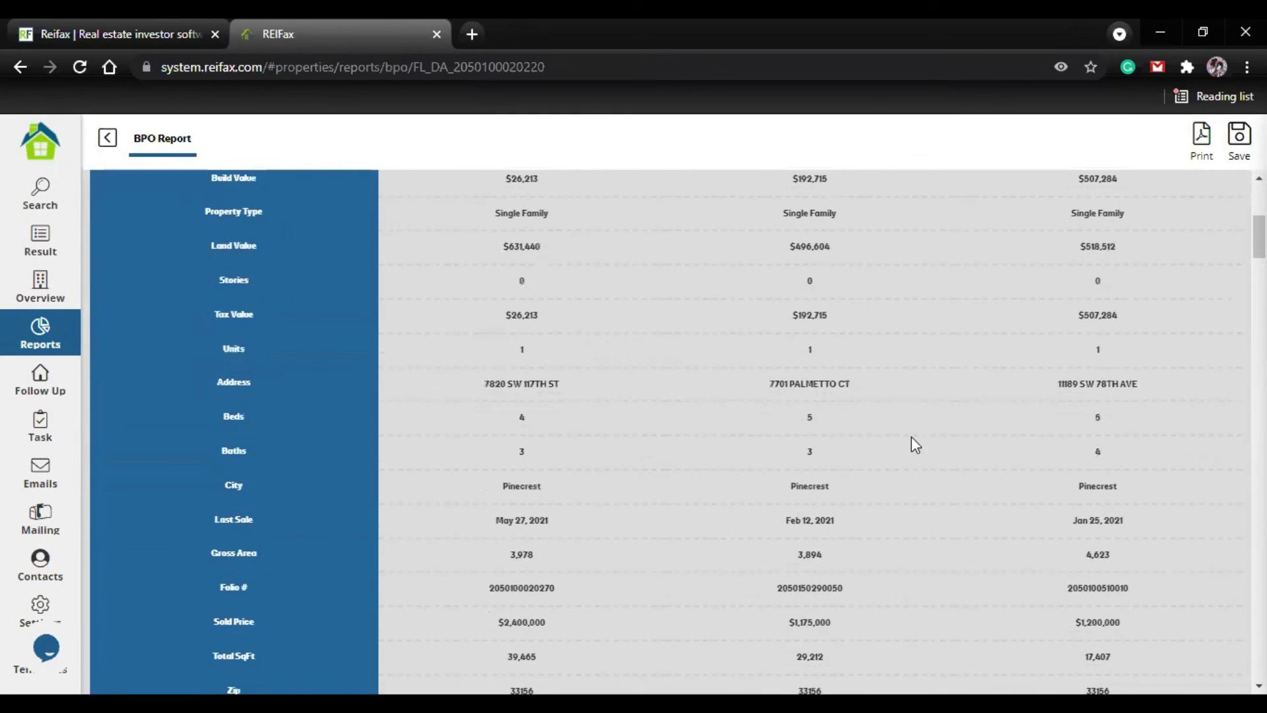
scroll(960, 507, "down", 1)
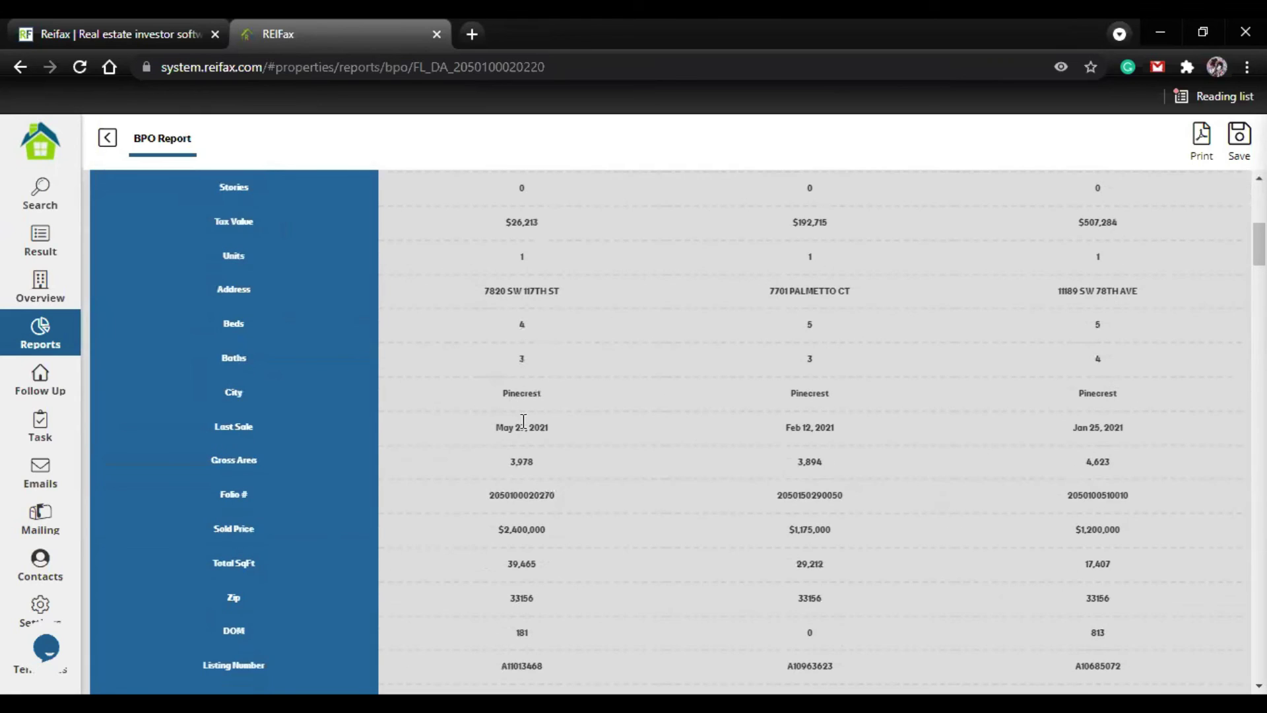
scroll(523, 421, "down", 1)
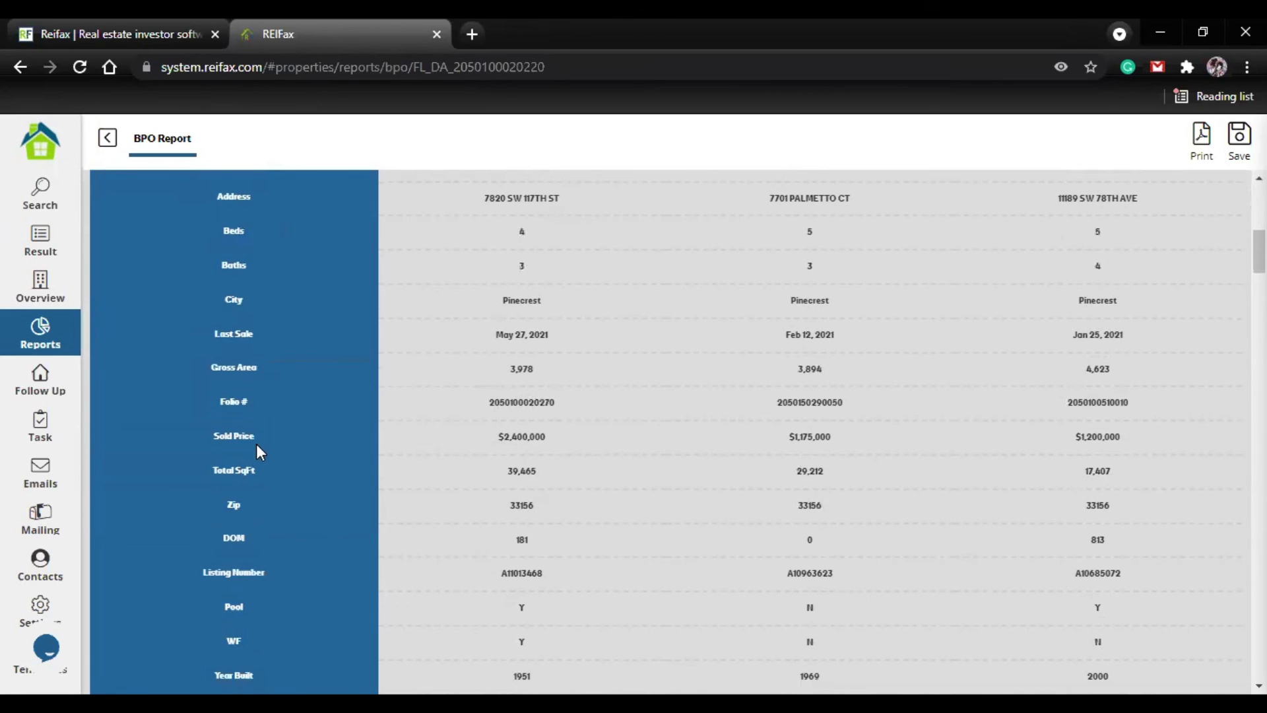
scroll(257, 492, "down", 4)
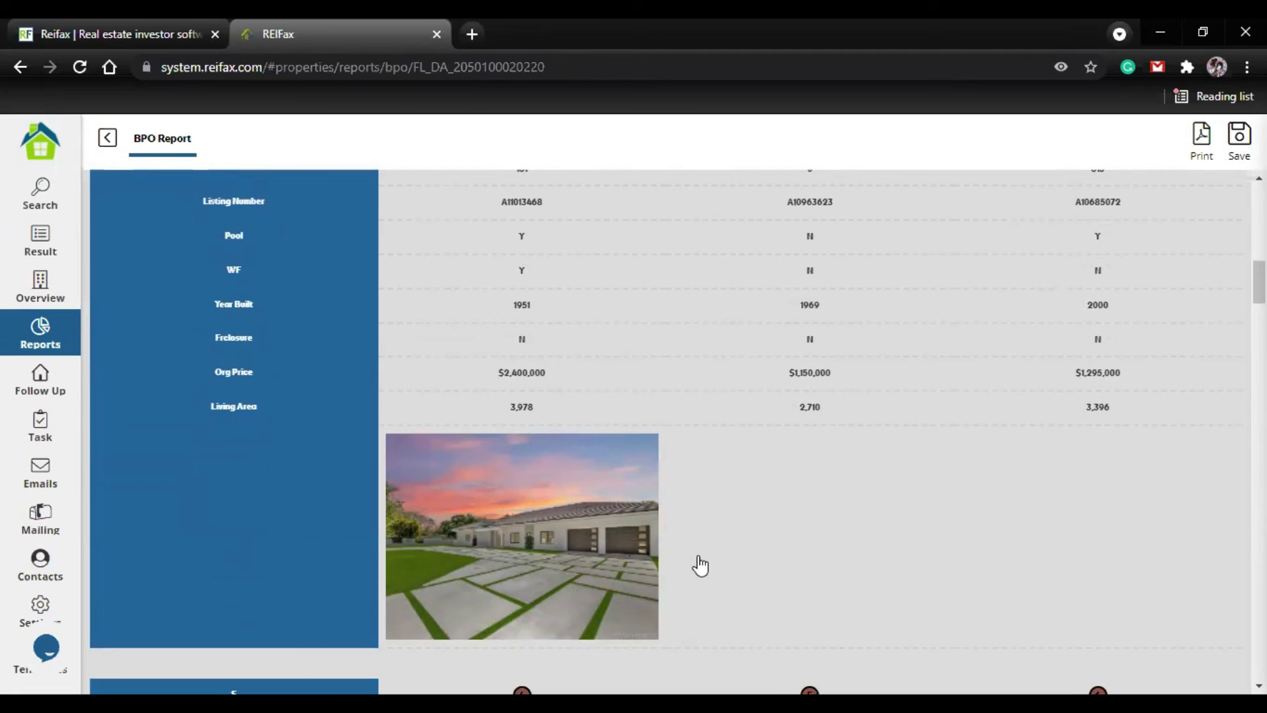
scroll(1027, 475, "down", 15)
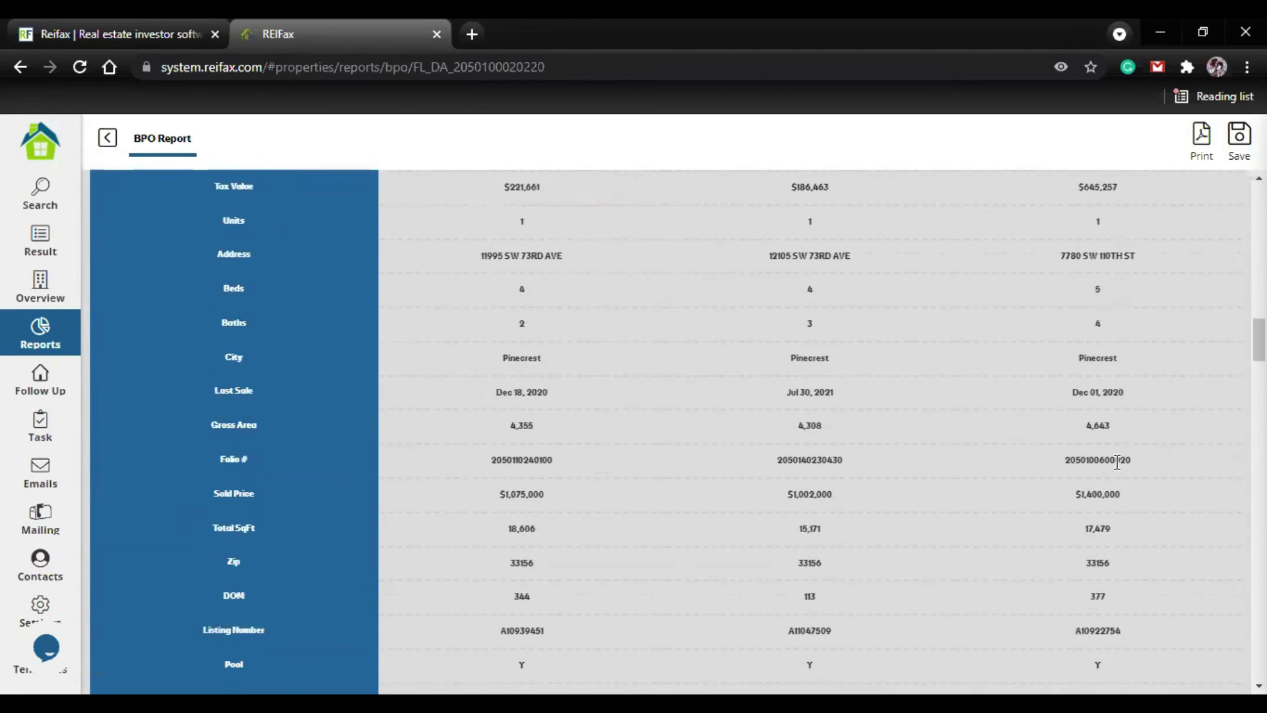
scroll(1116, 463, "down", 4)
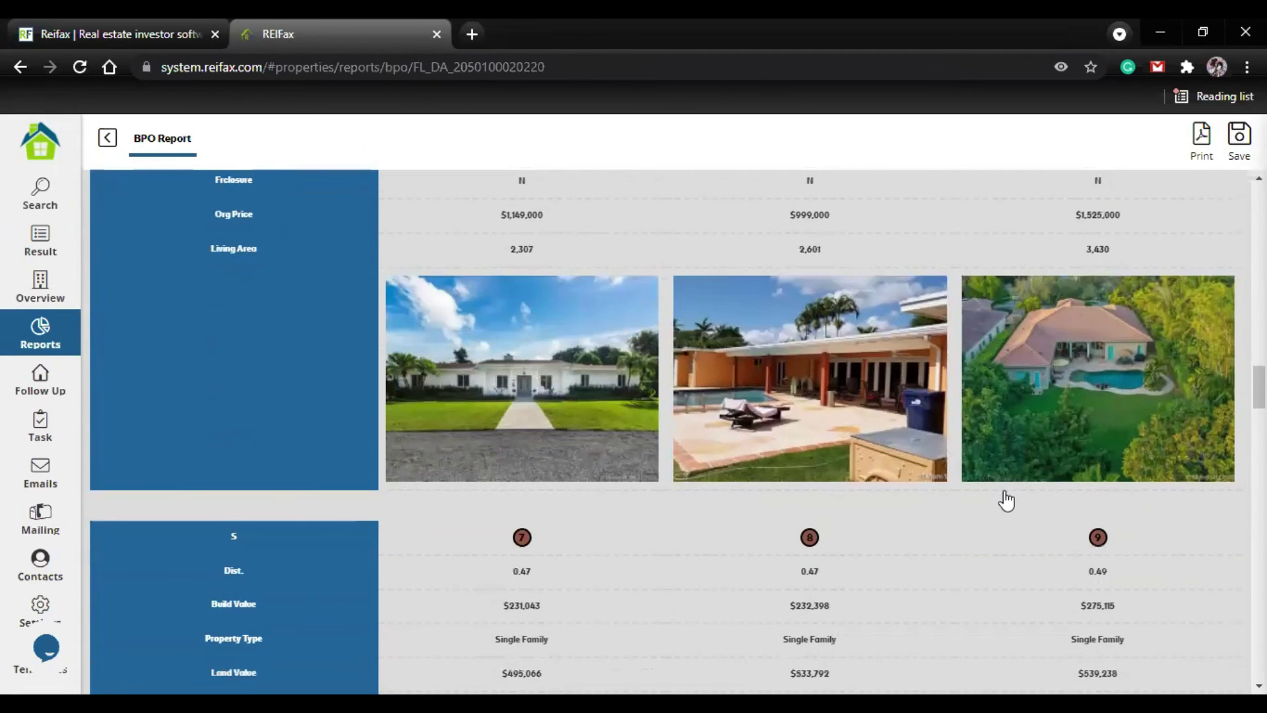
scroll(600, 537, "down", 12)
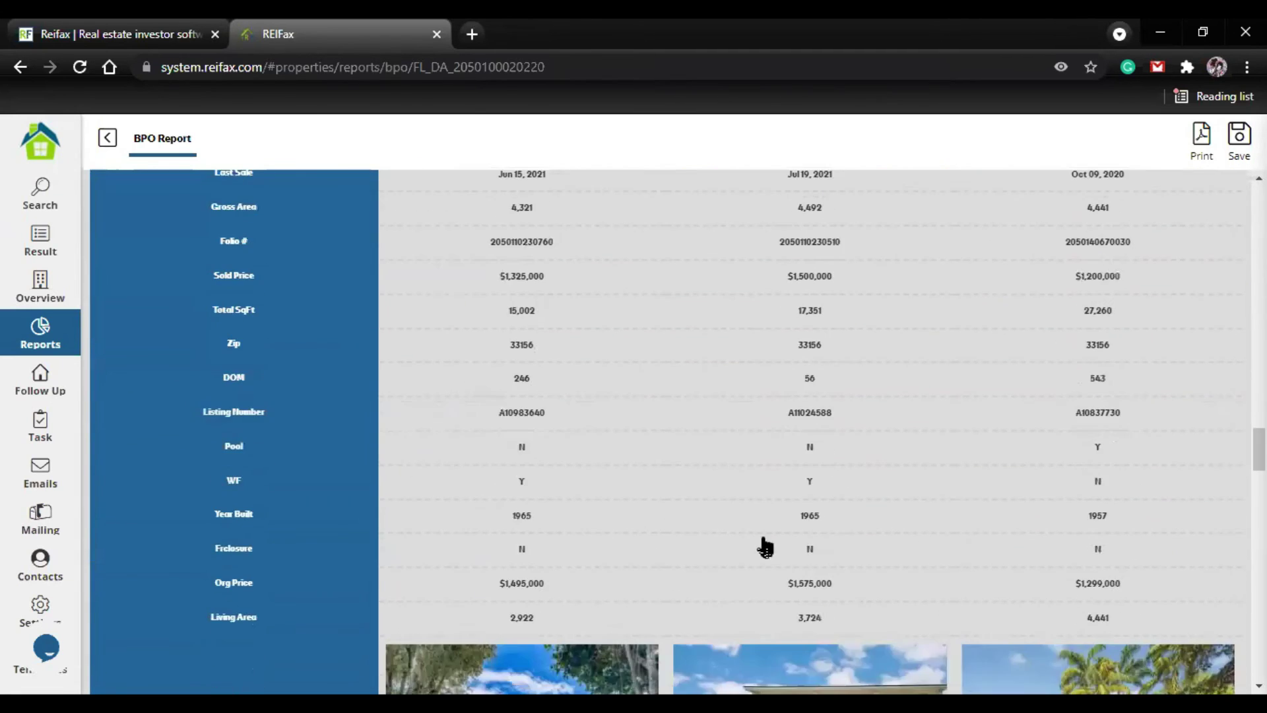
scroll(764, 547, "down", 5)
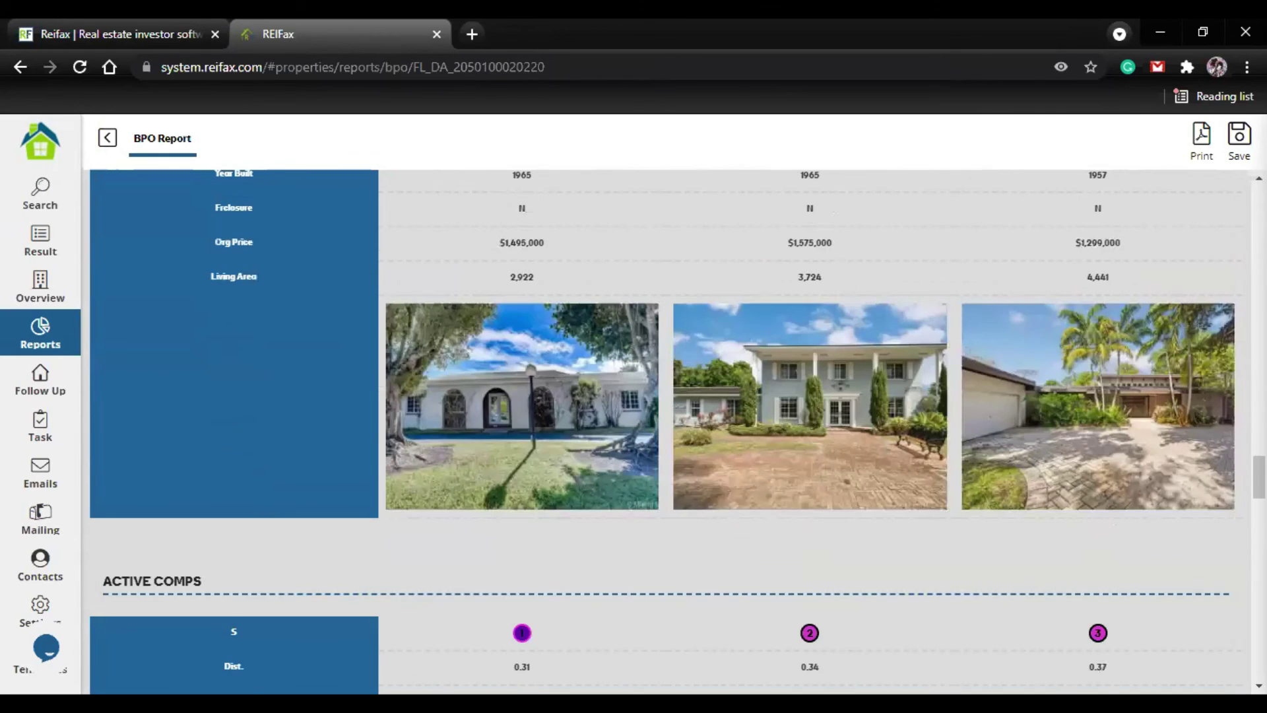
- Look through the Active Comps and the remaining comparable sections of the BPO Report, including their photos
scroll(331, 447, "down", 4)
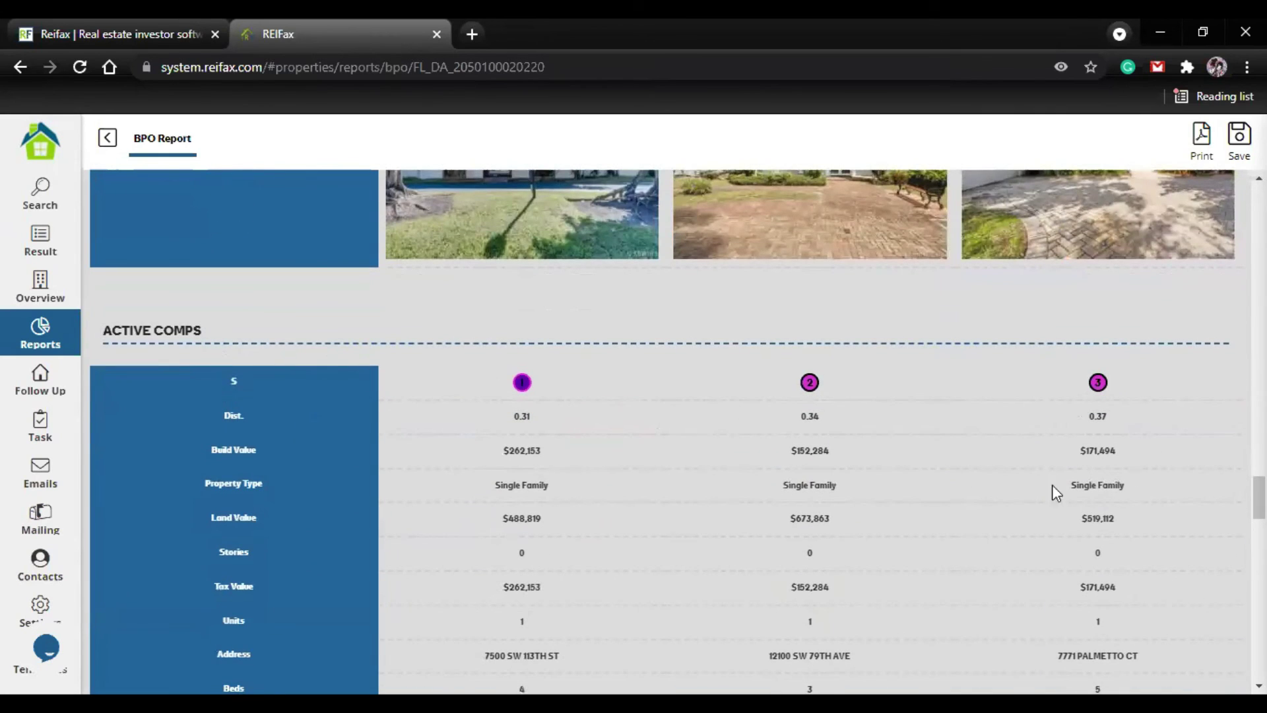
scroll(1082, 502, "down", 16)
scroll(1043, 522, "down", 15)
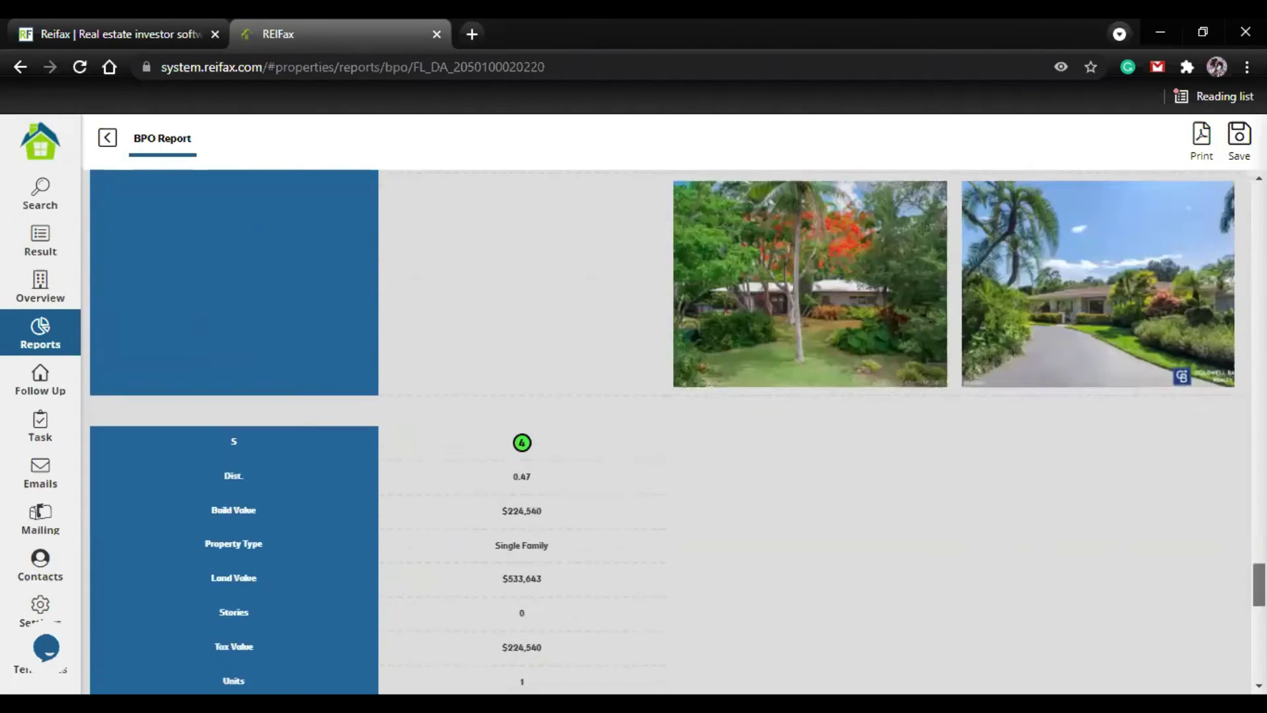
scroll(661, 429, "down", 4)
scroll(660, 429, "down", 3)
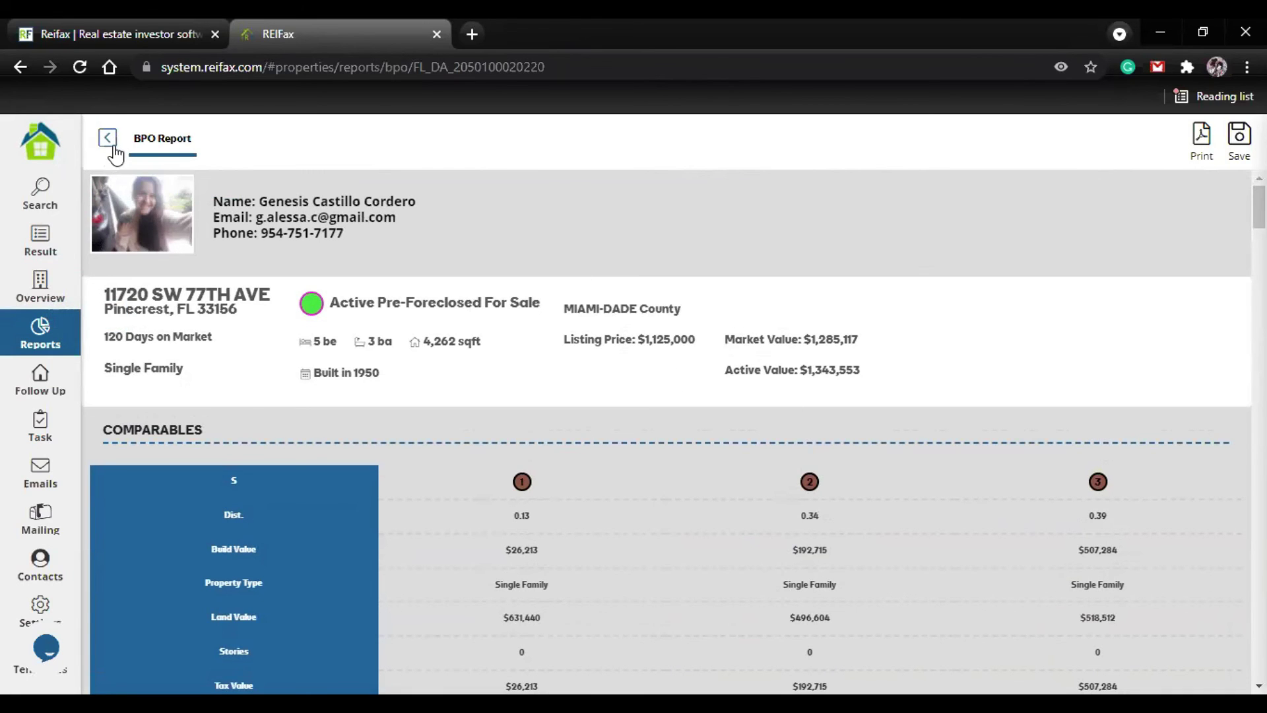
- Return to the property's overview and generate its Absorption Rate Report with a distance of 1.5 mi
left_click(31, 289)
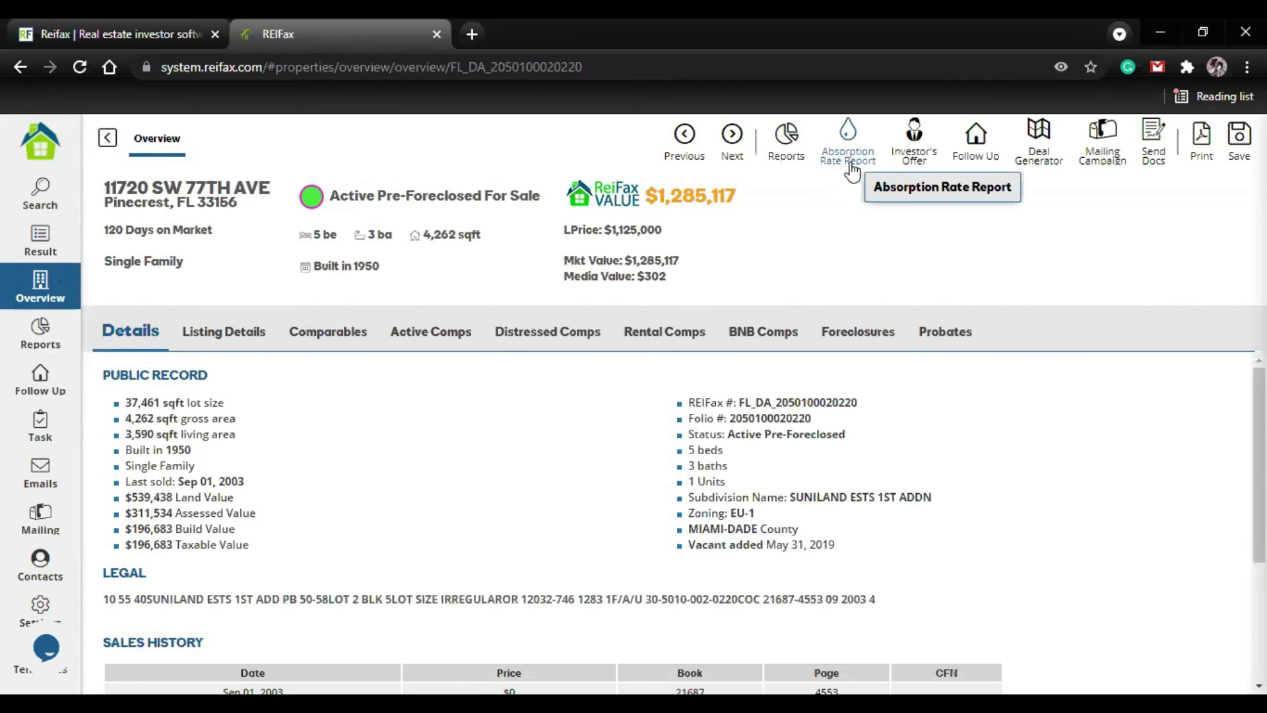
left_click(847, 191)
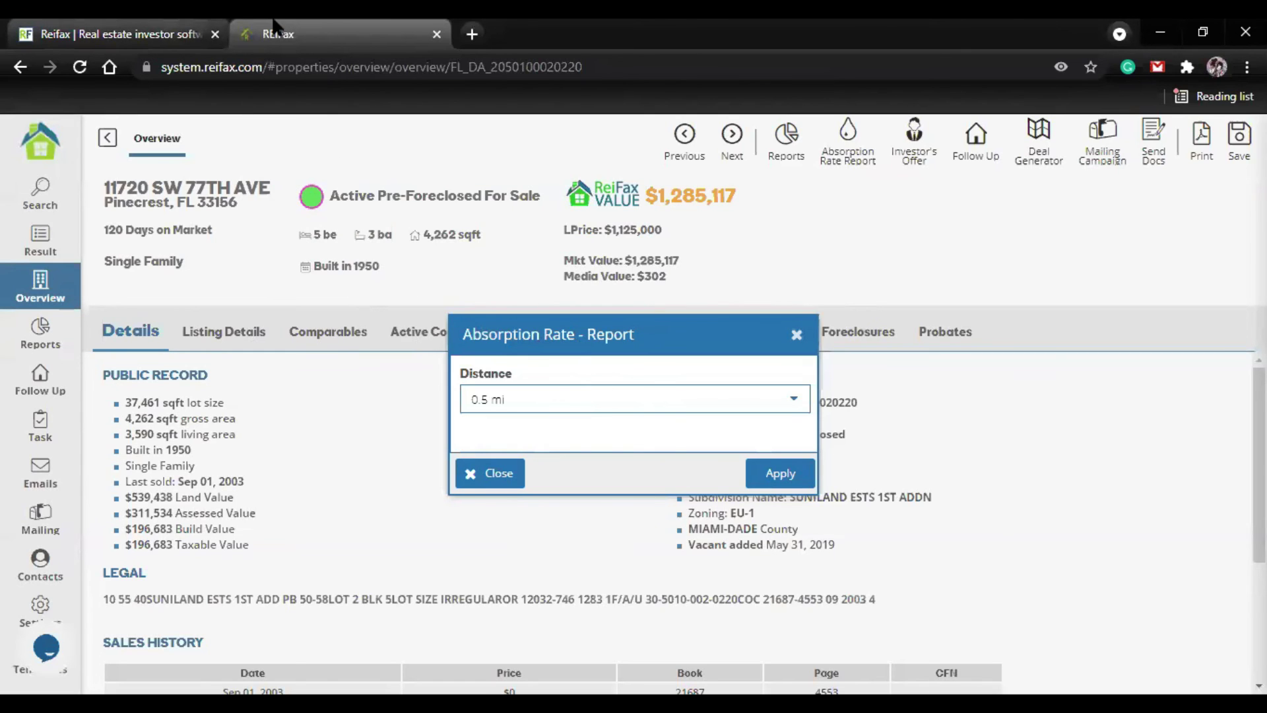
left_click(789, 399)
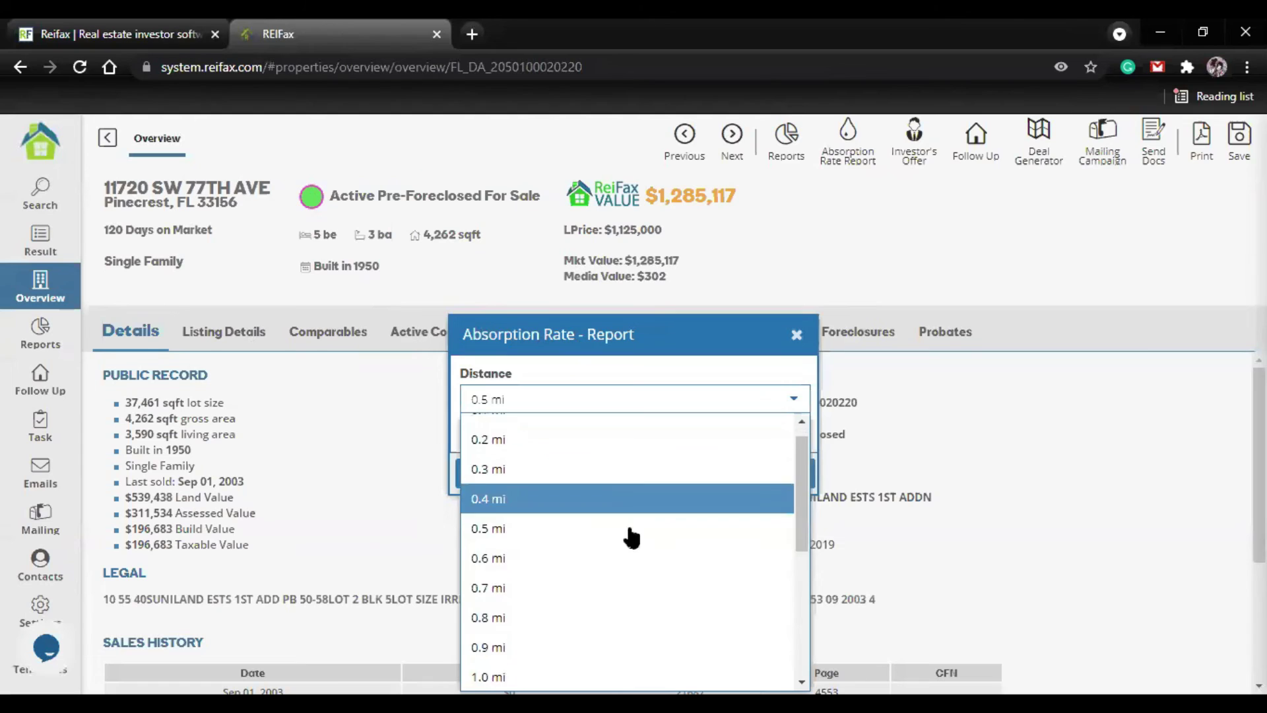
scroll(631, 538, "down", 4)
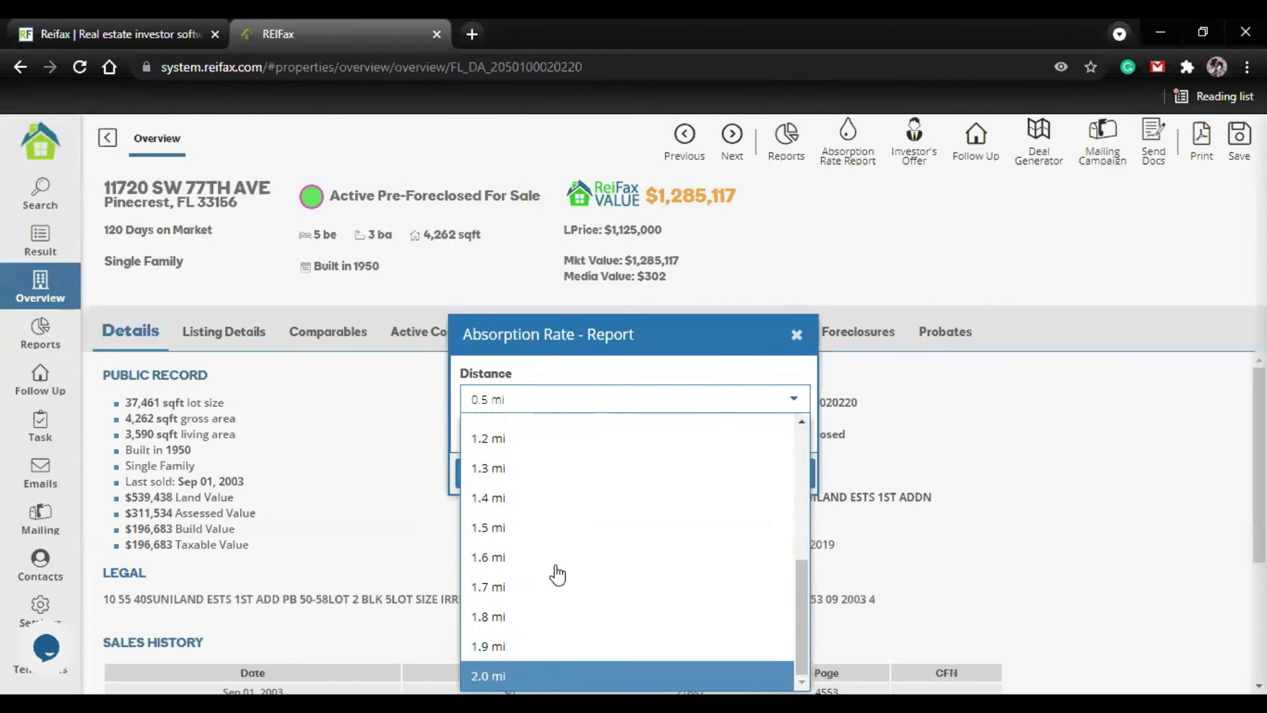
scroll(558, 574, "up", 1)
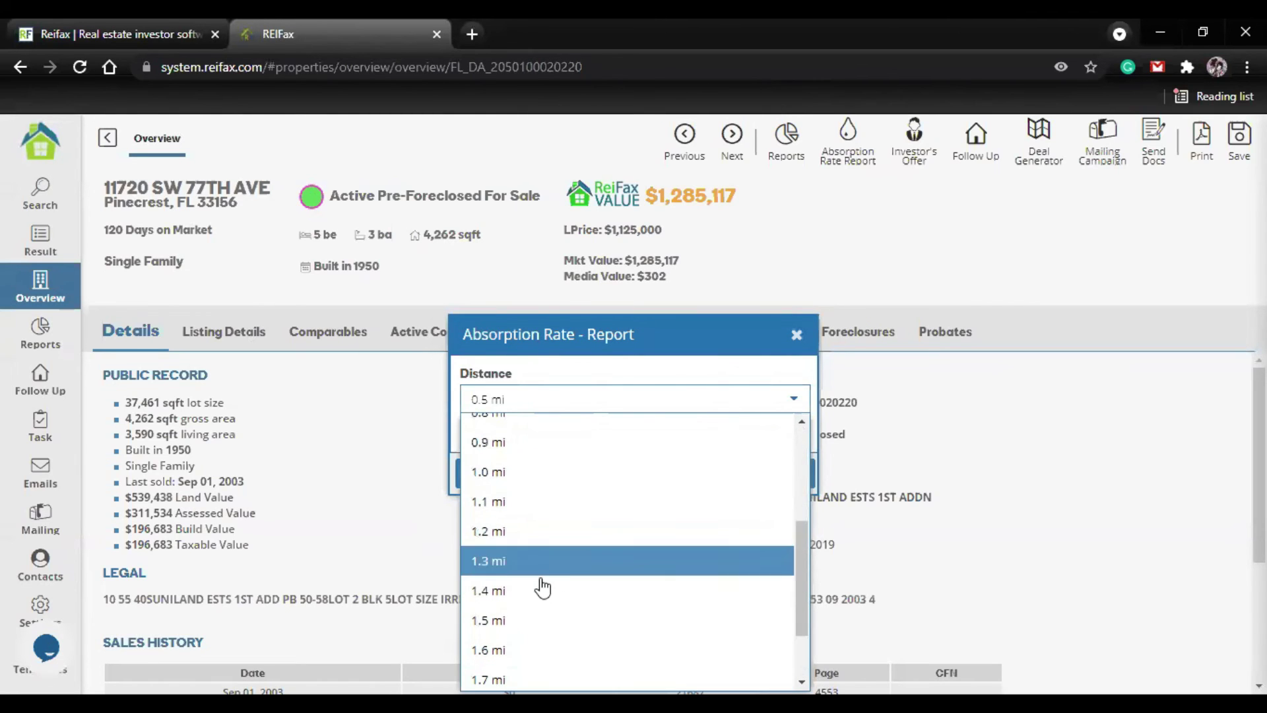
left_click(542, 628)
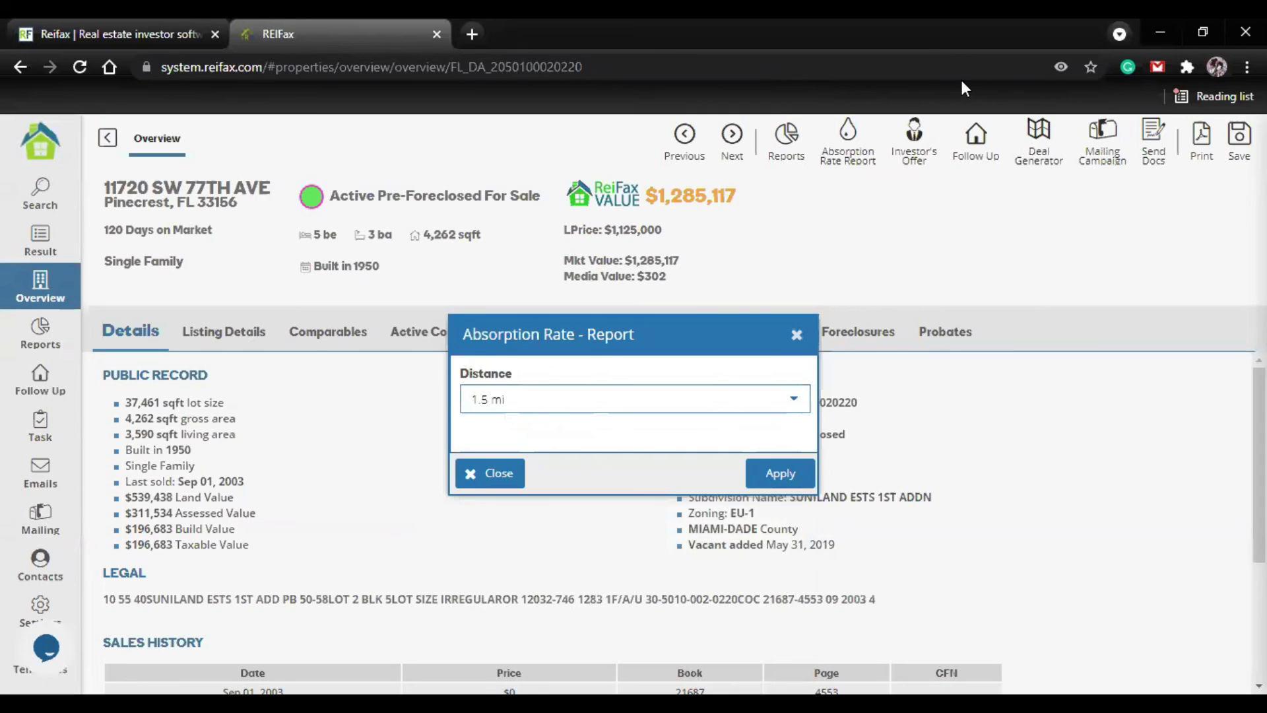
left_click(789, 472)
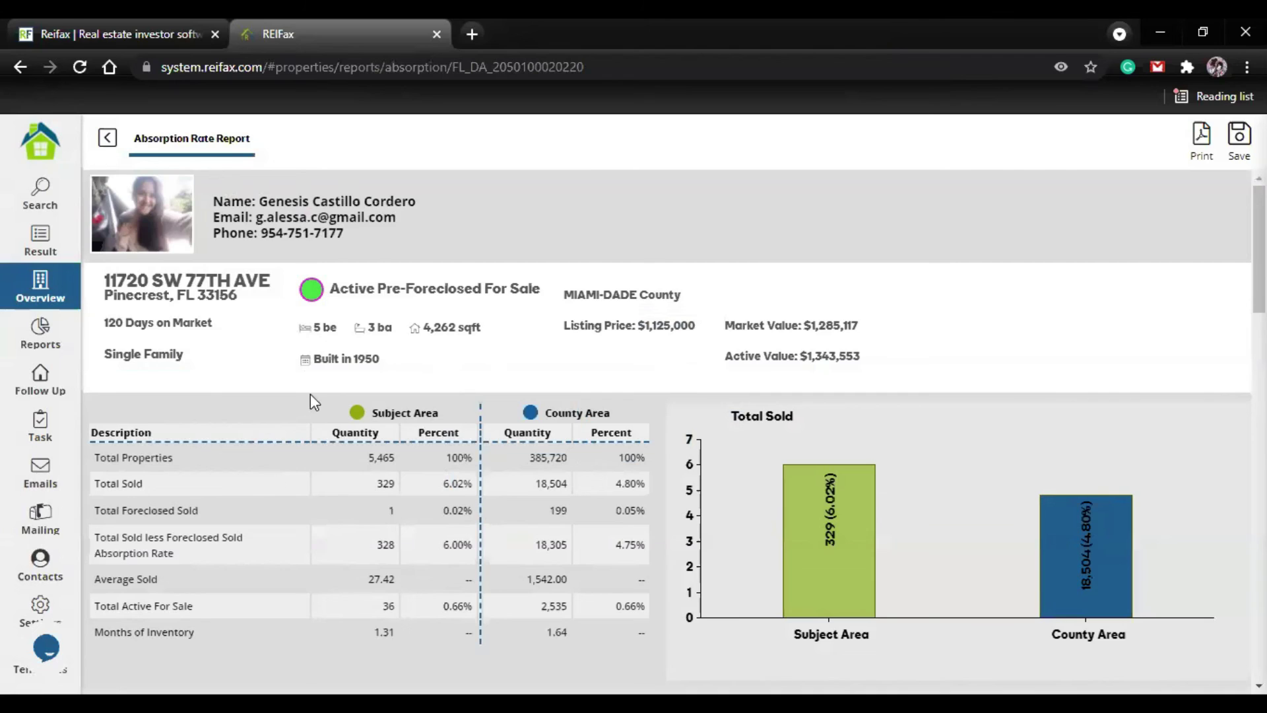
- Compare the Subject Area and County Area figures in the Absorption Rate Report's summary table and bar charts
scroll(310, 394, "down", 2)
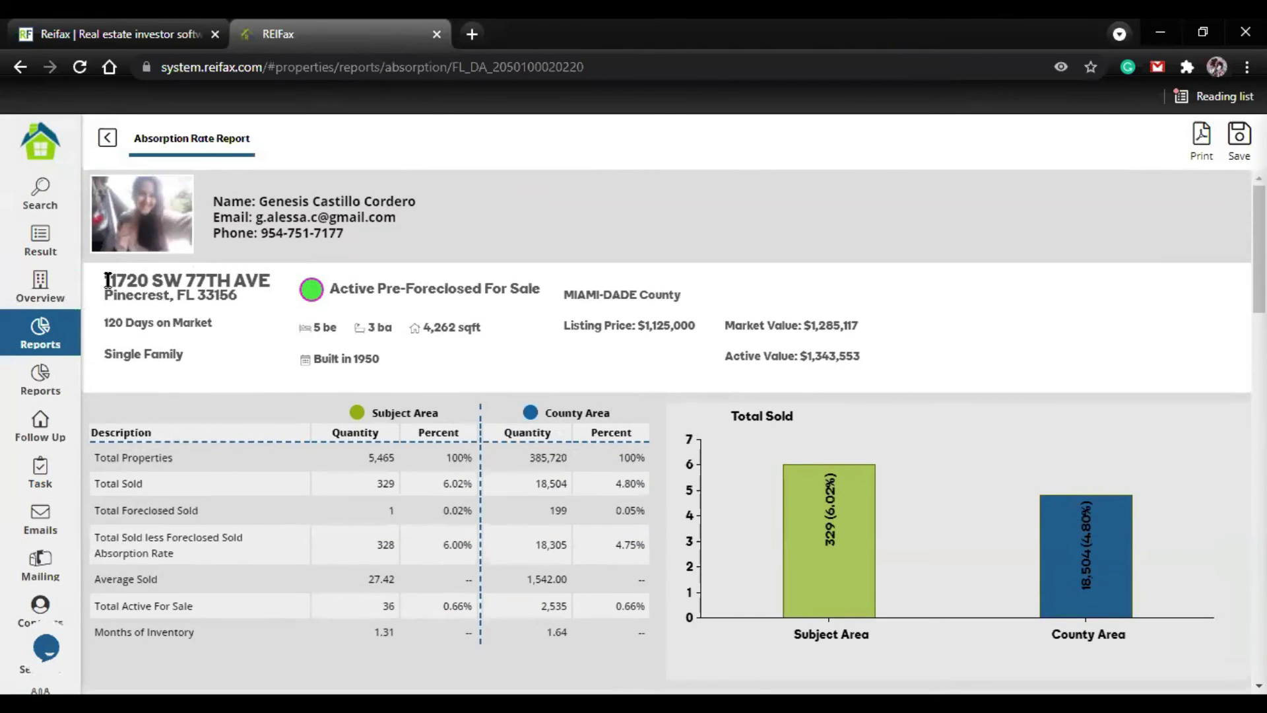
left_click_drag(104, 280, 261, 289)
left_click(259, 312)
left_click_drag(436, 409, 370, 413)
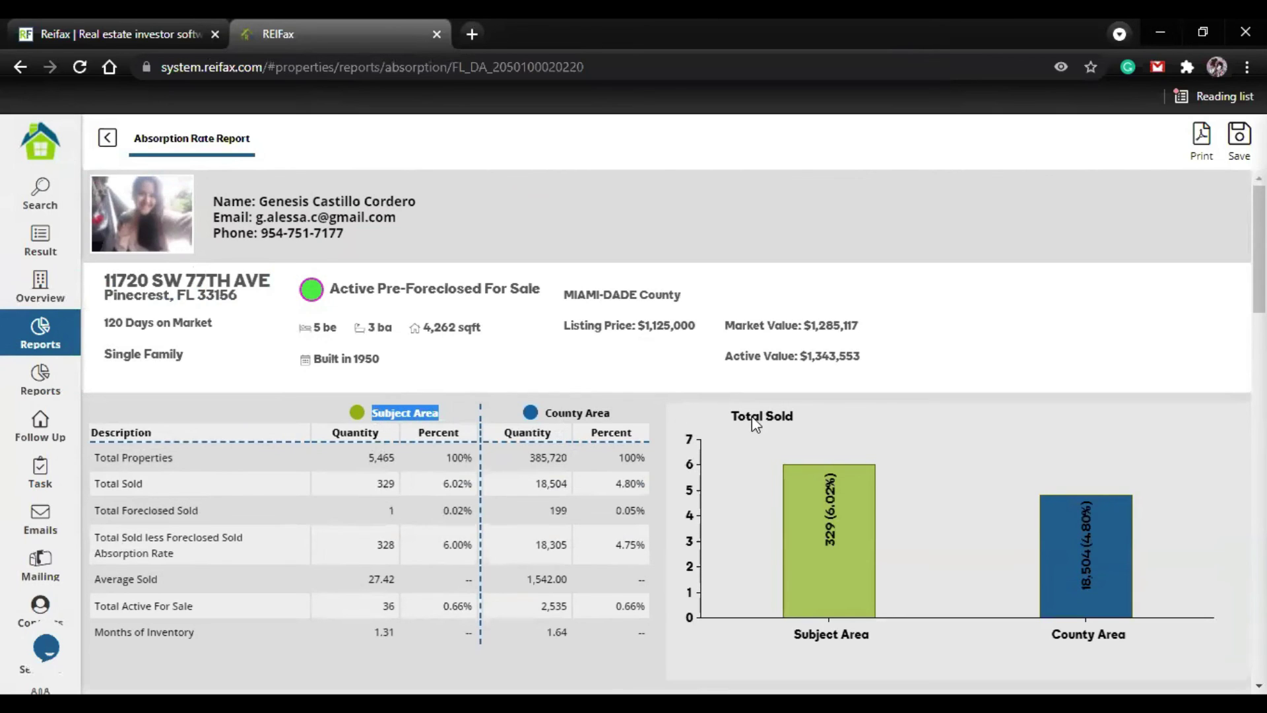
left_click_drag(606, 409, 551, 409)
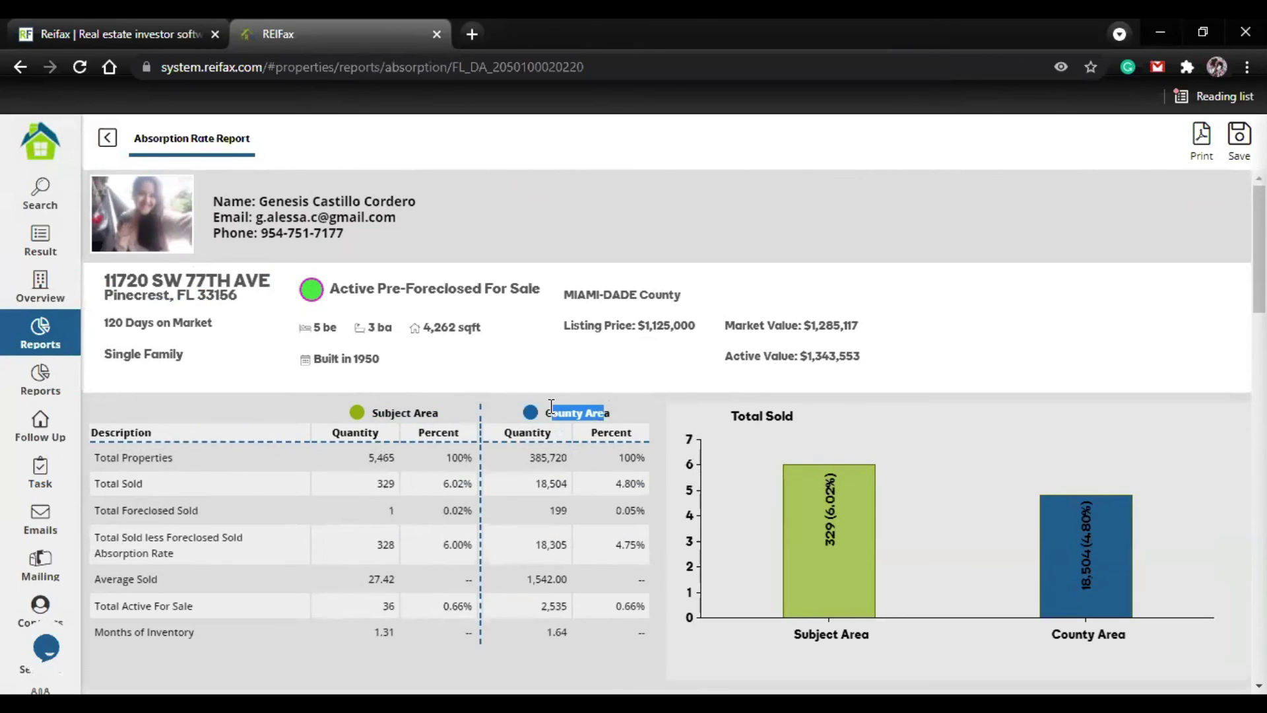
left_click(573, 371)
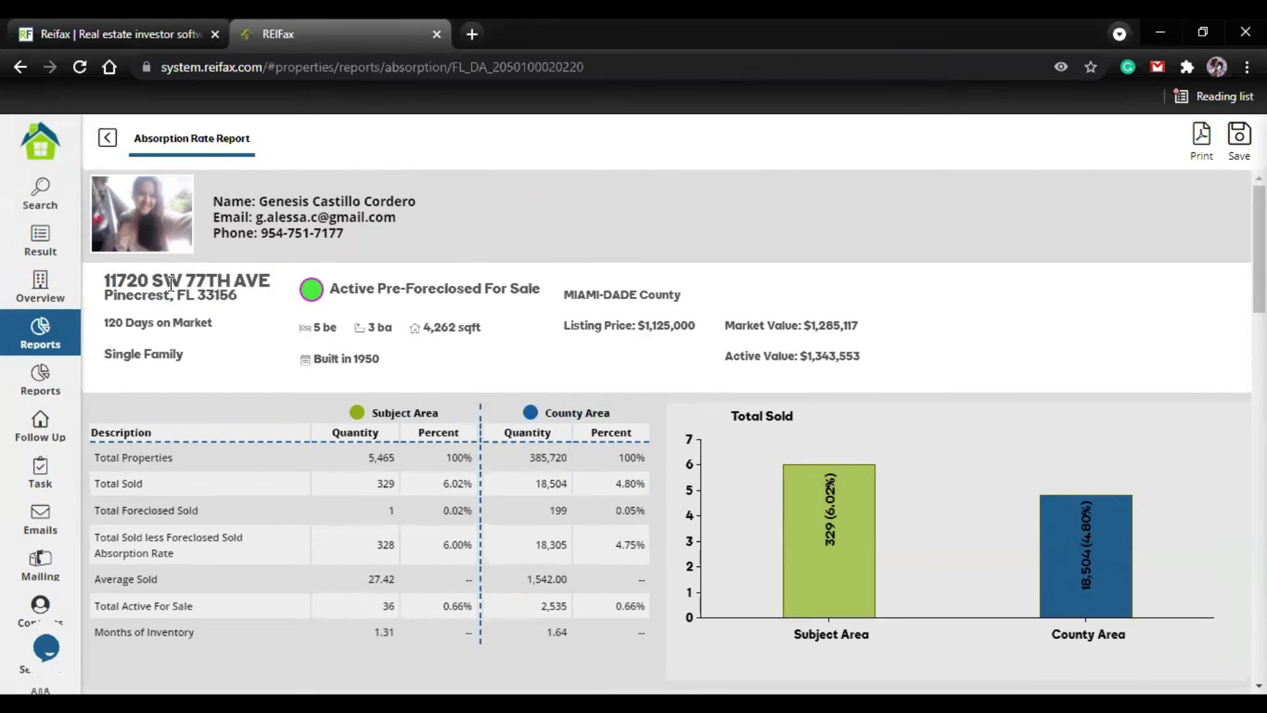
scroll(775, 350, "down", 1)
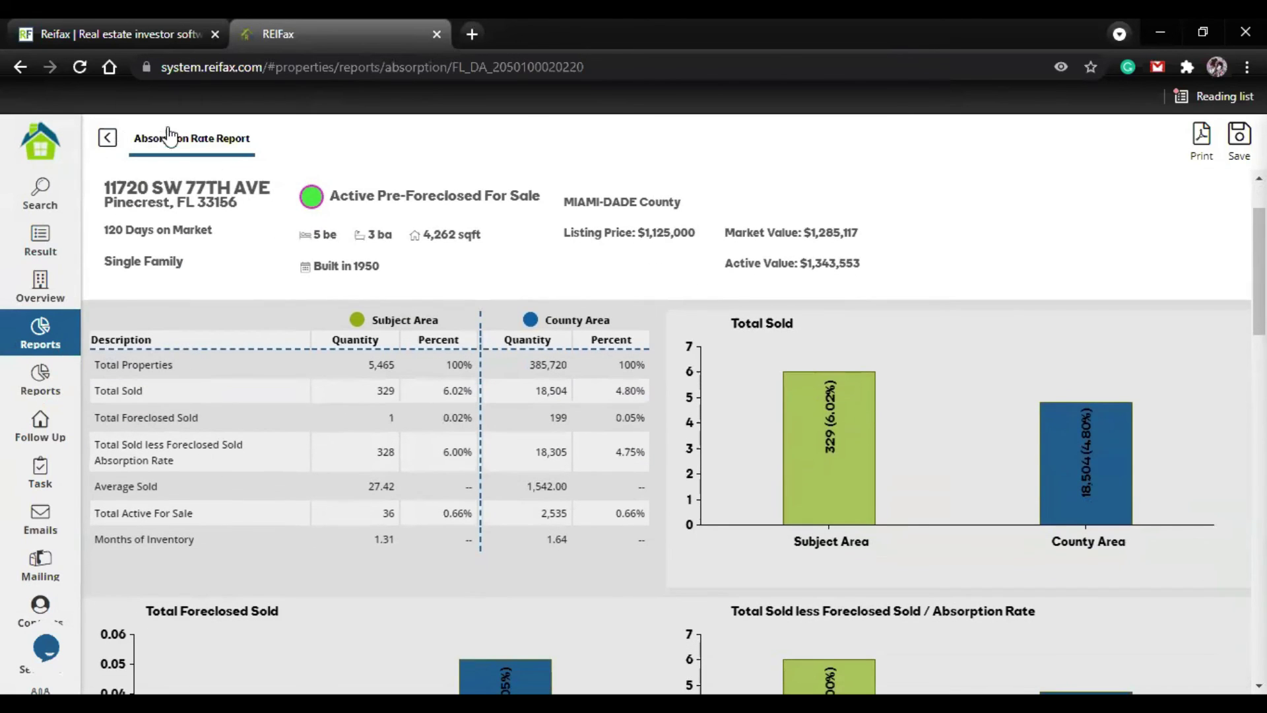
scroll(198, 455, "down", 2)
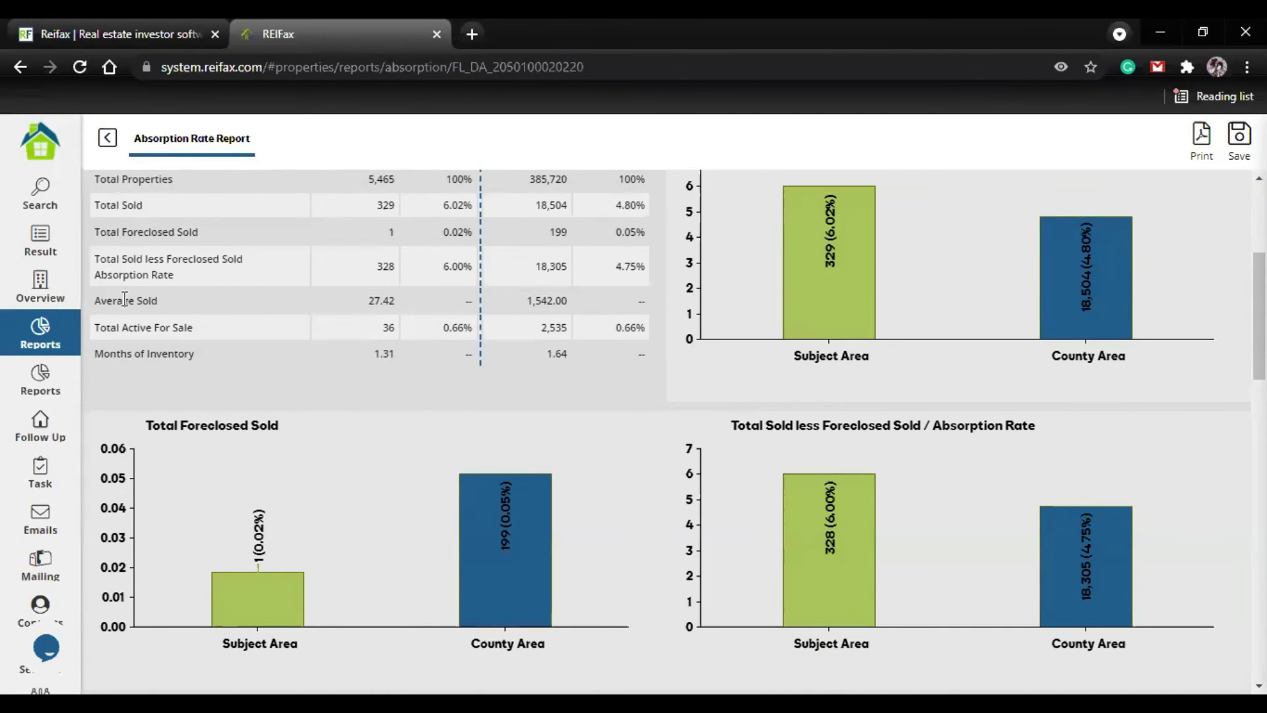
left_click(212, 334)
scroll(391, 512, "up", 3)
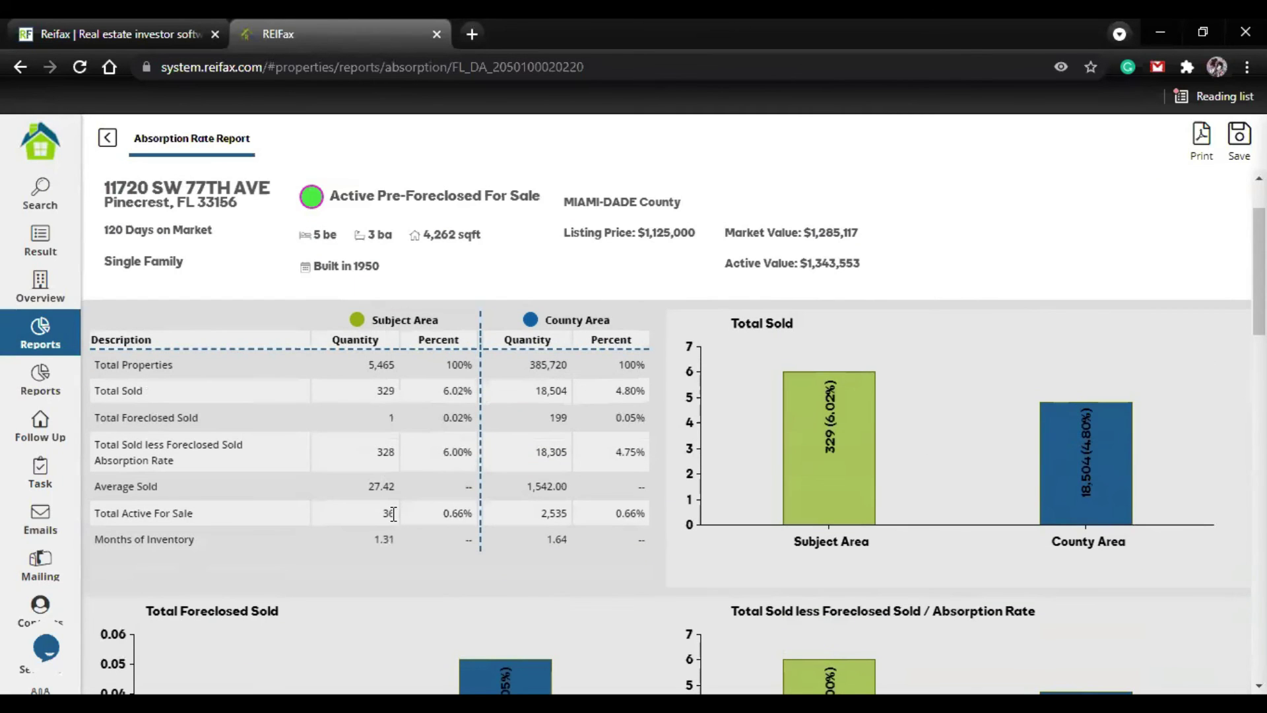
- Examine the sold-price breakdown, including the $800,000 to $900,000 and $600,000 to $700,000 ranges, and the Absorption Rate chart
scroll(393, 512, "down", 15)
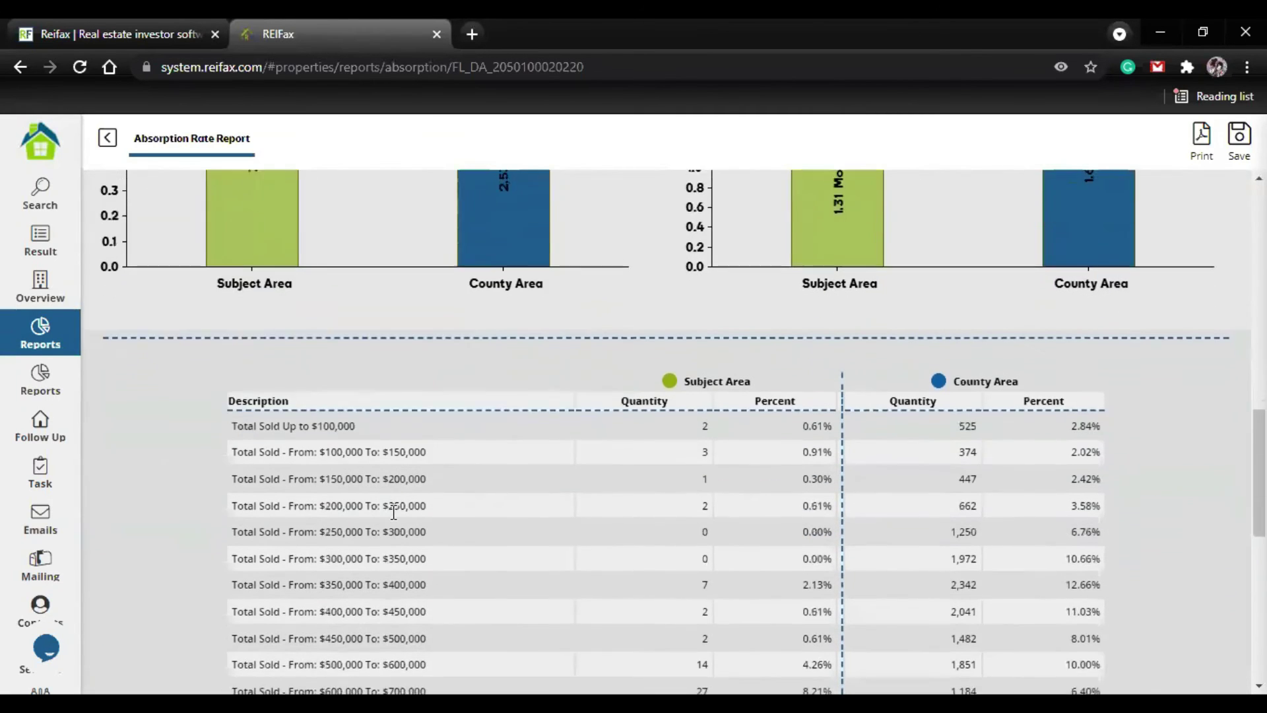
scroll(399, 503, "down", 3)
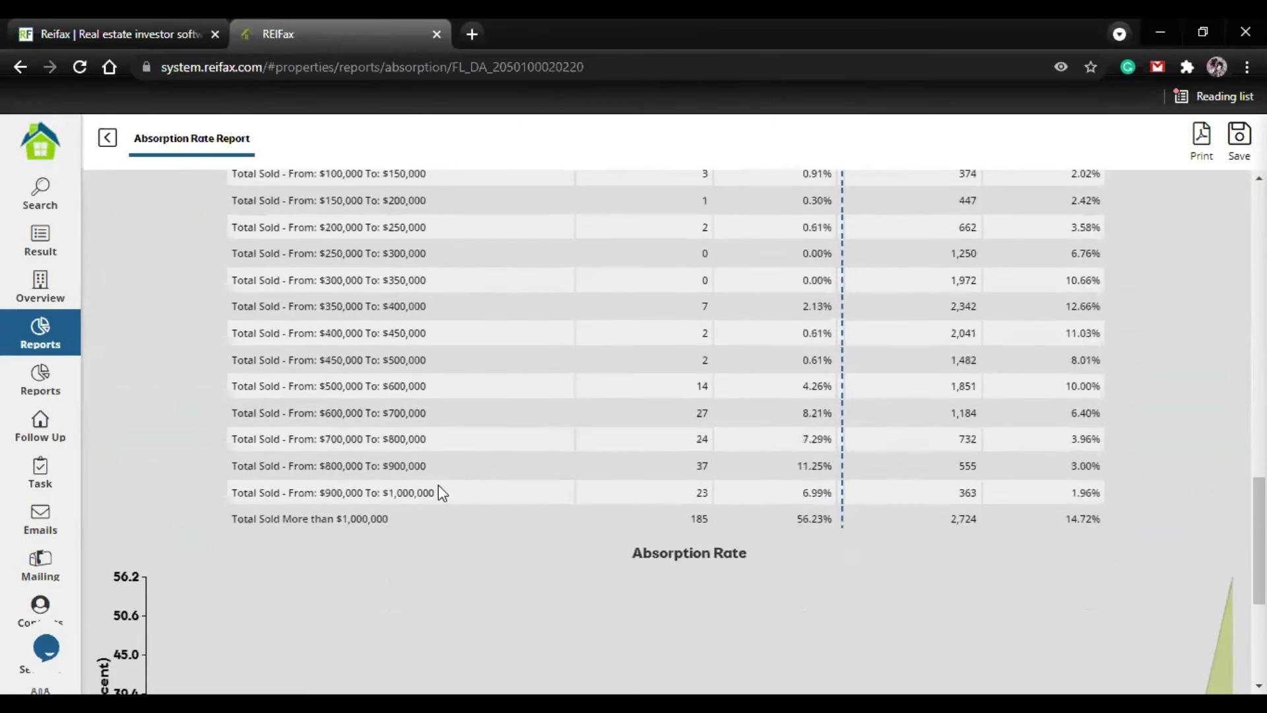
scroll(438, 489, "up", 1)
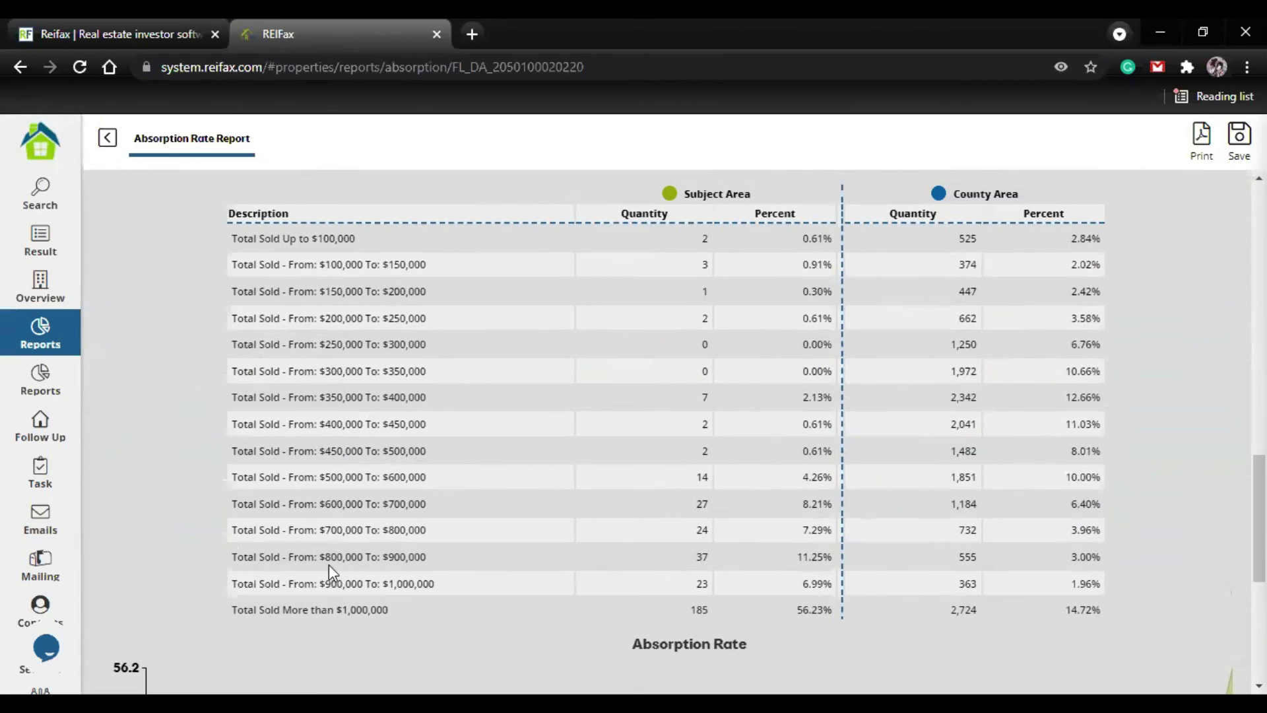
left_click_drag(319, 558, 435, 556)
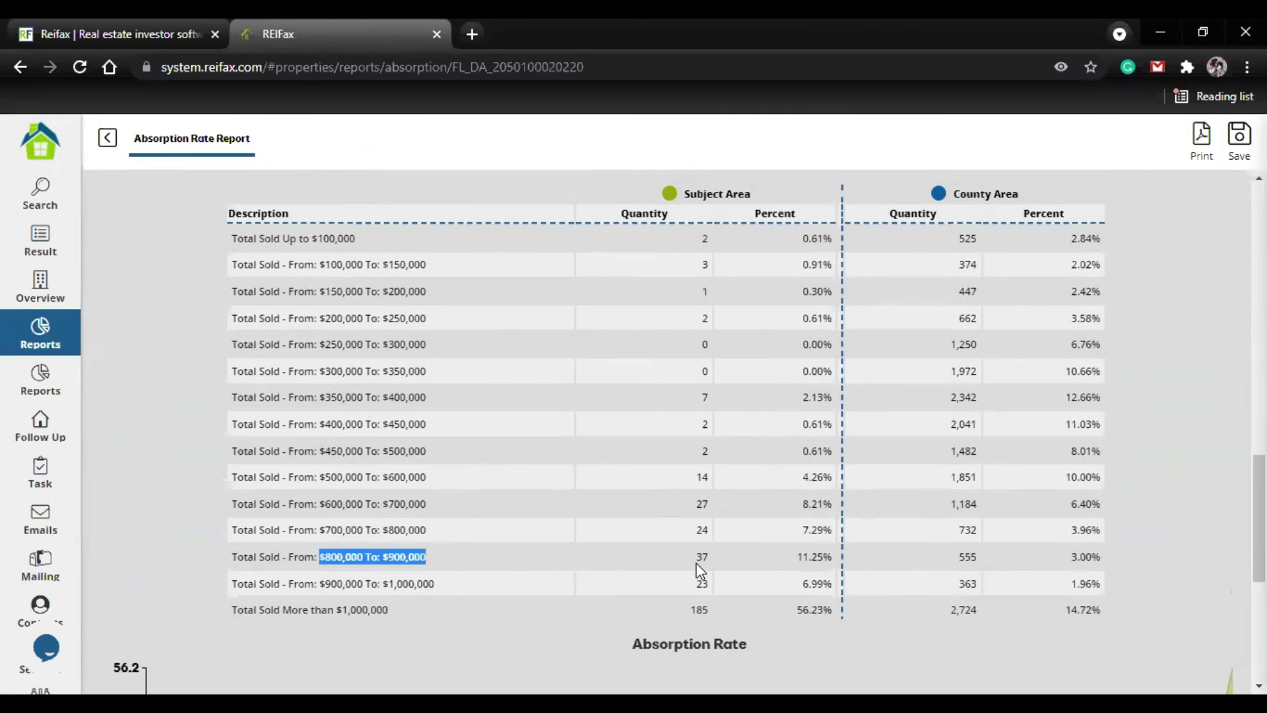
left_click_drag(319, 503, 426, 504)
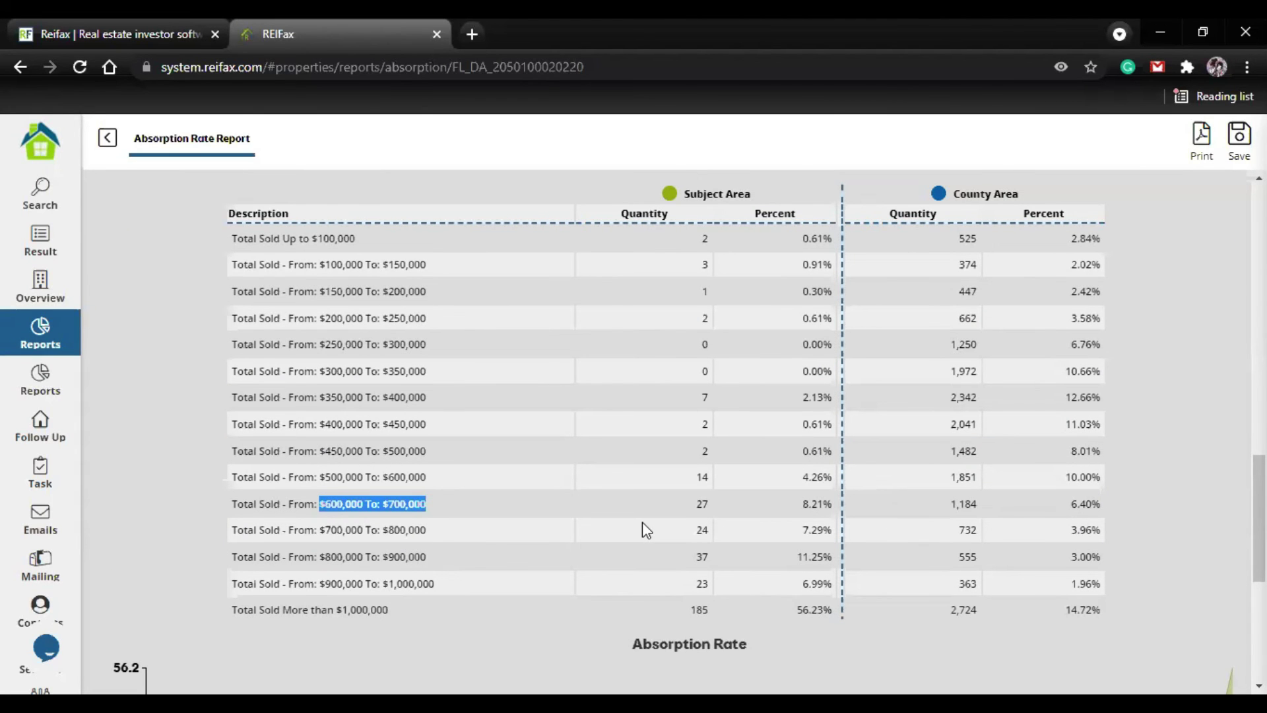
scroll(643, 523, "up", 15)
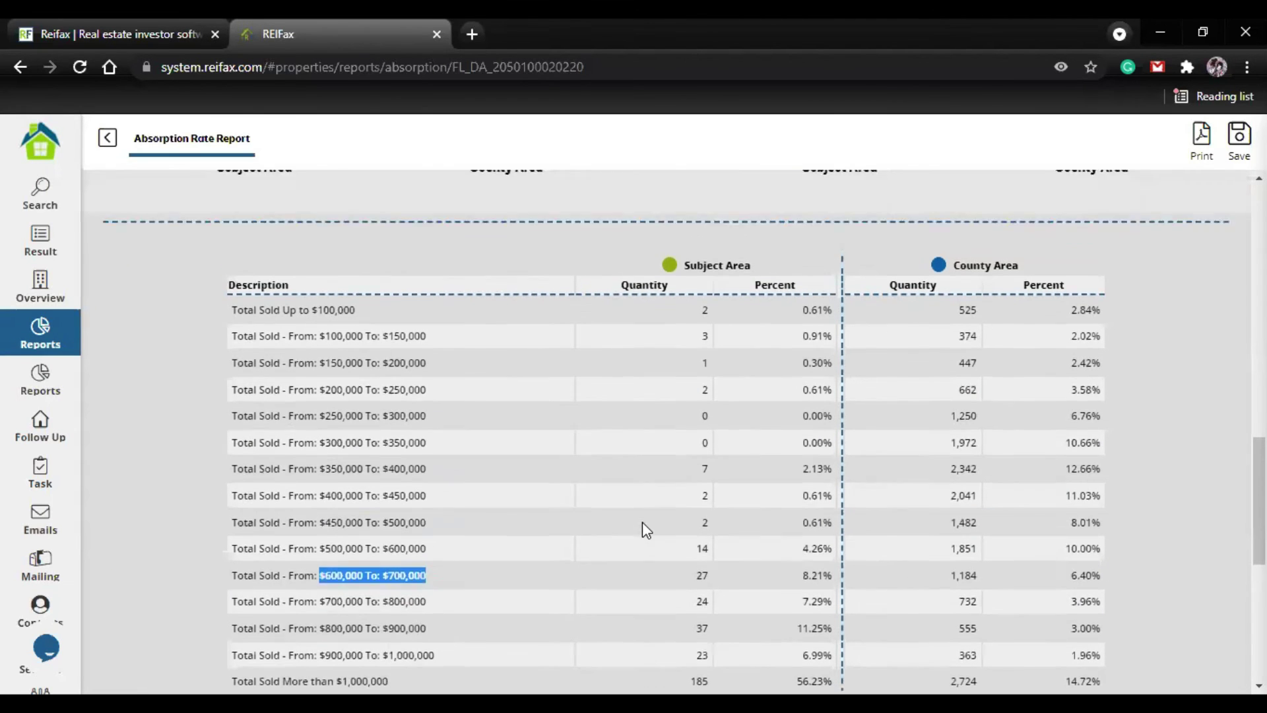
scroll(643, 521, "down", 15)
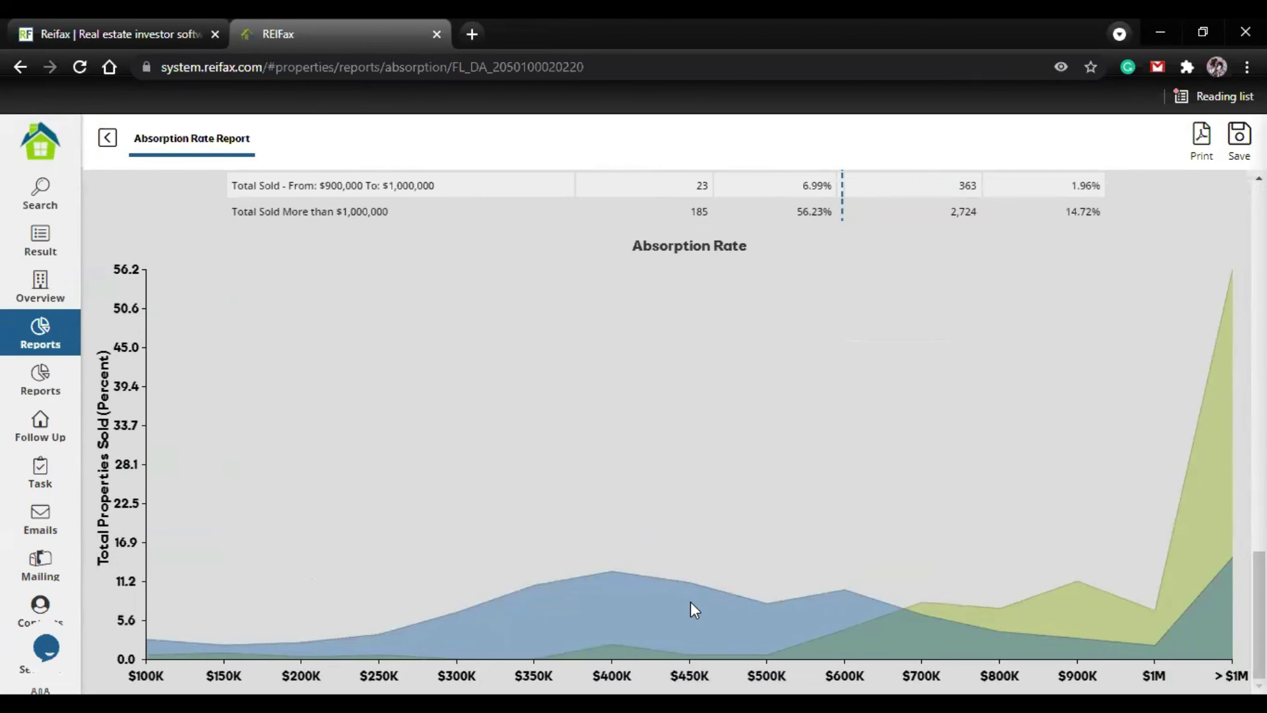
scroll(912, 485, "up", 10)
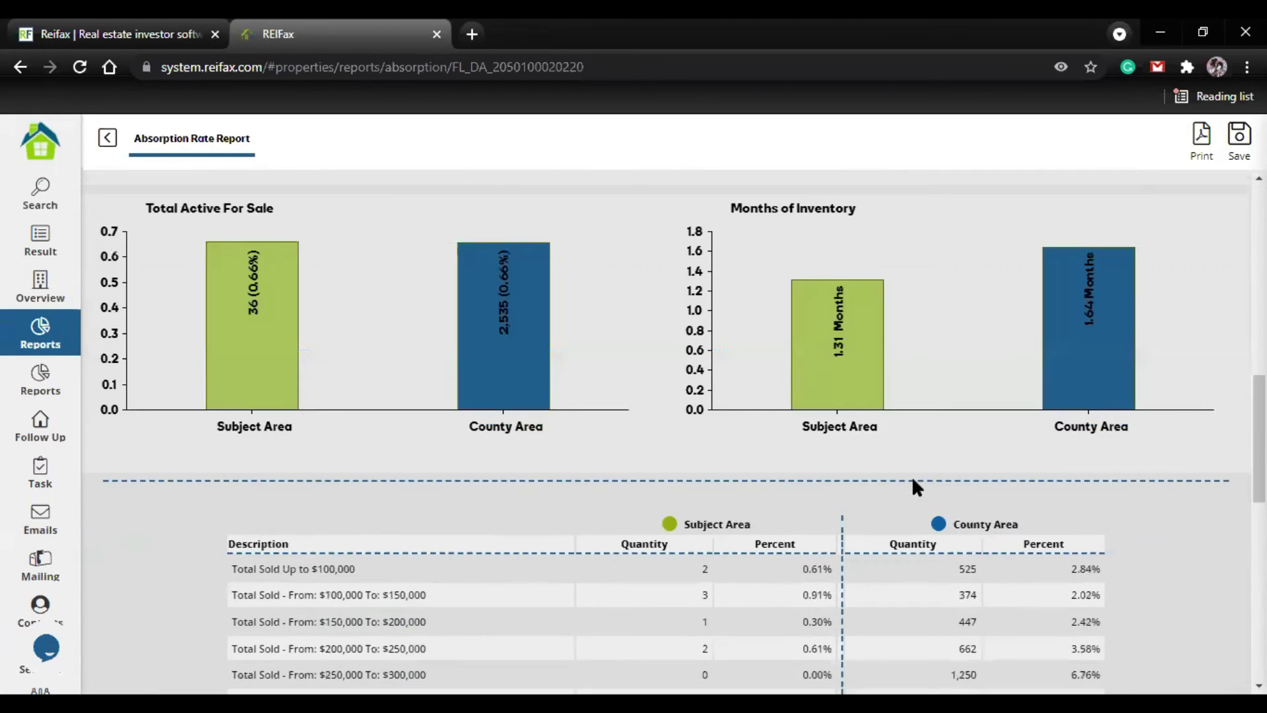
scroll(912, 482, "up", 10)
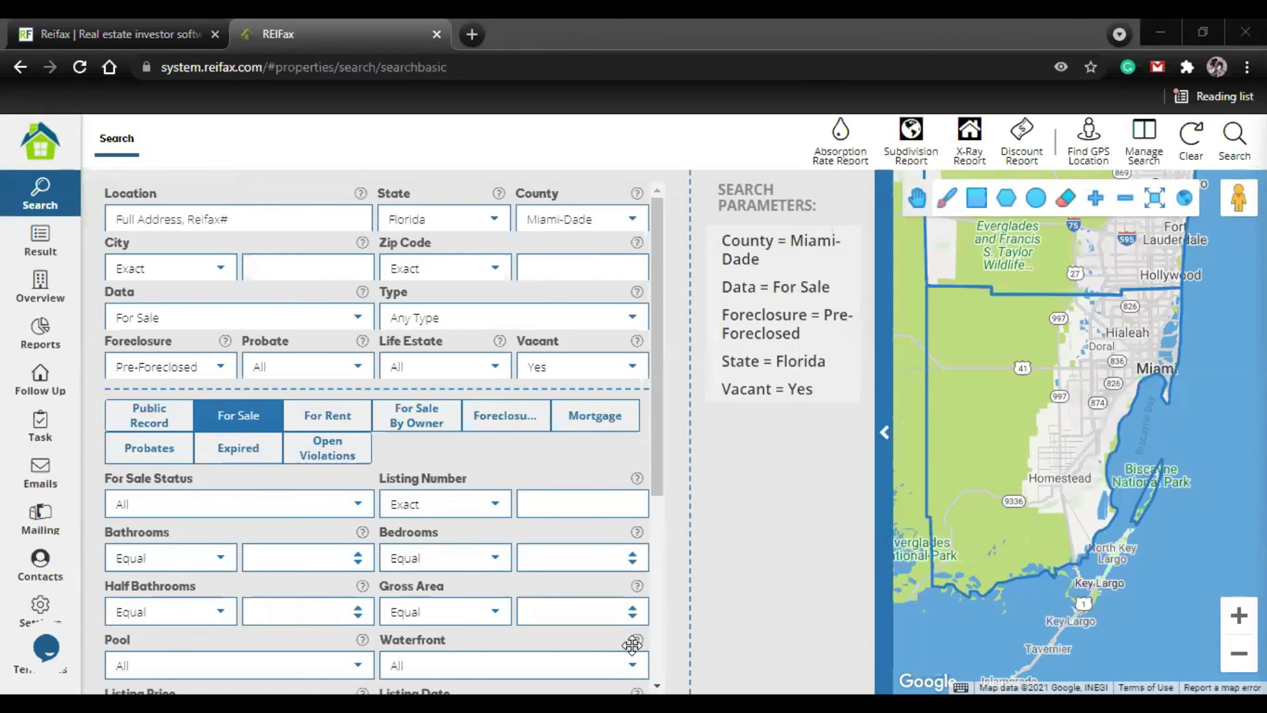
left_click(782, 388)
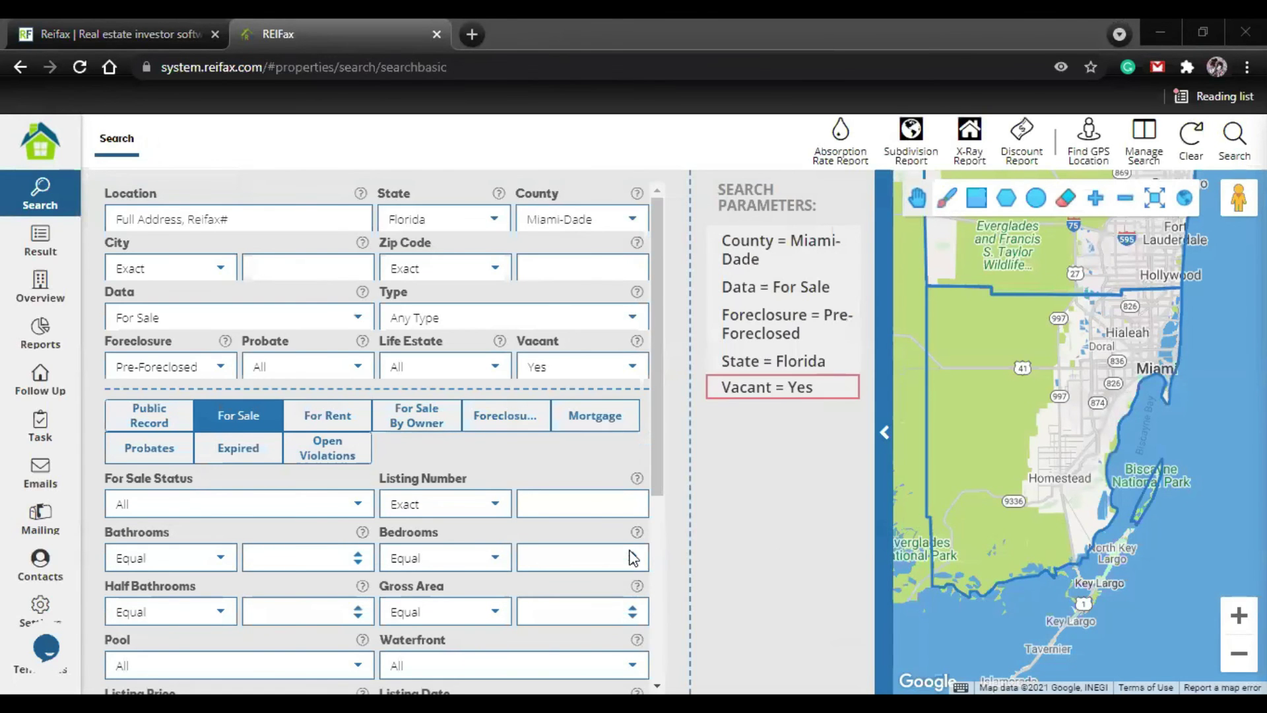
left_click(794, 169)
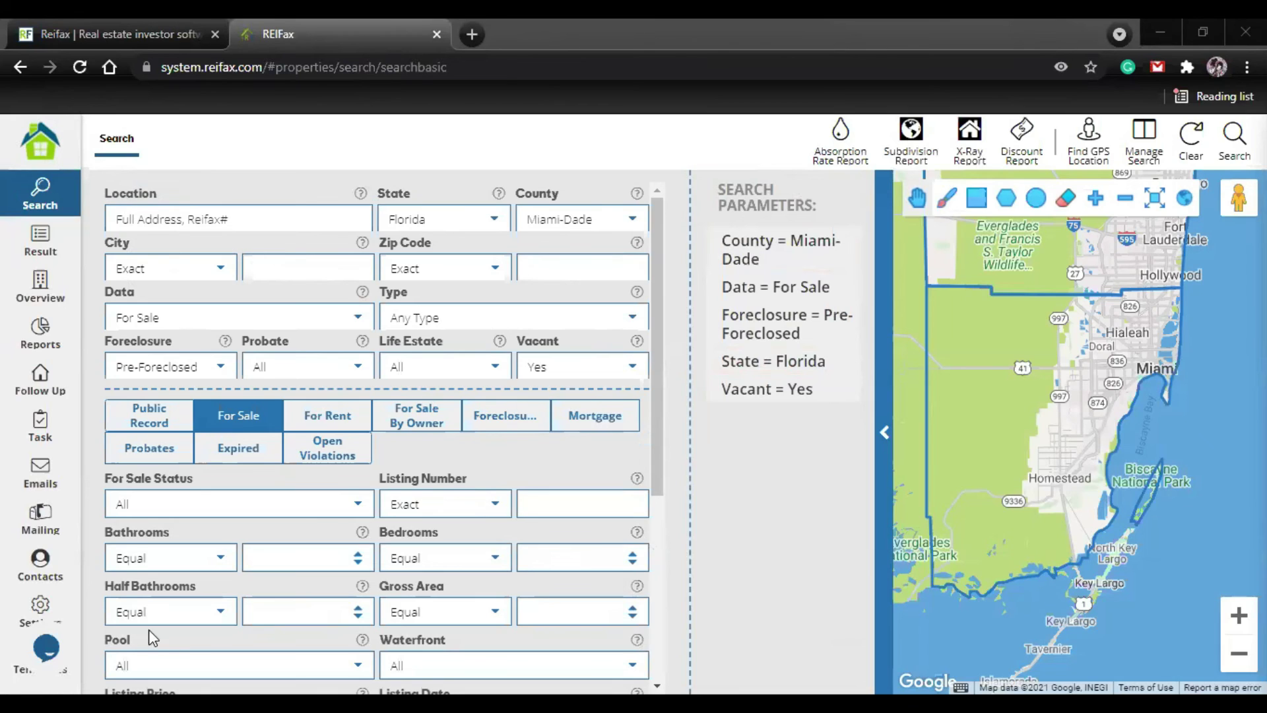
- View the live support chat, close it, and go to the account's My Products page
left_click(47, 650)
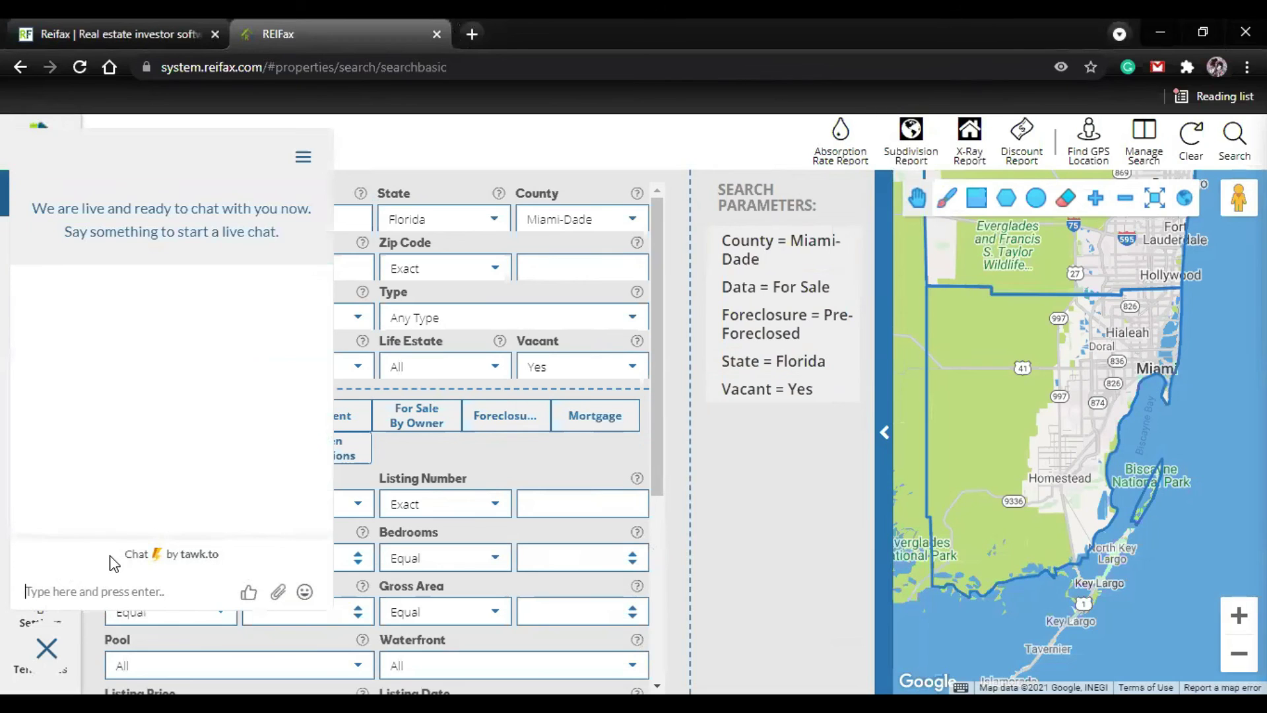
left_click(56, 649)
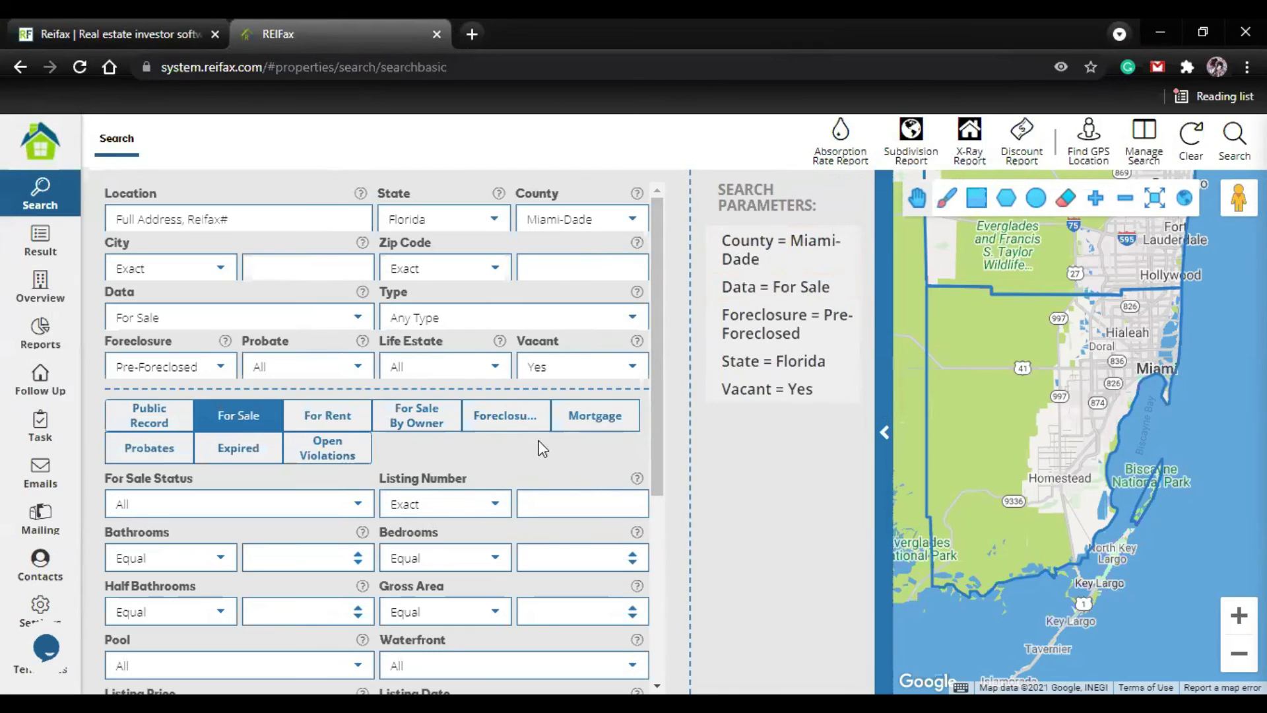
left_click(48, 142)
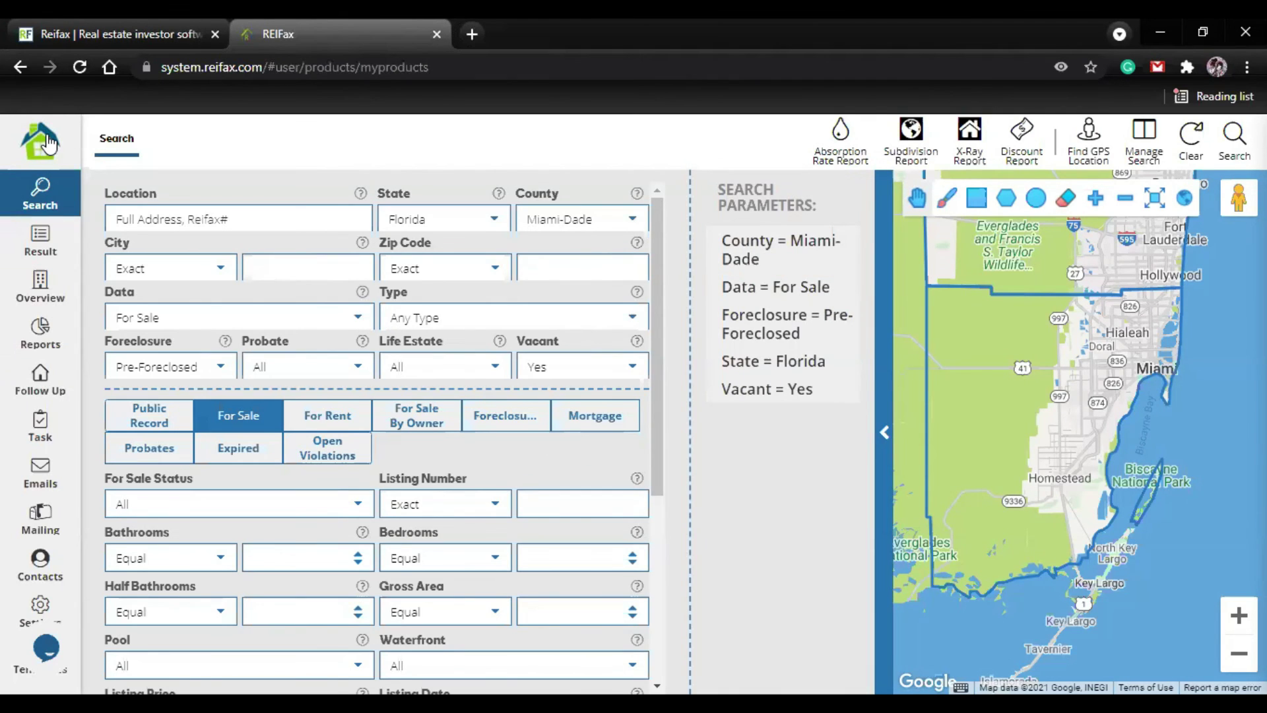